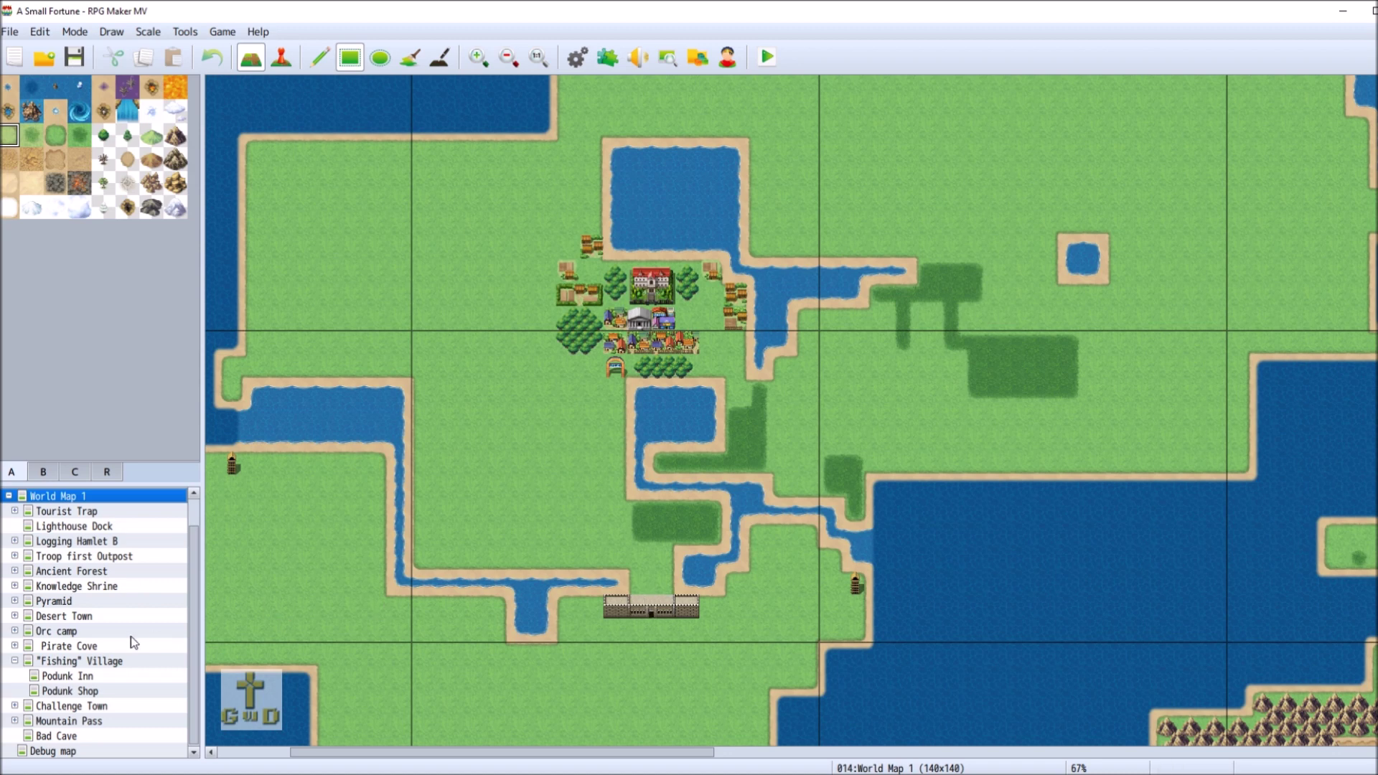
Create a new 17 by 13 map under World Map 1 using the 0002 Outside tileset.
right_click(93, 500)
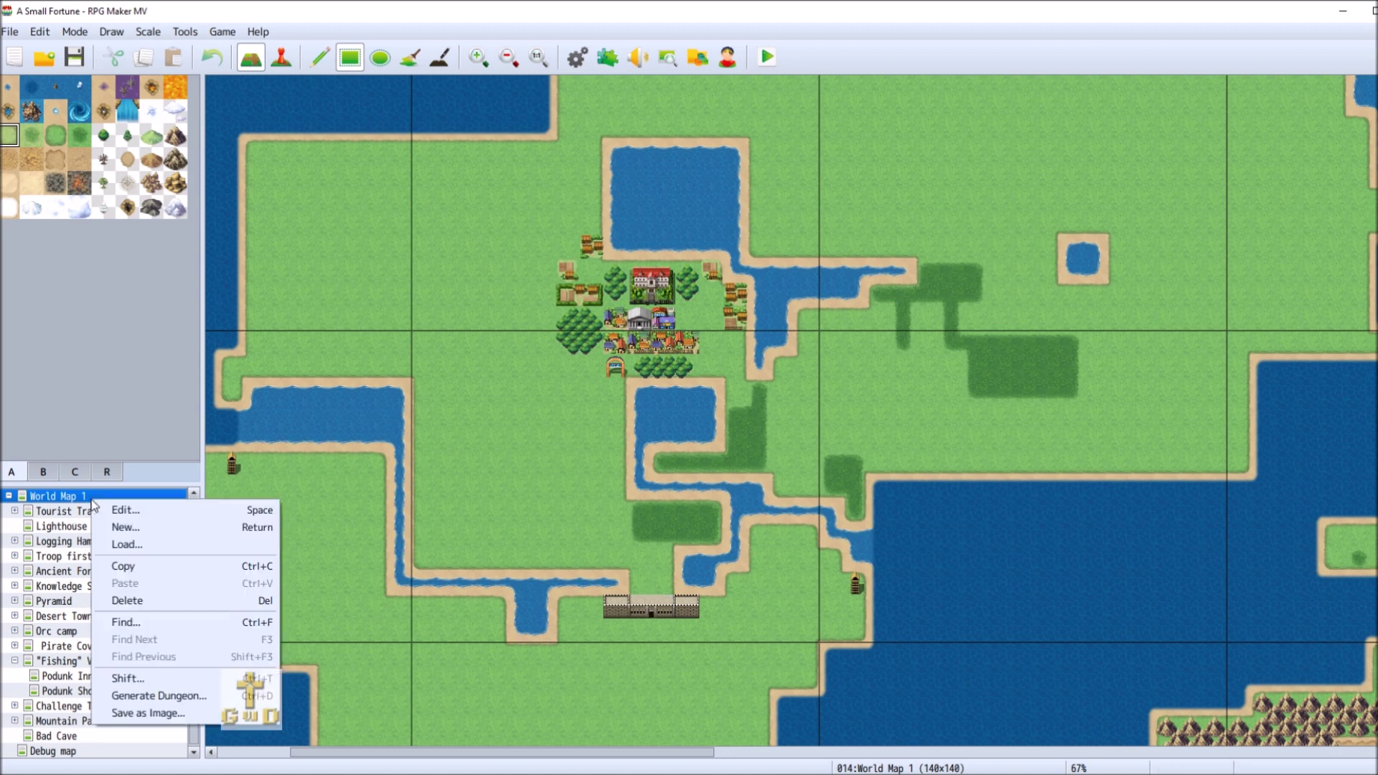
left_click(155, 529)
left_click(493, 262)
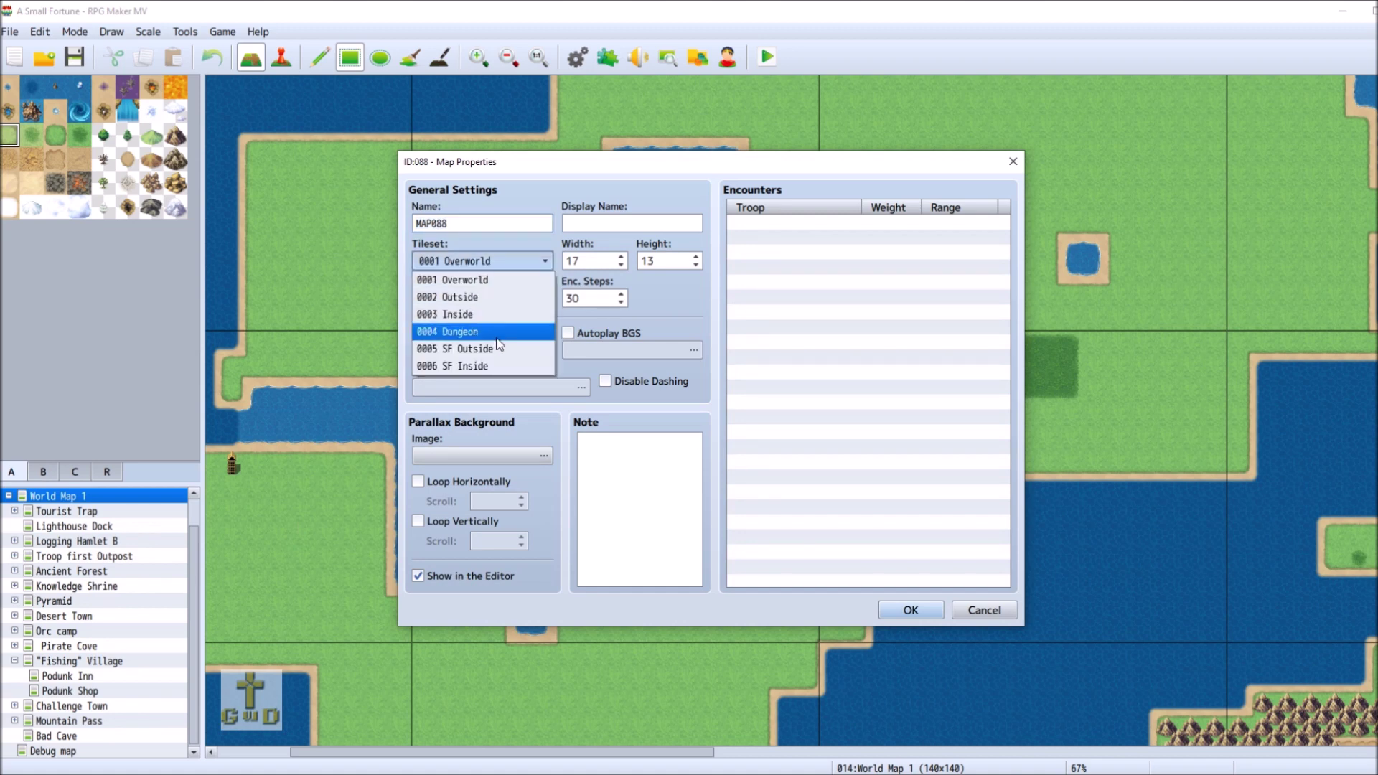
left_click(513, 298)
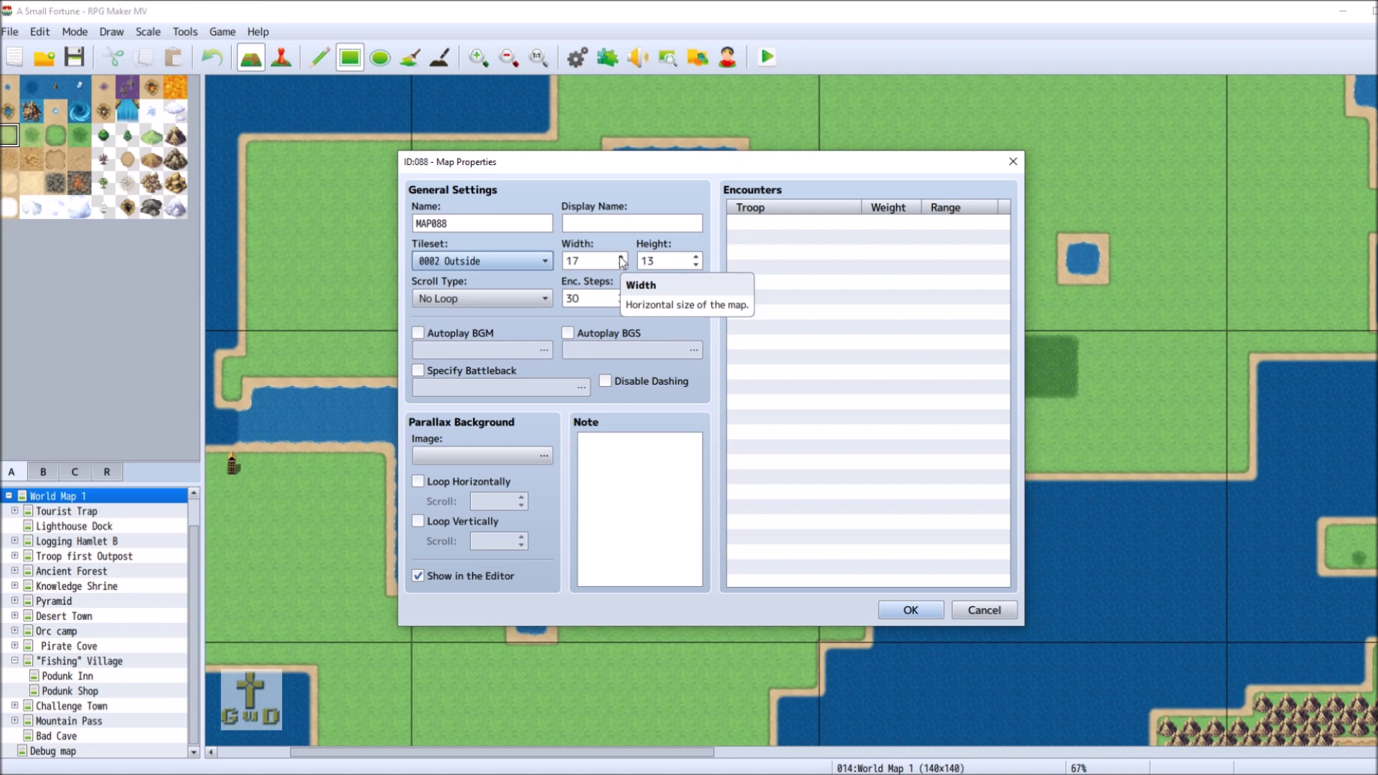
left_click(906, 611)
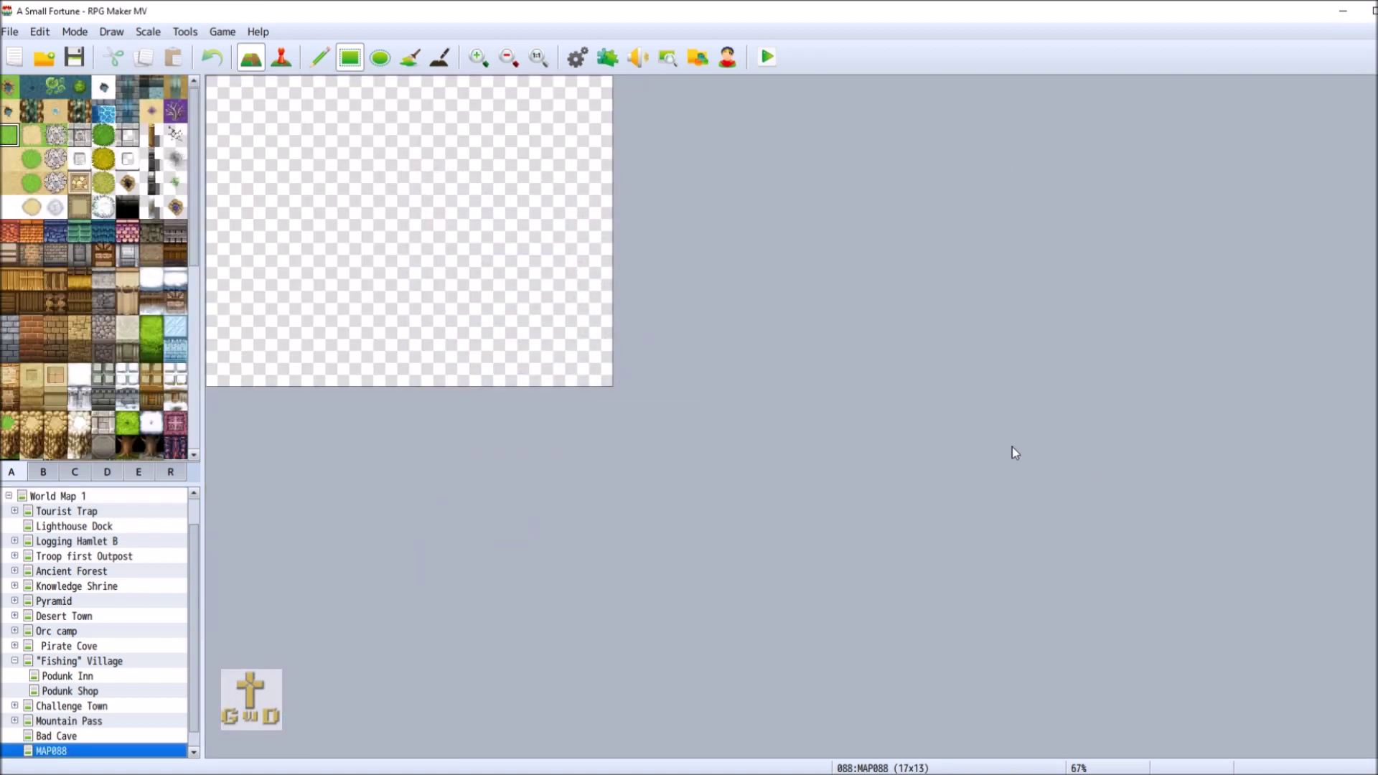
Rename the new map MAP088 as "3rd continent checkpoint".
right_click(87, 752)
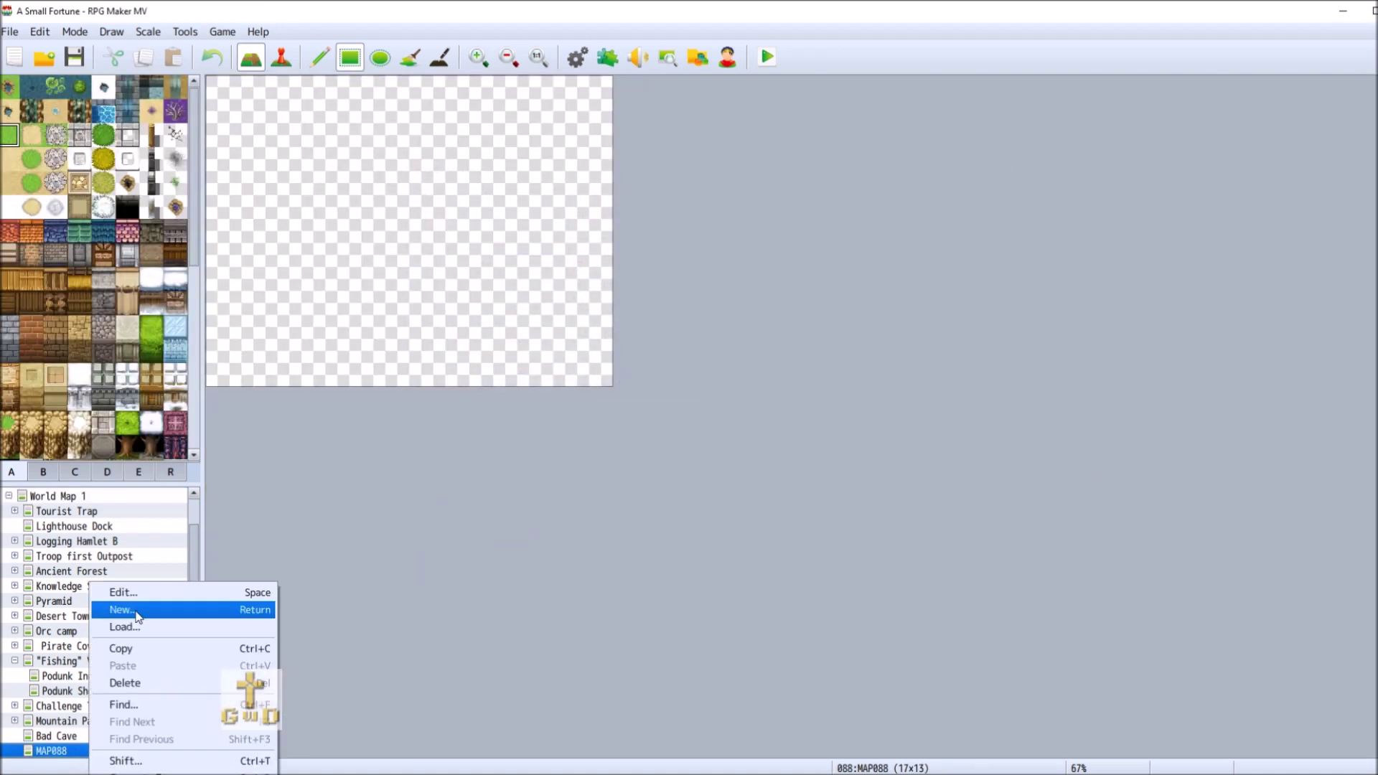
left_click(152, 593)
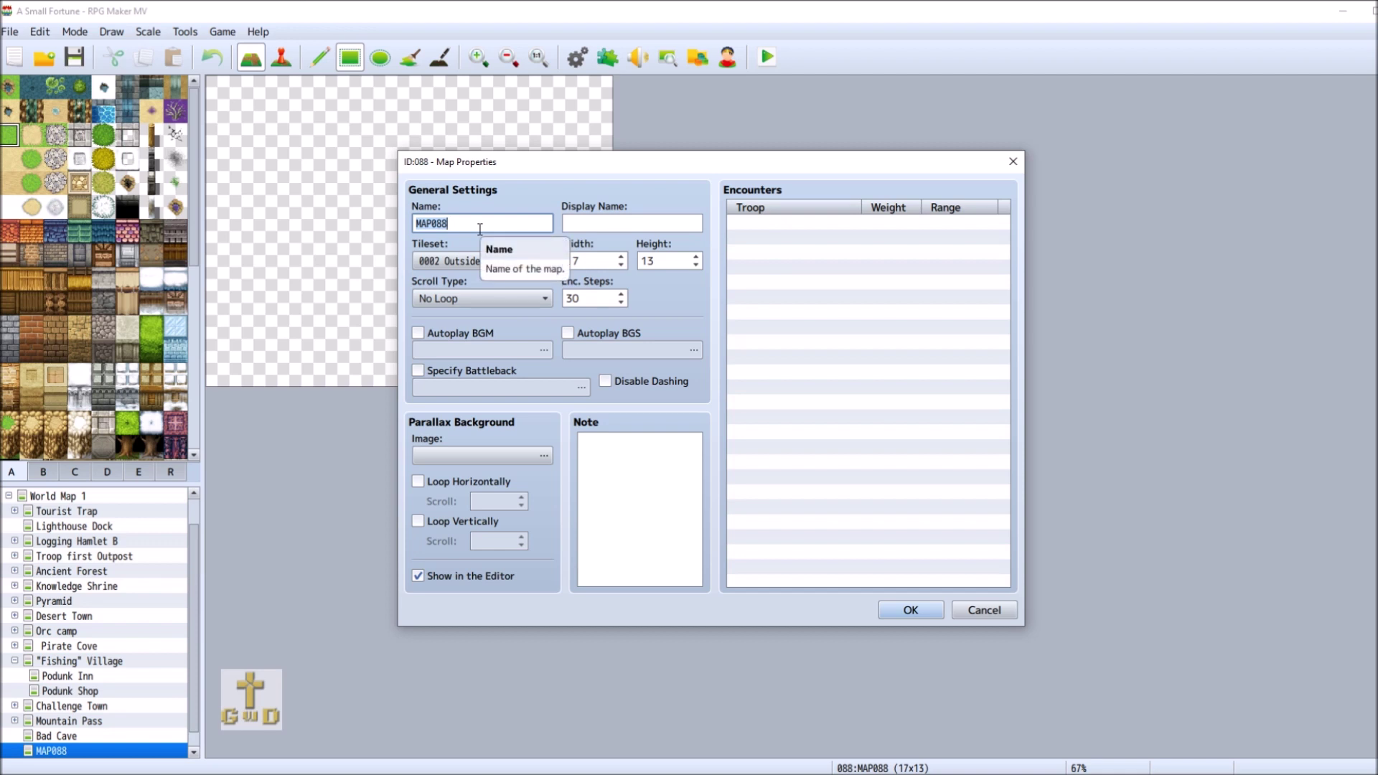
type("3rd")
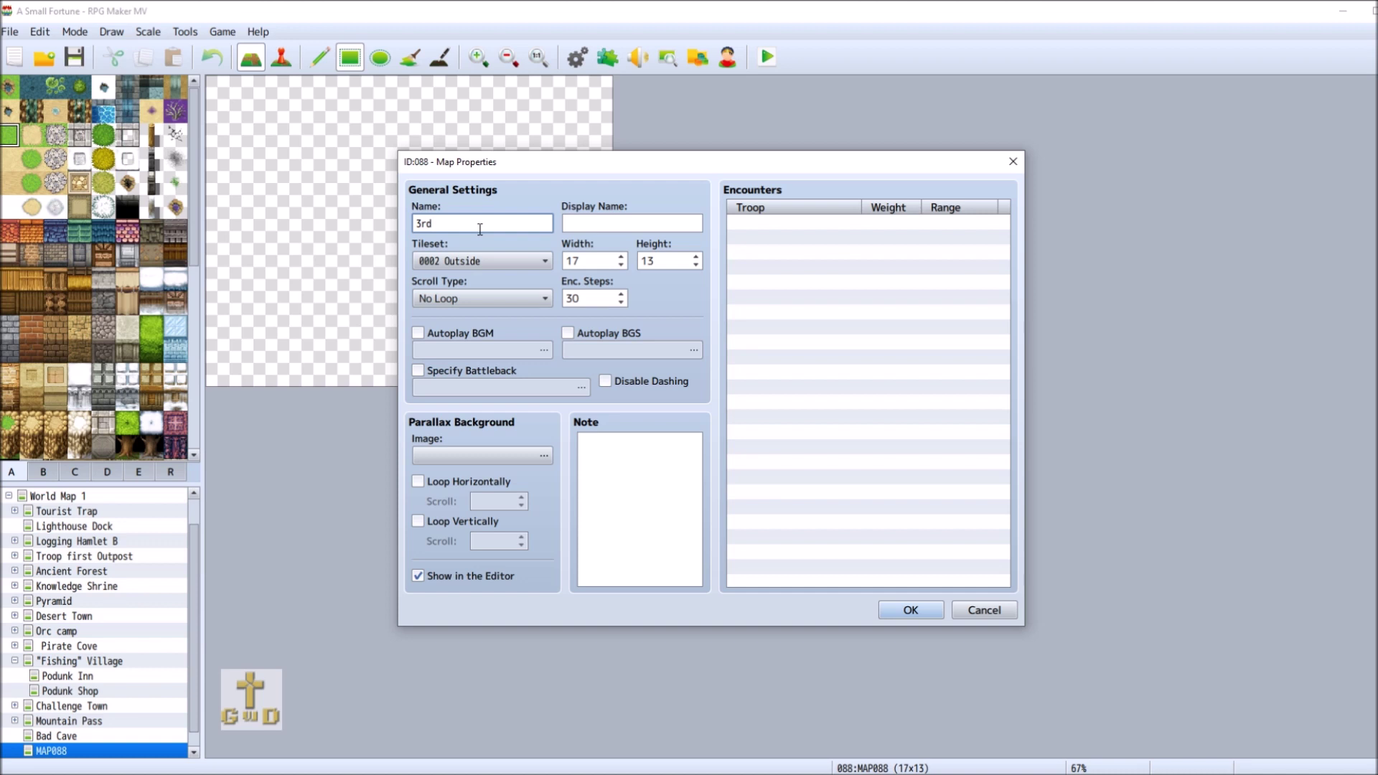
type(" continent checkpoint")
left_click(910, 610)
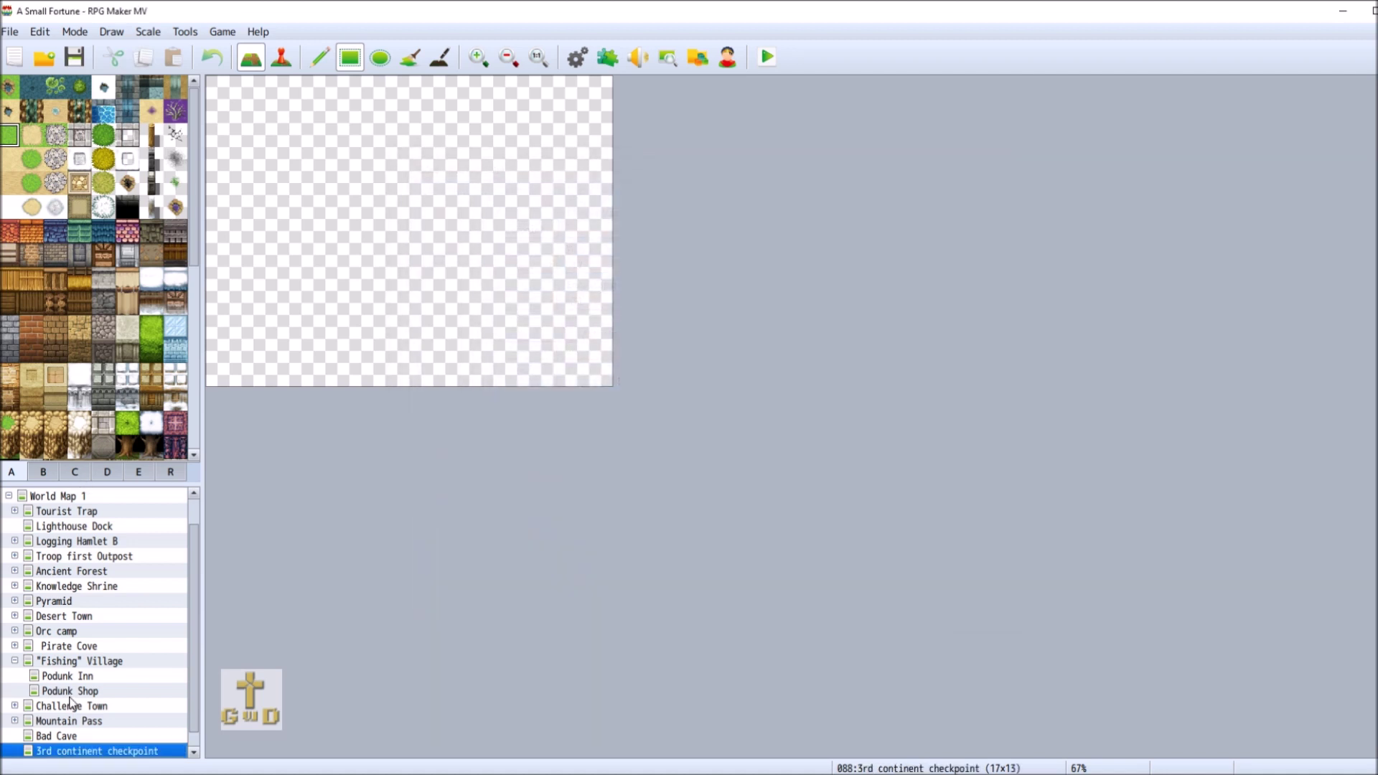
Examine the coastlines and land areas on World Map 1 and return to the 3rd continent checkpoint map.
left_click(99, 498)
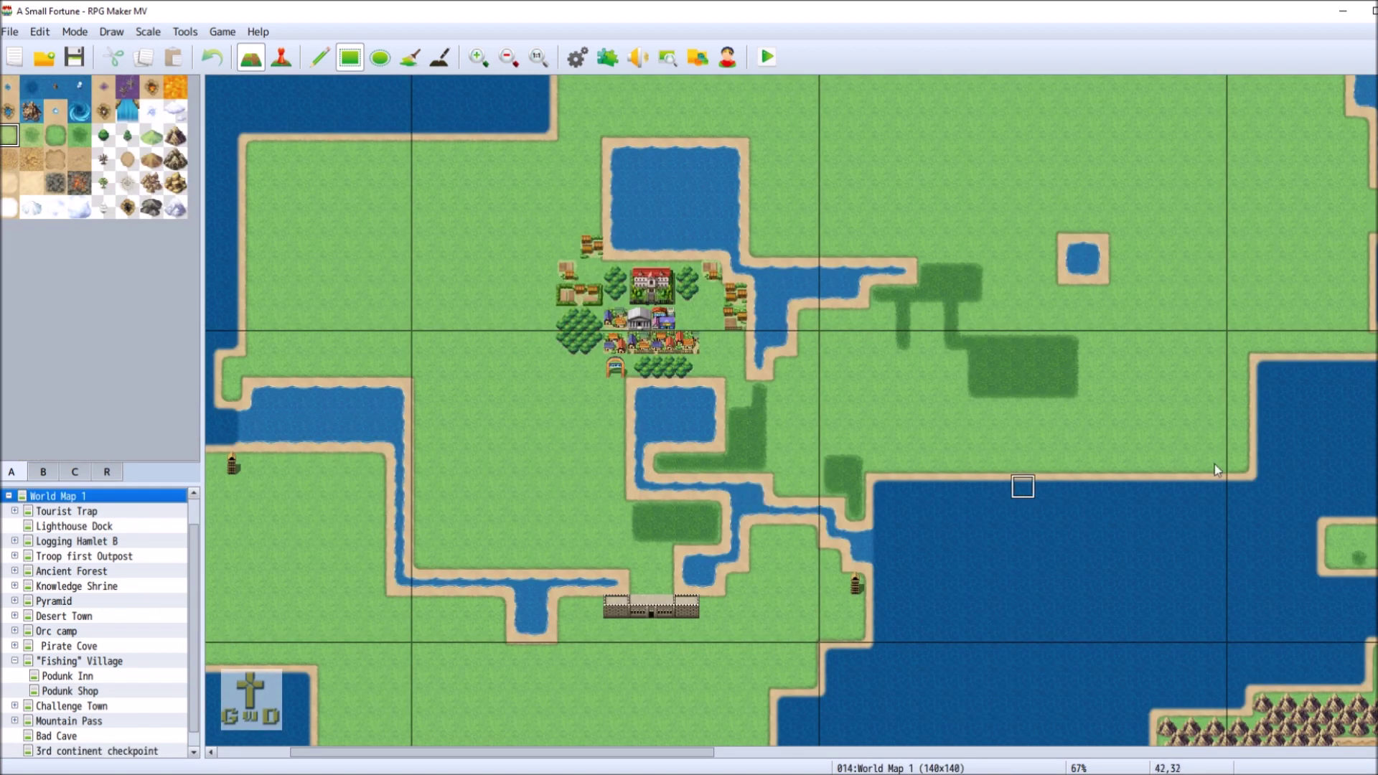
scroll(791, 409, "down", 5)
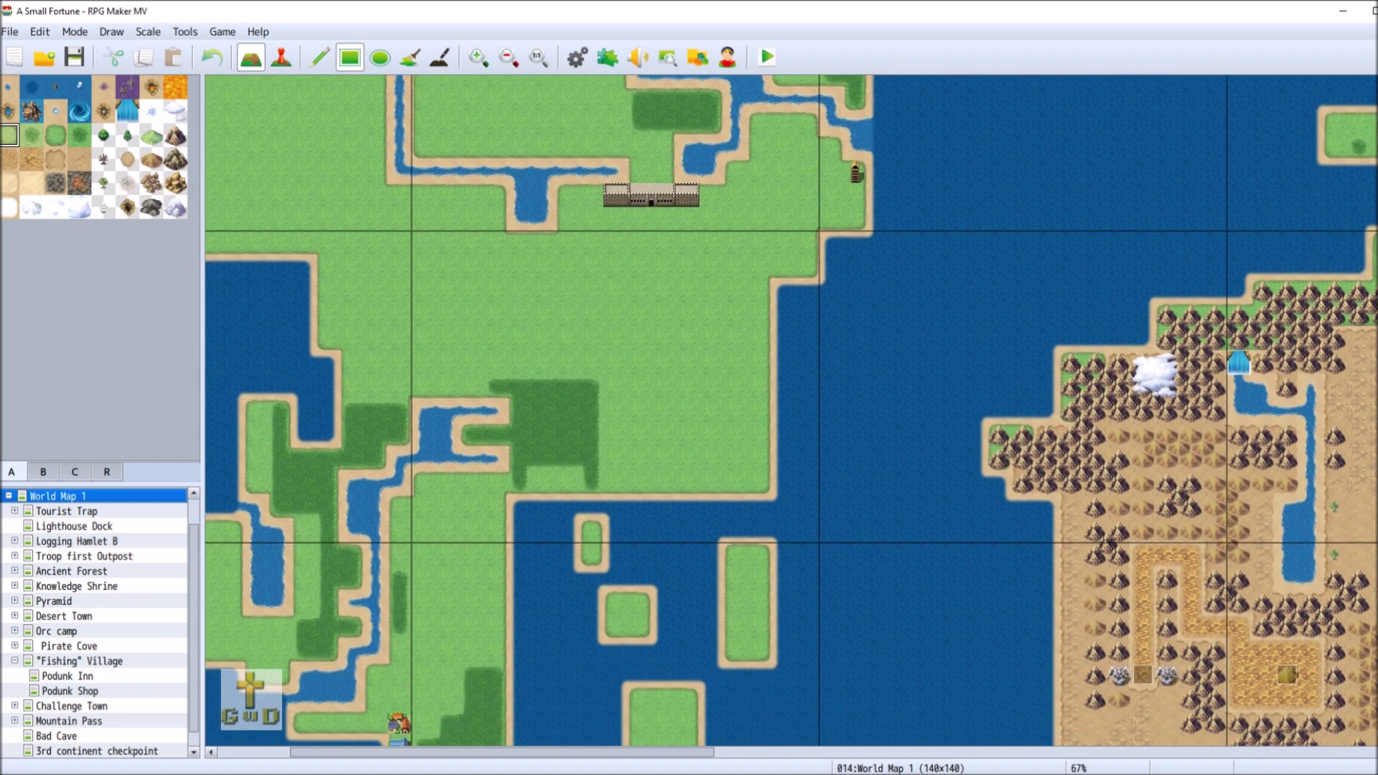
scroll(791, 410, "up", 1)
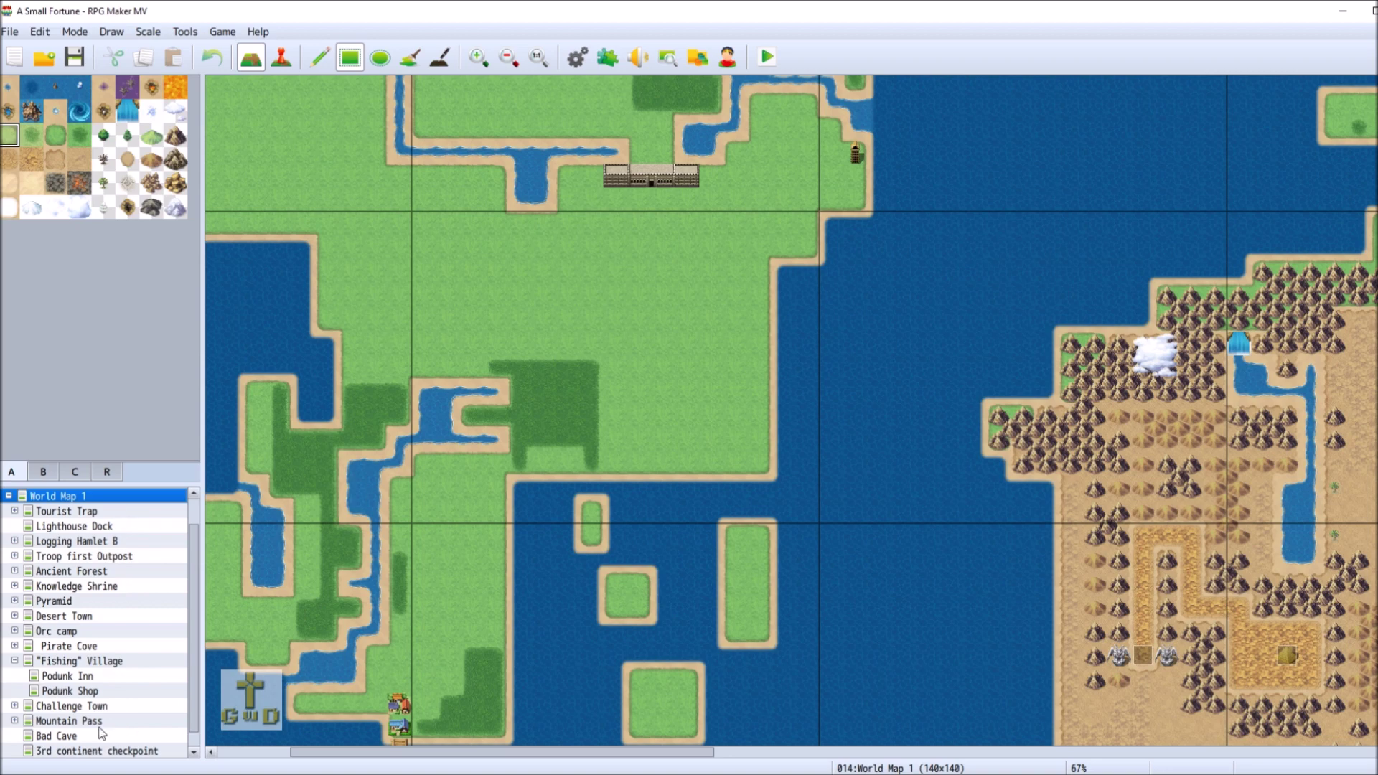
left_click(90, 751)
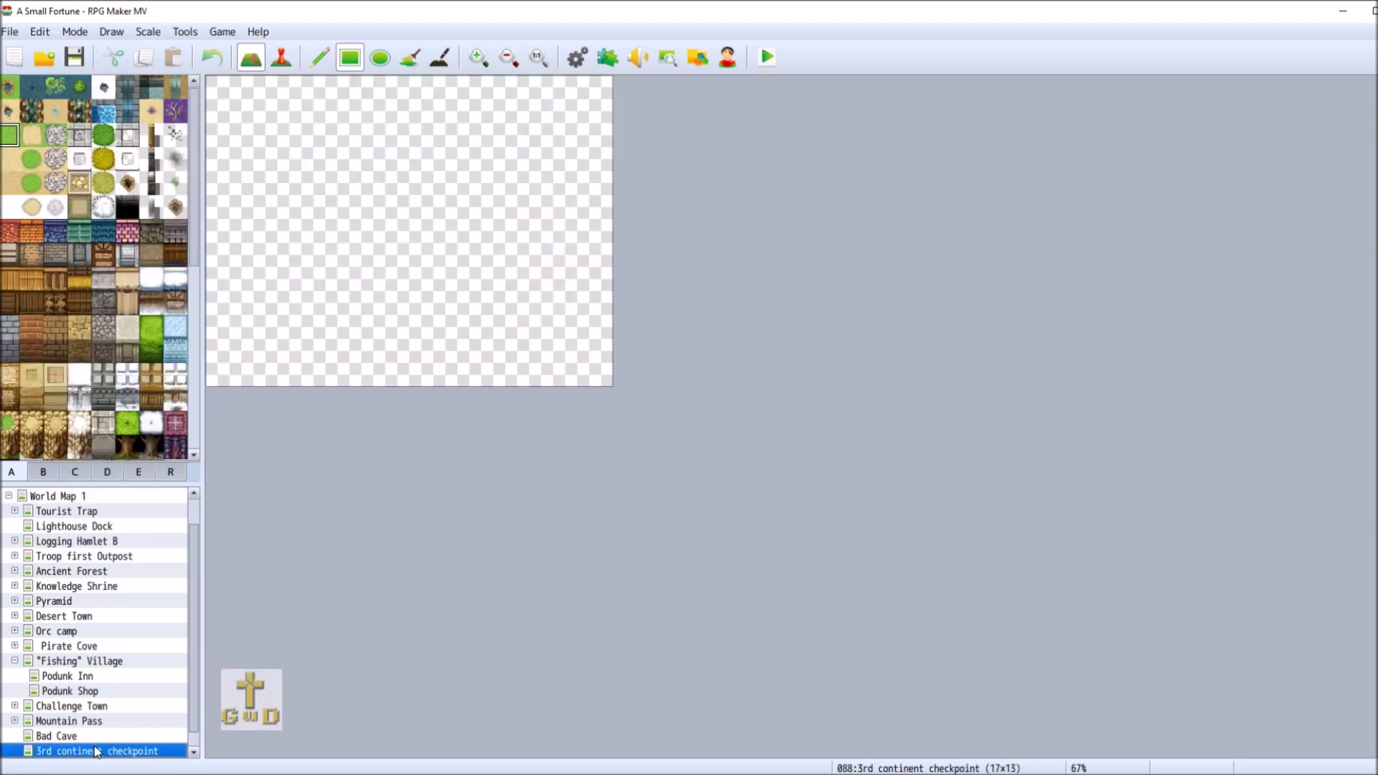
Open the enemies in the database and add the note "3rd continent" to the Pixie.
left_click(578, 56)
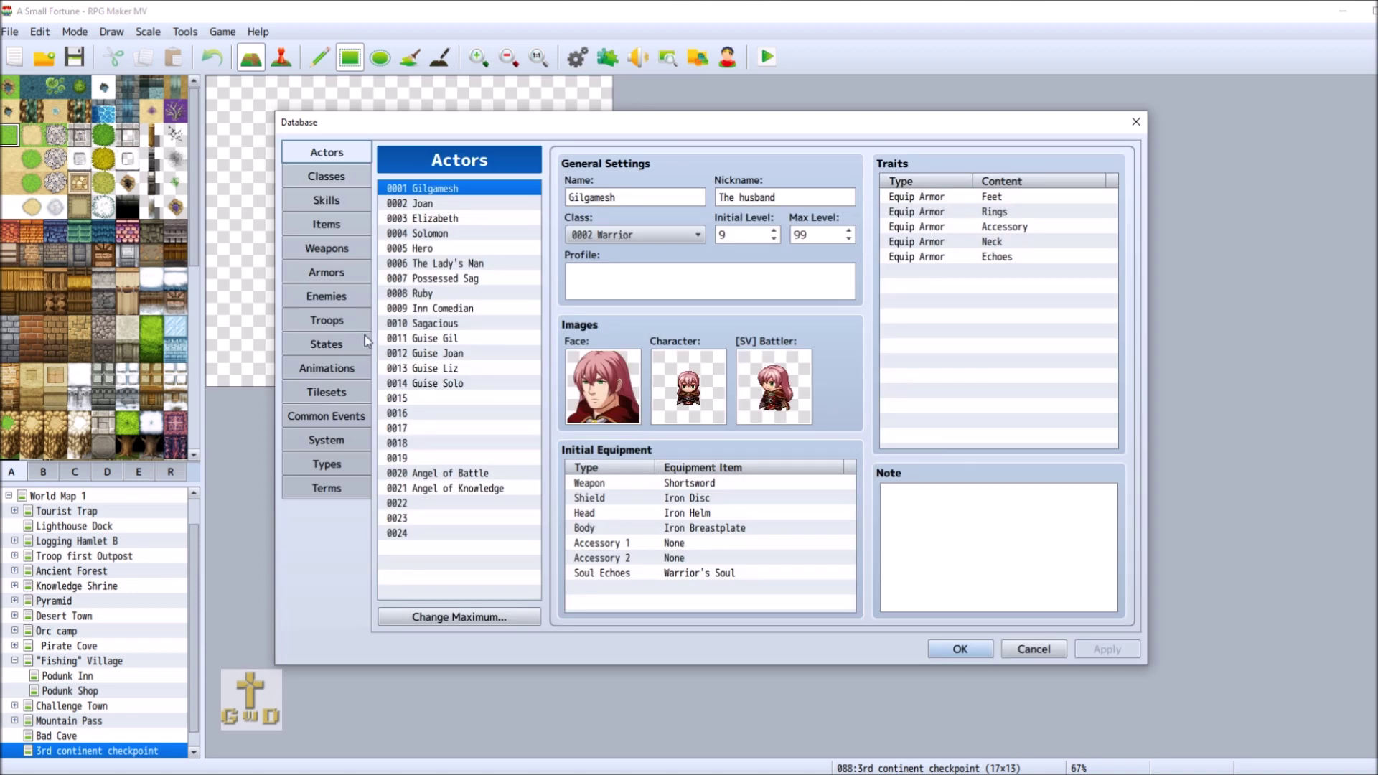
left_click(349, 297)
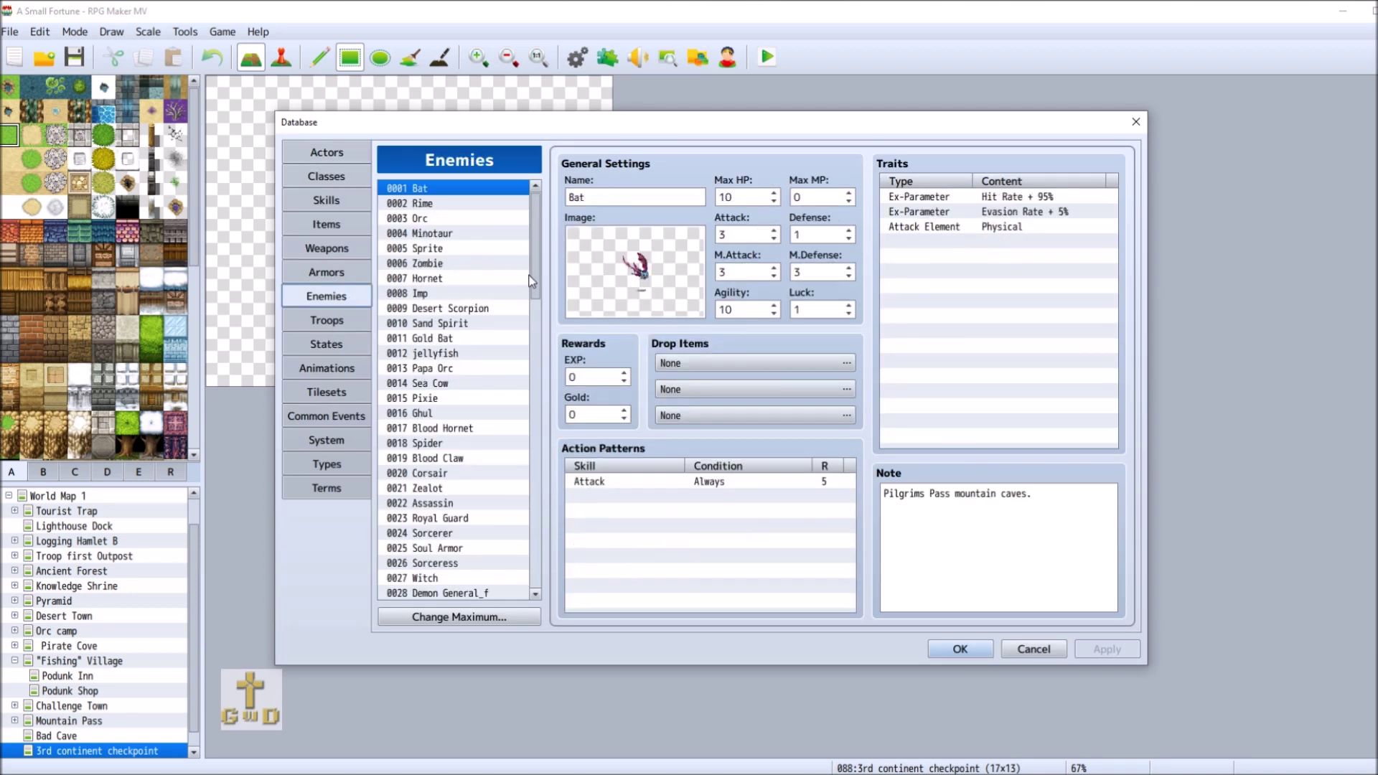
left_click_drag(539, 283, 535, 230)
left_click(455, 398)
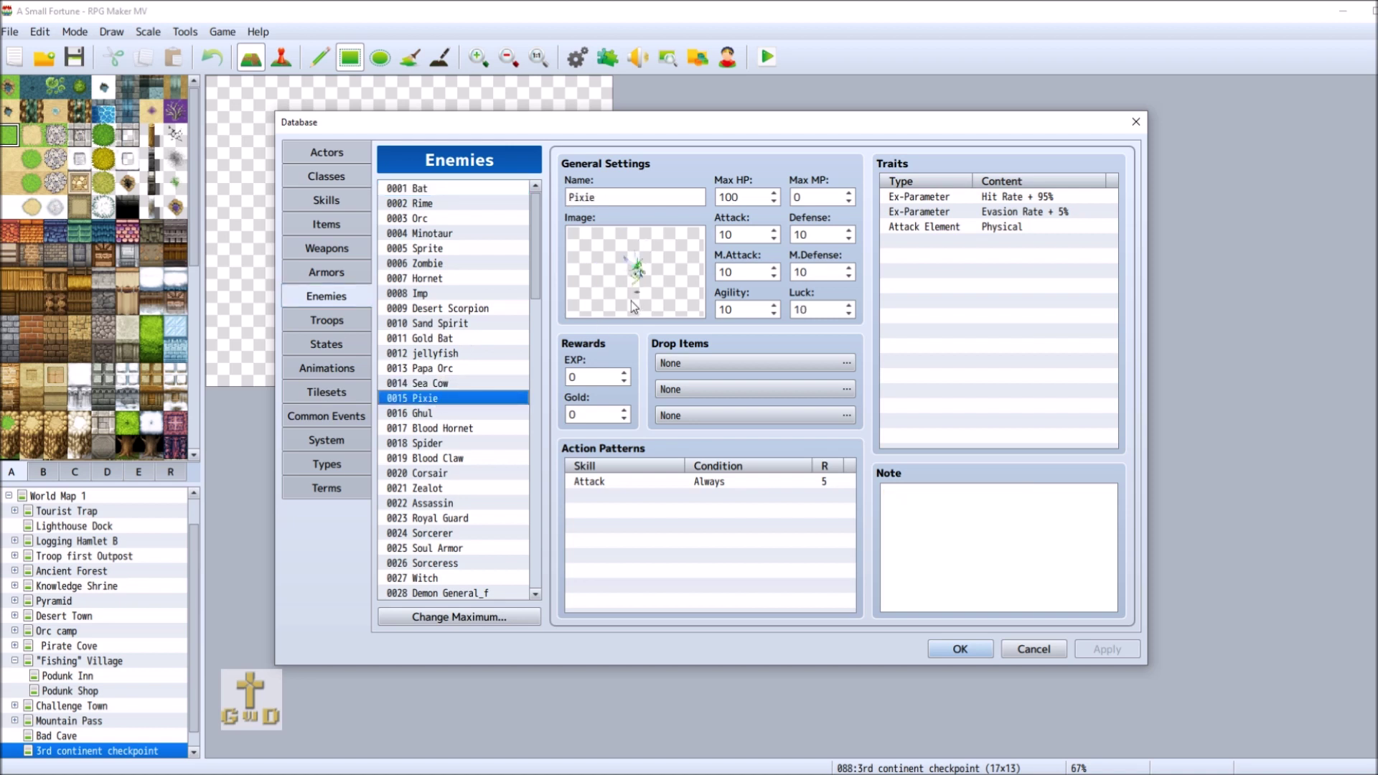
left_click(1042, 525)
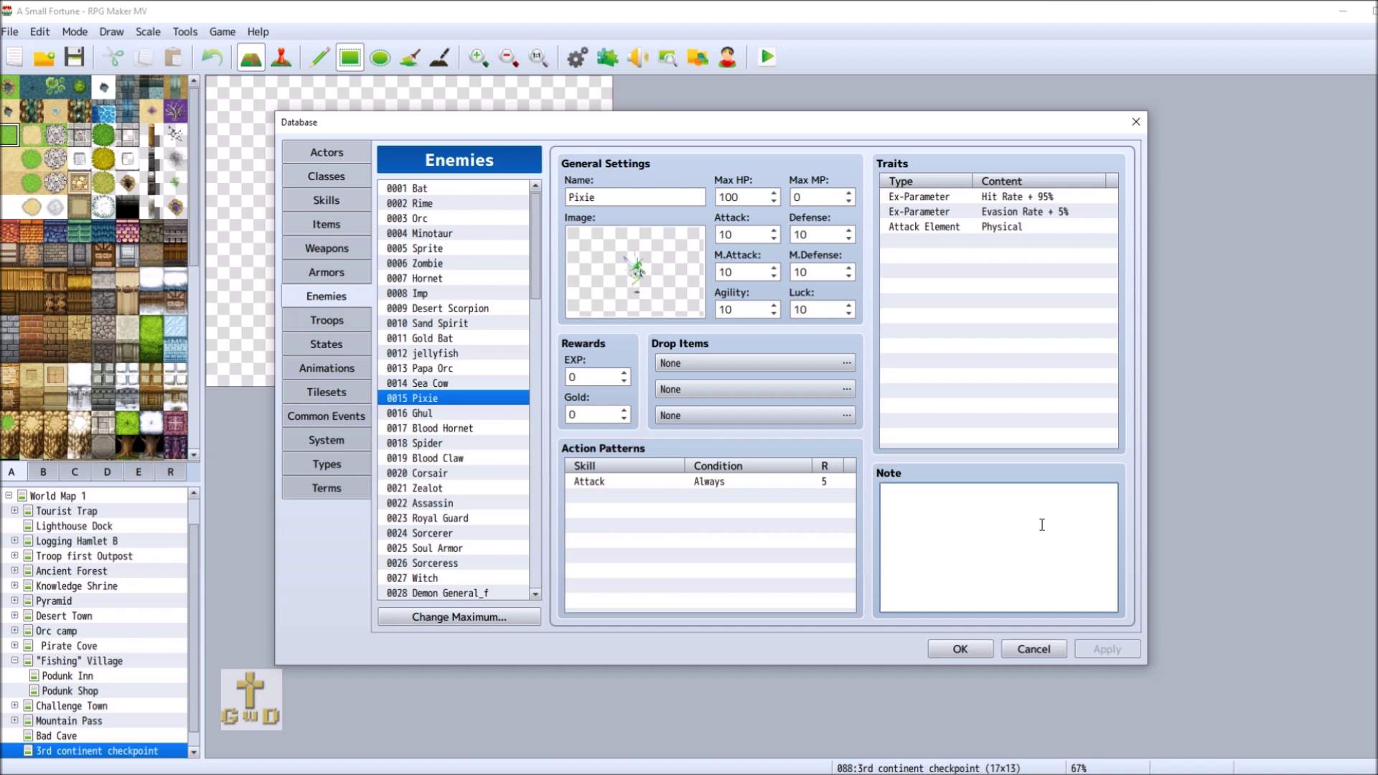
type("3rd ")
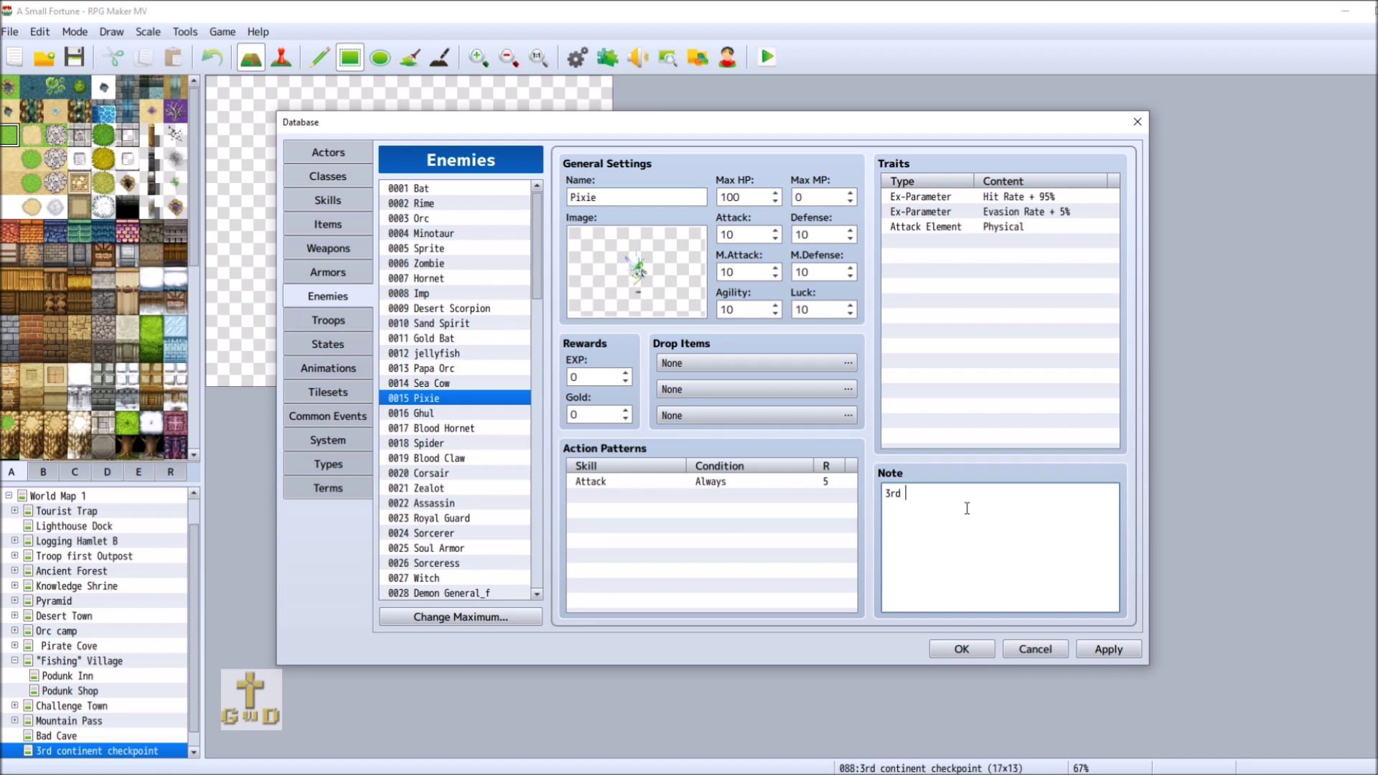
type("continent")
Add the note "3rd continent" to the Sea Cow enemy.
left_click(446, 385)
right_click(446, 385)
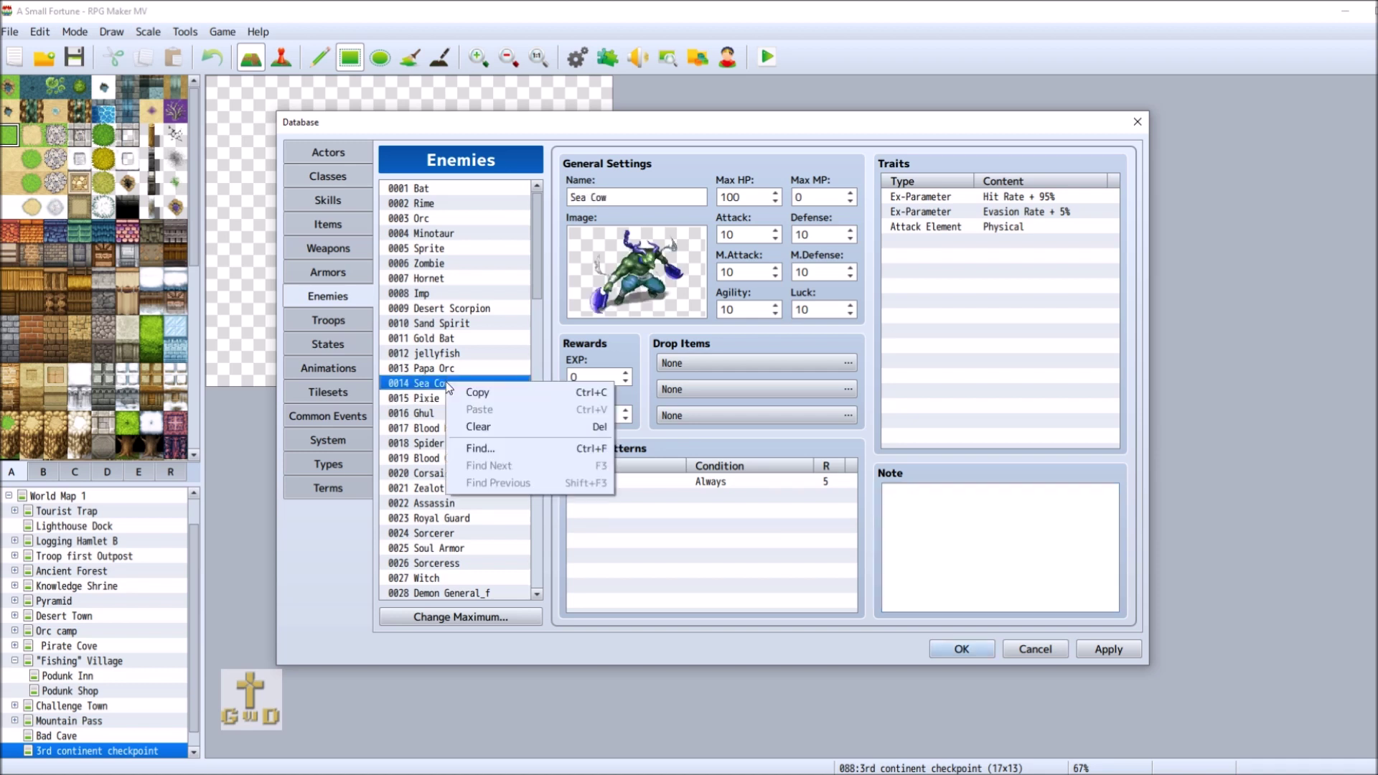
left_click(916, 556)
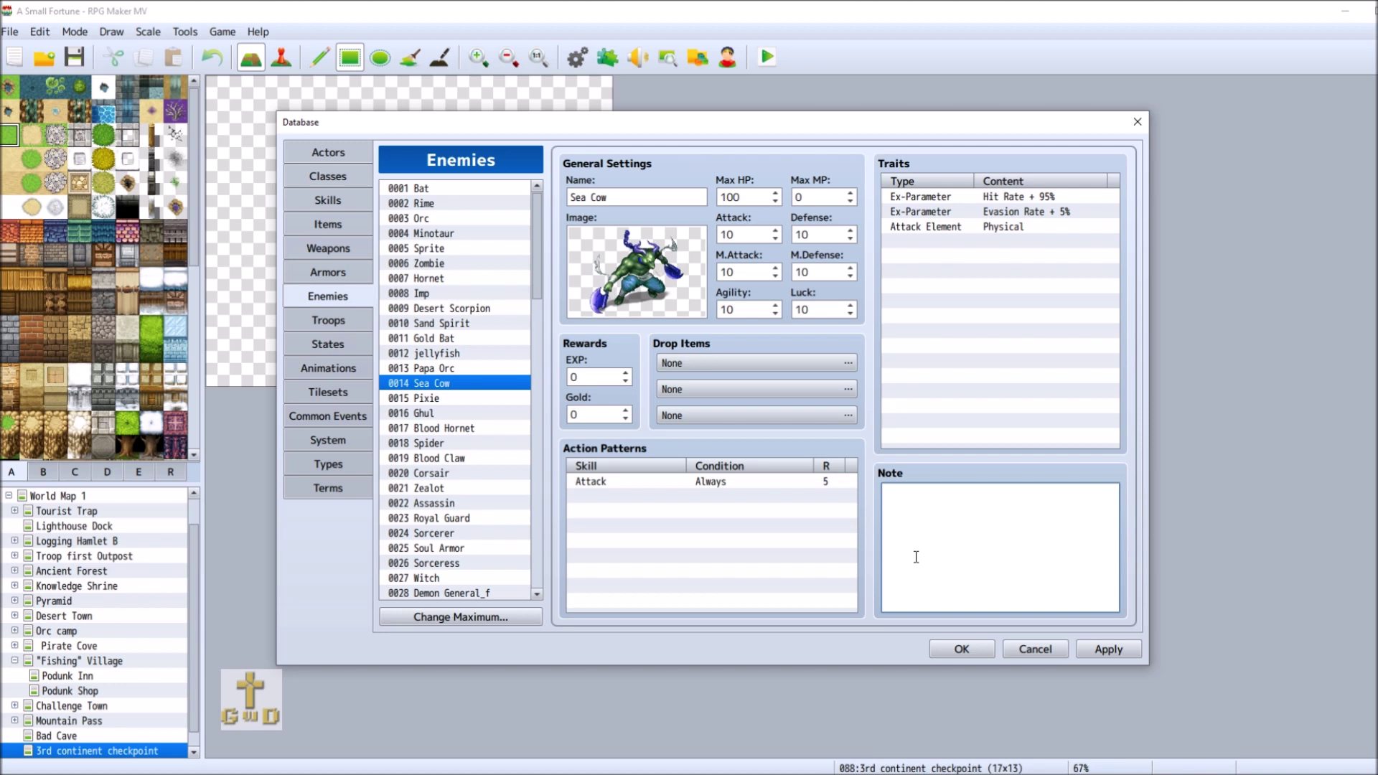
type("3rd continent")
Add the note "3rd continent" to the Blood Hornet enemy.
left_click(436, 369)
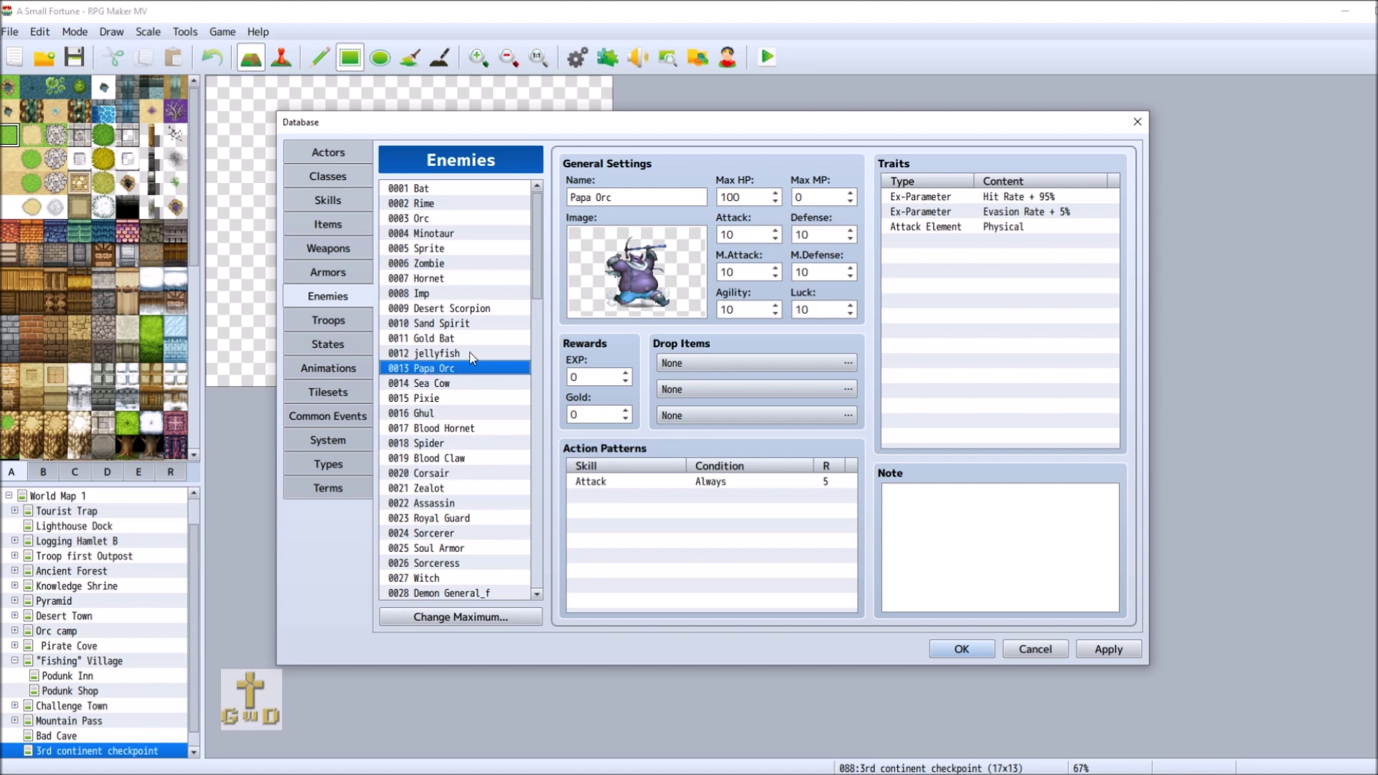
left_click(470, 351)
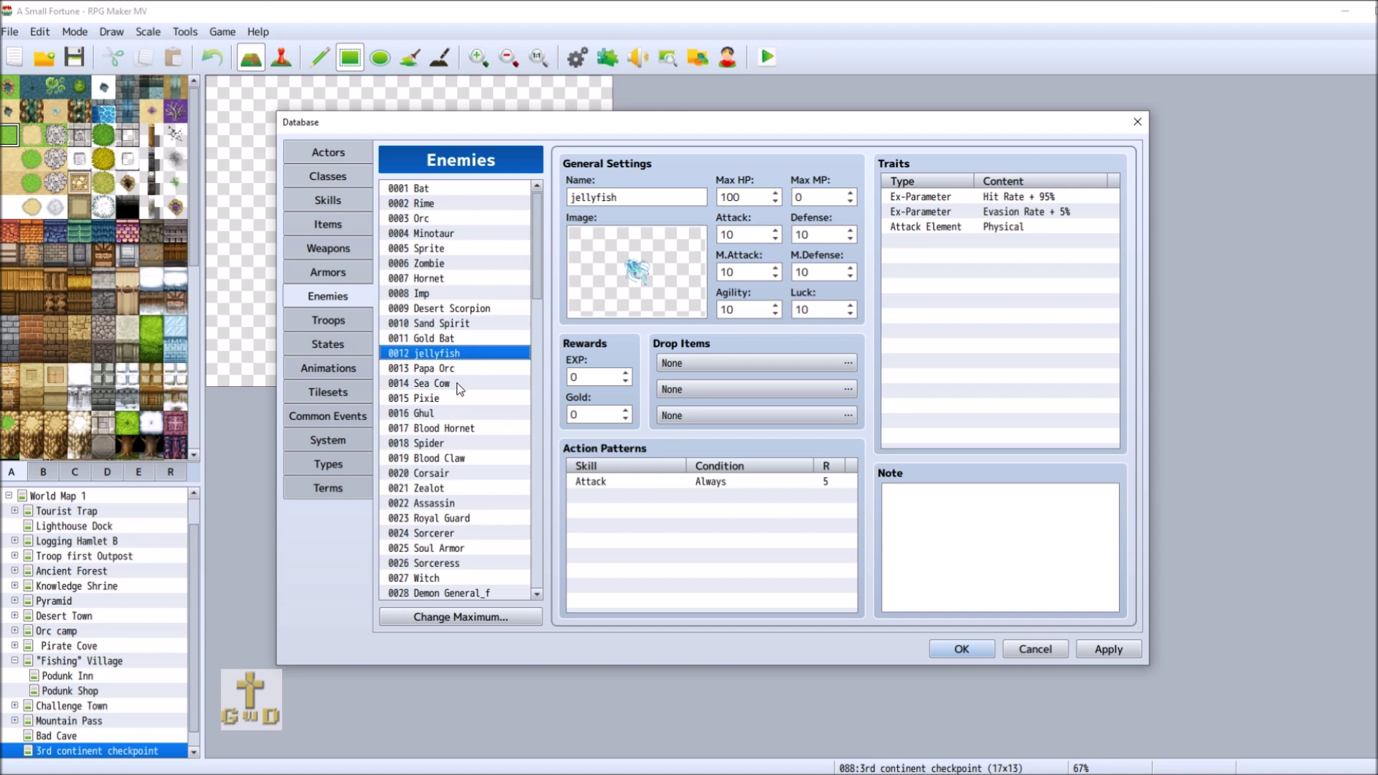
left_click(472, 431)
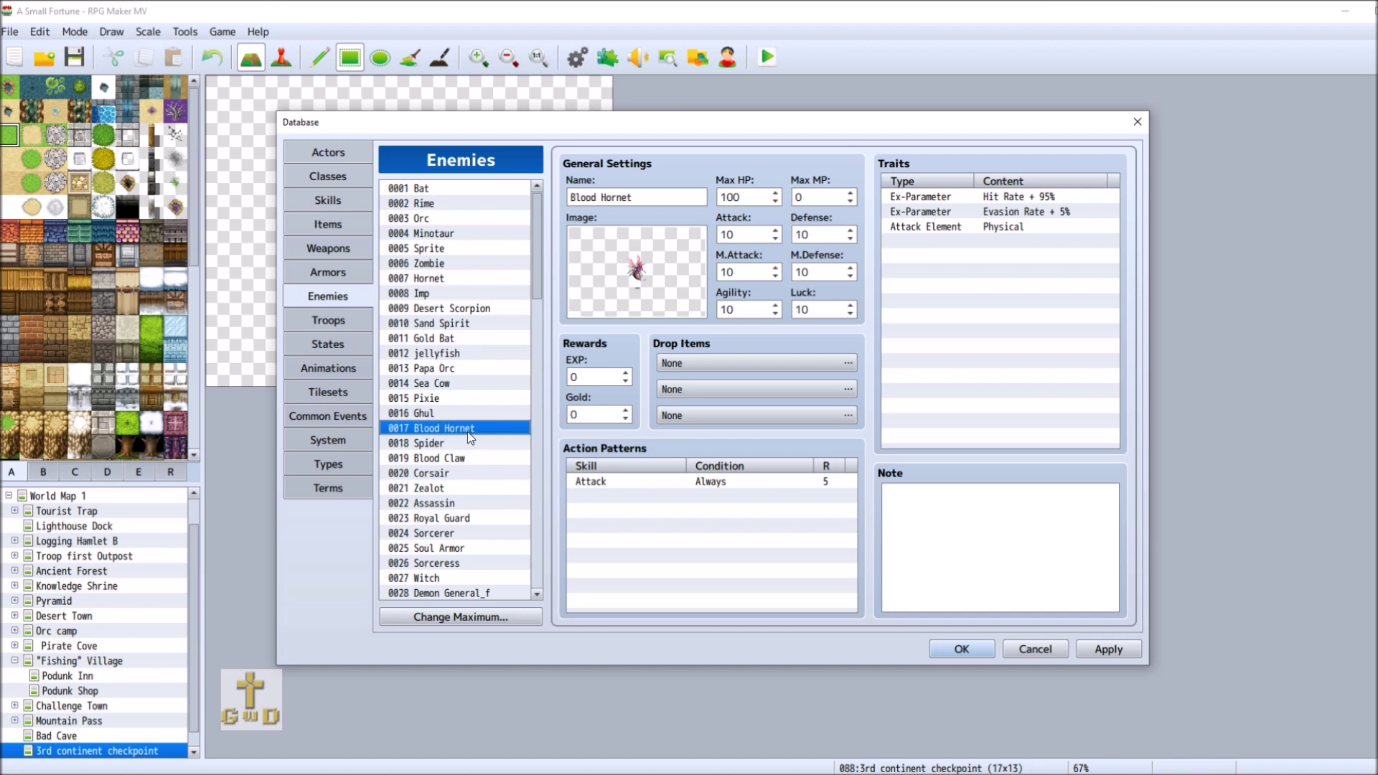
left_click(953, 517)
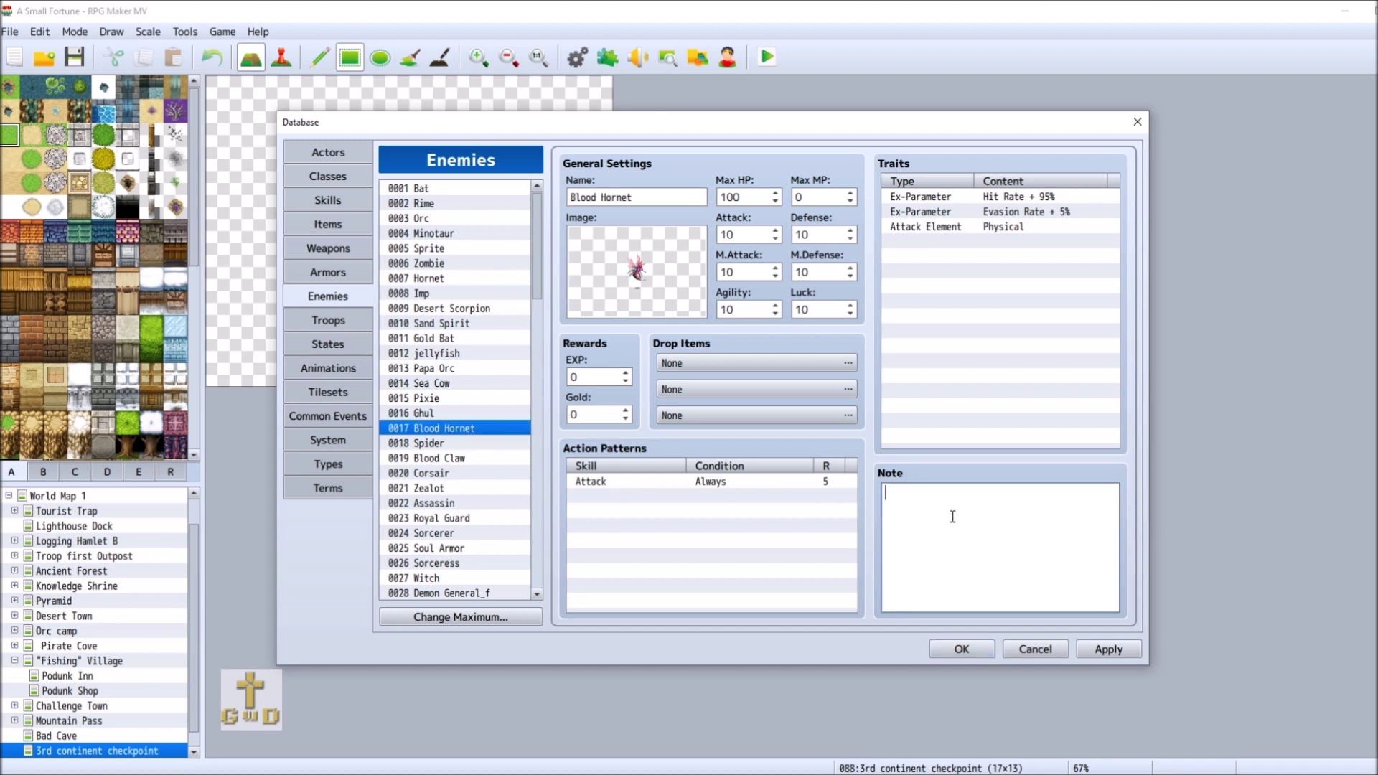
type("3rd continent")
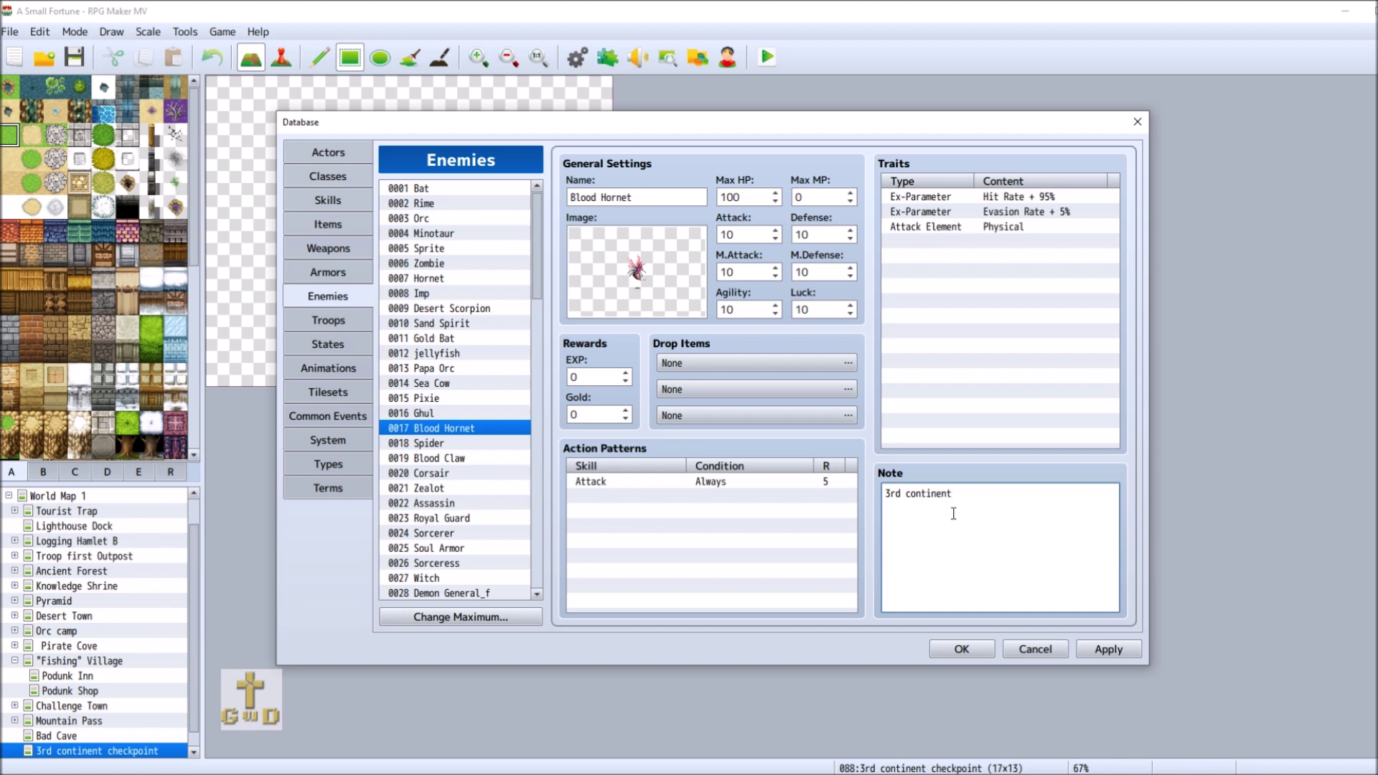
Add the note "in pirate caves." to the Corsair enemy.
left_click(453, 448)
left_click(484, 463)
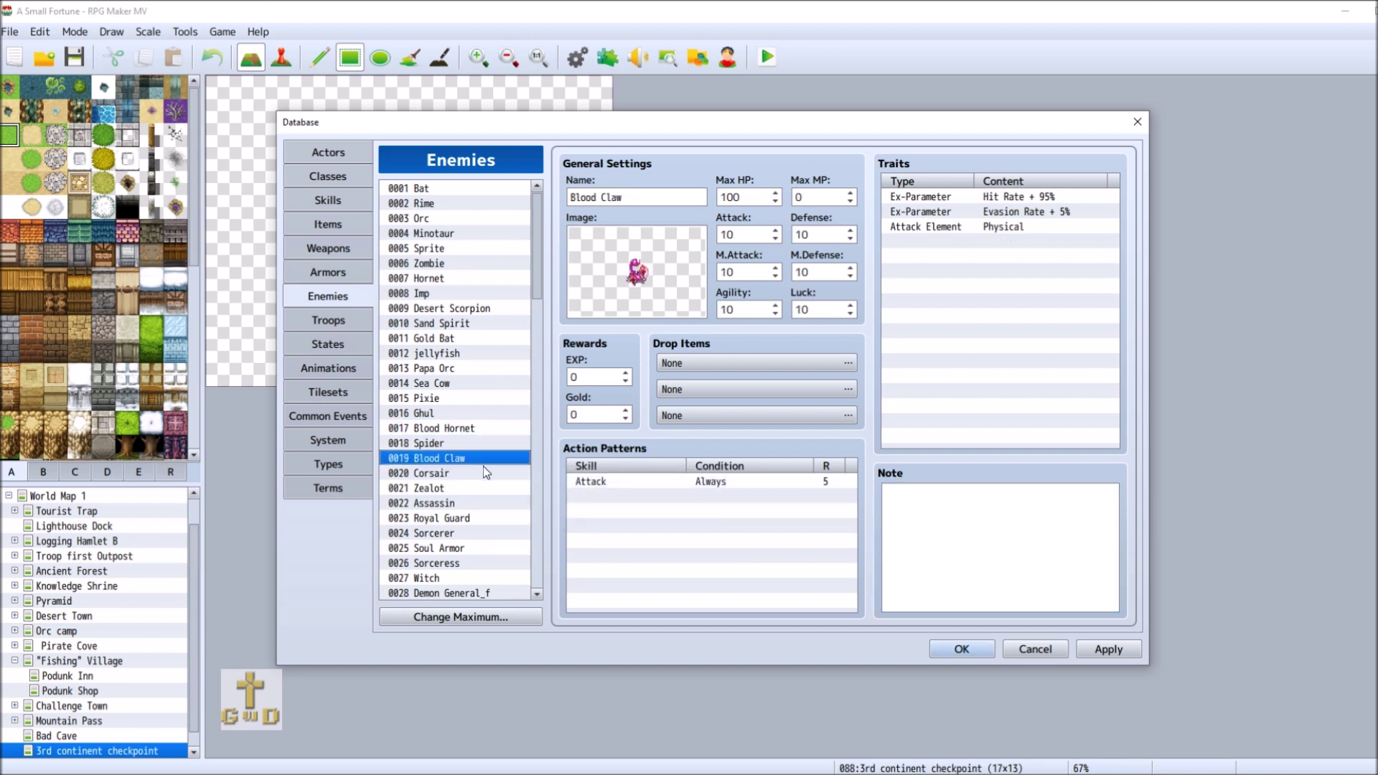
left_click(451, 476)
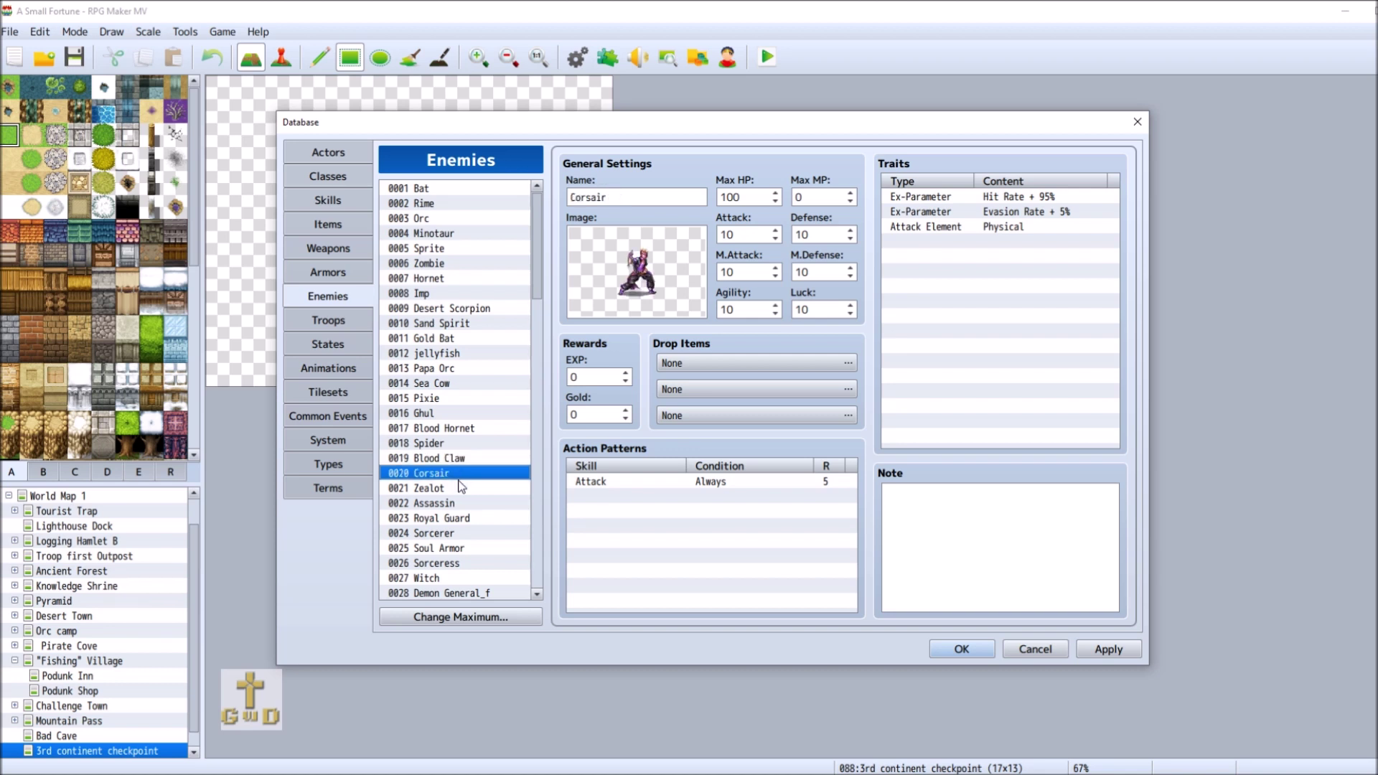
left_click(943, 502)
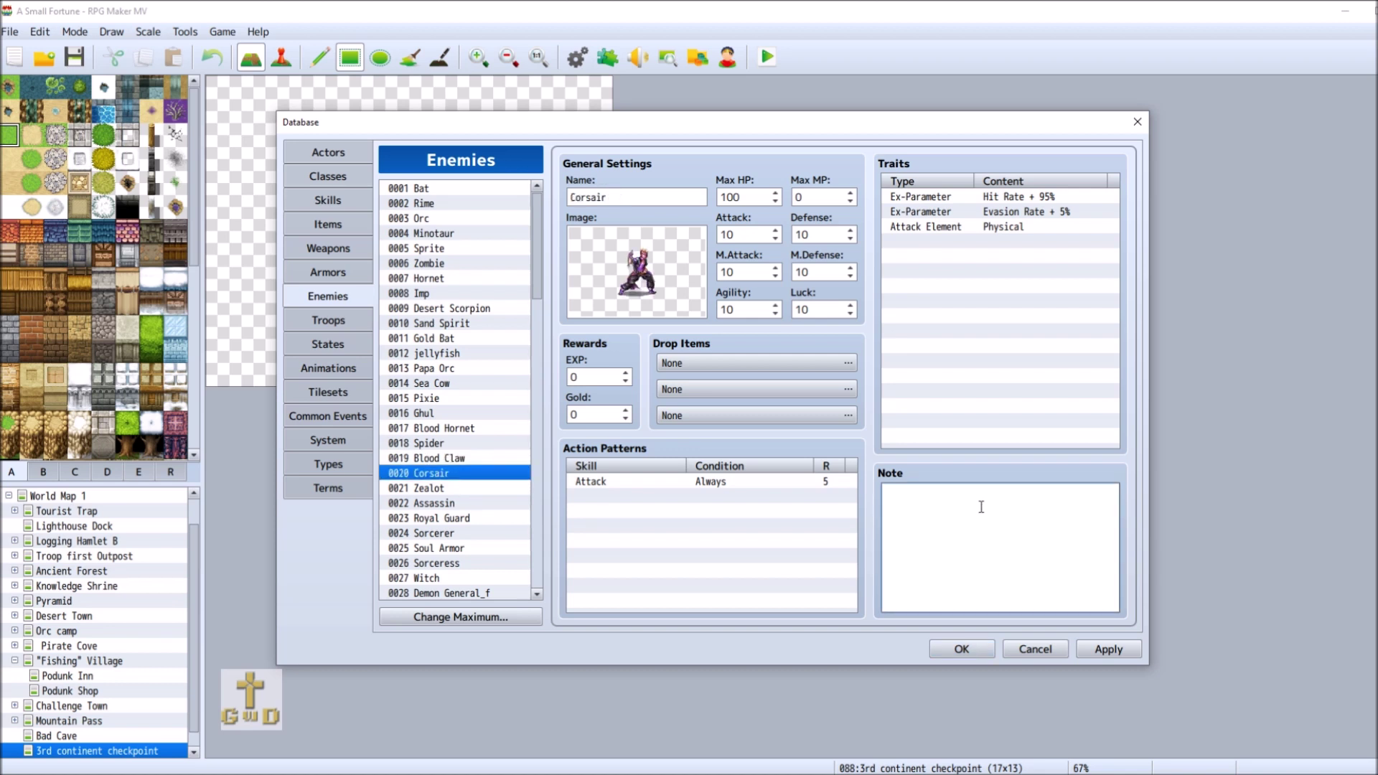
type("in pirate caves.")
Review the location notes and stats of the other enemies, including Zealot, Gold Bat, Papa Orc, Sorcerer, Royal Guard and Assassin.
left_click(469, 488)
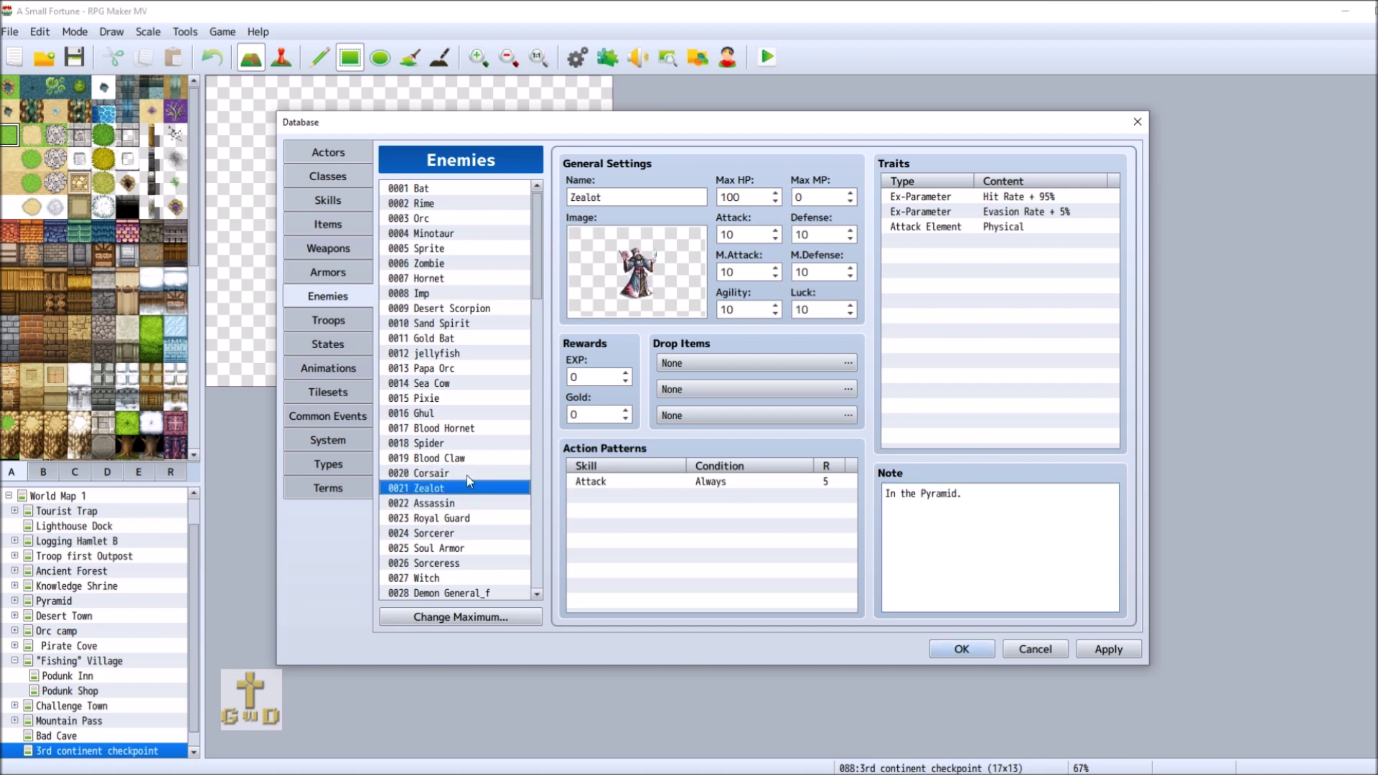
left_click(450, 339)
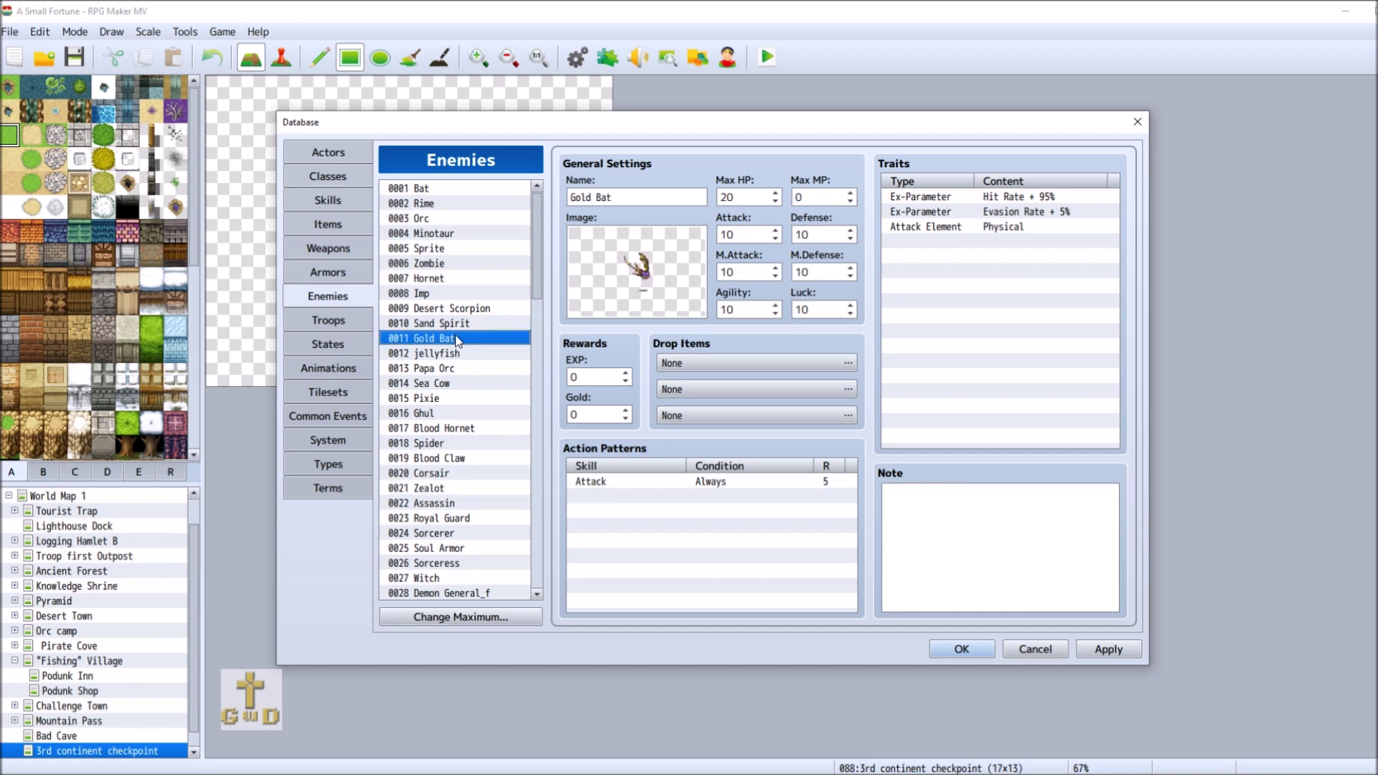
left_click(470, 369)
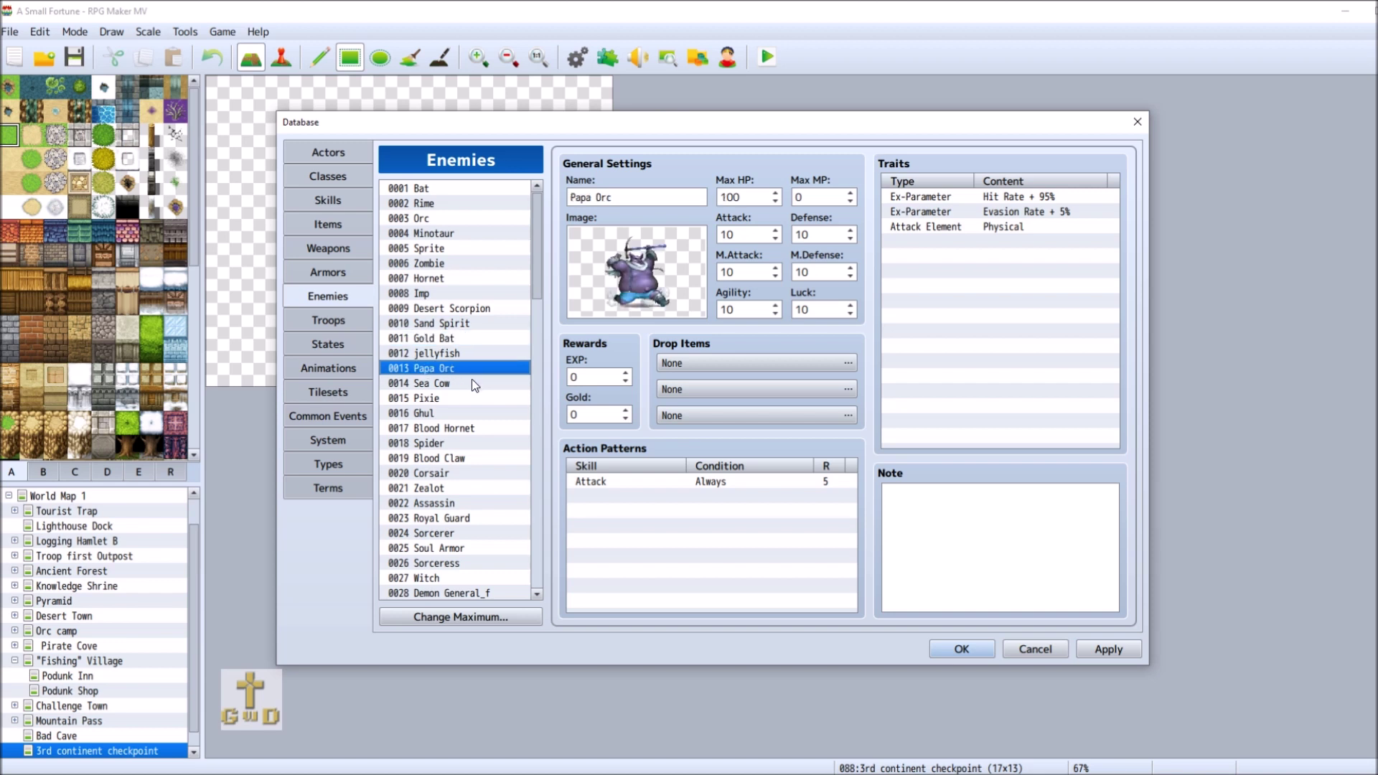
left_click(472, 383)
left_click(472, 397)
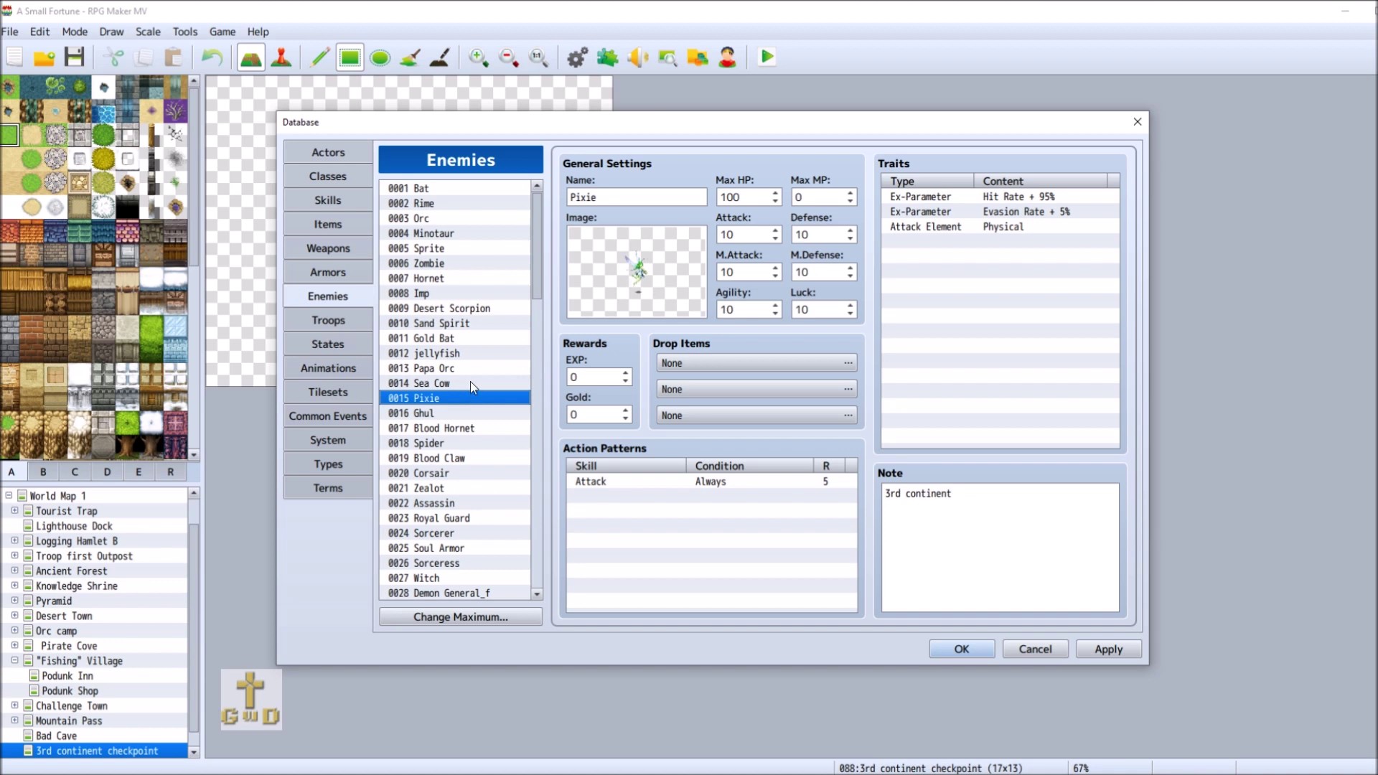
left_click(471, 382)
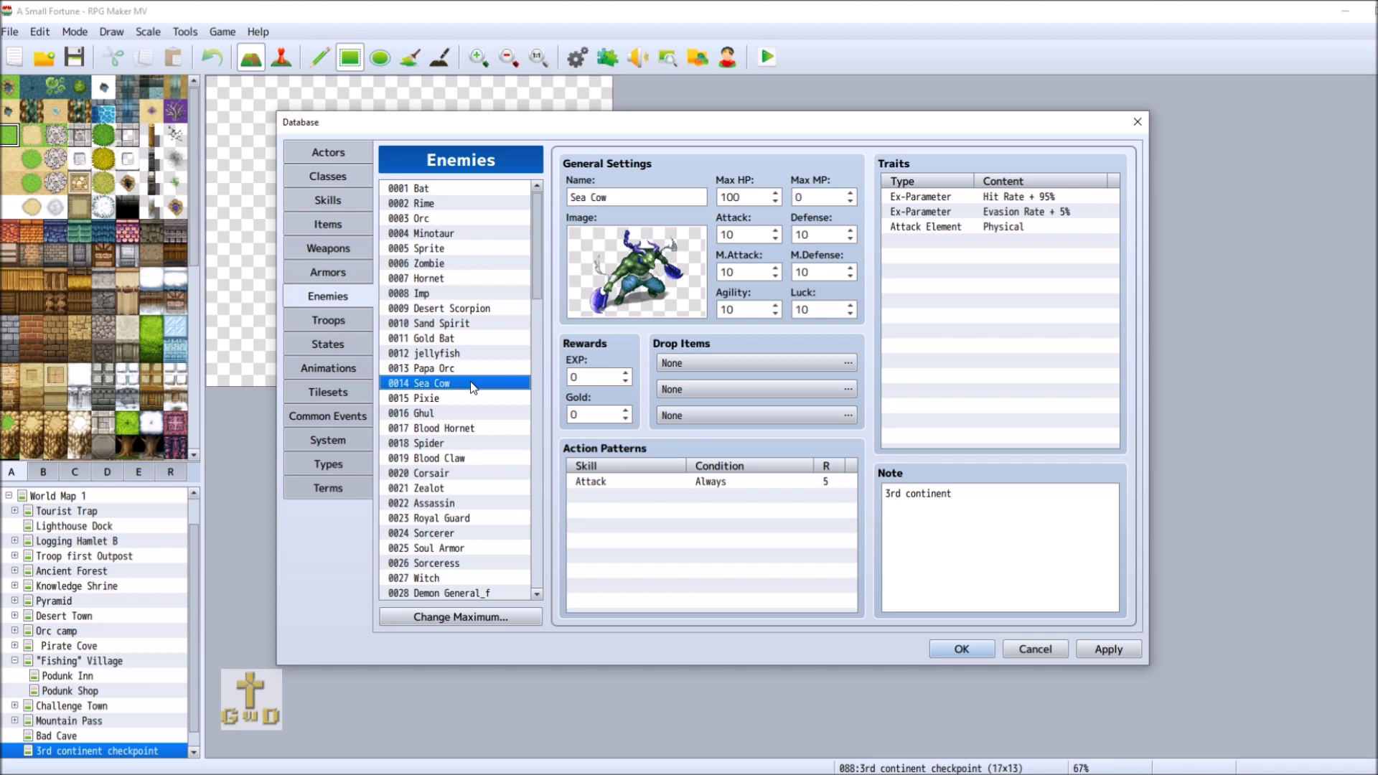
left_click(472, 534)
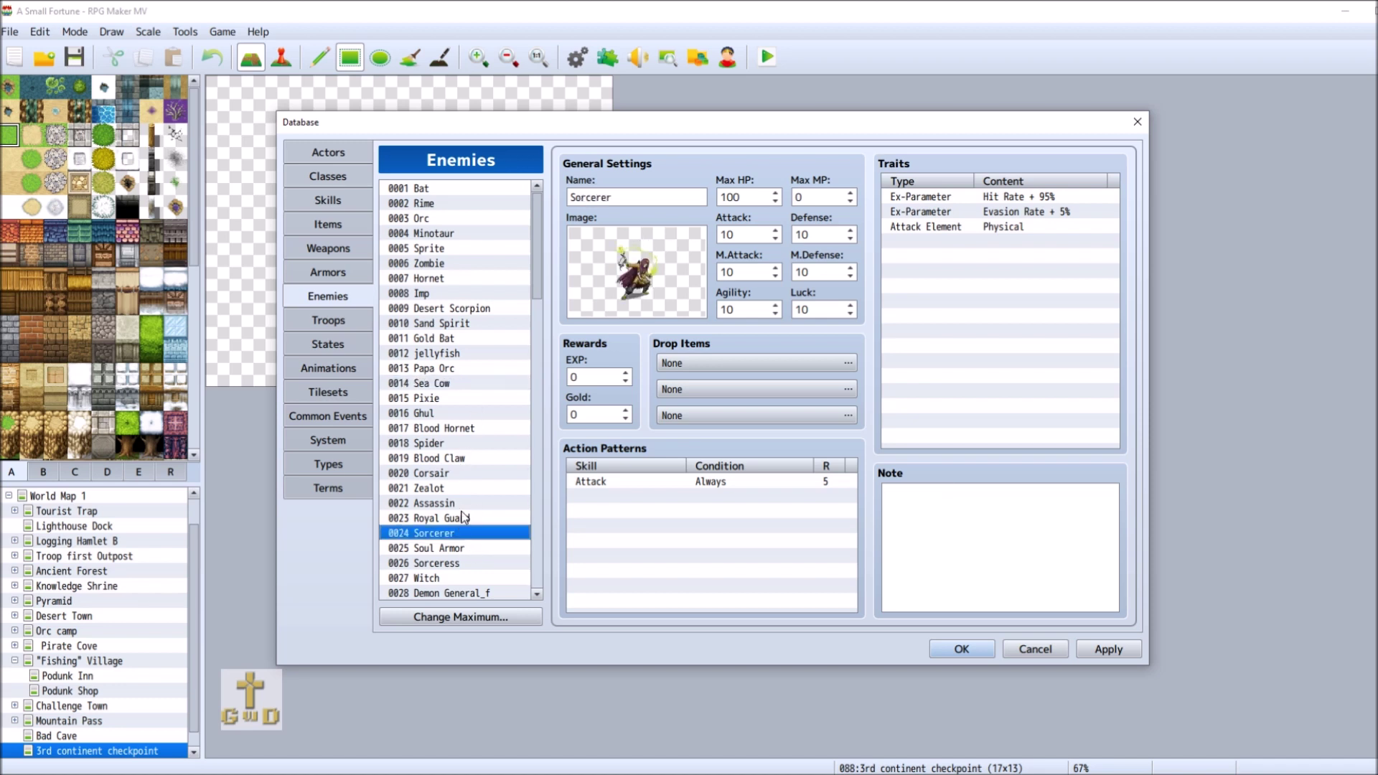
left_click(466, 519)
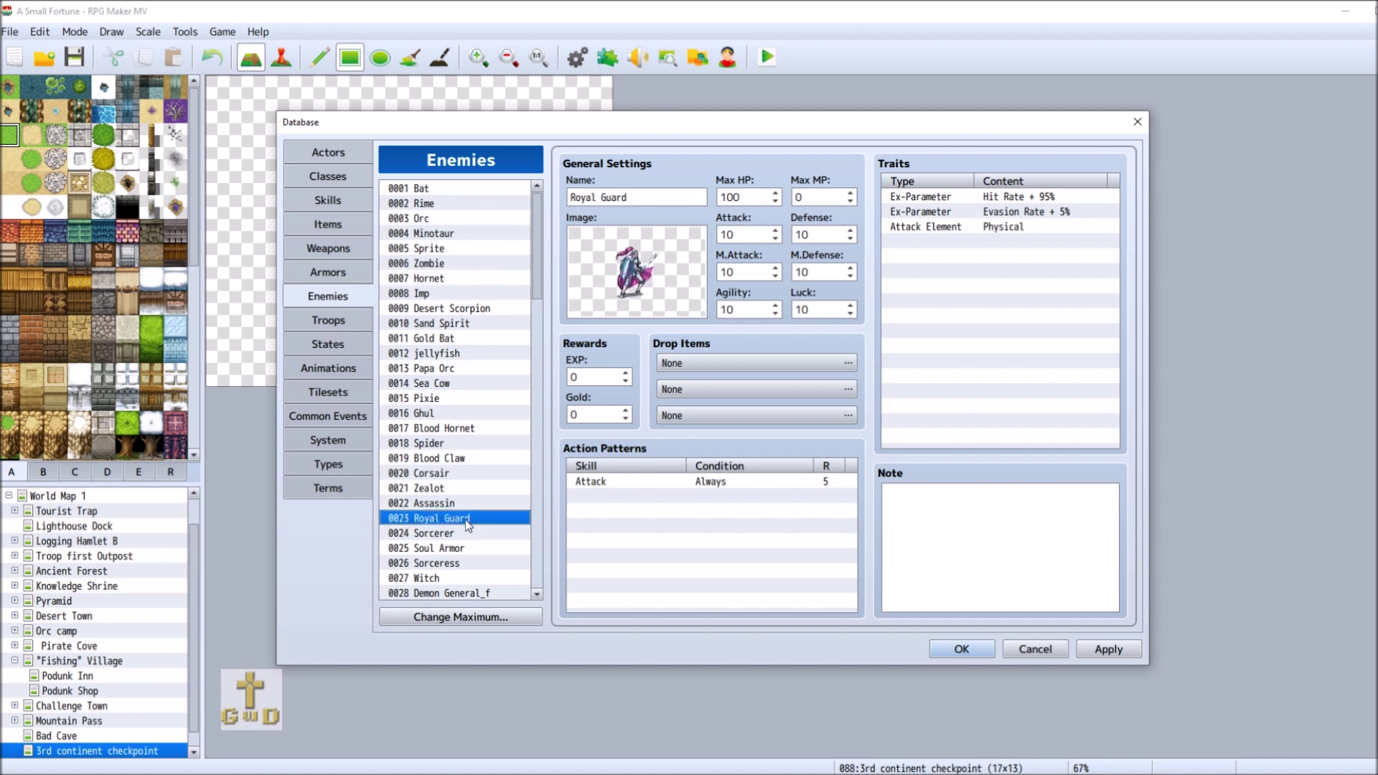
left_click(471, 505)
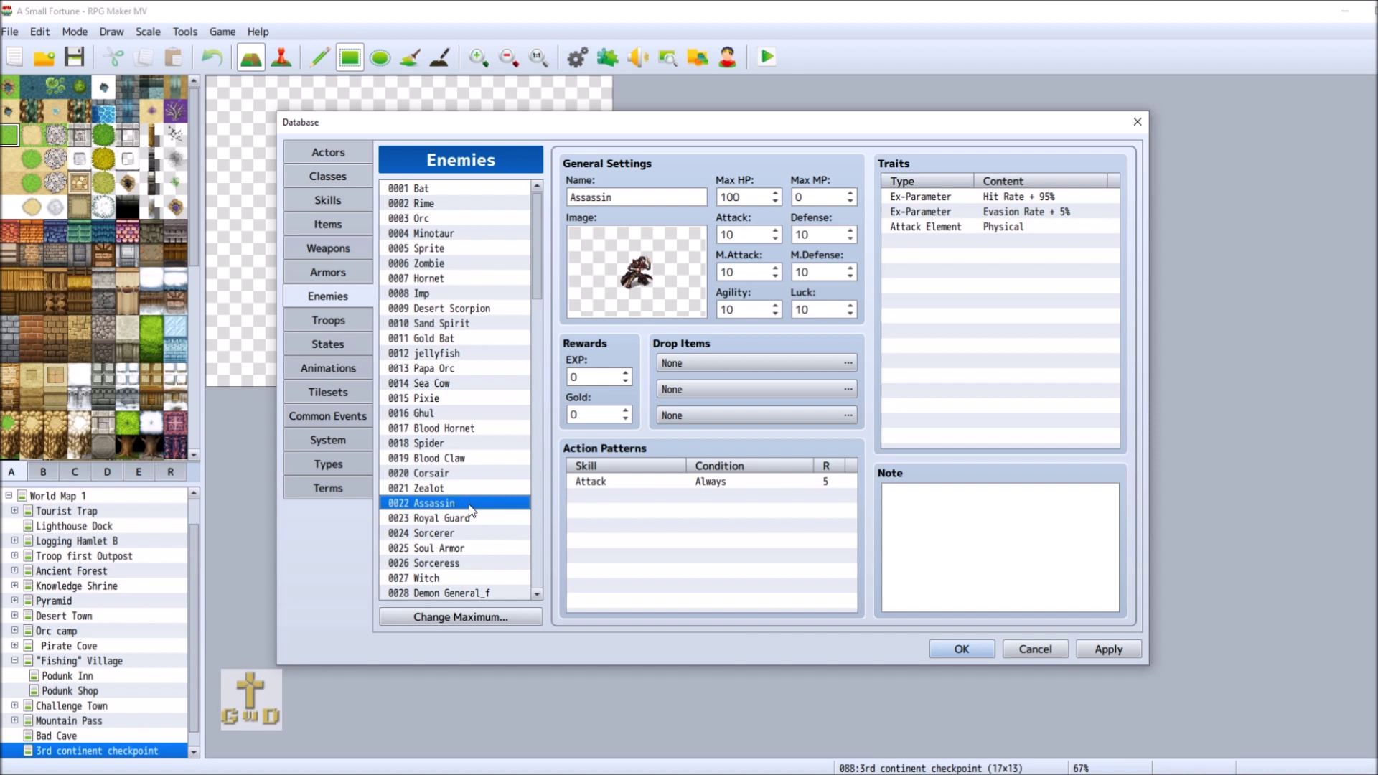
Check the notes of the Zealot, Soul Armor, Sorceress, Witch, Demon General_f and Royal Guard enemies.
left_click(455, 490)
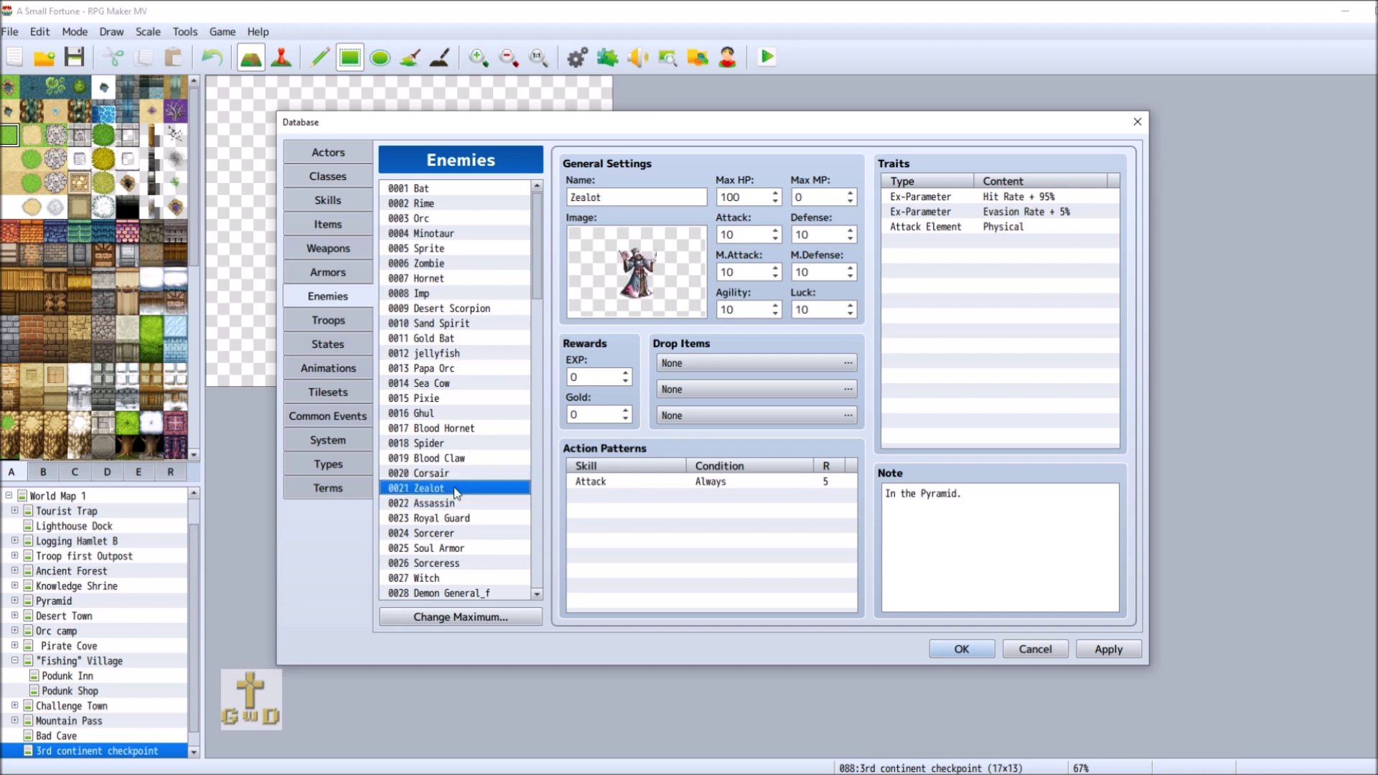
left_click(463, 549)
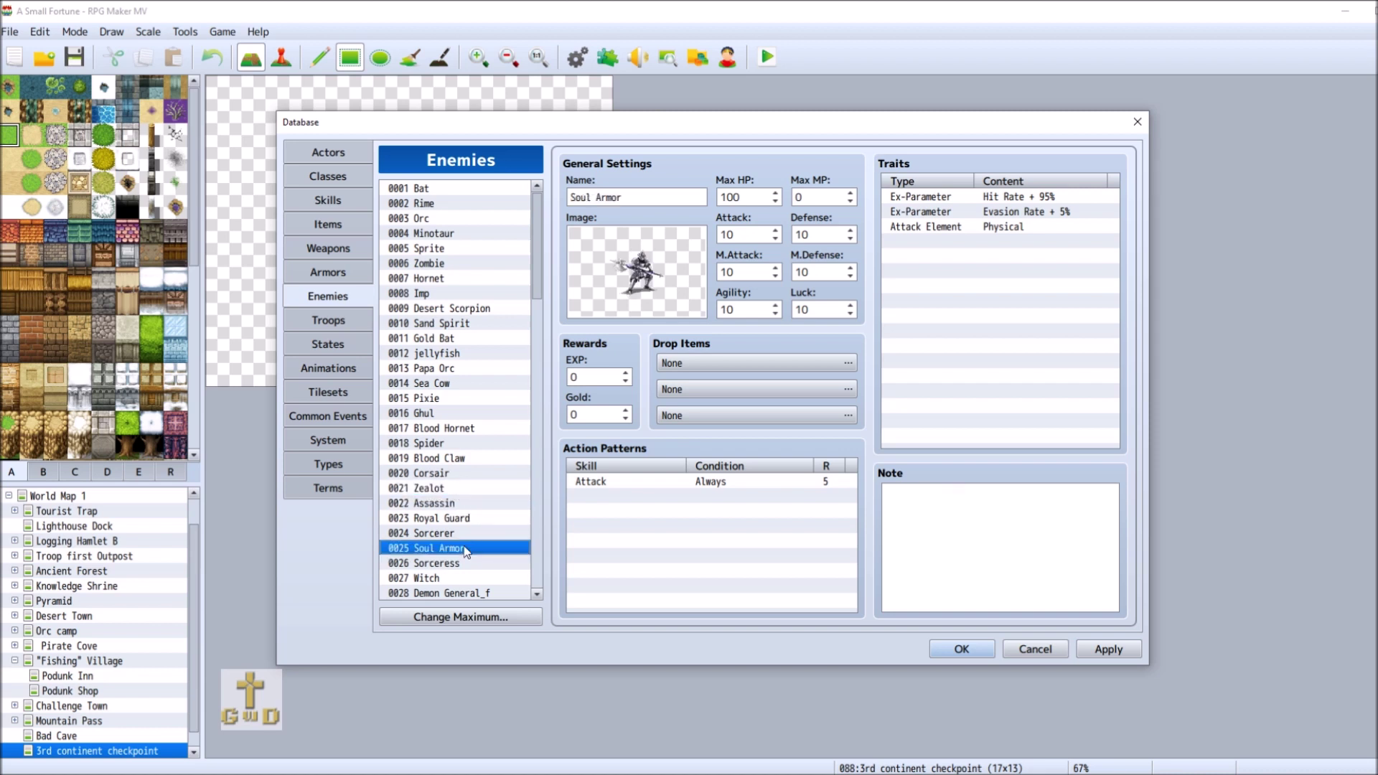
scroll(475, 548, "down", 2)
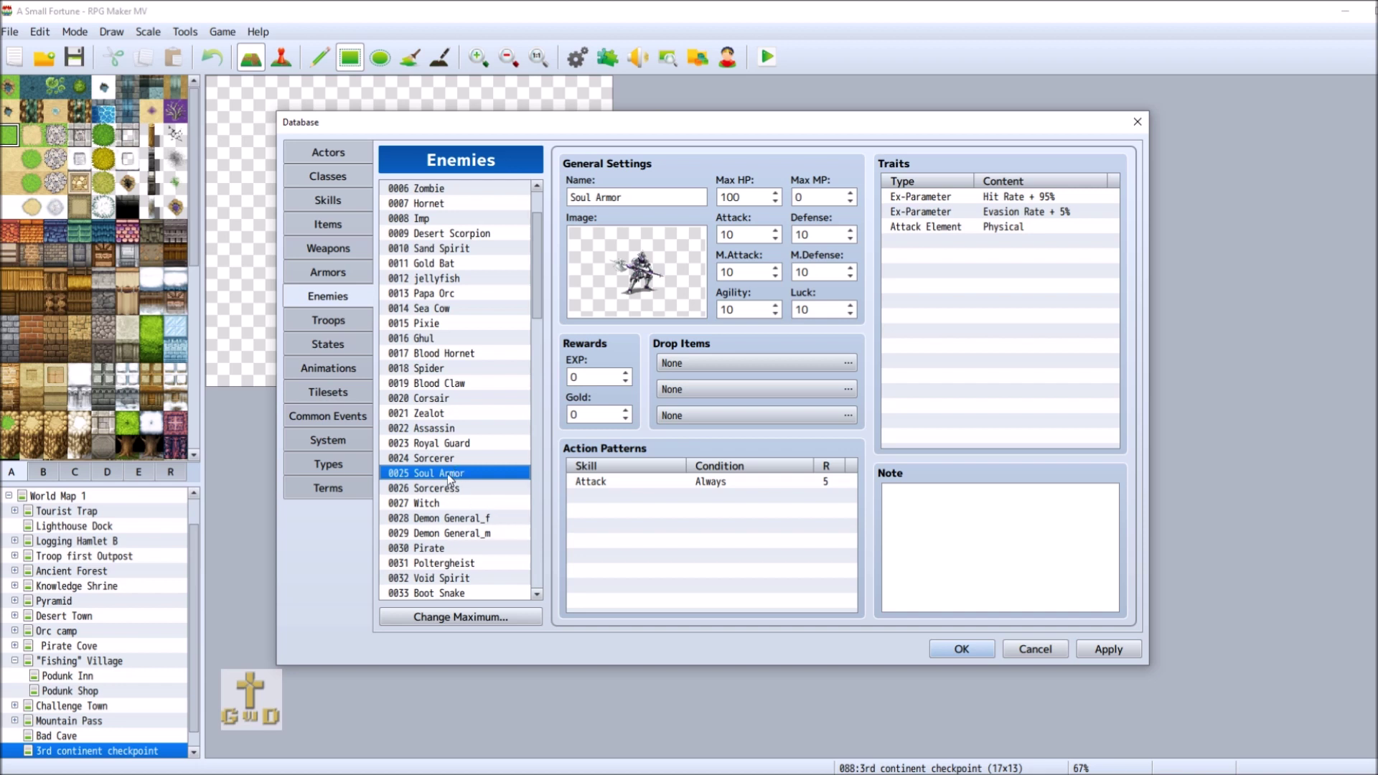
left_click(460, 491)
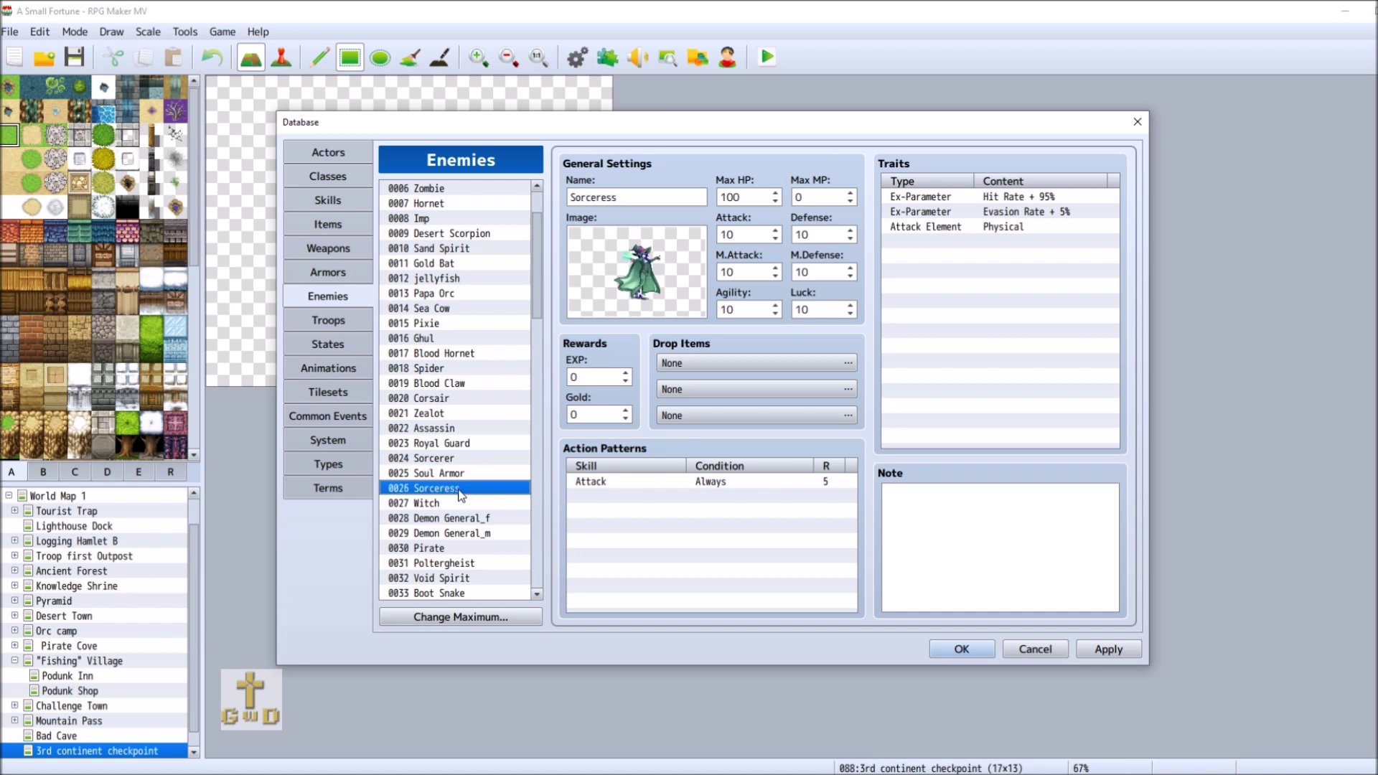
left_click(462, 504)
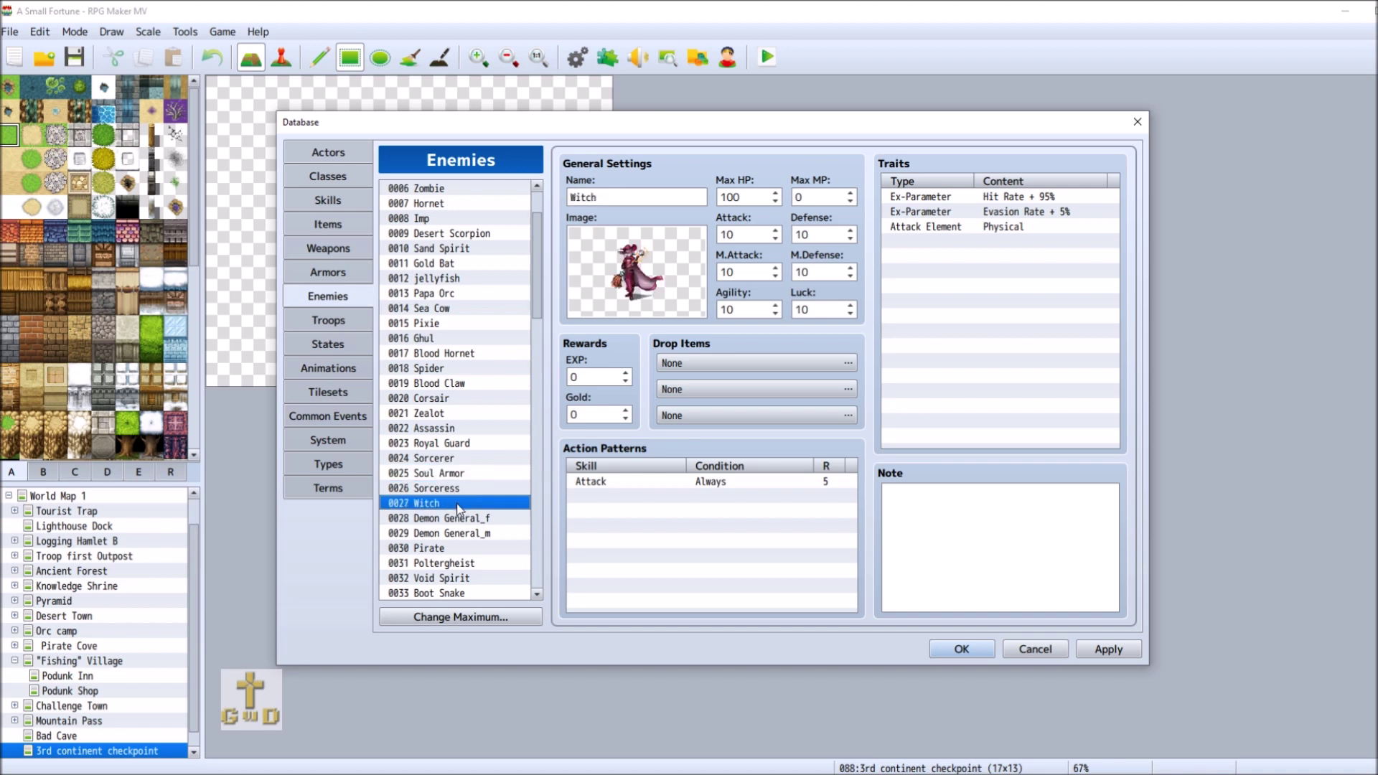
left_click(473, 520)
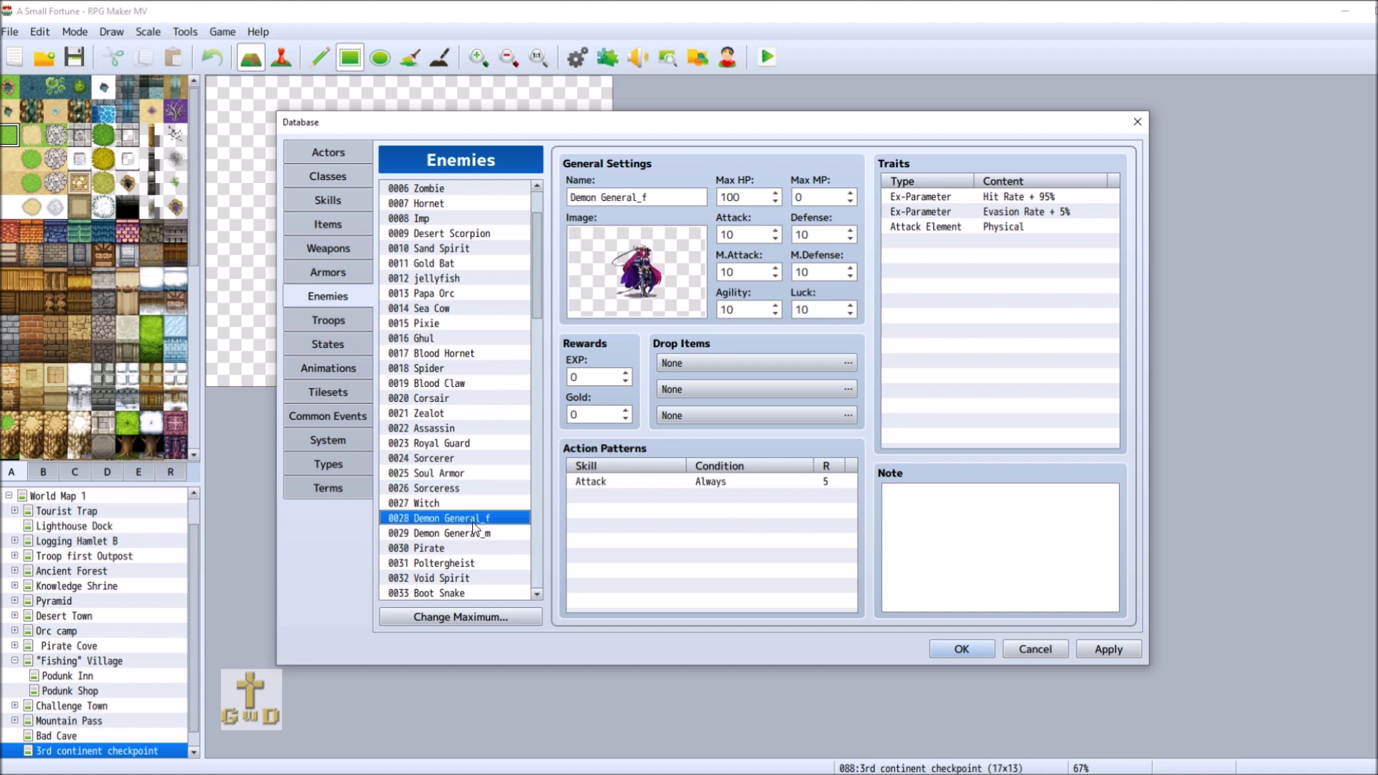
left_click(469, 445)
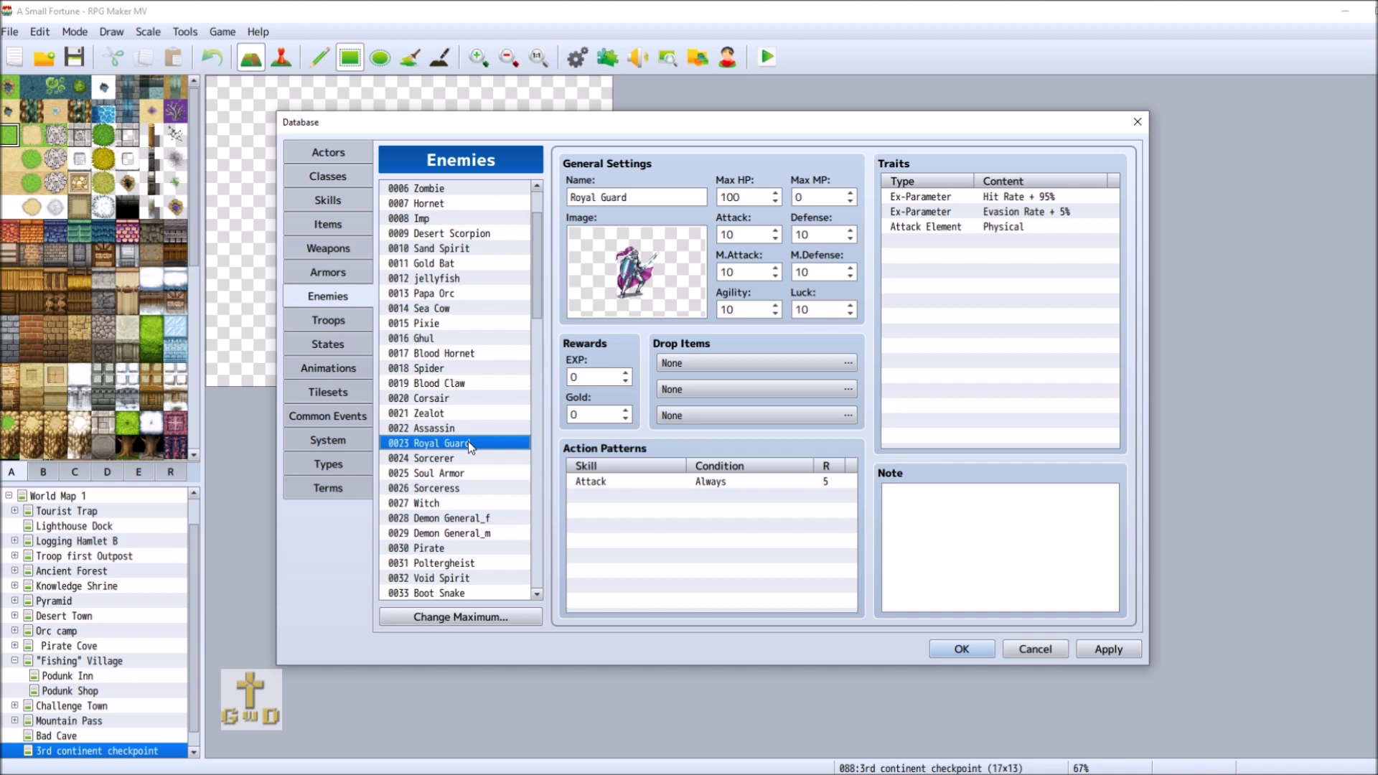
Check the notes and stats of the Blood Hunter, Oni, Sahuagin, Ogre and Abominable Ogre enemies.
scroll(468, 441, "down", 5)
left_click(463, 458)
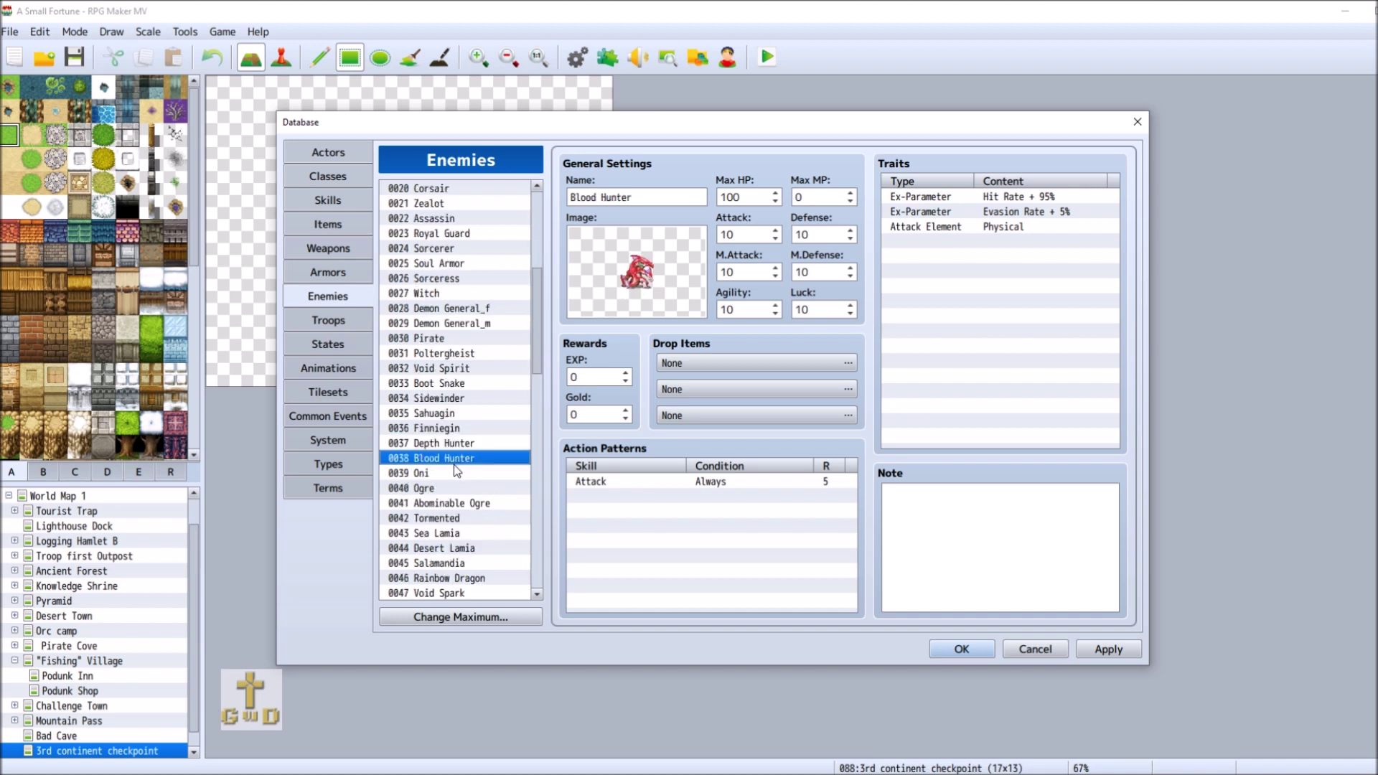
left_click(459, 475)
right_click(461, 480)
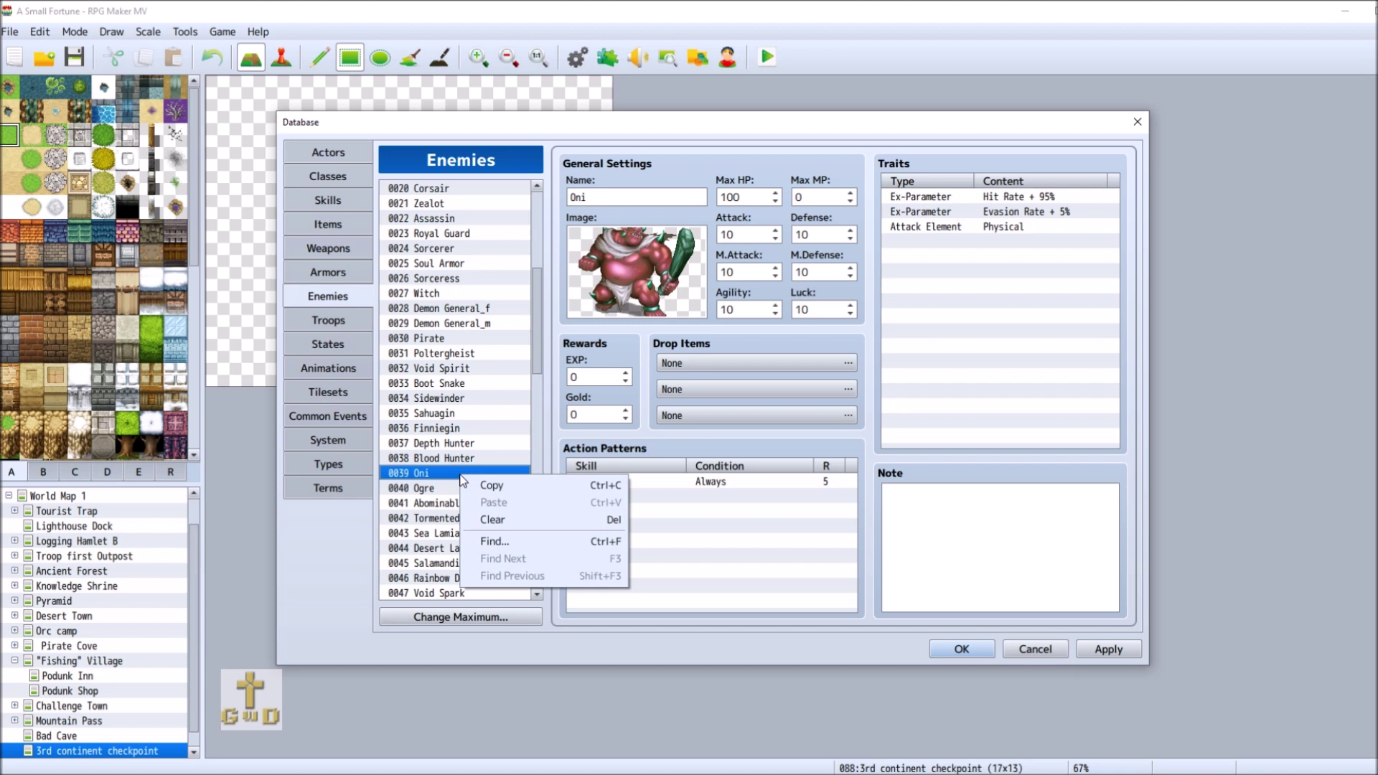
left_click(468, 417)
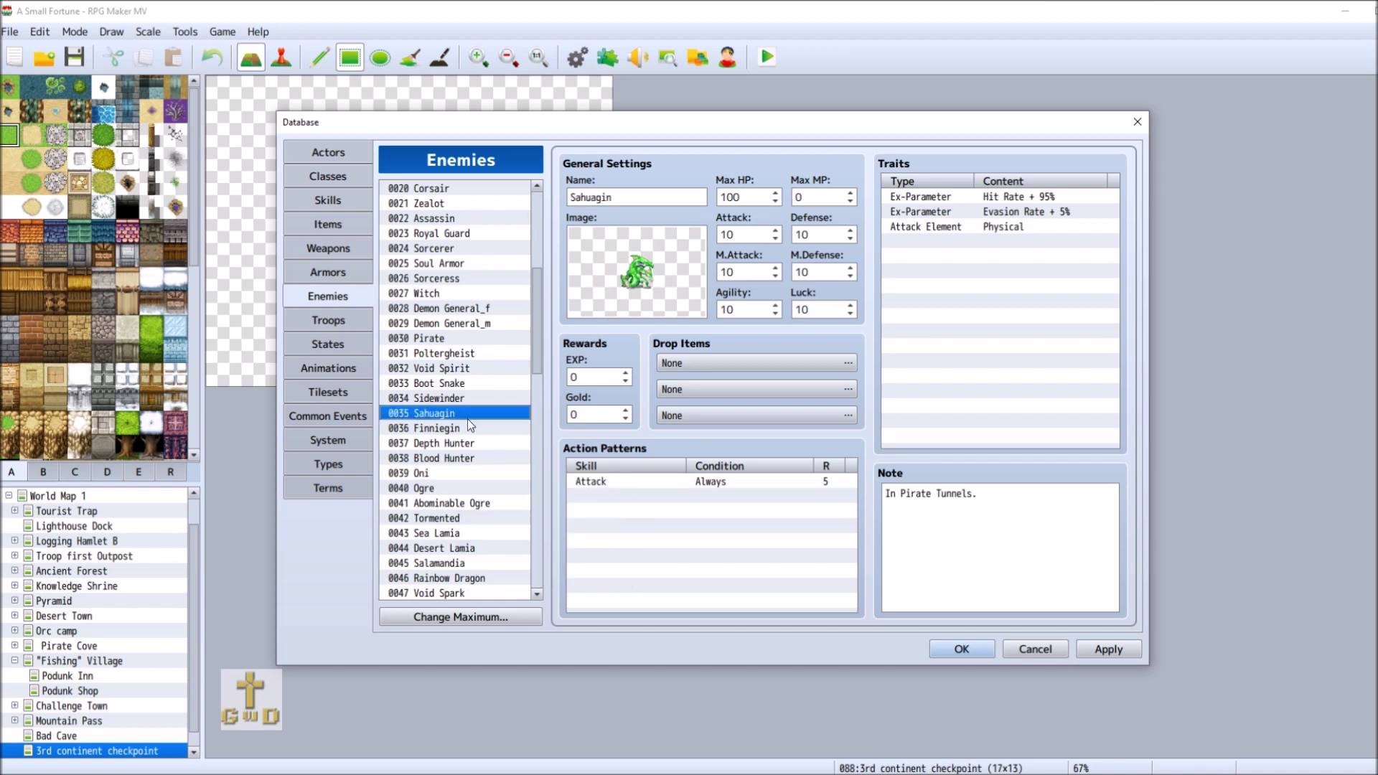
left_click(450, 492)
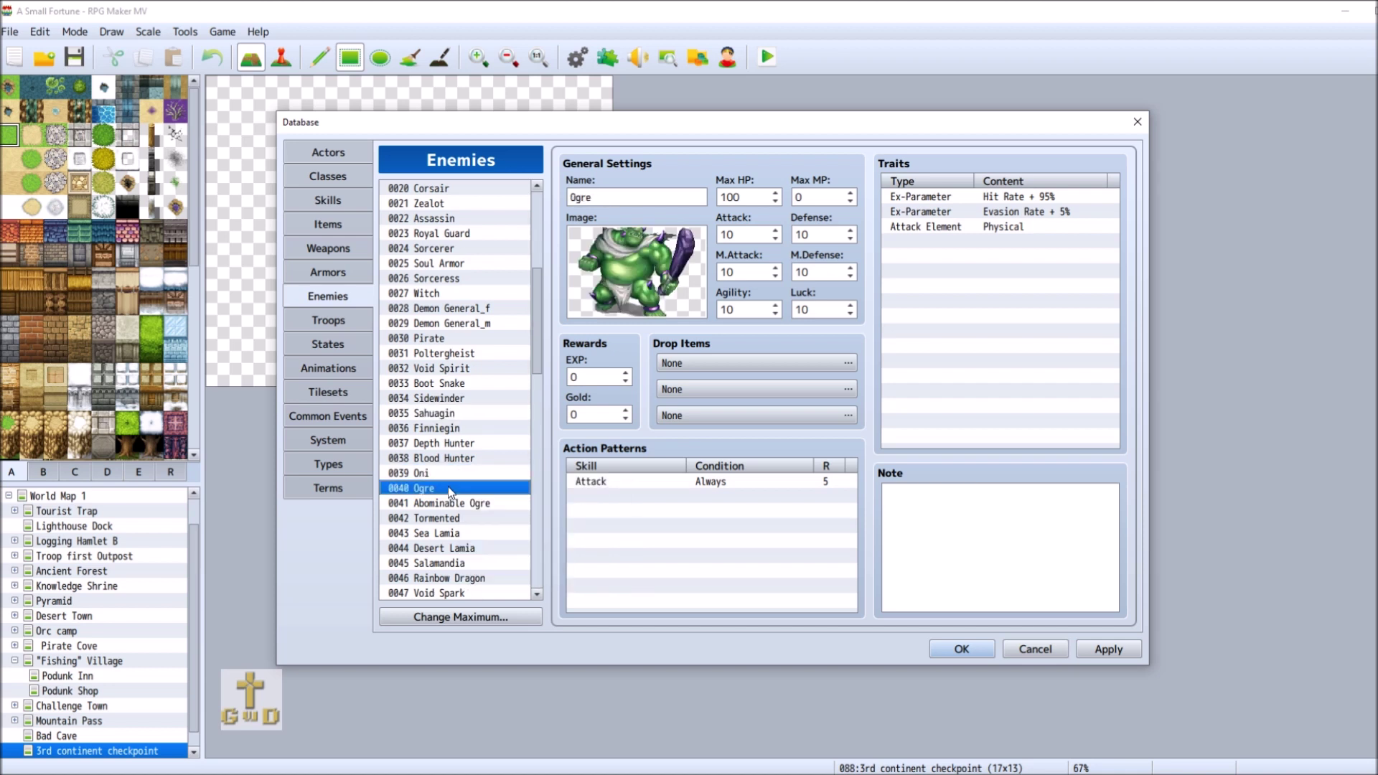
left_click(485, 502)
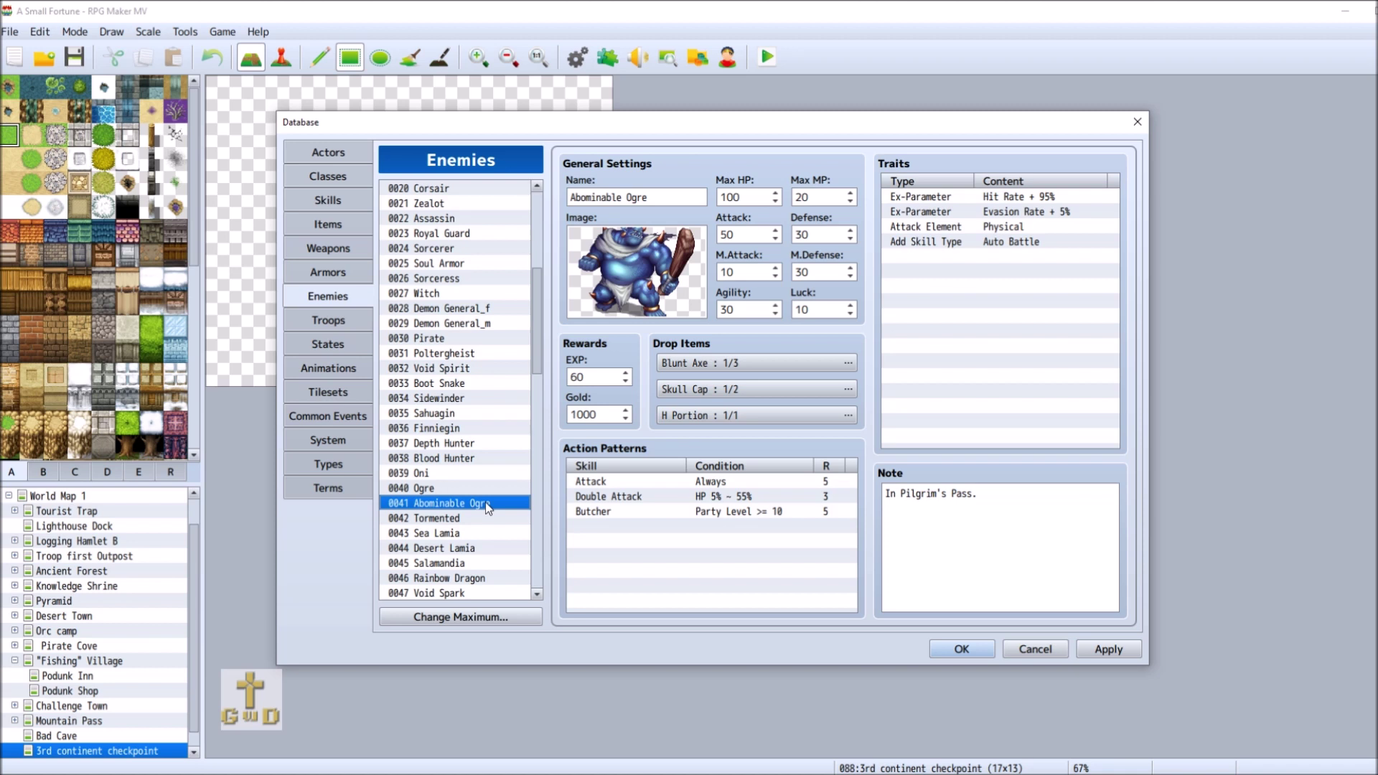
right_click(467, 477)
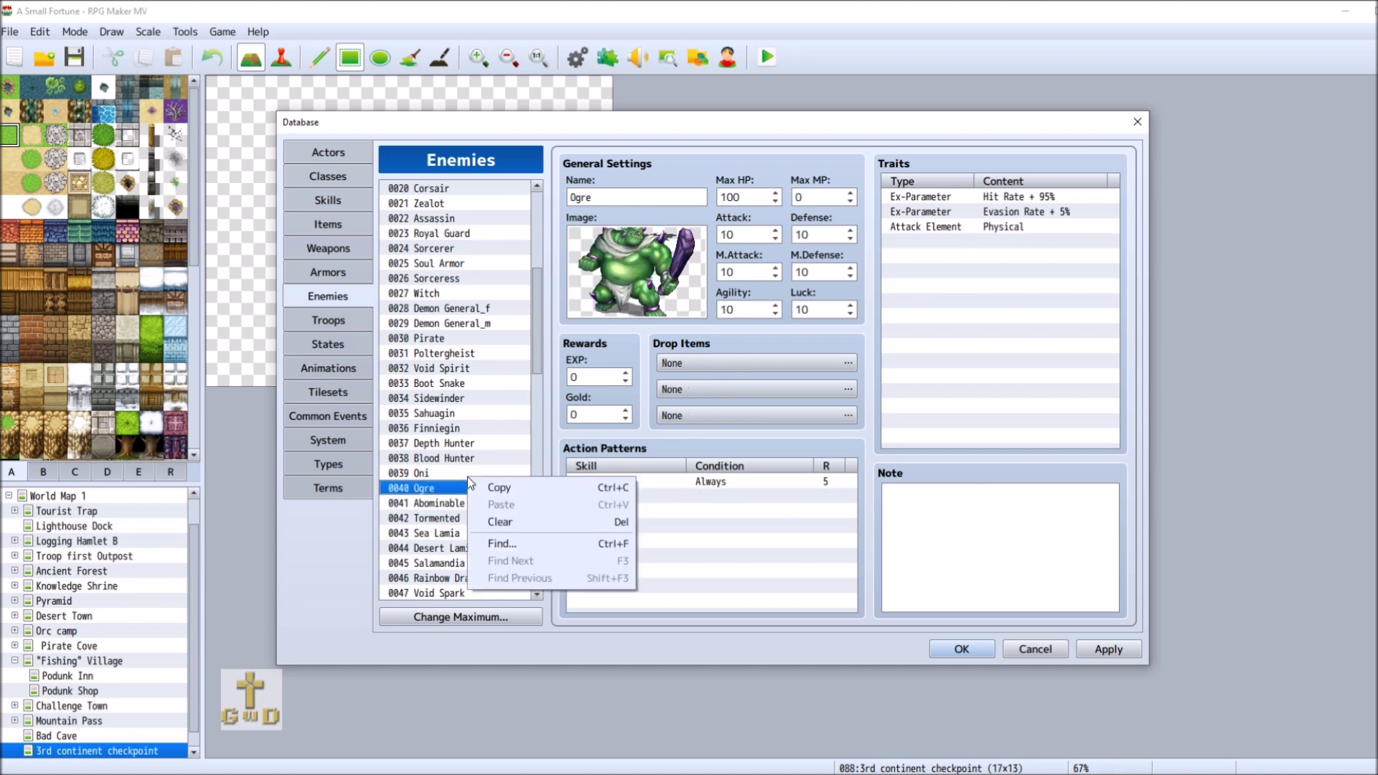
Add the note "On 3rd continent." to the Ogre enemy.
left_click(445, 478)
right_click(444, 478)
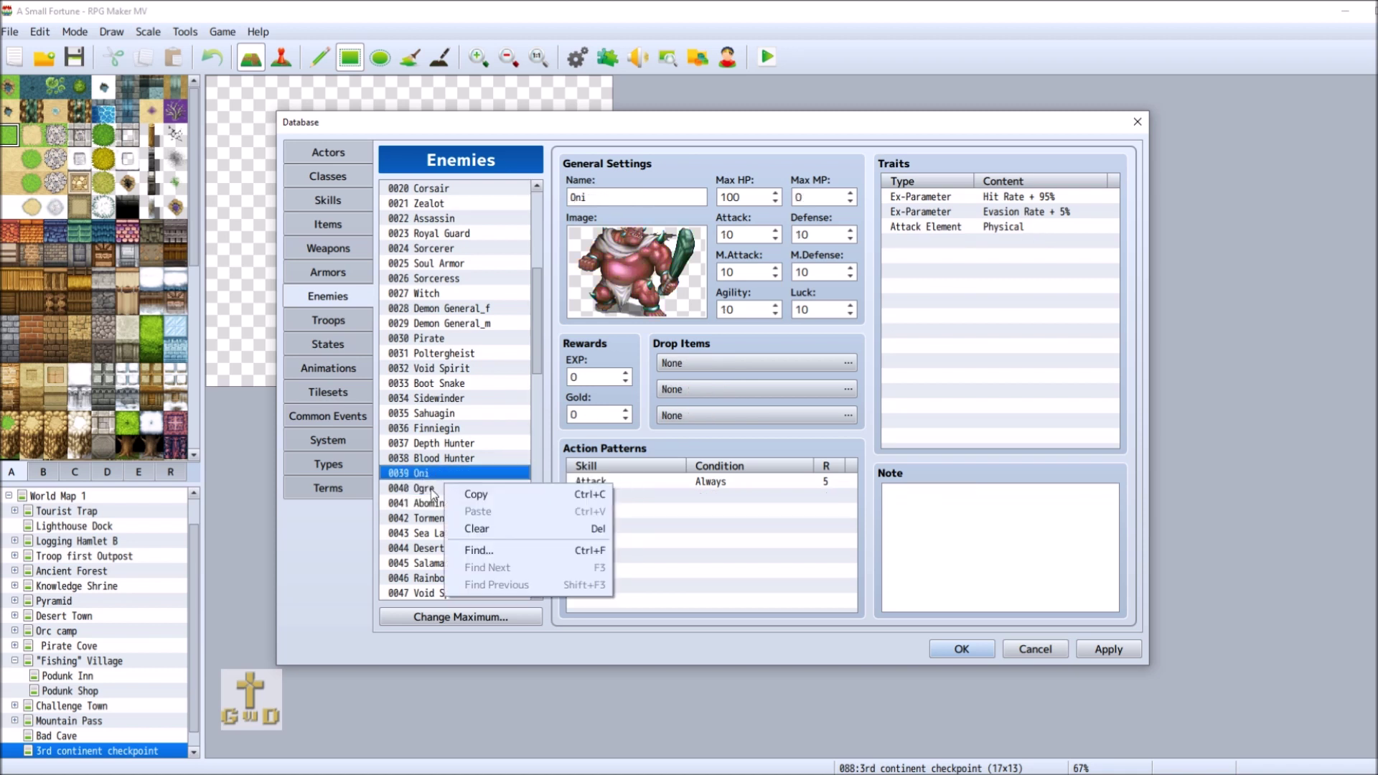
left_click(431, 489)
left_click(431, 488)
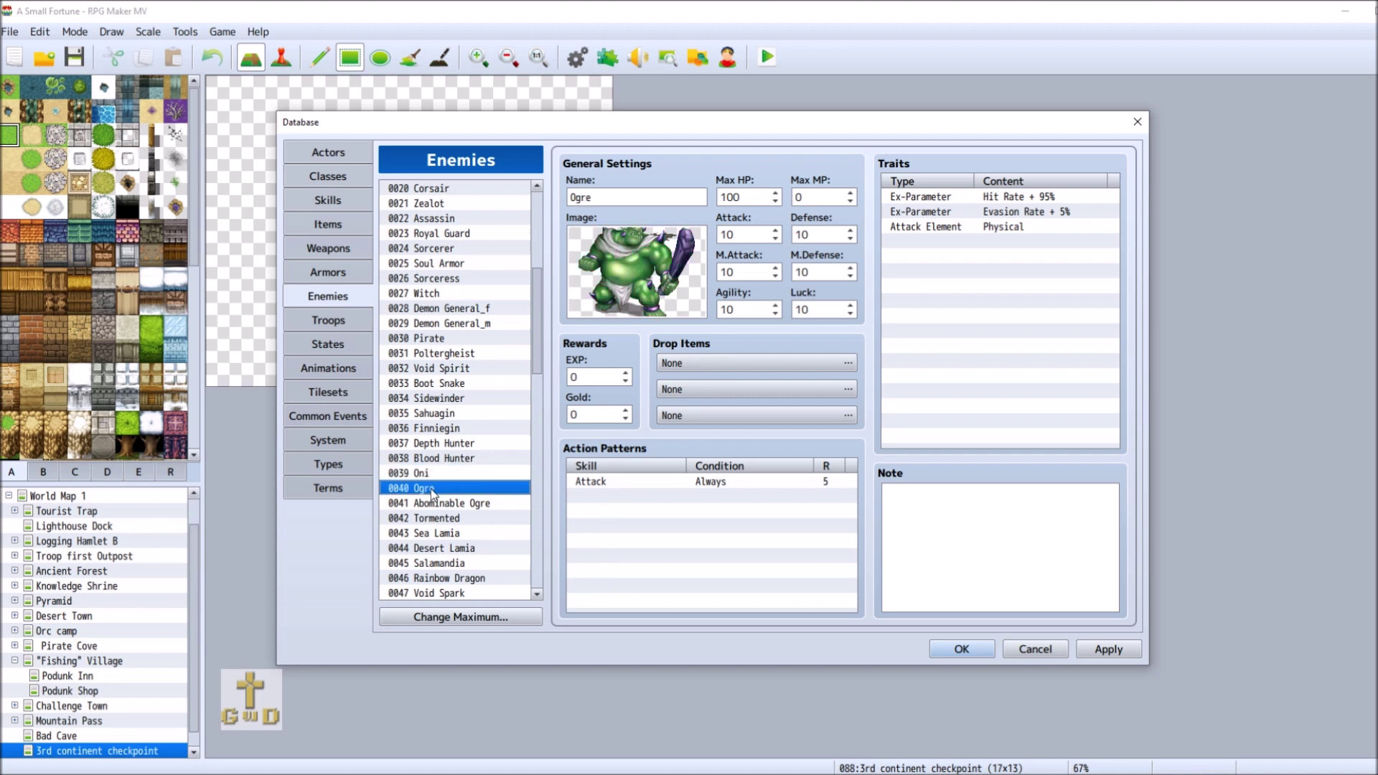
left_click(1009, 531)
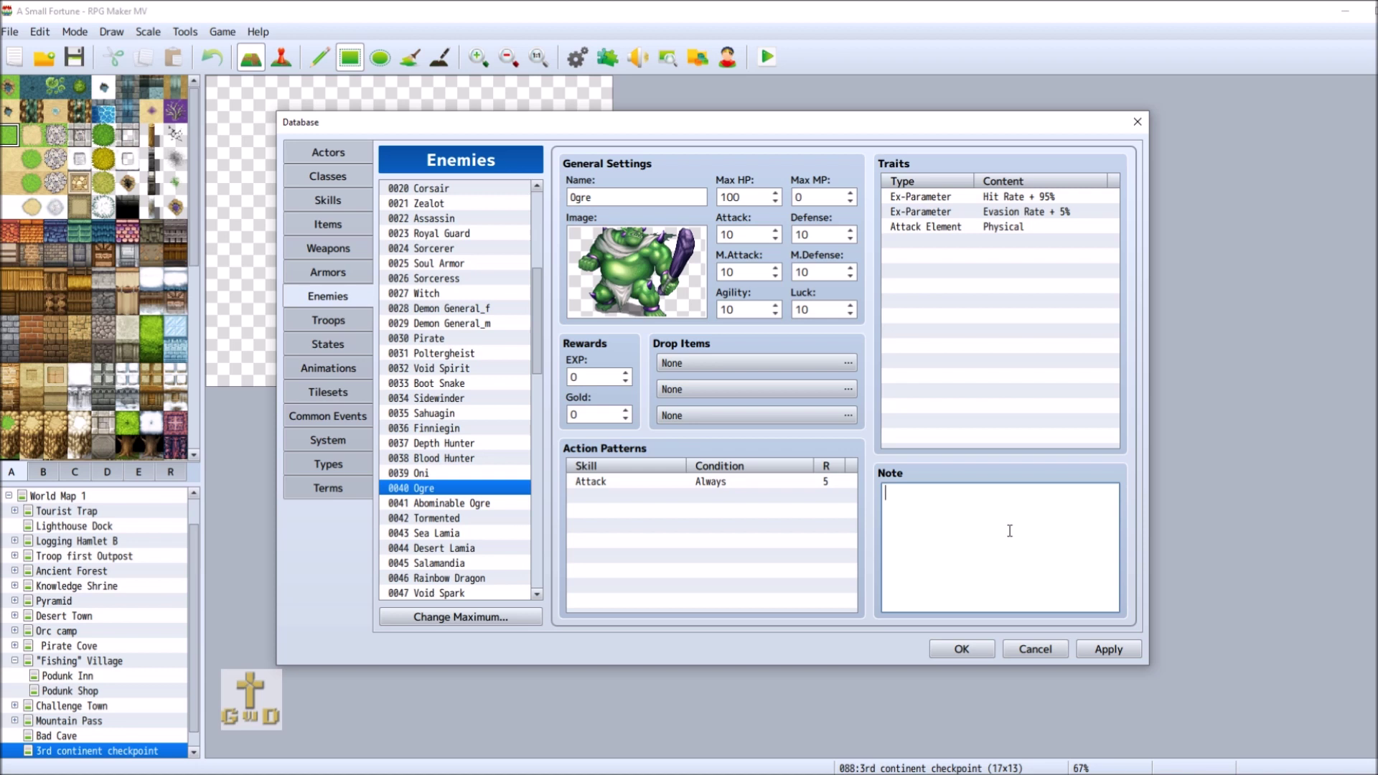
type("On 3rd continent.")
Compare the Lamia variants in the enemy list and set the hue of the Sea Lamia's image to 90.
left_click(471, 525)
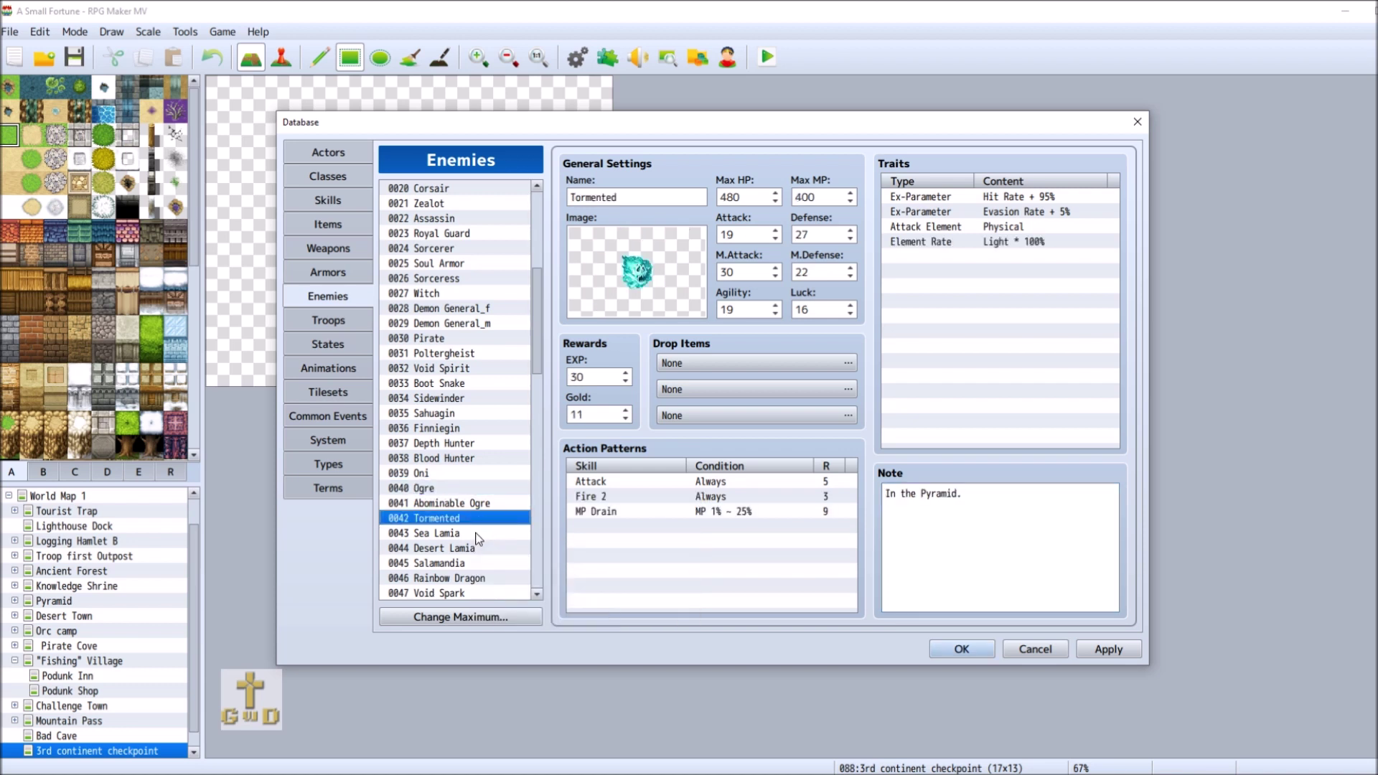
key("Down")
right_click(484, 550)
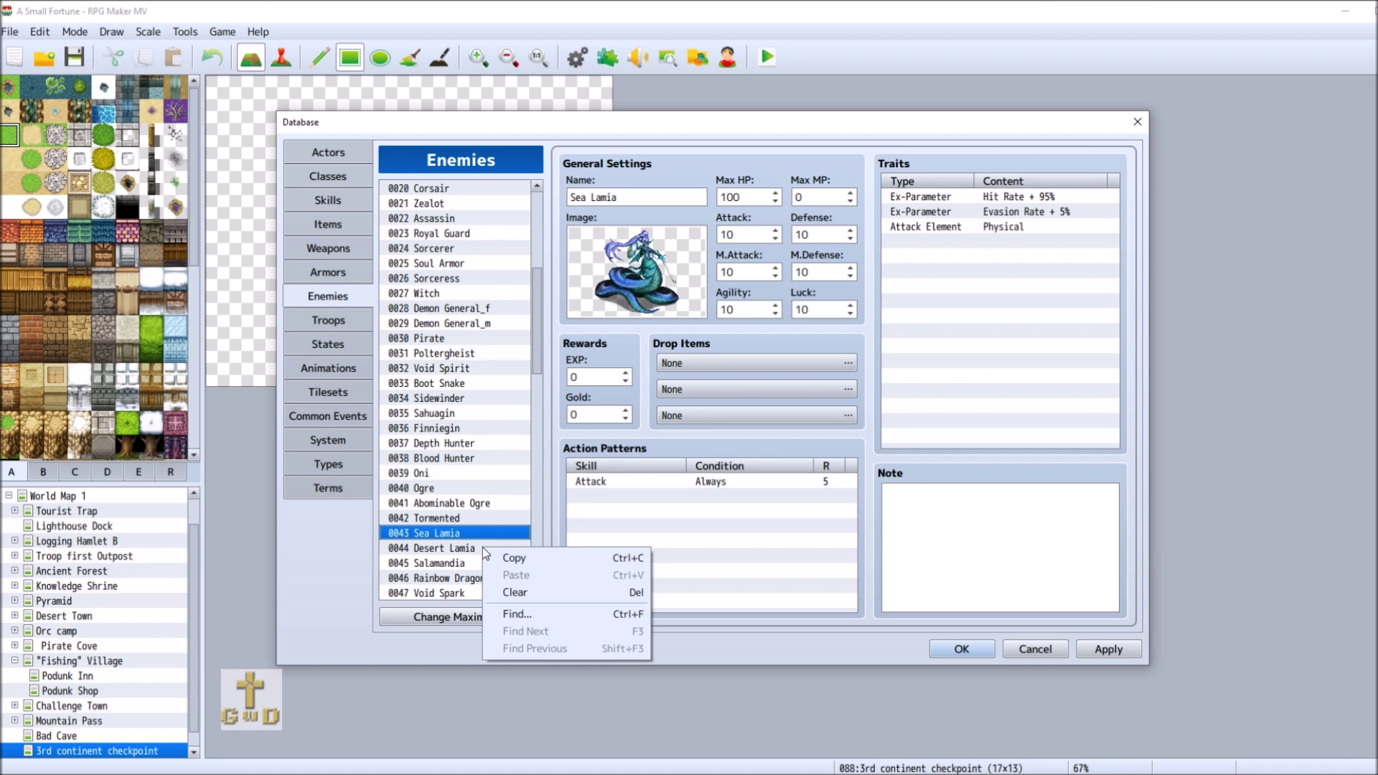
left_click(454, 549)
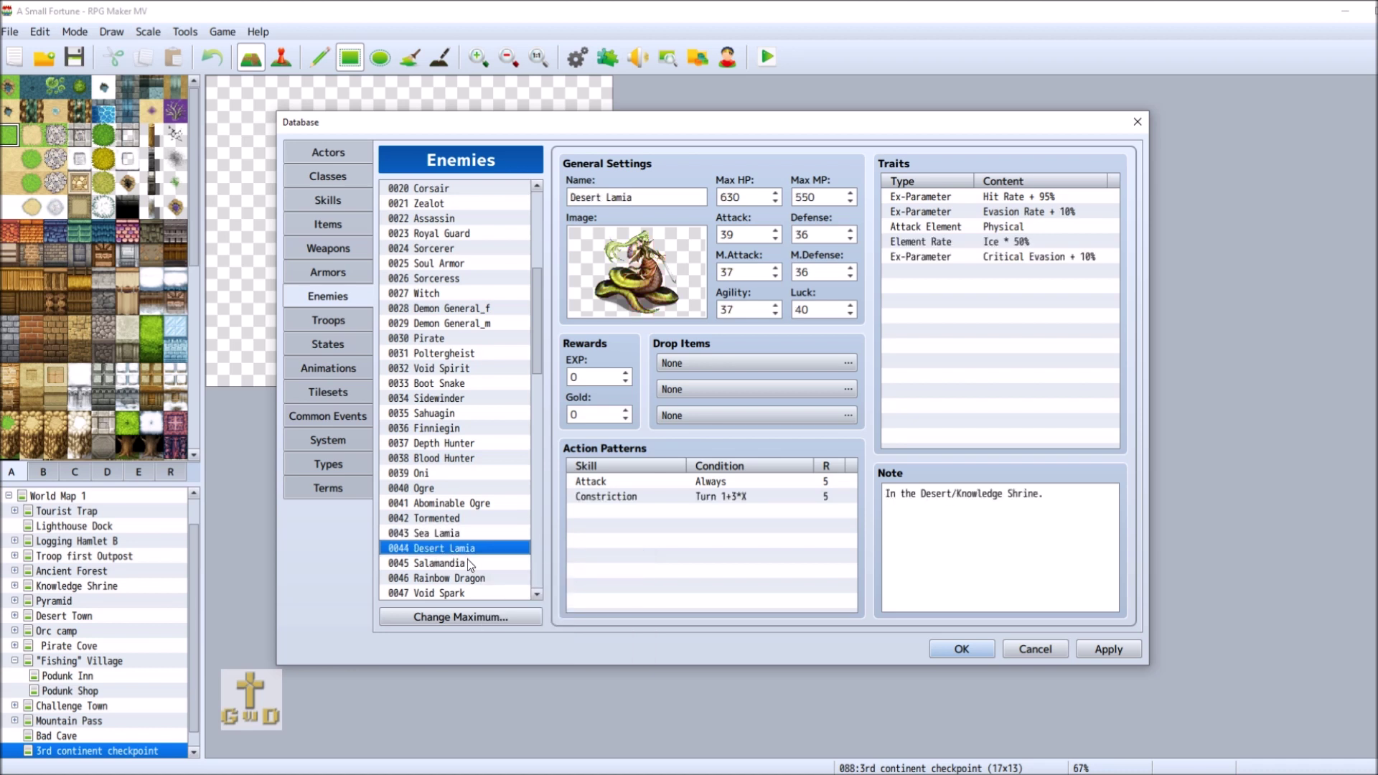
left_click(469, 566)
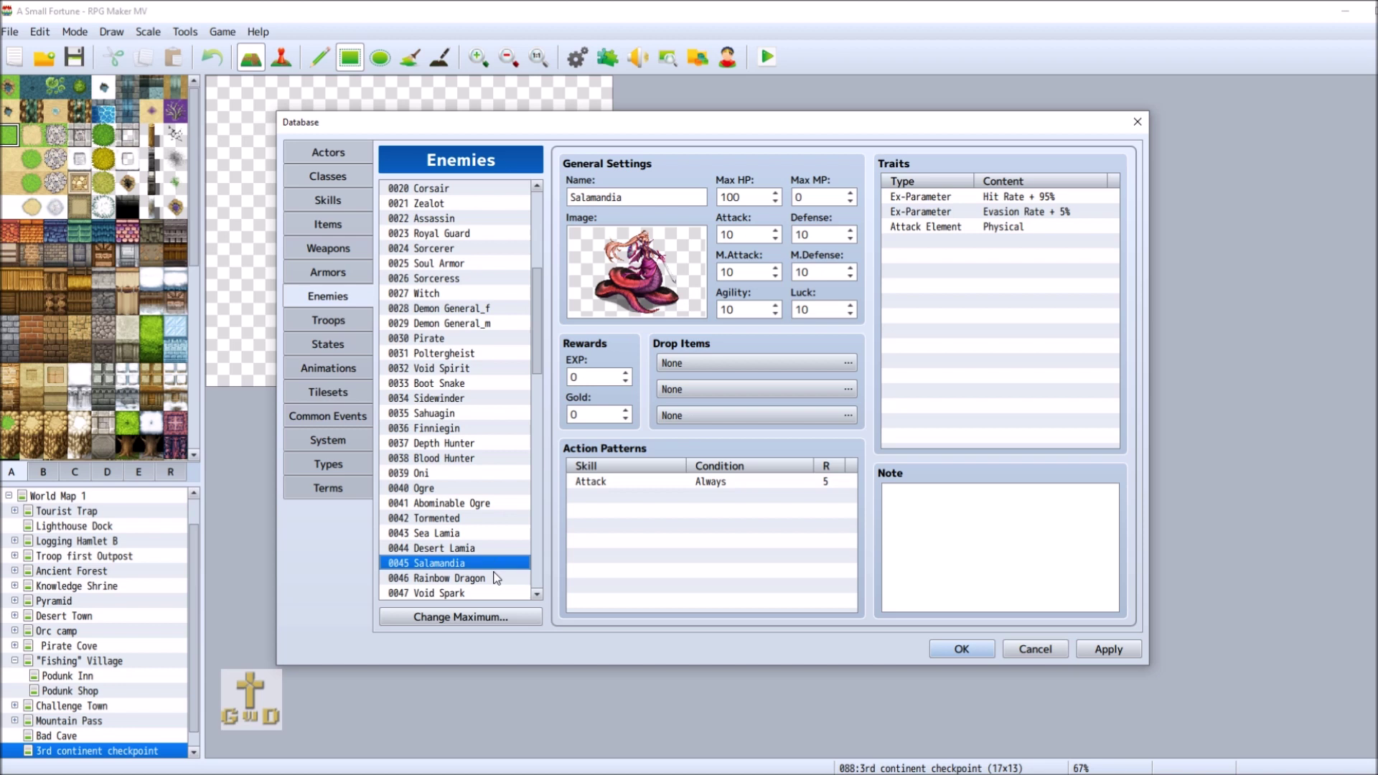
left_click(468, 549)
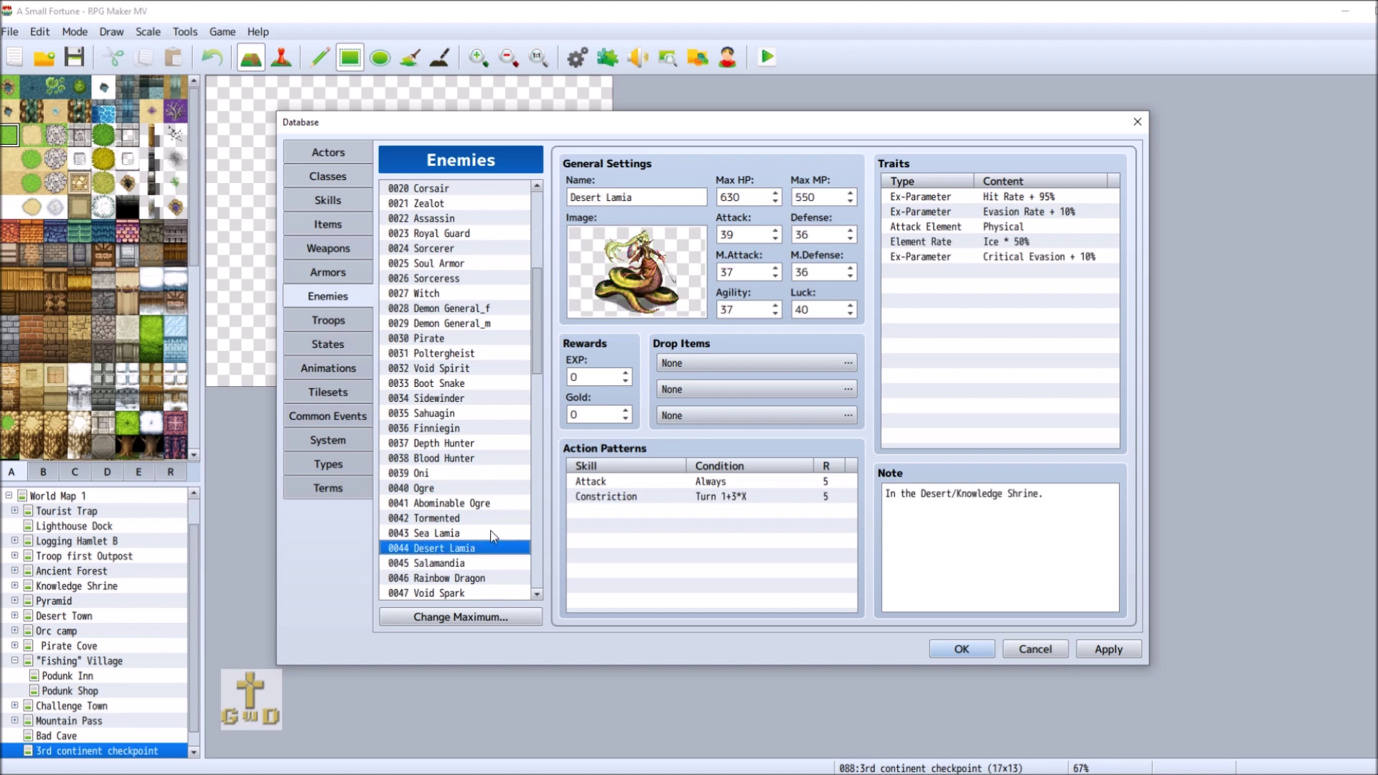
left_click(494, 535)
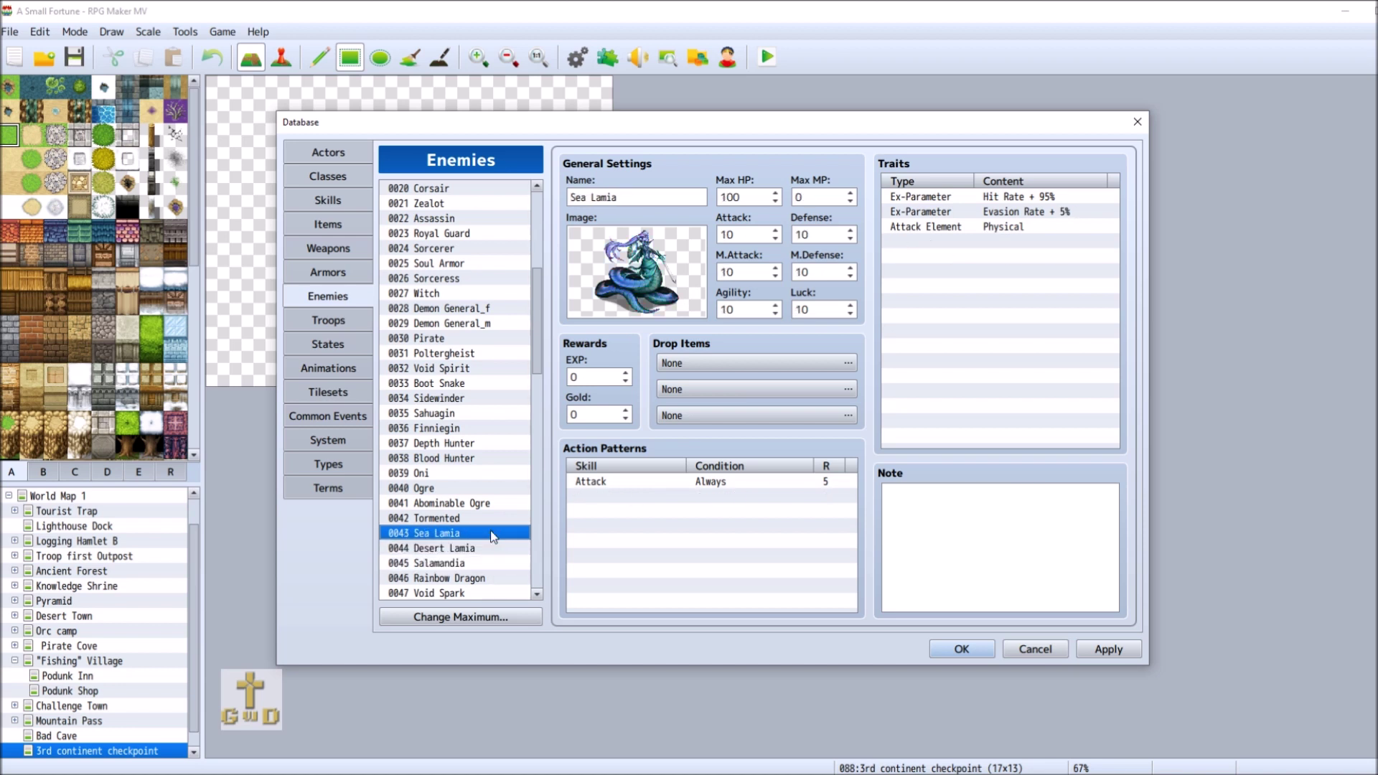
double_click(632, 283)
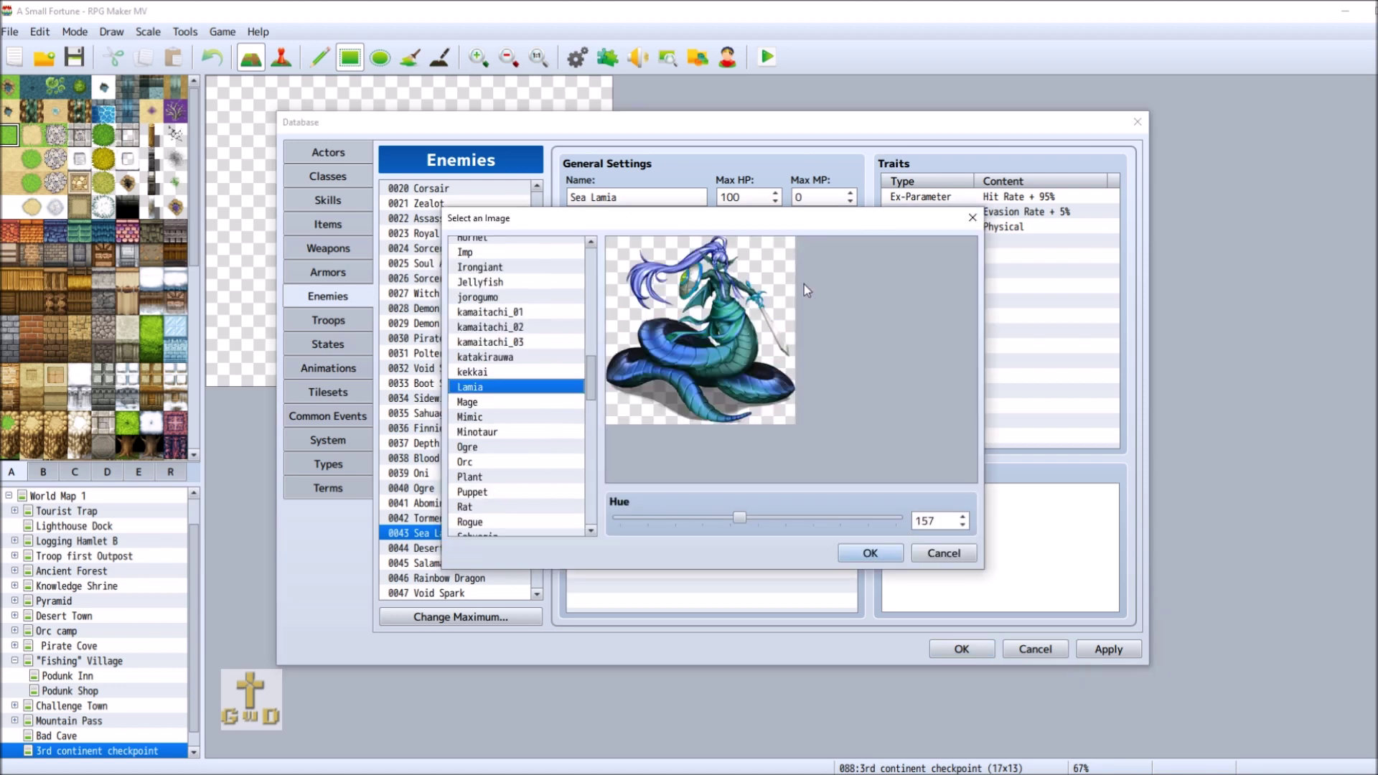
left_click_drag(740, 522, 689, 513)
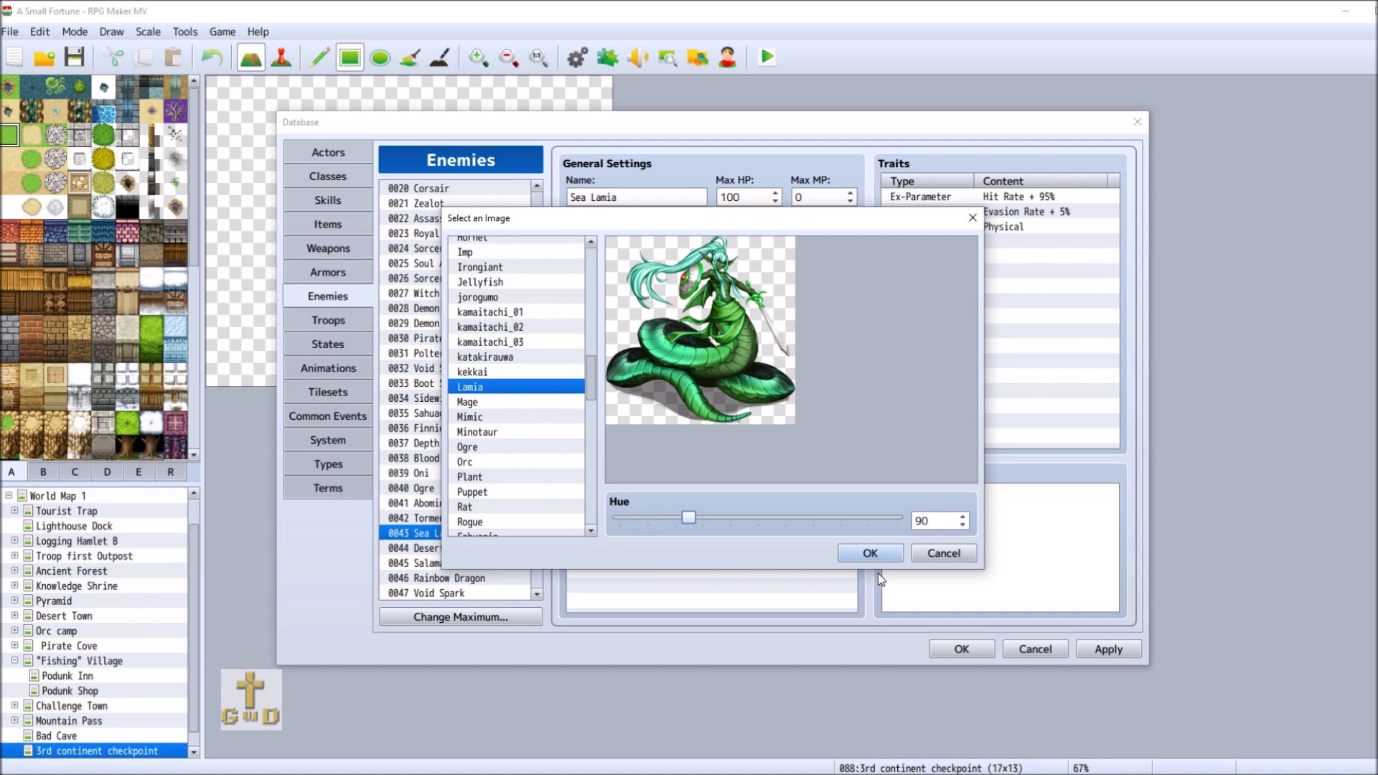
left_click(870, 553)
Rename the Sea Lamia enemy as Lamia and add the note "On 3rd continent." to it.
left_click(594, 197)
left_click(594, 198)
left_click_drag(595, 198, 565, 204)
key("BackSpace")
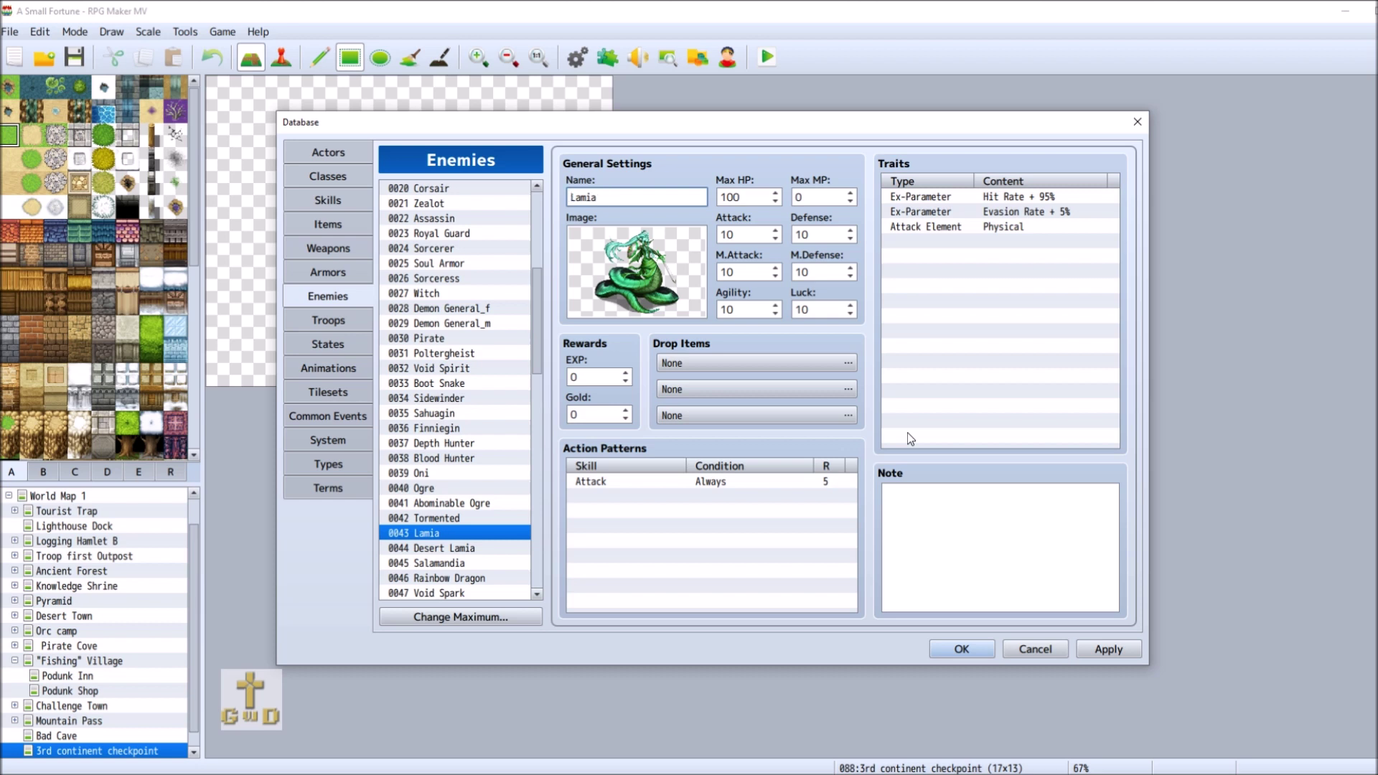
left_click(926, 522)
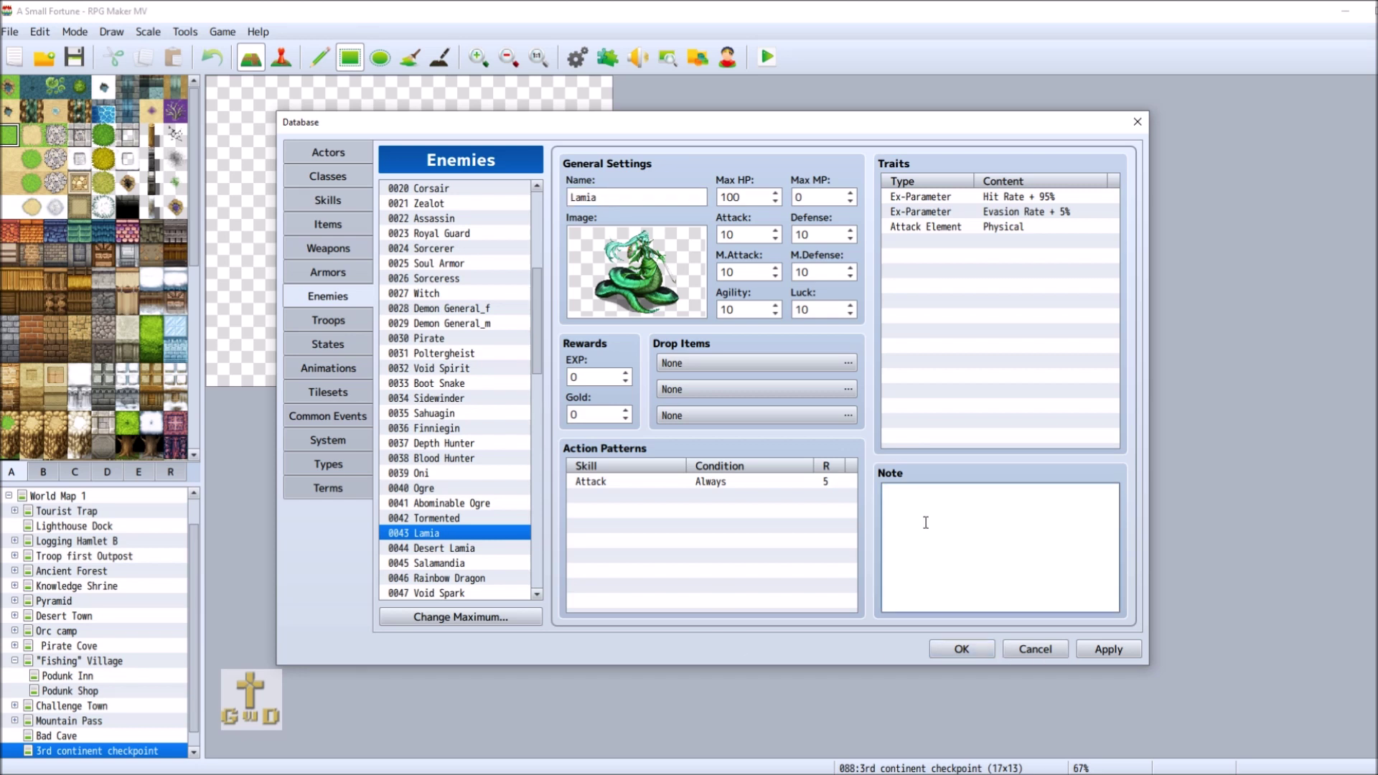
type("On 3rd continent.")
Browse to the end of the enemy list and open the unnamed enemy entry 0102.
scroll(510, 529, "down", 3)
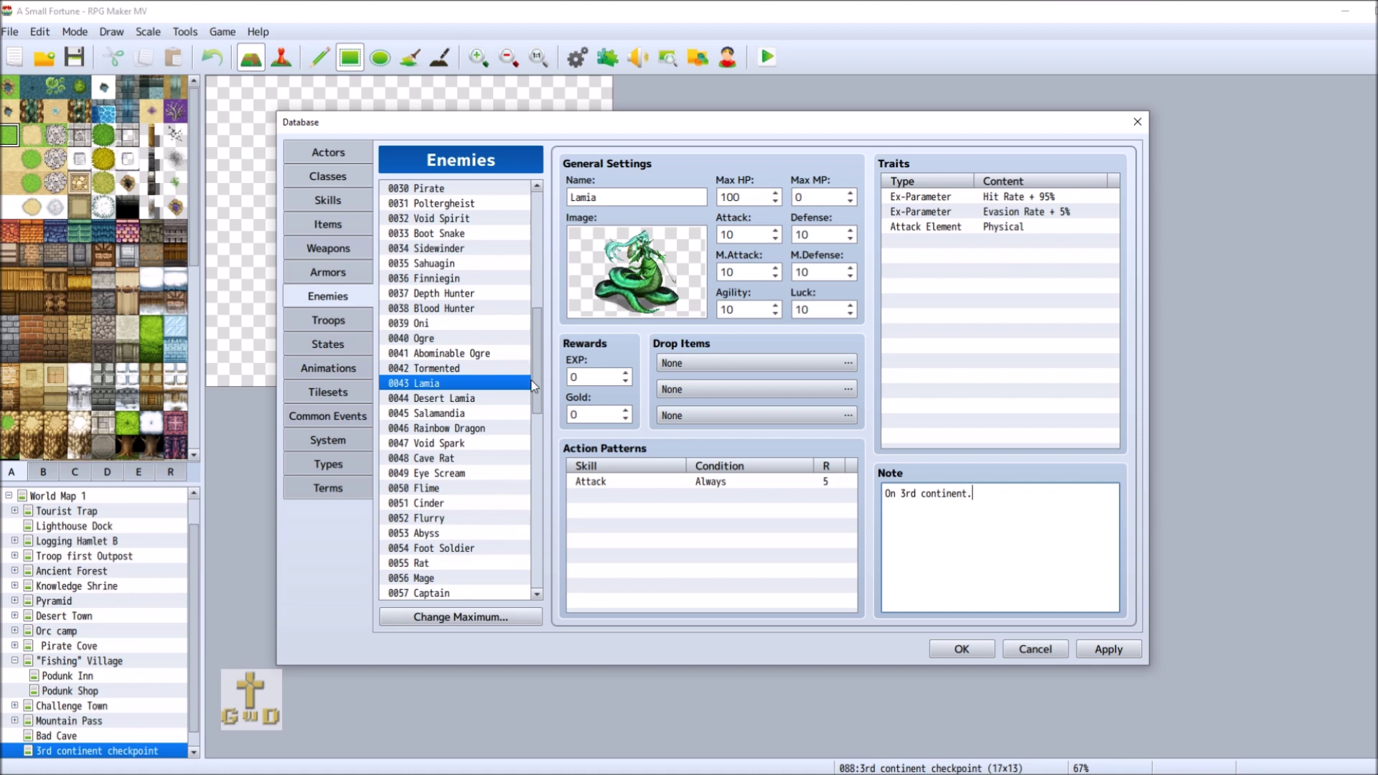
left_click_drag(534, 397, 537, 538)
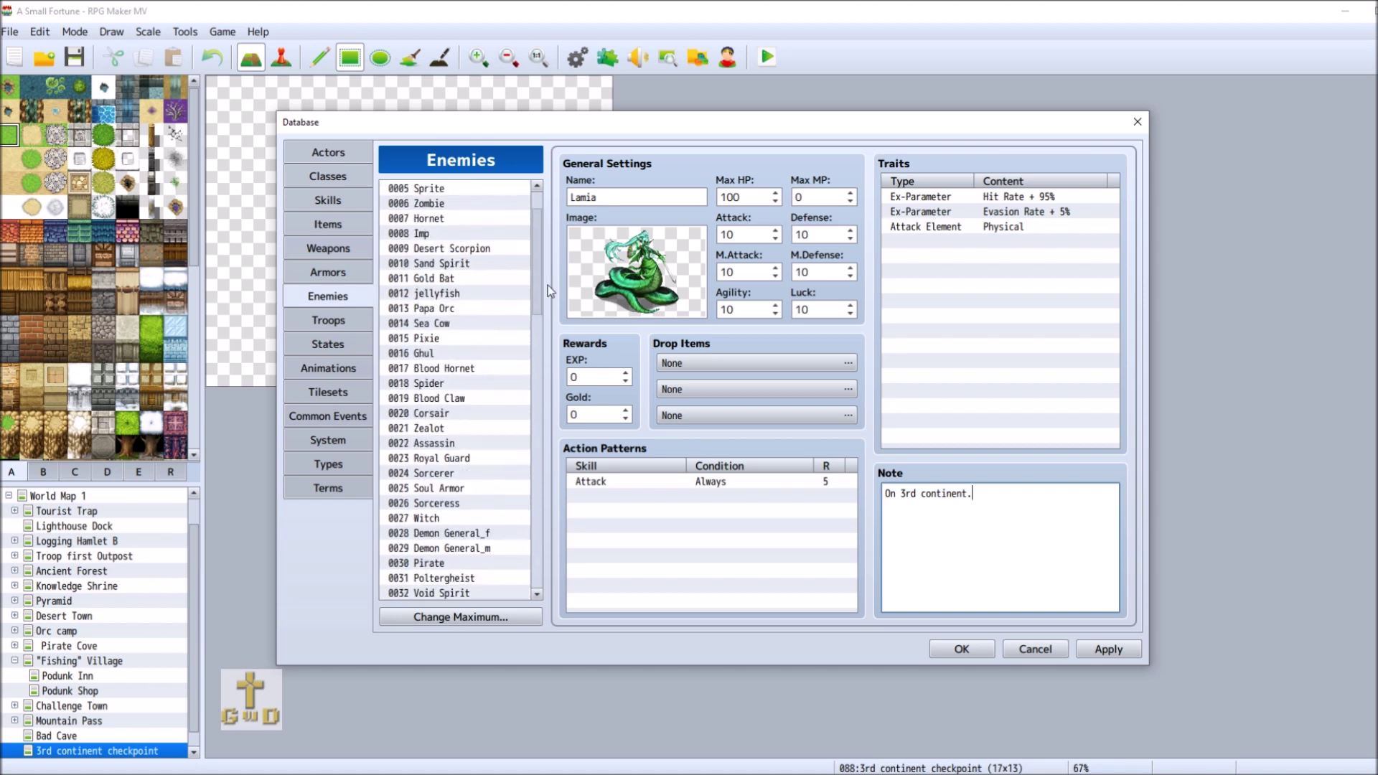
left_click(431, 548)
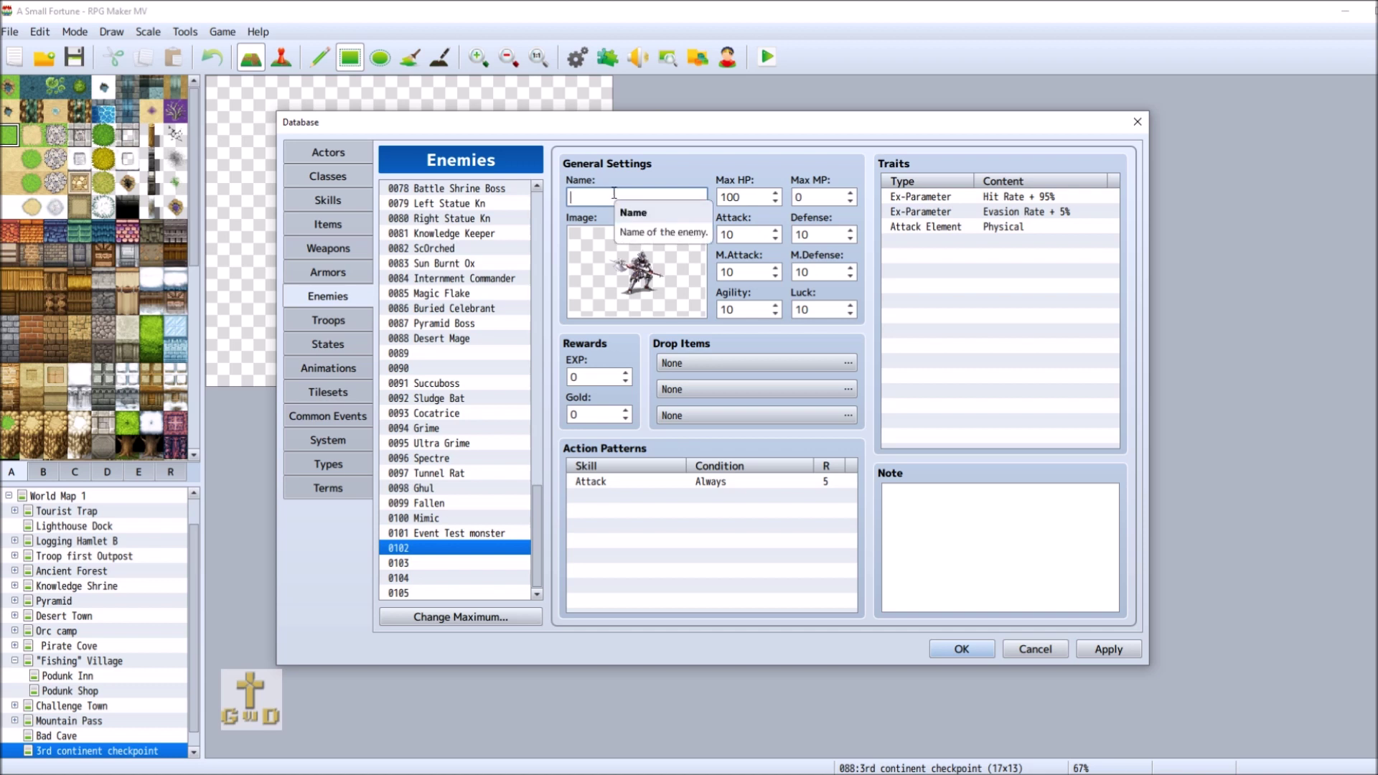
Review the existing troops in the database, including the Foot Soldier troop and the LT. Slaughter troop 0047.
left_click(350, 322)
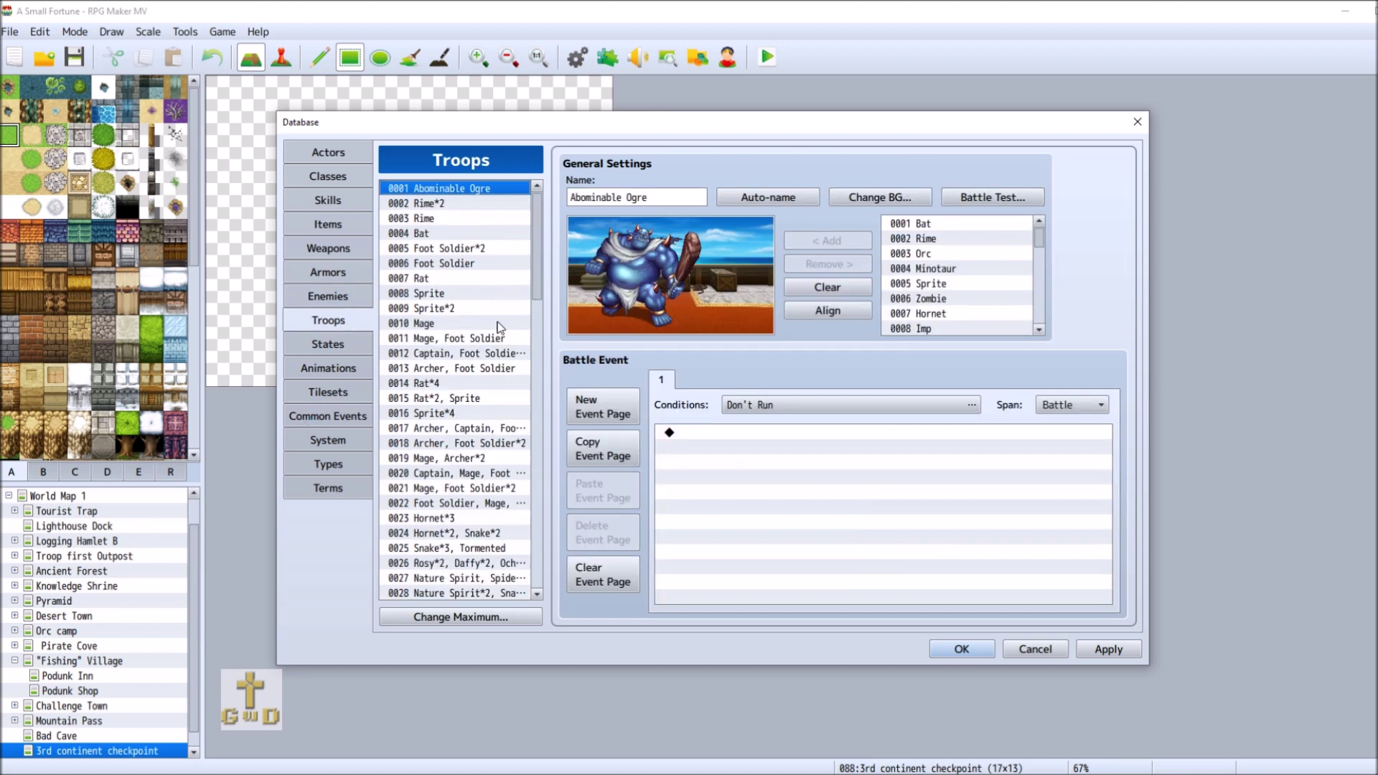
left_click(486, 265)
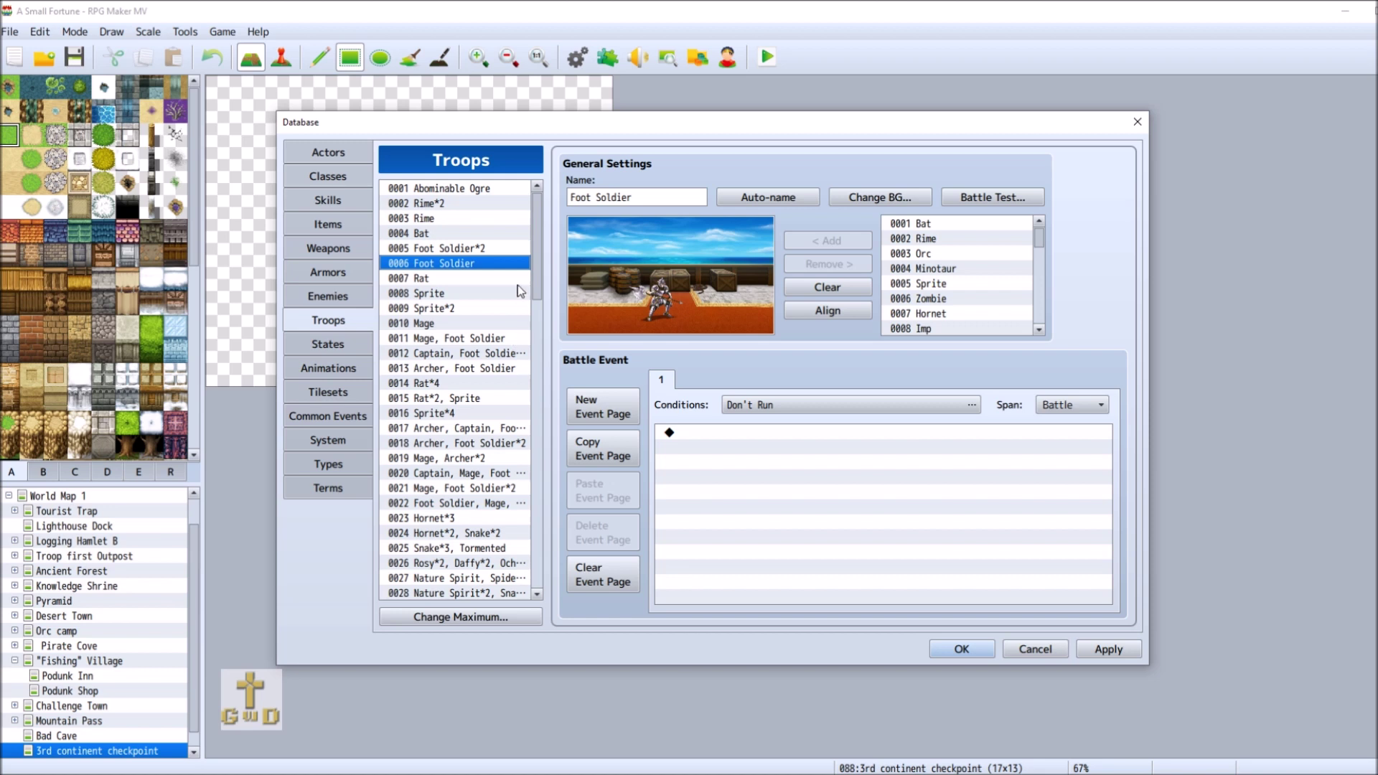
left_click_drag(535, 257, 553, 379)
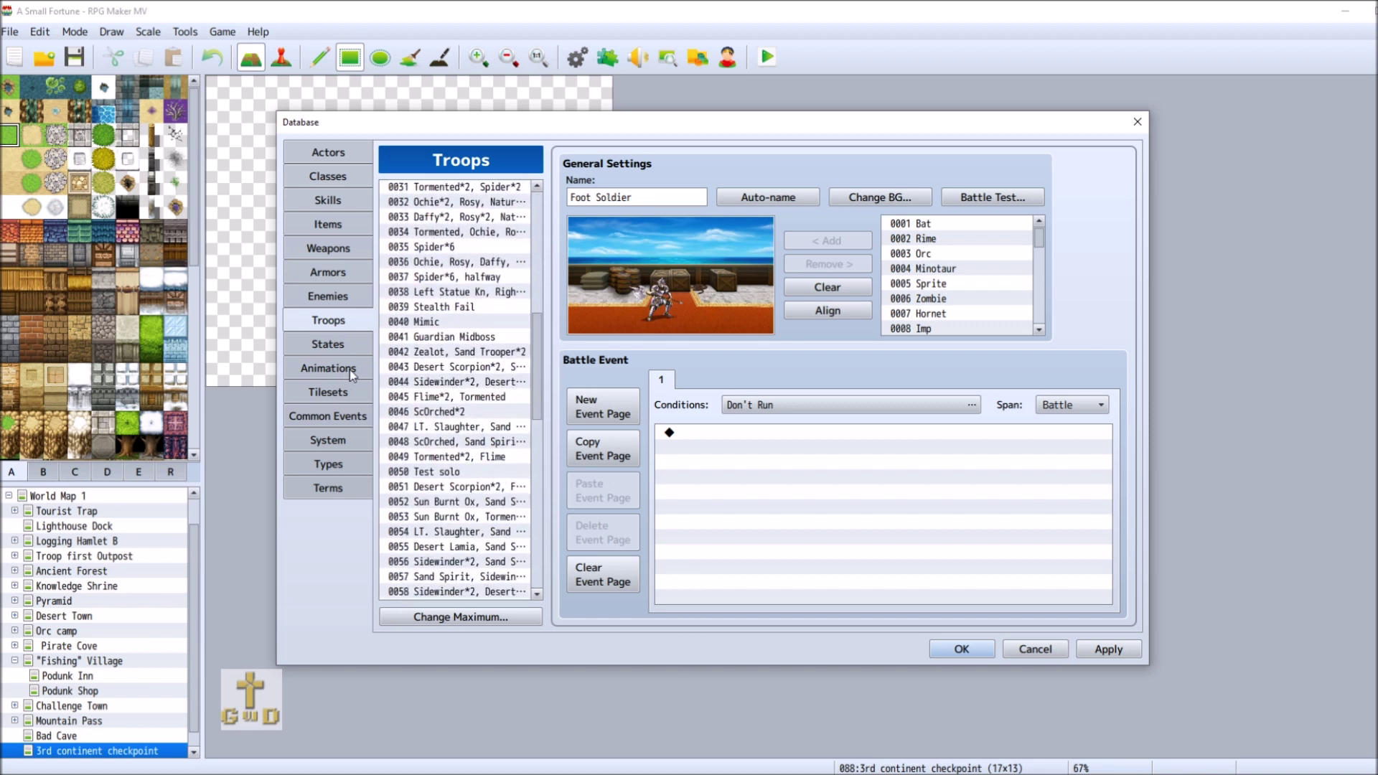
left_click(456, 428)
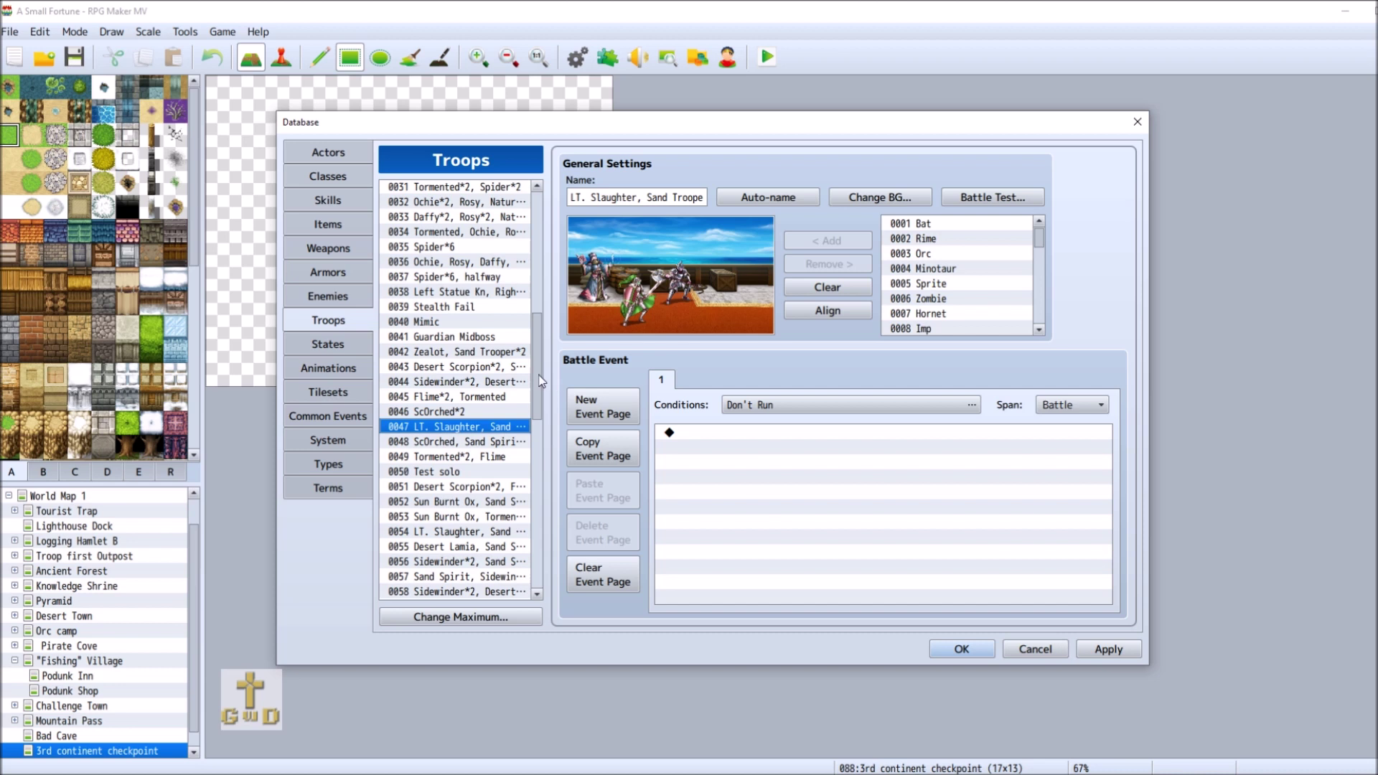
left_click_drag(536, 374, 541, 409)
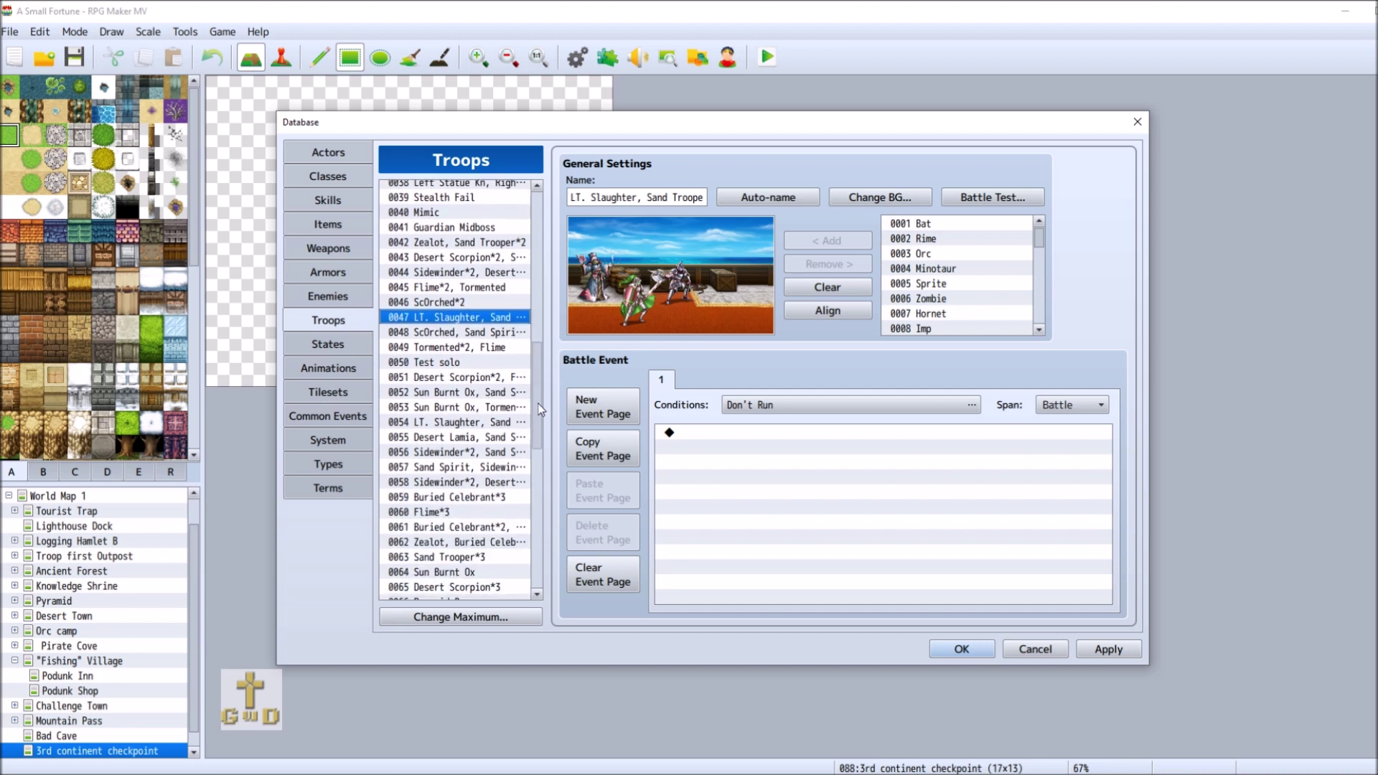
left_click_drag(539, 406, 536, 472)
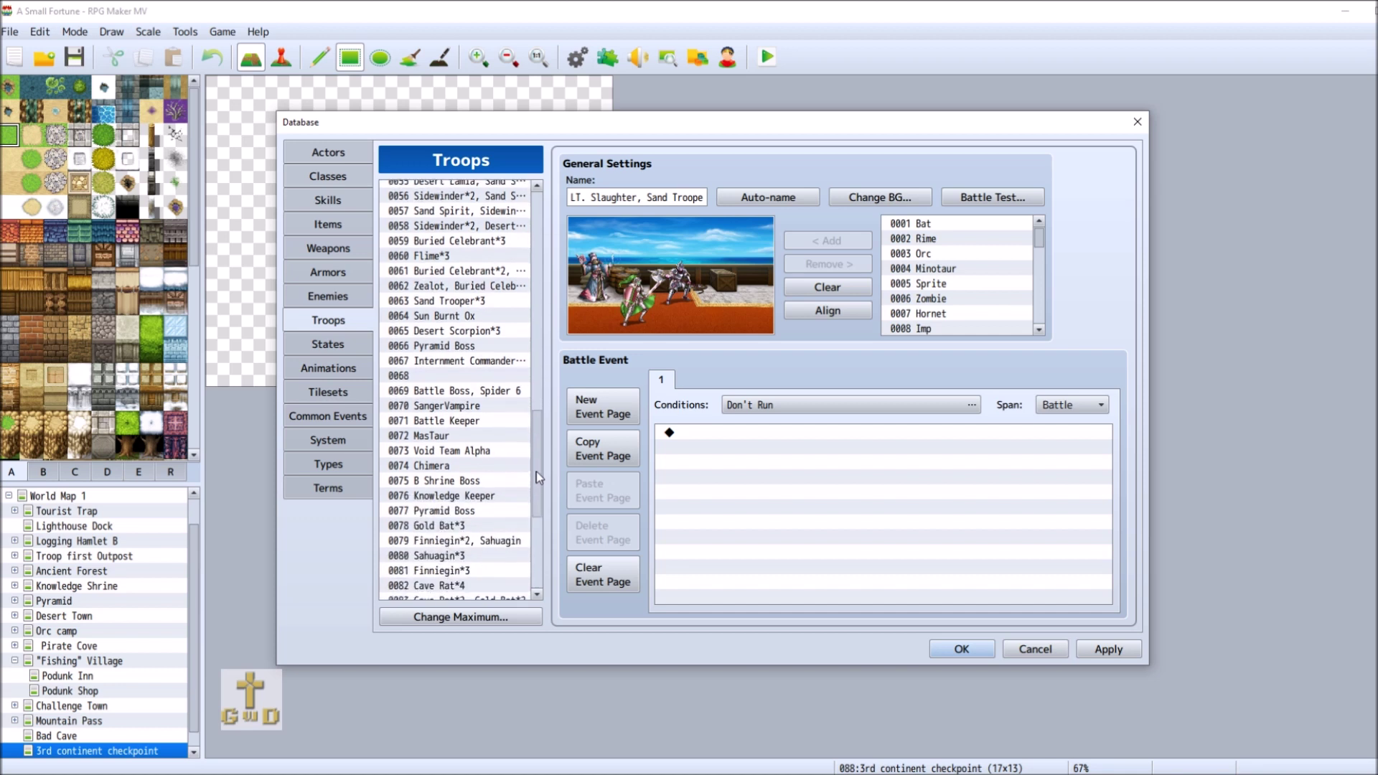
Review the Internment Commander troop 0067 and the troops listed after it.
left_click(470, 362)
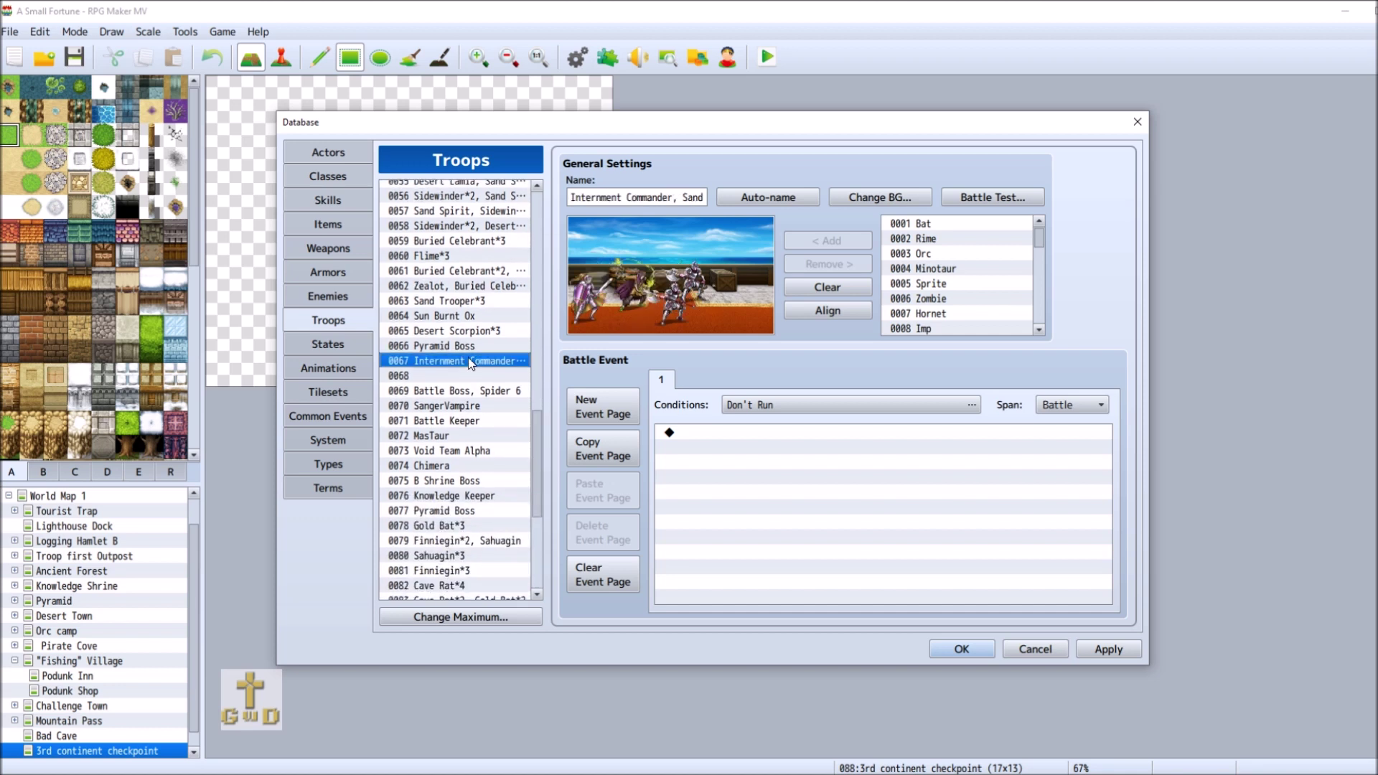
left_click_drag(538, 446, 537, 488)
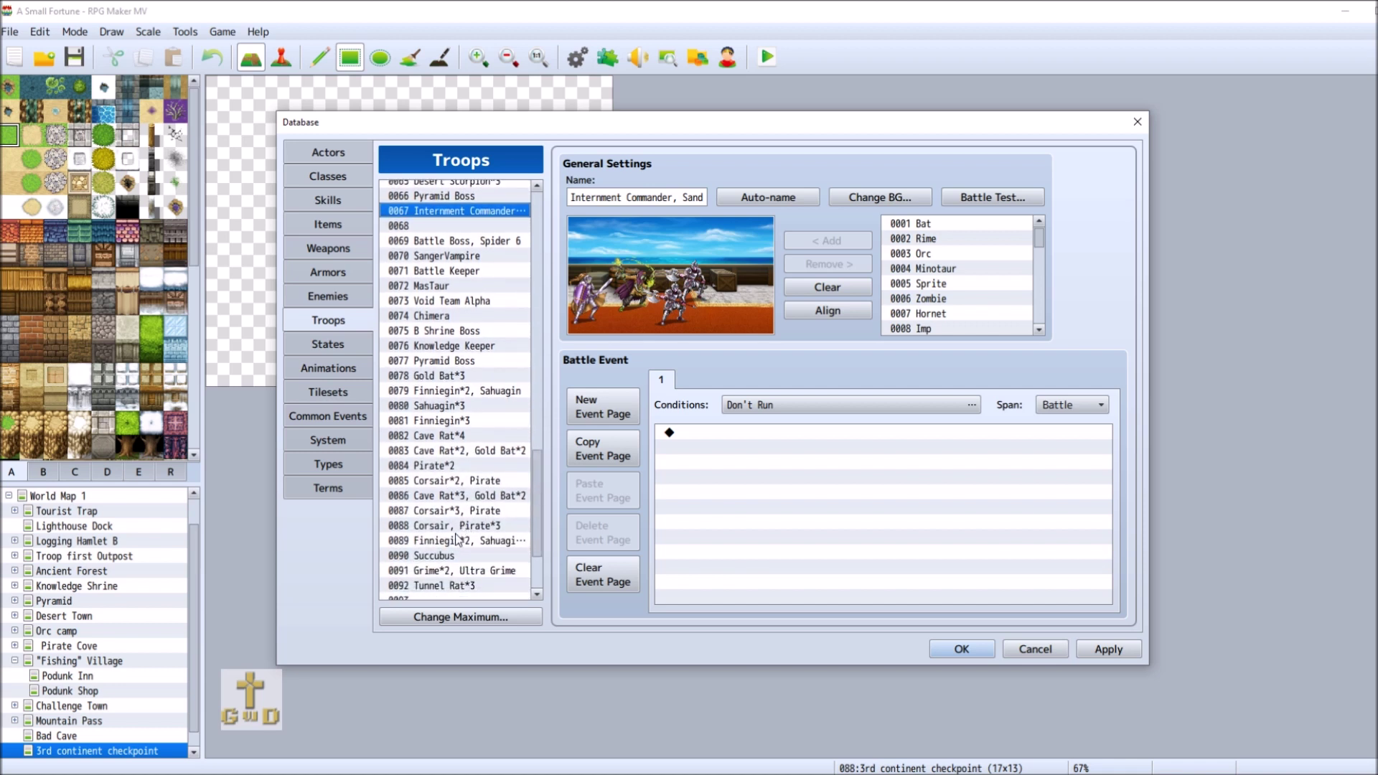
Give the unnamed enemy 0102 the Soldier image with a hue of 323.
left_click(351, 301)
double_click(673, 269)
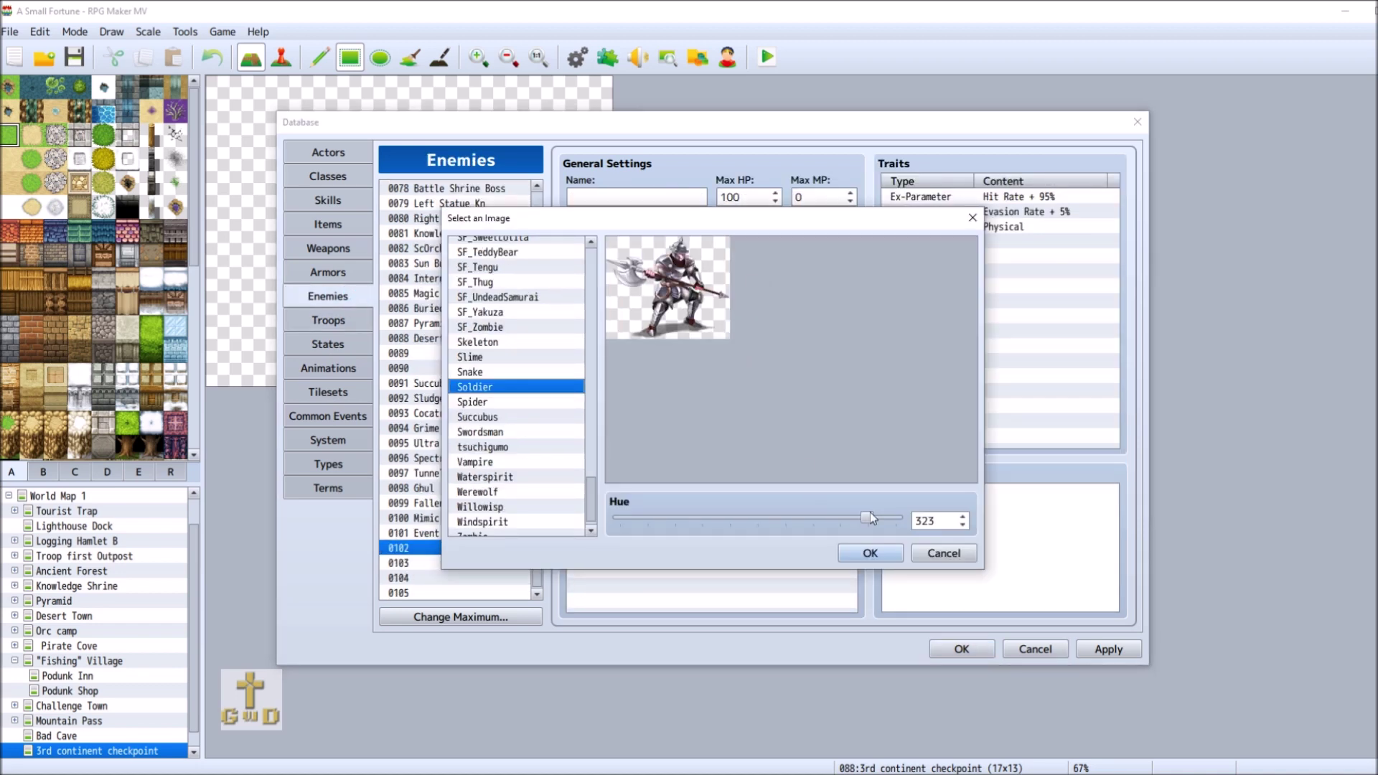
left_click(877, 556)
Name enemy 0102 Elite Trooper and add a note beginning "On 3rd" to it.
left_click(651, 201)
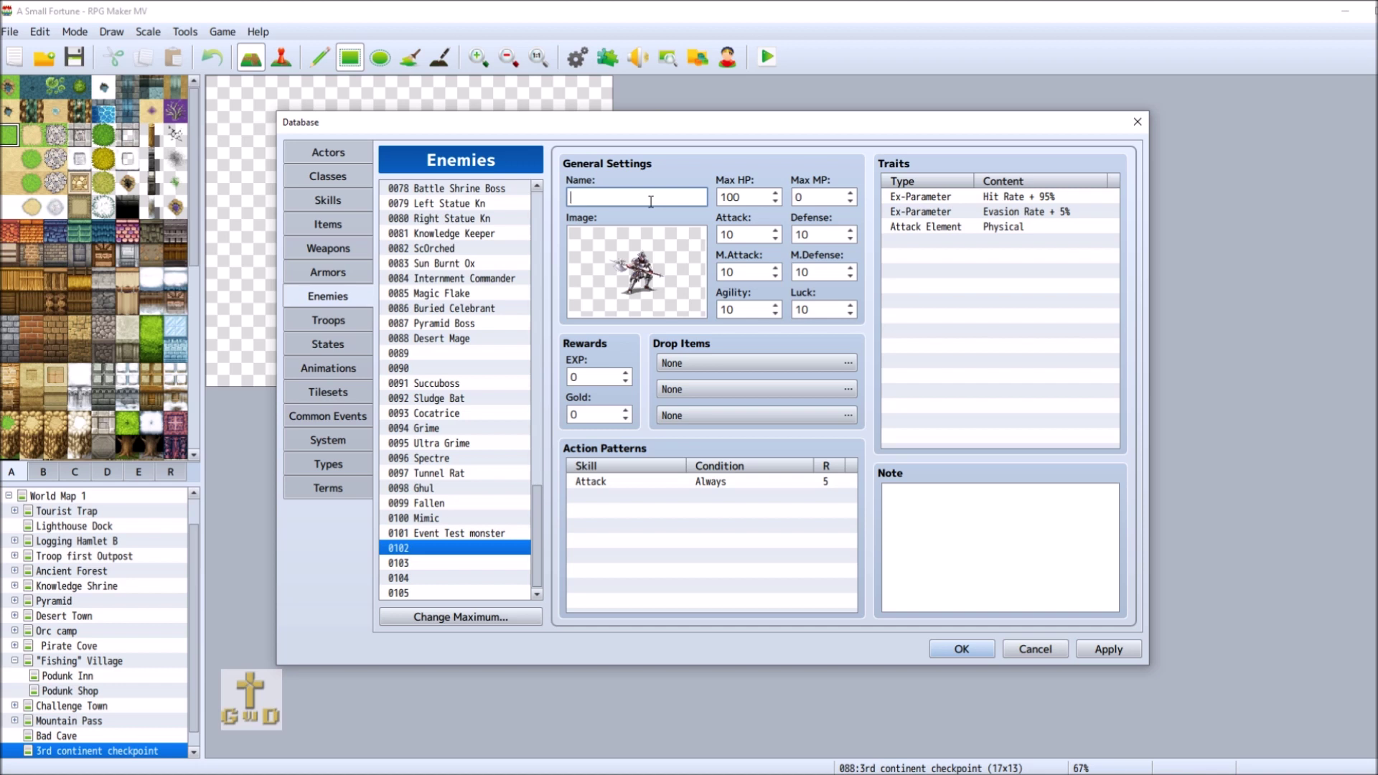
type("Elite Trooper")
left_click(973, 494)
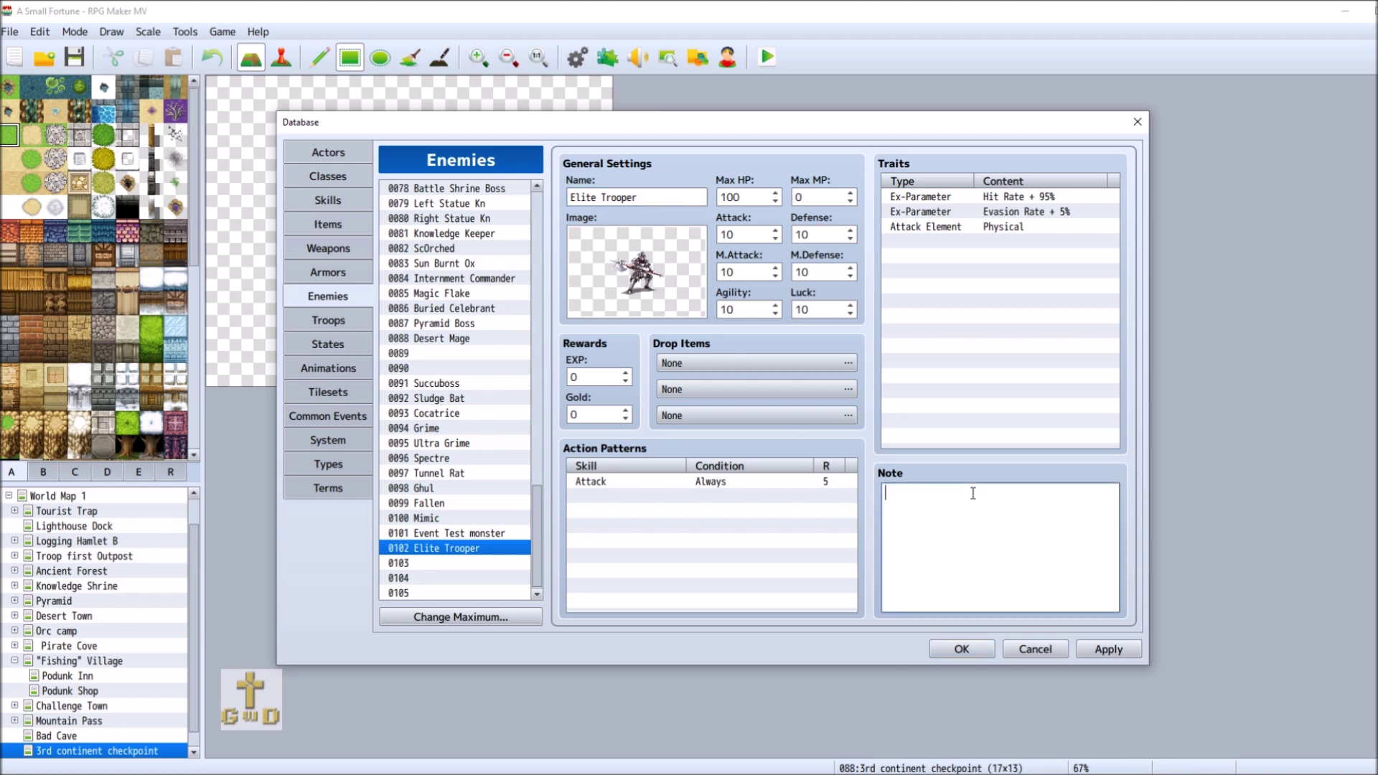
type("On 3rd")
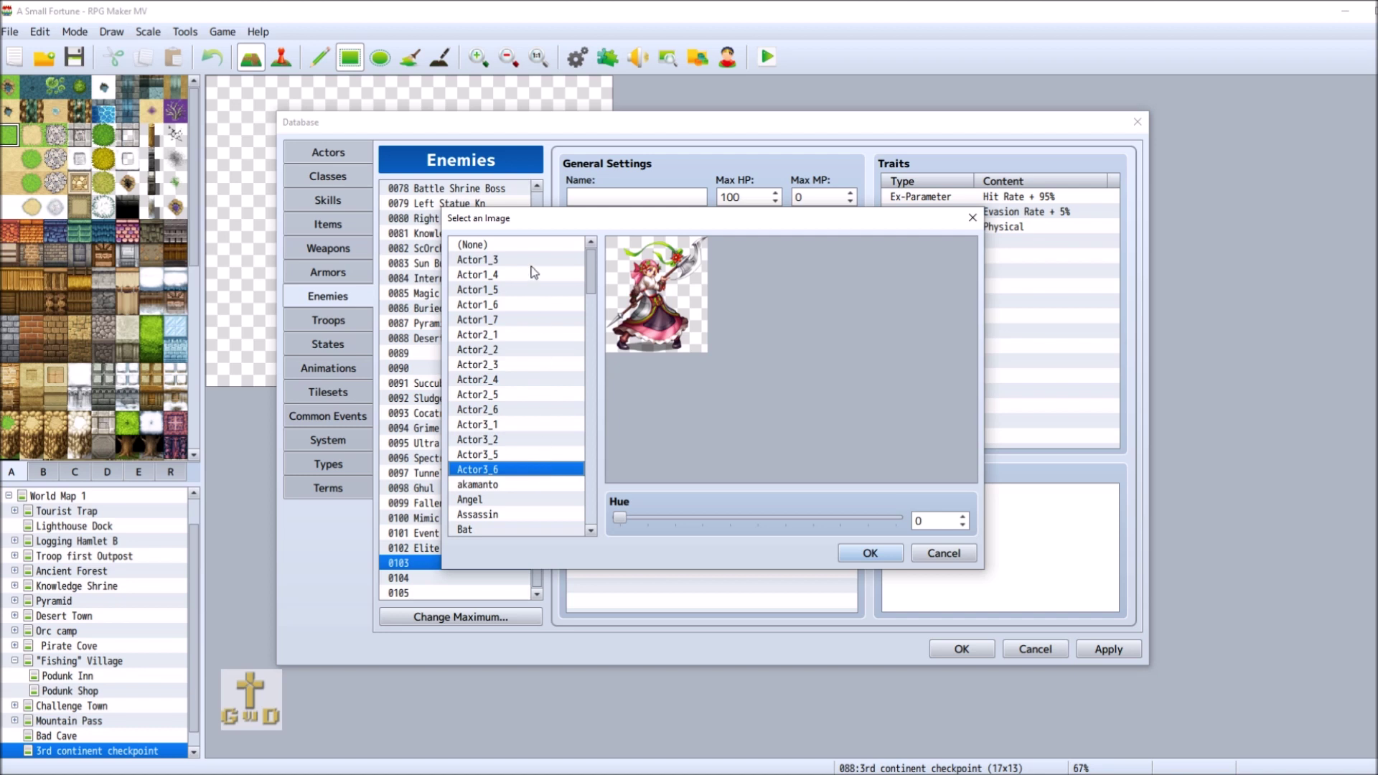
Give enemy 0103 the Actor1_5 archer image with a hue of 76.
left_click(534, 262)
left_click(544, 289)
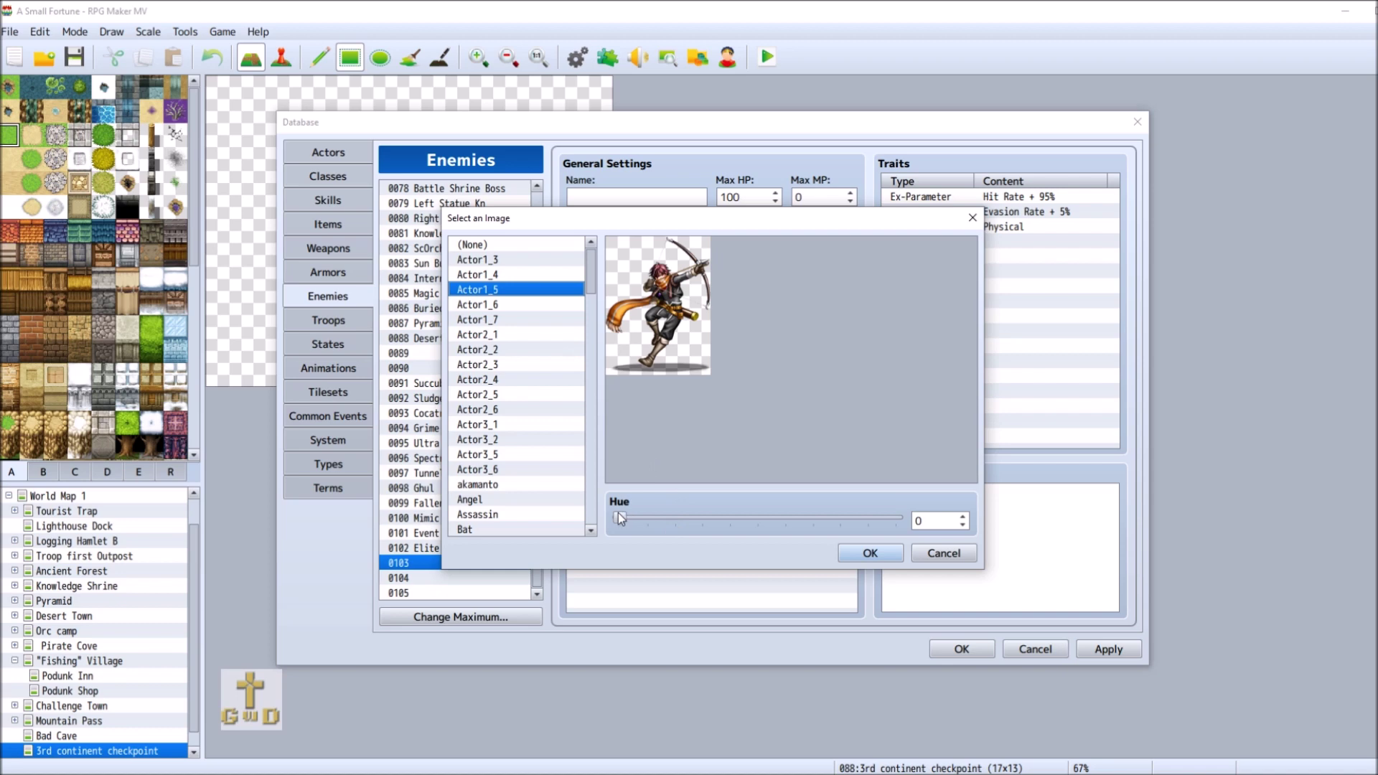
left_click_drag(620, 518, 674, 523)
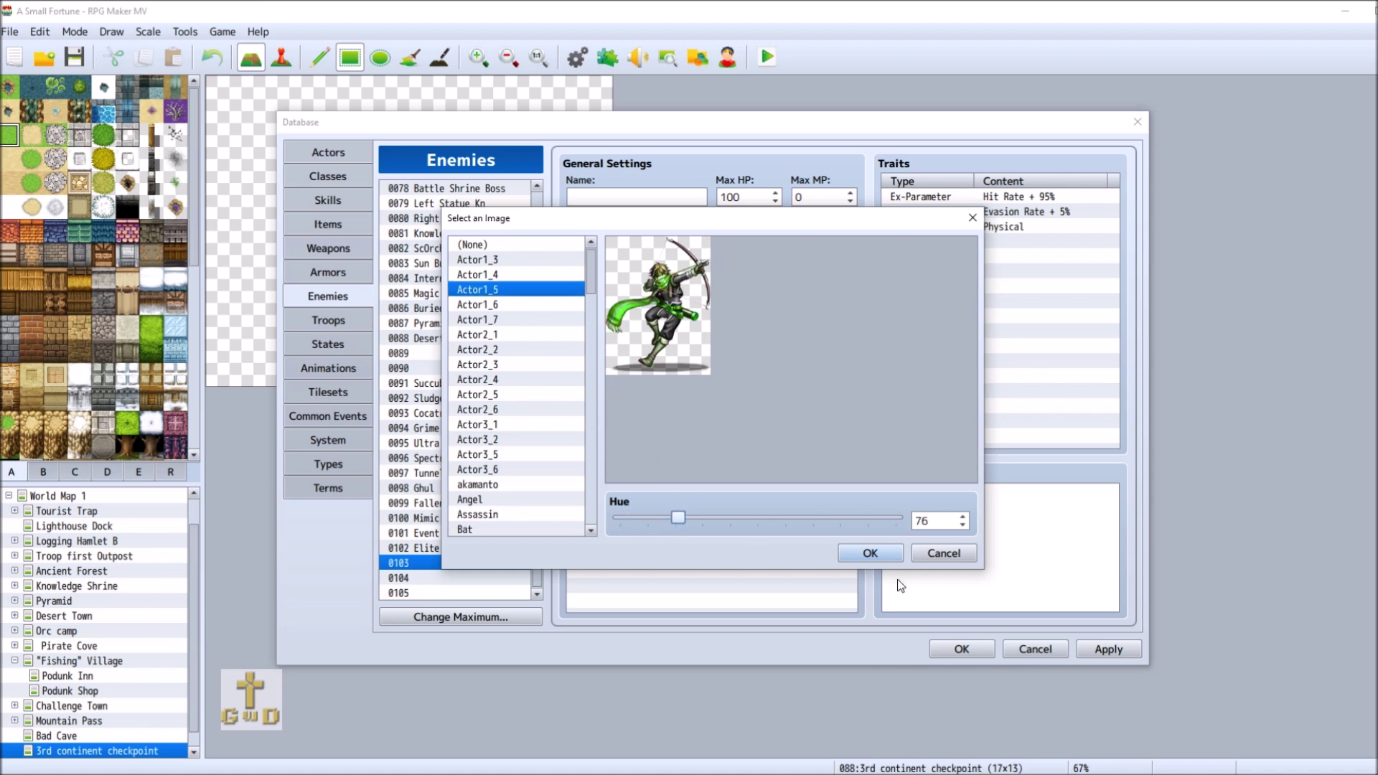
left_click(870, 552)
Name enemy 0103 Ranger and fill in its note.
left_click(611, 197)
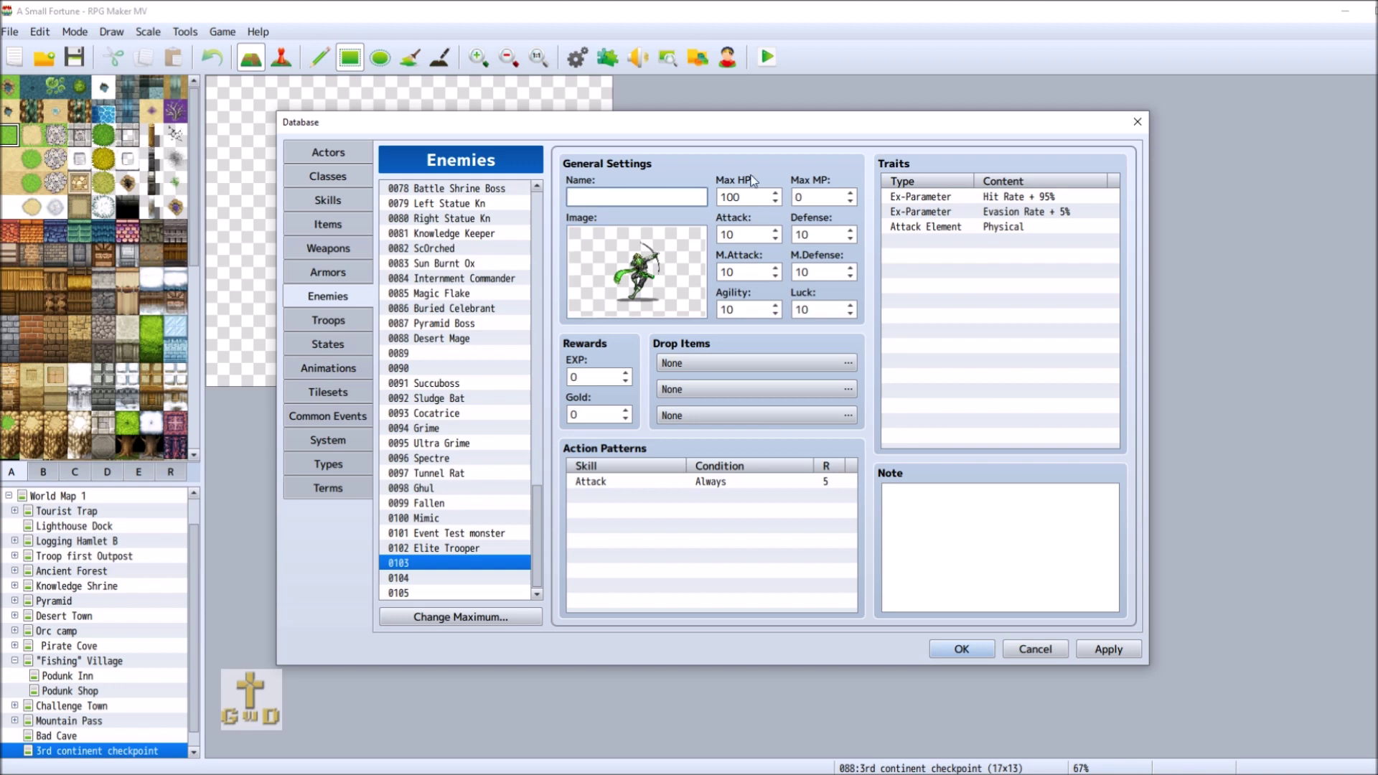
type("Ranger")
key("BackSpace")
key("BackSpace")
type("er")
left_click(978, 509)
type("Se")
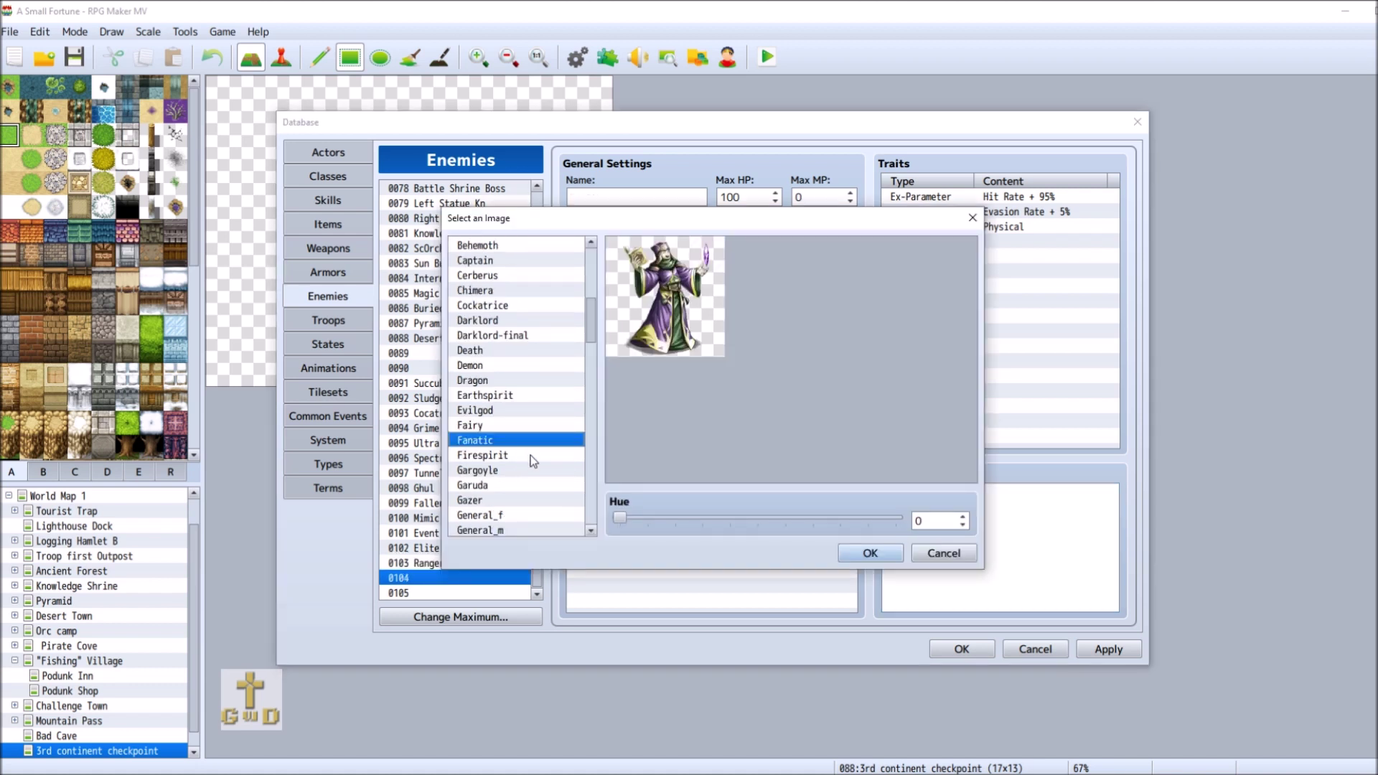
Compare the General_f and General_m images, and give enemy 0104 the General_f image with an adjusted hue.
scroll(533, 461, "down", 3)
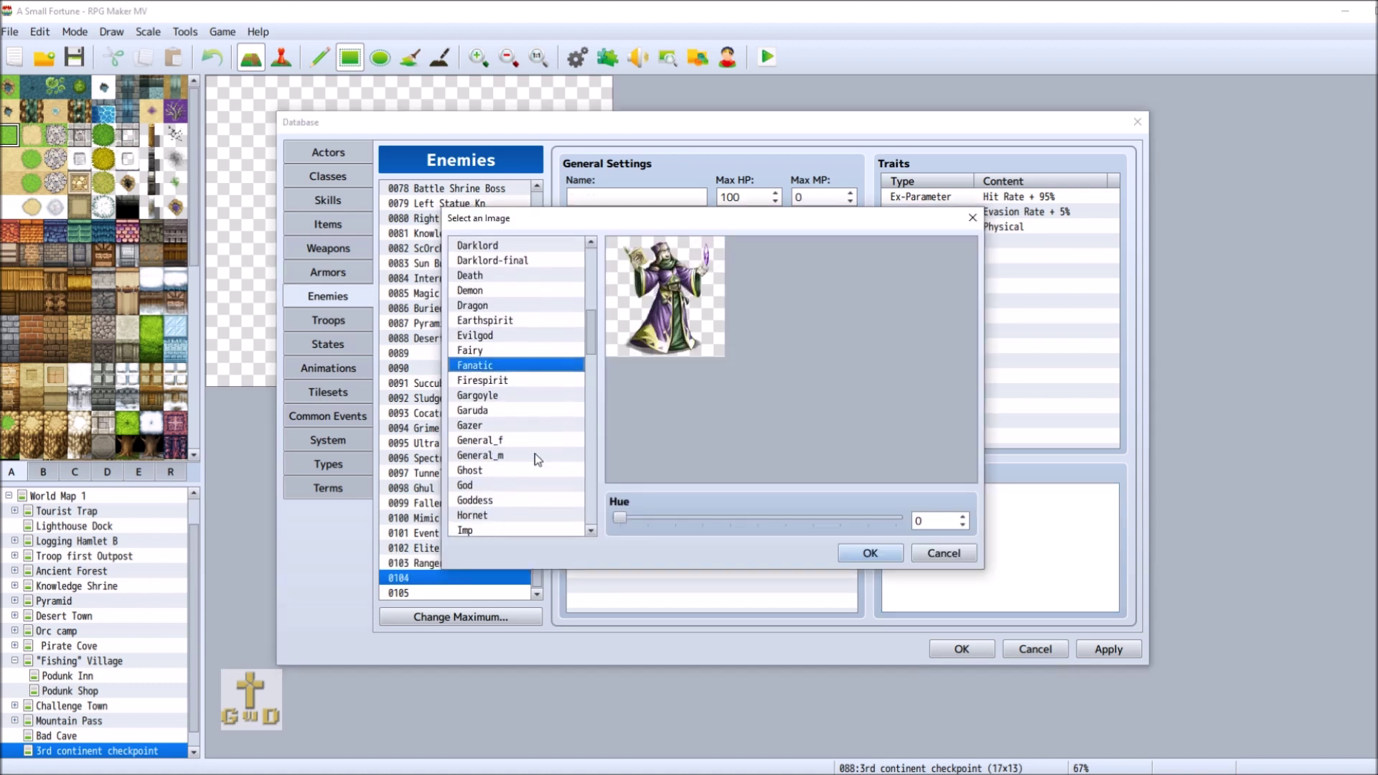
left_click(525, 442)
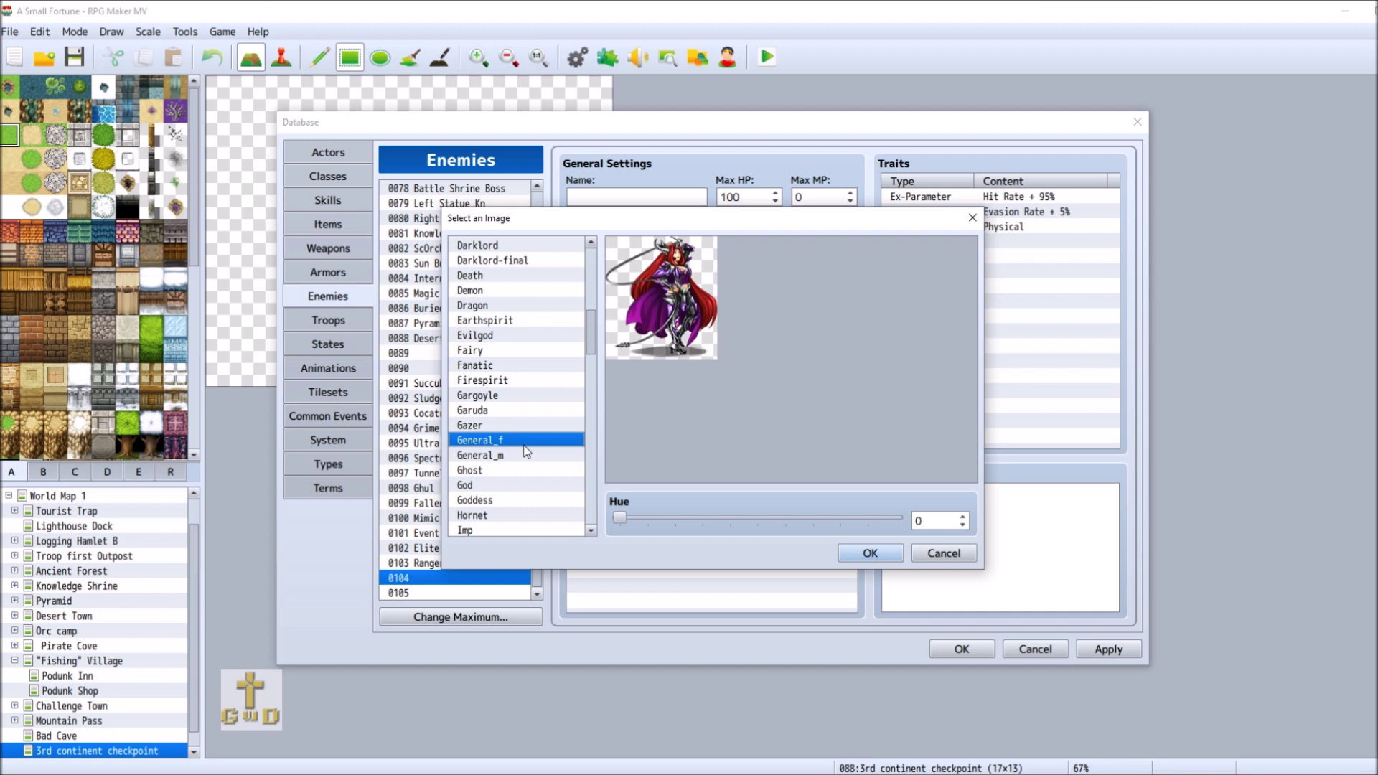
left_click(527, 457)
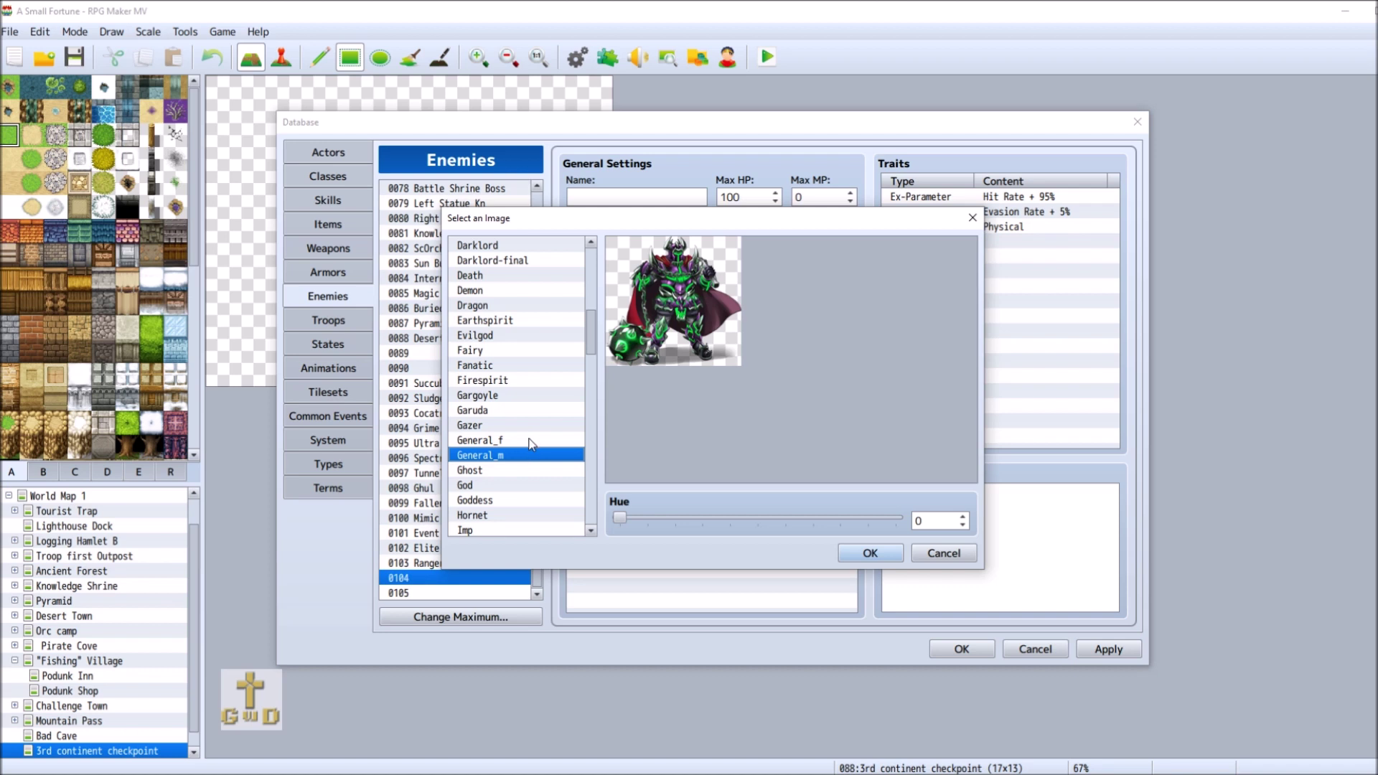
left_click(531, 441)
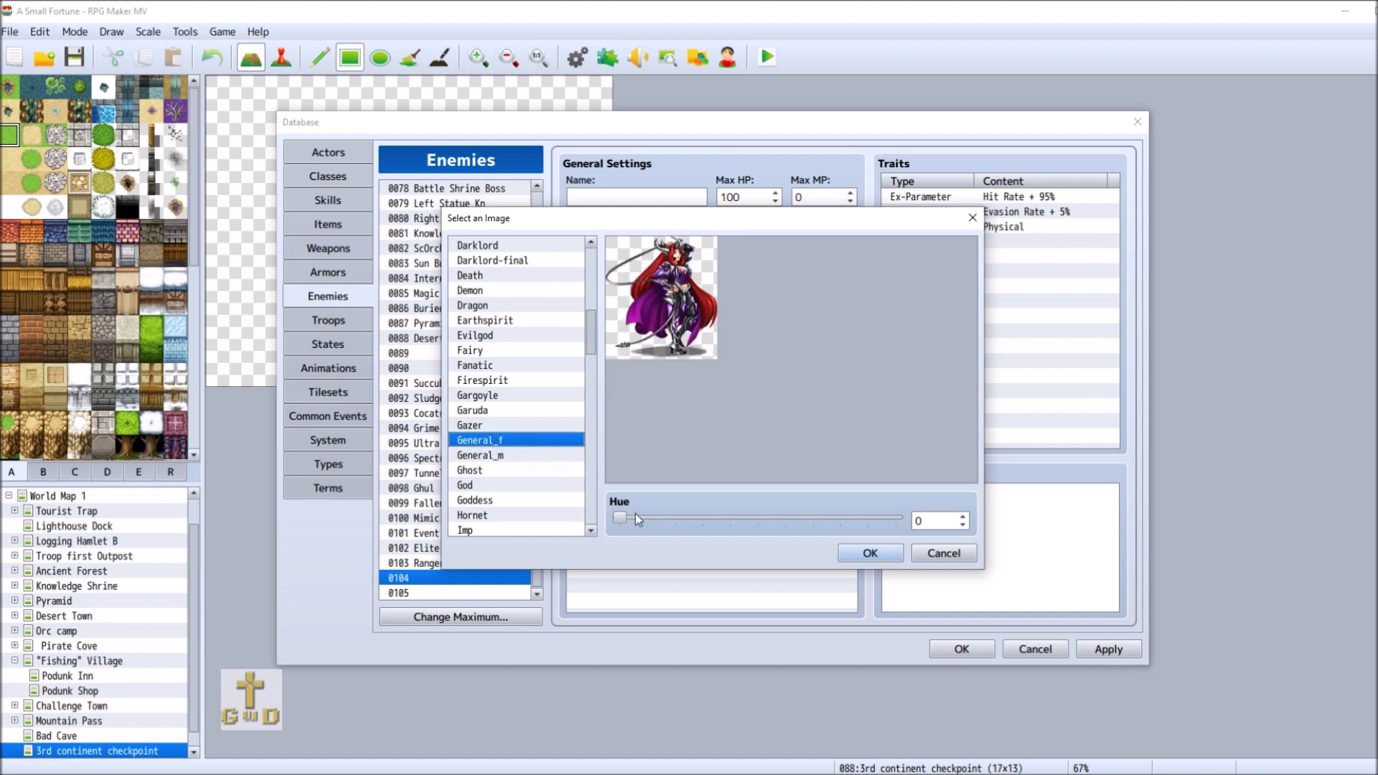
mouse_move(622, 519)
left_mouse_down()
mouse_move(906, 522)
mouse_move(615, 518)
left_mouse_up()
left_click(870, 553)
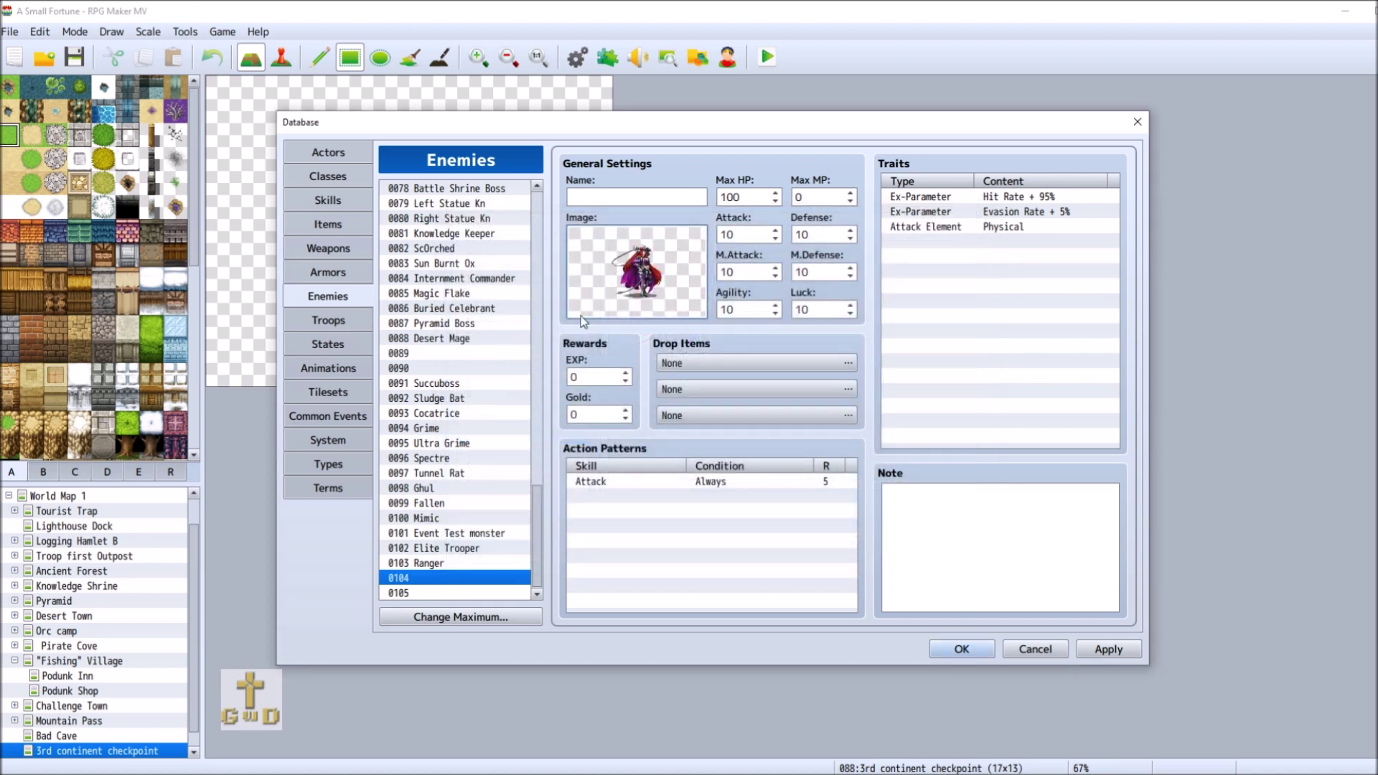
Name enemy 0104 General_f and add the note "On 3rd Continent." to it.
left_click(654, 195)
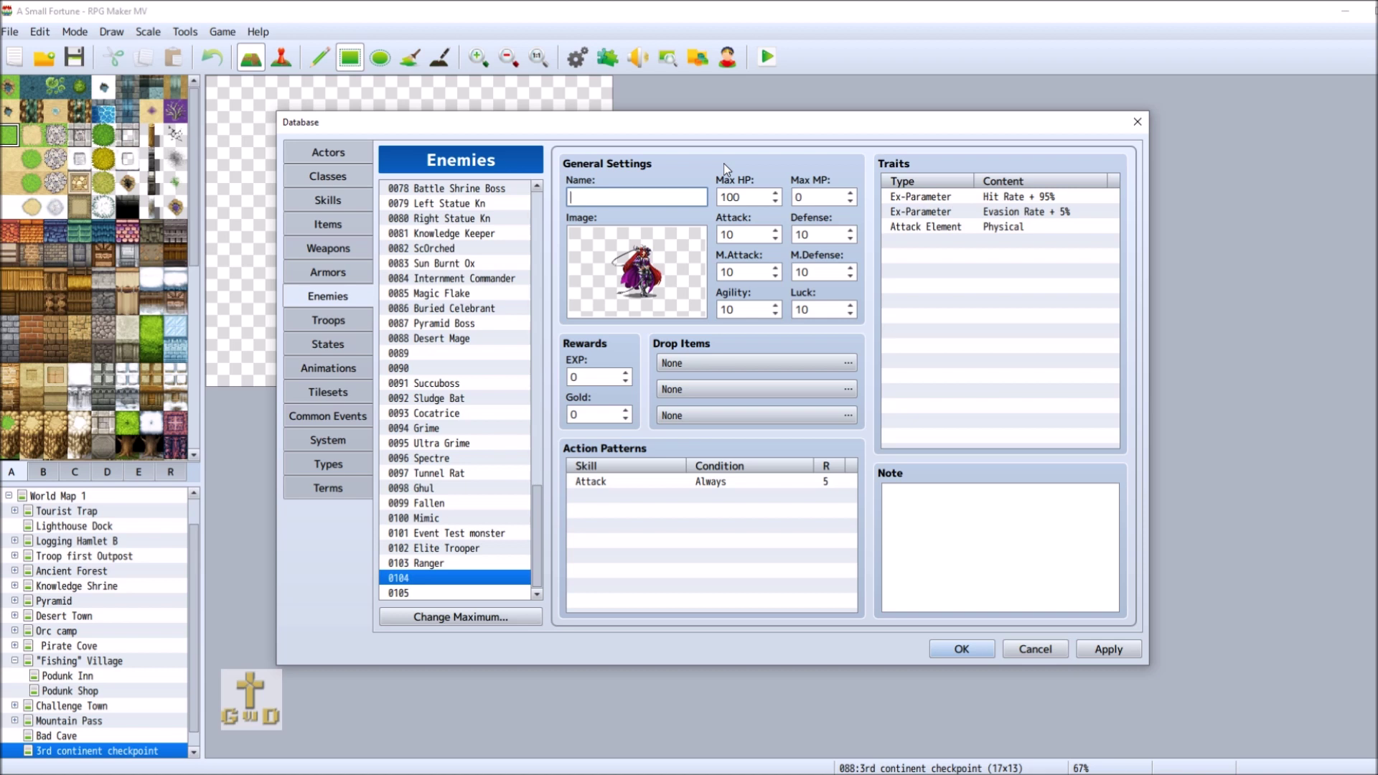
type("General_f")
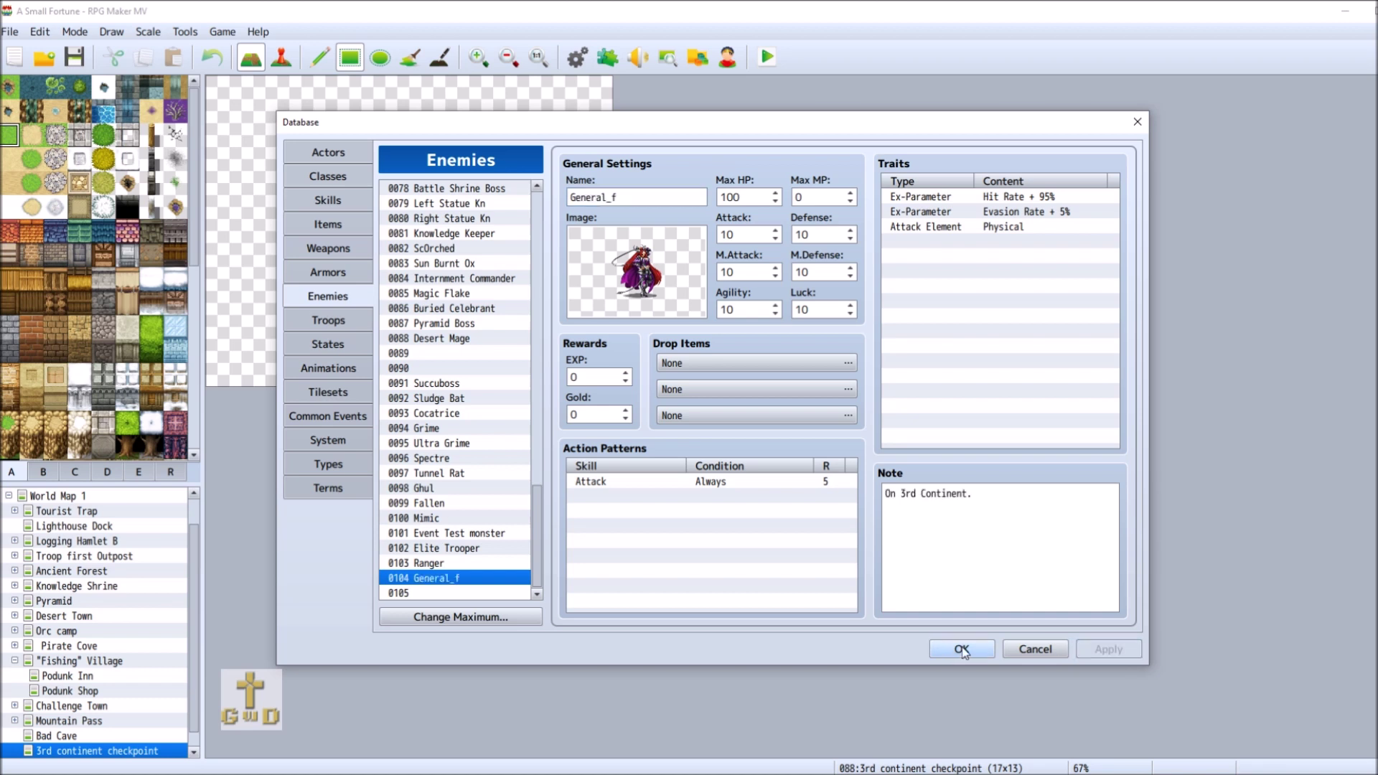
Open the empty troop slot 0094 in the database and browse the enemies available for it.
left_click(328, 320)
scroll(537, 404, "down", 4)
left_click(431, 428)
scroll(1040, 247, "down", 4)
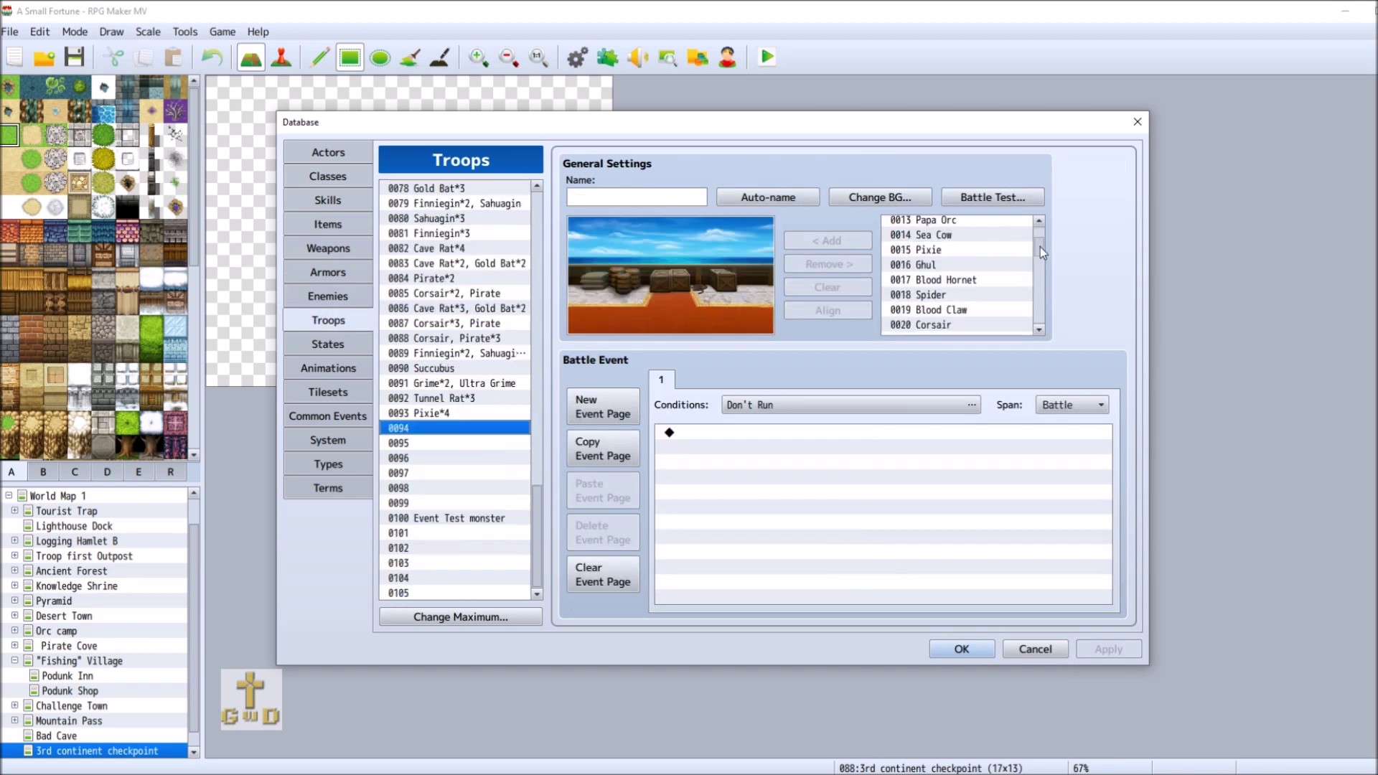
Try a Blood Hornet and a Pixie side by side in troop 0094.
left_click(970, 280)
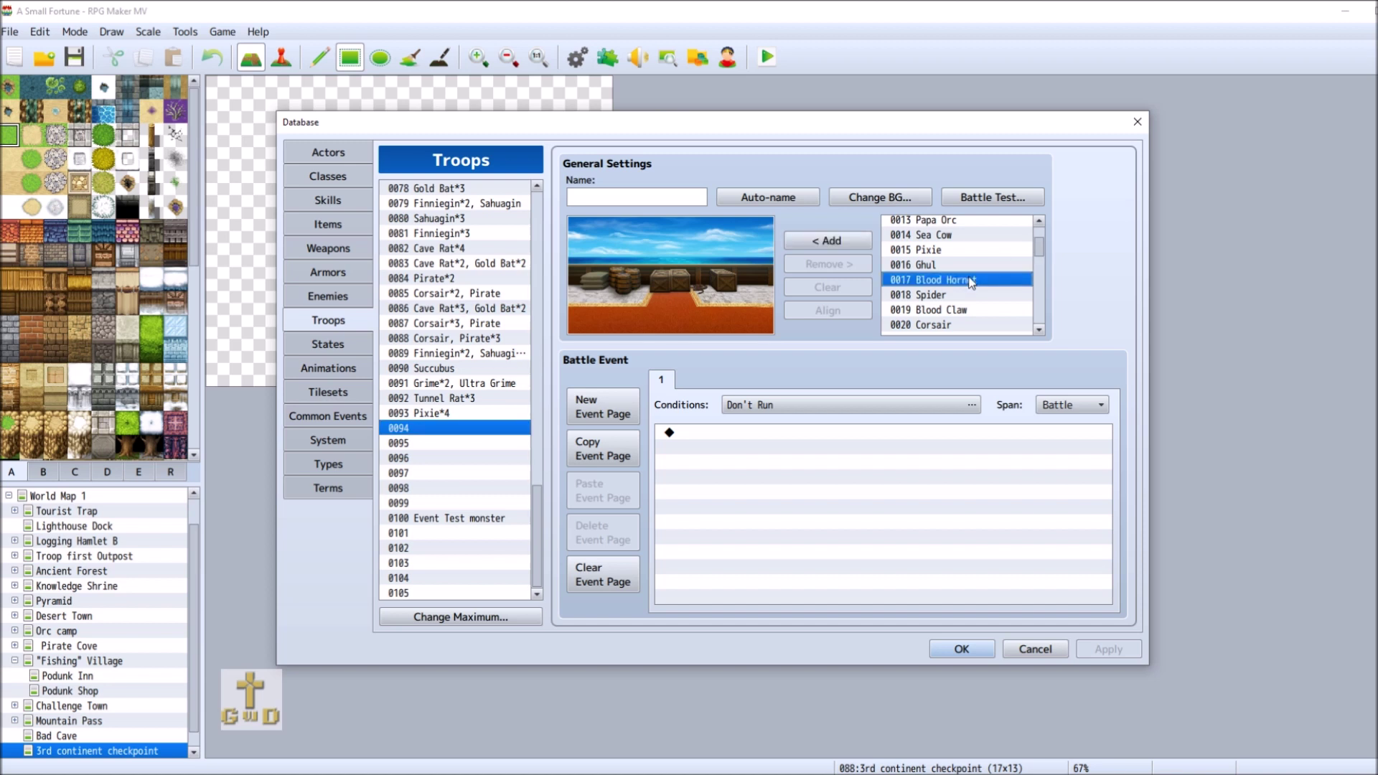
left_click(839, 243)
left_click(957, 251)
left_click(833, 241)
mouse_move(689, 301)
left_mouse_down()
mouse_move(666, 271)
mouse_move(696, 282)
mouse_move(705, 318)
mouse_move(666, 310)
left_mouse_up()
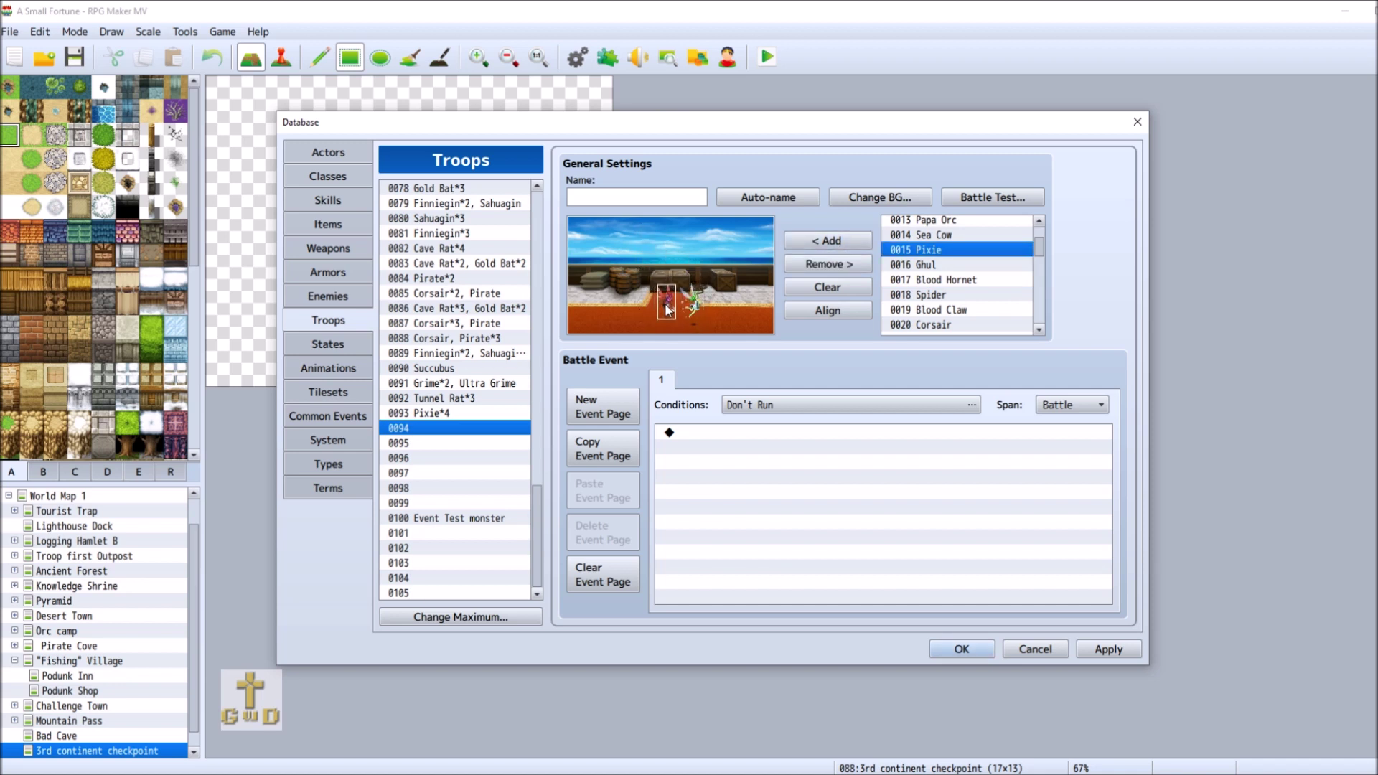
Try a River Spirit and a Chimerex in troop 0094 and rearrange the enemies around them.
left_click_drag(1040, 248, 1044, 316)
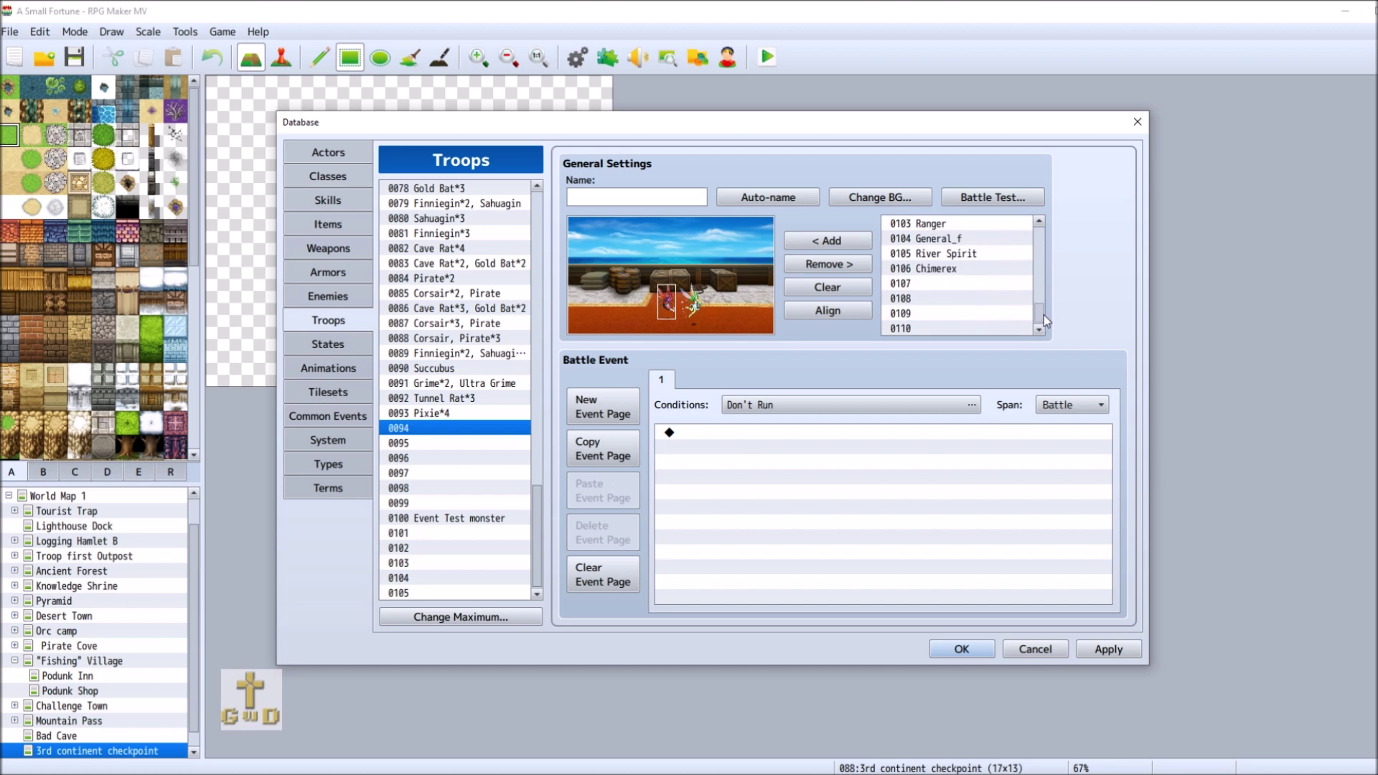
left_click(968, 253)
left_click(832, 242)
left_click_drag(664, 318, 686, 273)
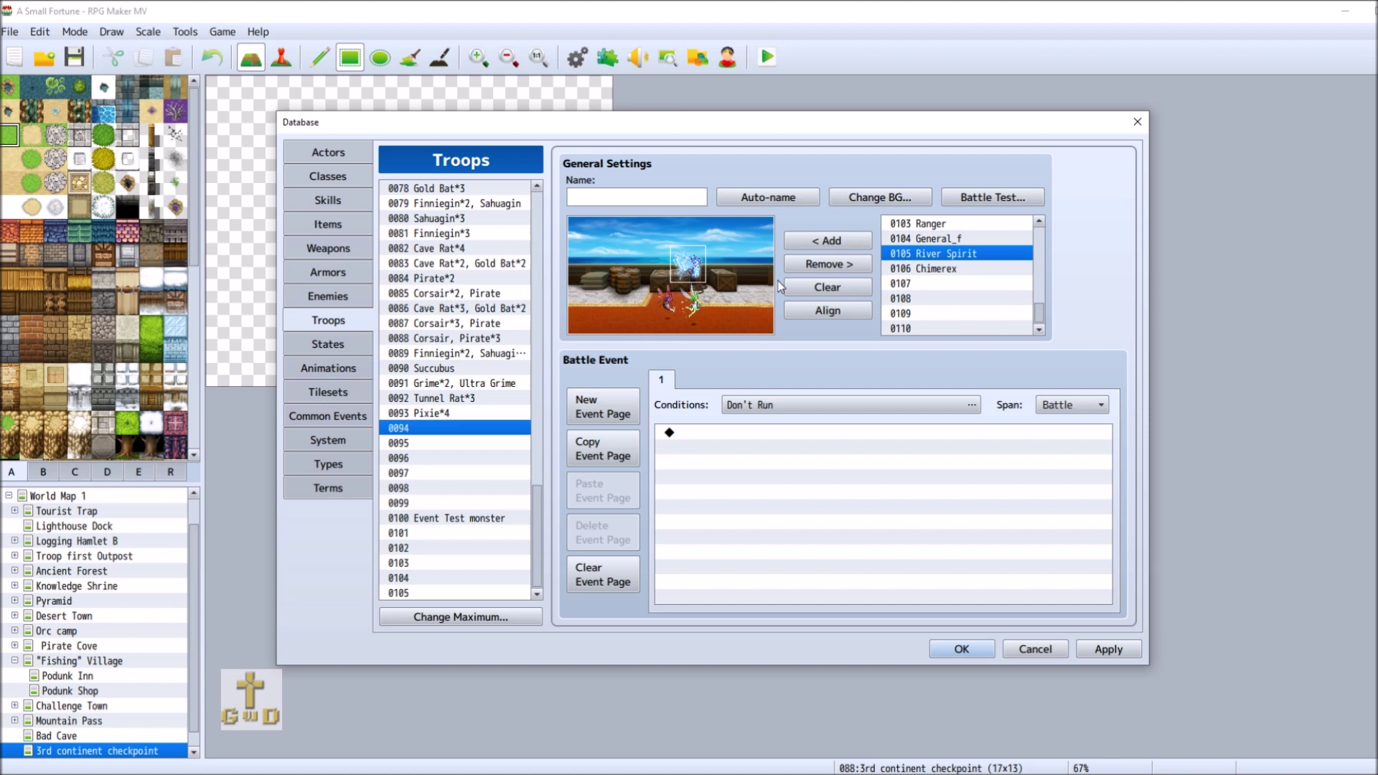
double_click(980, 268)
left_click_drag(641, 291, 639, 290)
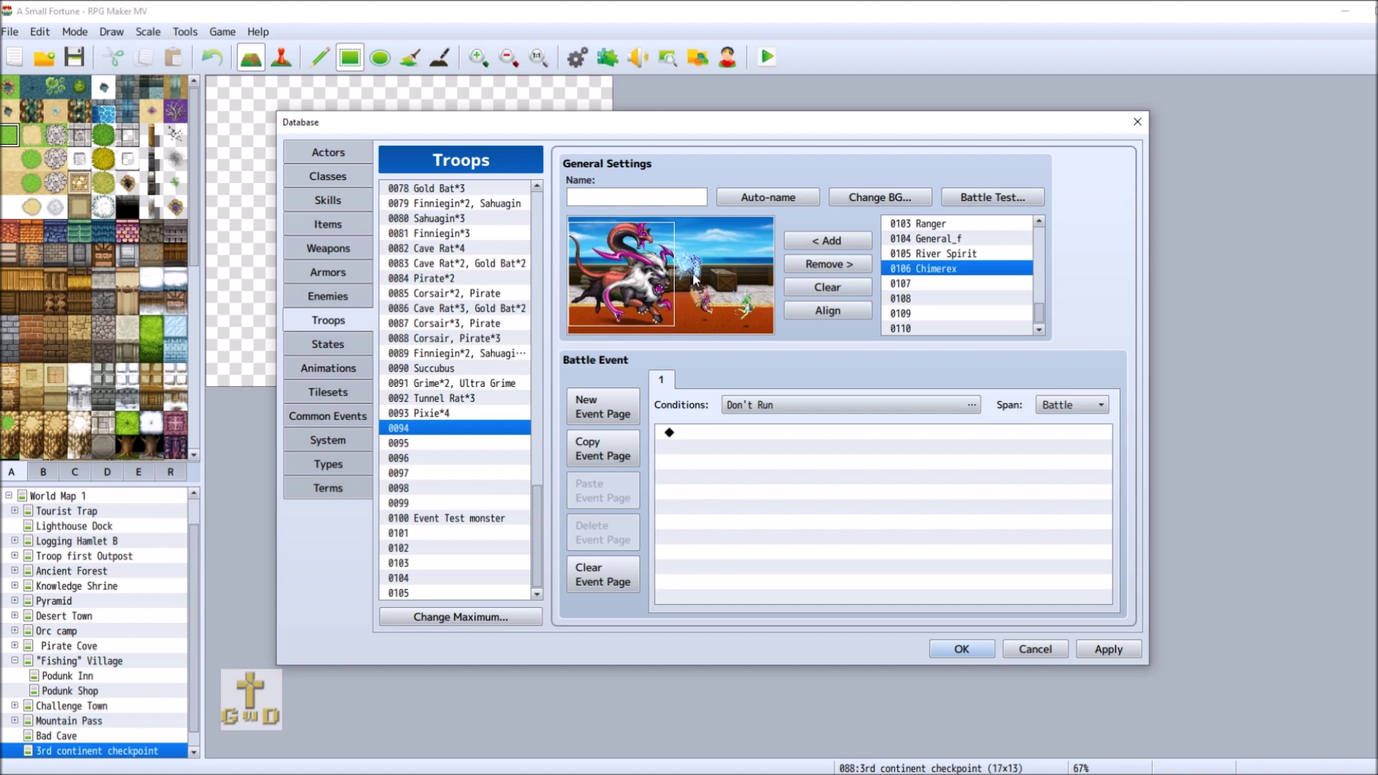
left_click_drag(694, 271, 700, 255)
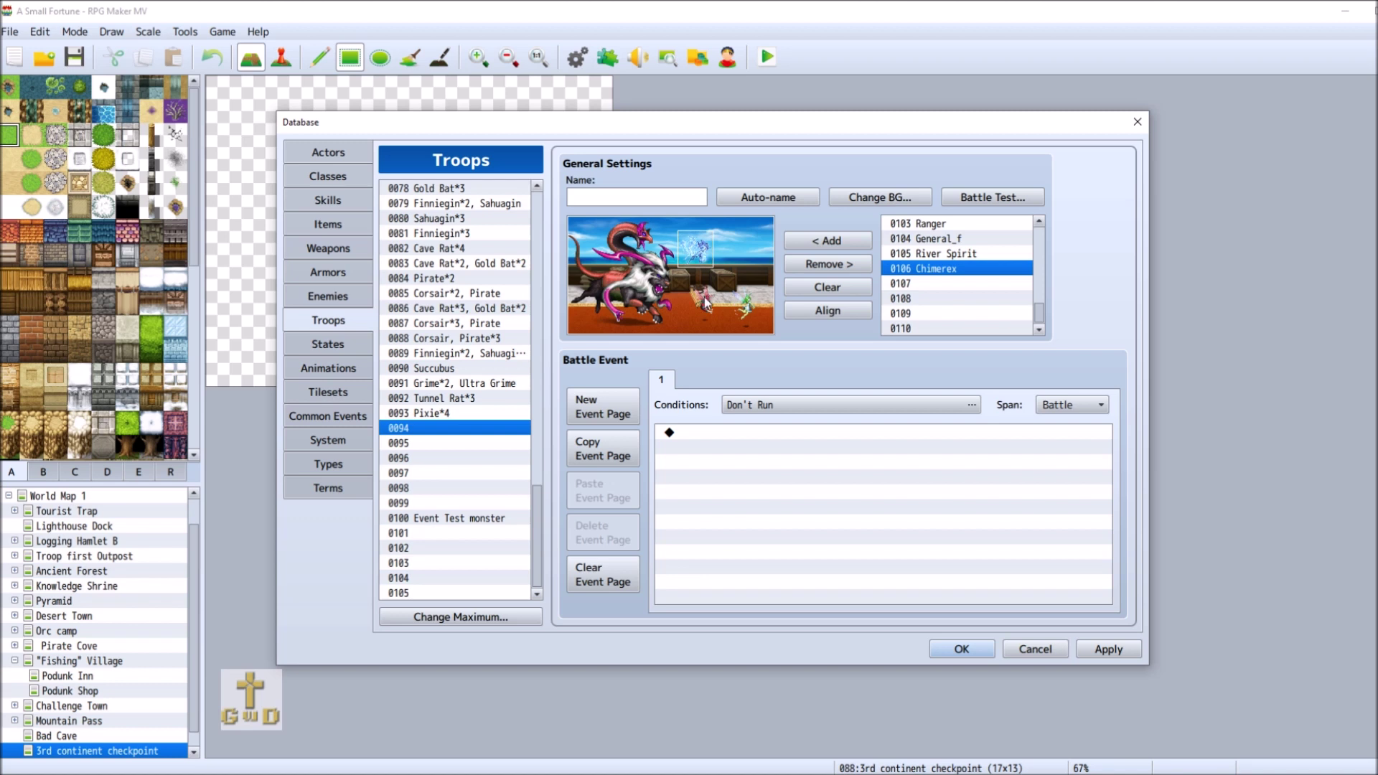
left_click_drag(707, 303, 693, 294)
Remove the Chimerex, River Spirit, Pixie and Blood Hornet from troop 0094.
left_click(822, 267)
left_click(818, 269)
left_click(818, 267)
left_click(826, 266)
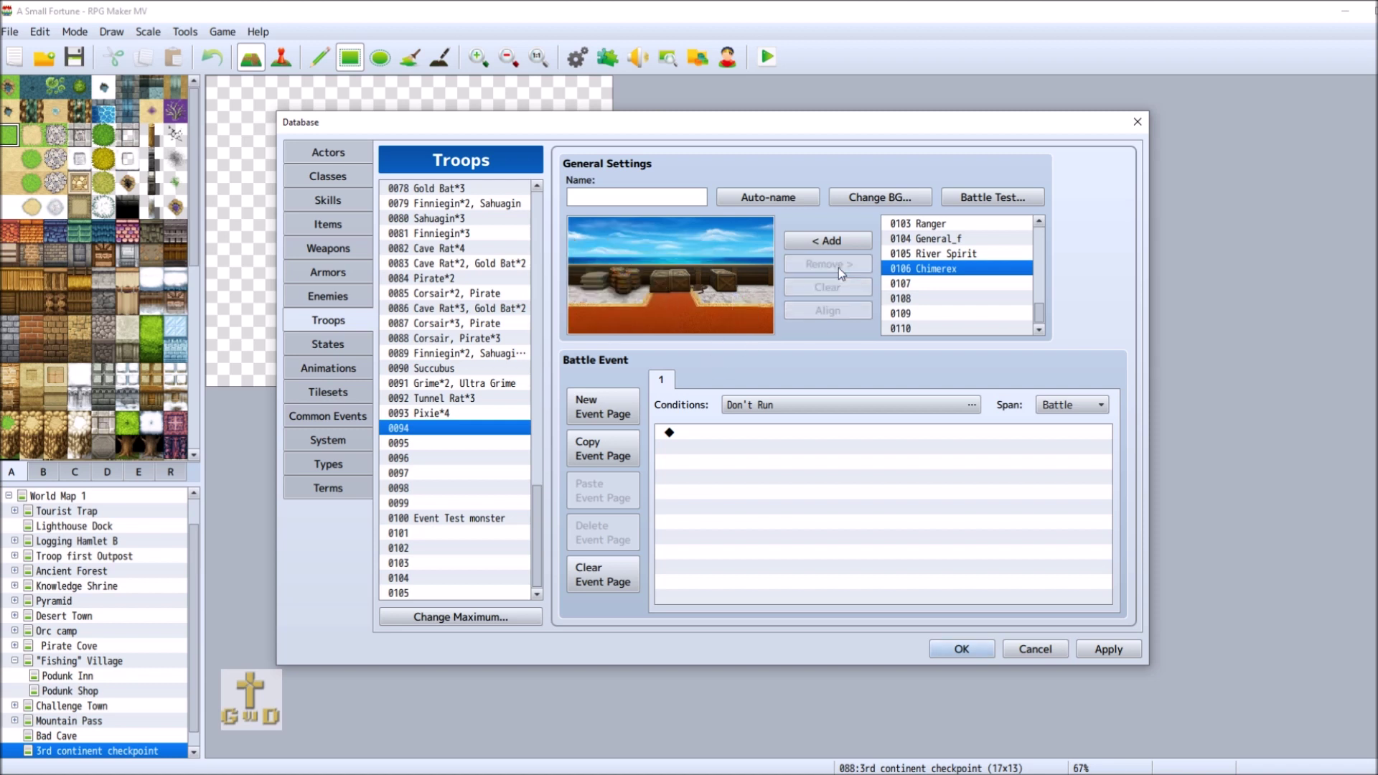
Try two Elite Troopers in troop 0094, one behind the other on the left half of the battlefield.
left_click(1039, 221)
left_click(1039, 221)
left_click(1039, 221)
left_click(949, 253)
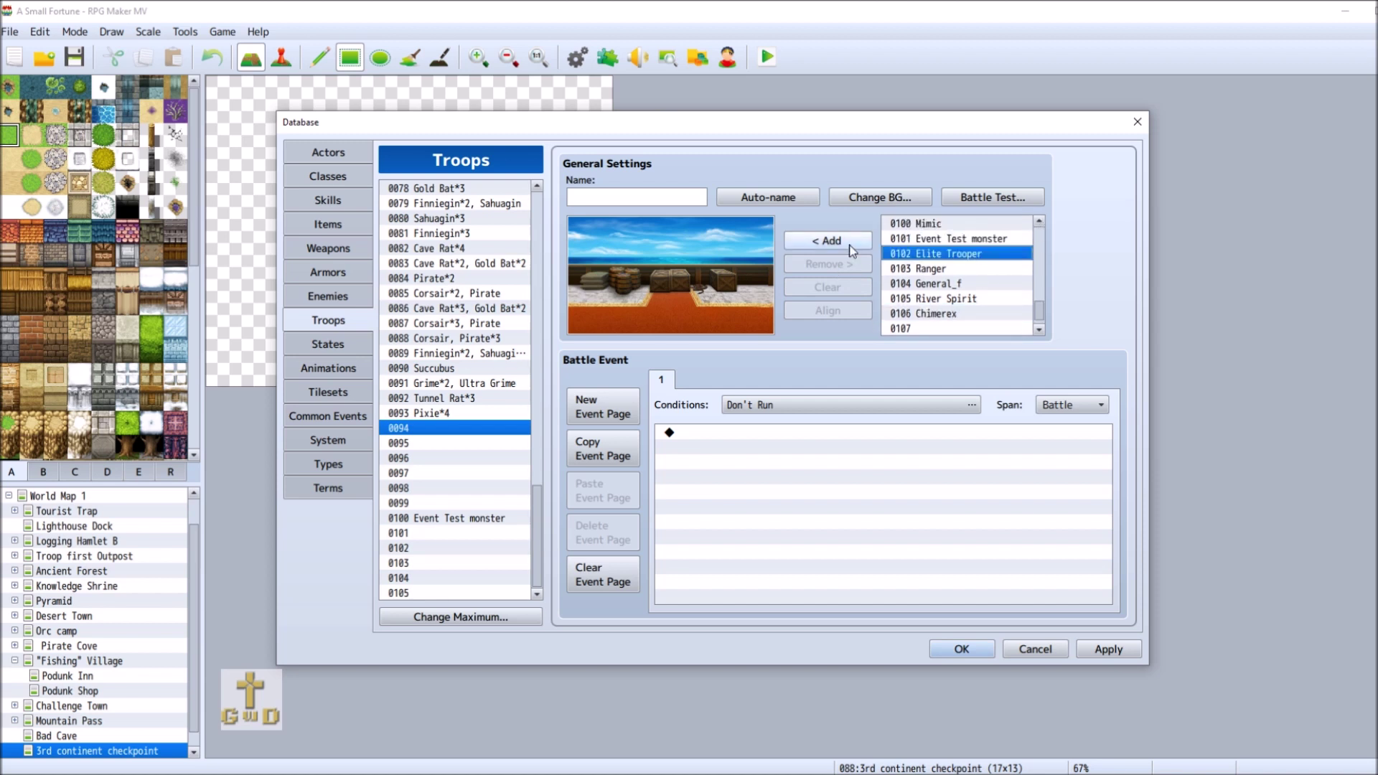
left_click(828, 241)
left_click(828, 241)
left_click_drag(641, 305, 600, 285)
left_click_drag(695, 307, 655, 311)
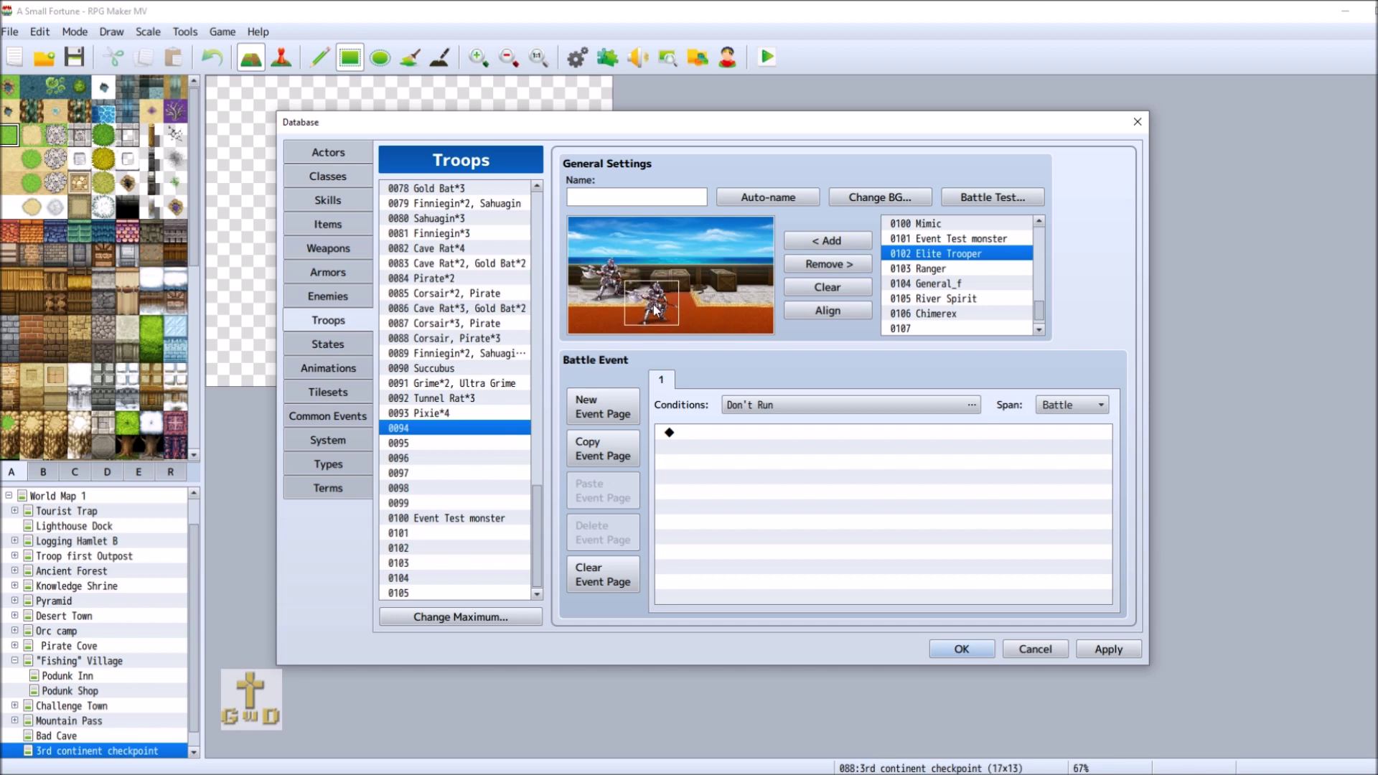
left_click(752, 282)
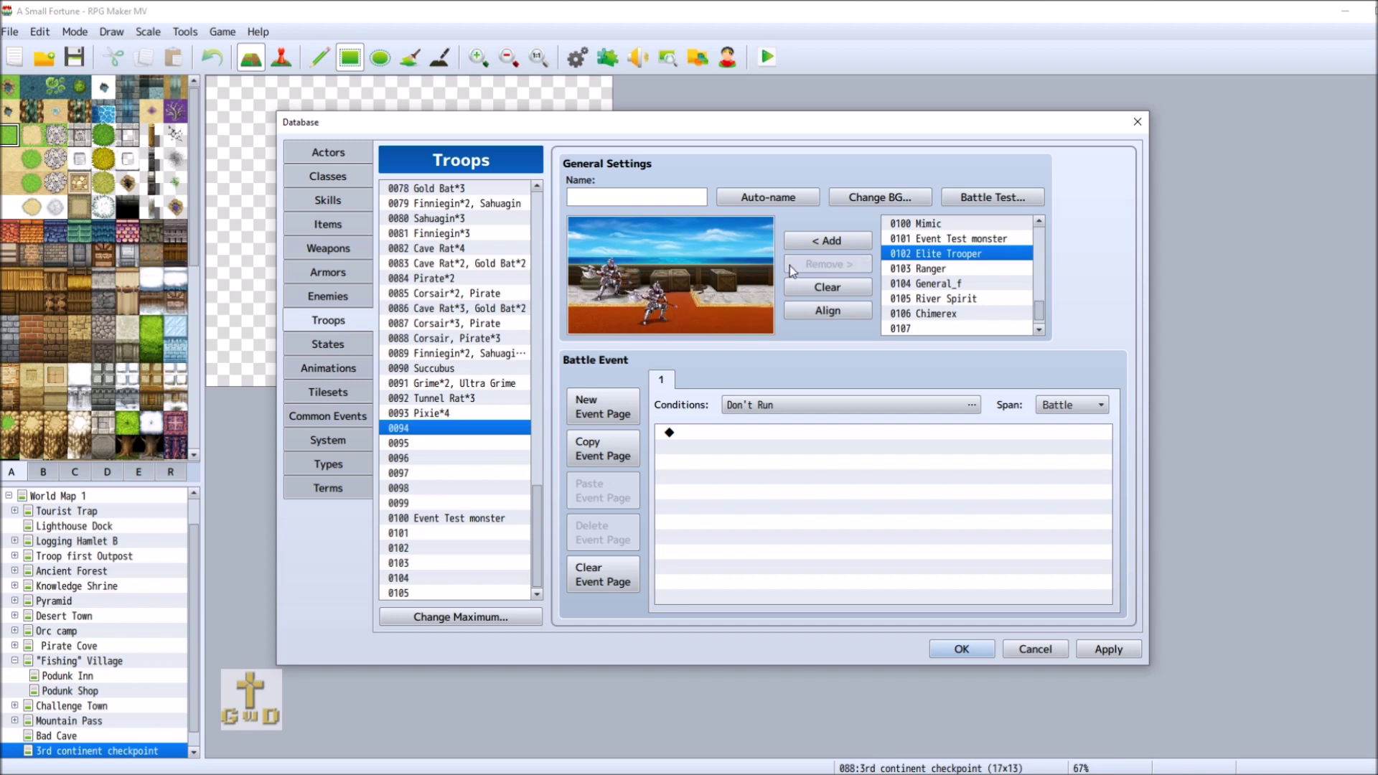
Add a Ranger to troop 0094 and arrange it at the far left beside the two Elite Troopers.
left_click(912, 269)
left_click(839, 241)
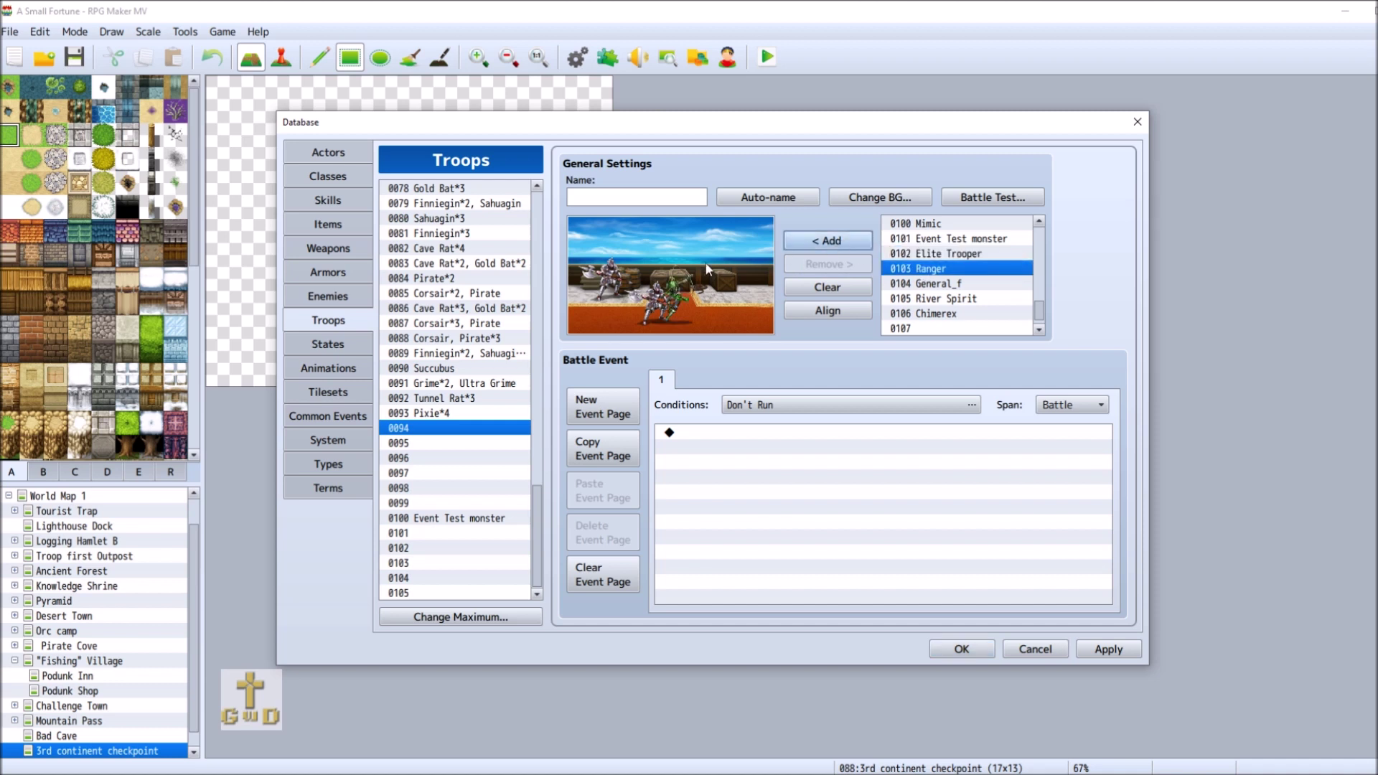
left_click_drag(687, 299, 647, 263)
left_click(739, 260)
left_click(727, 277)
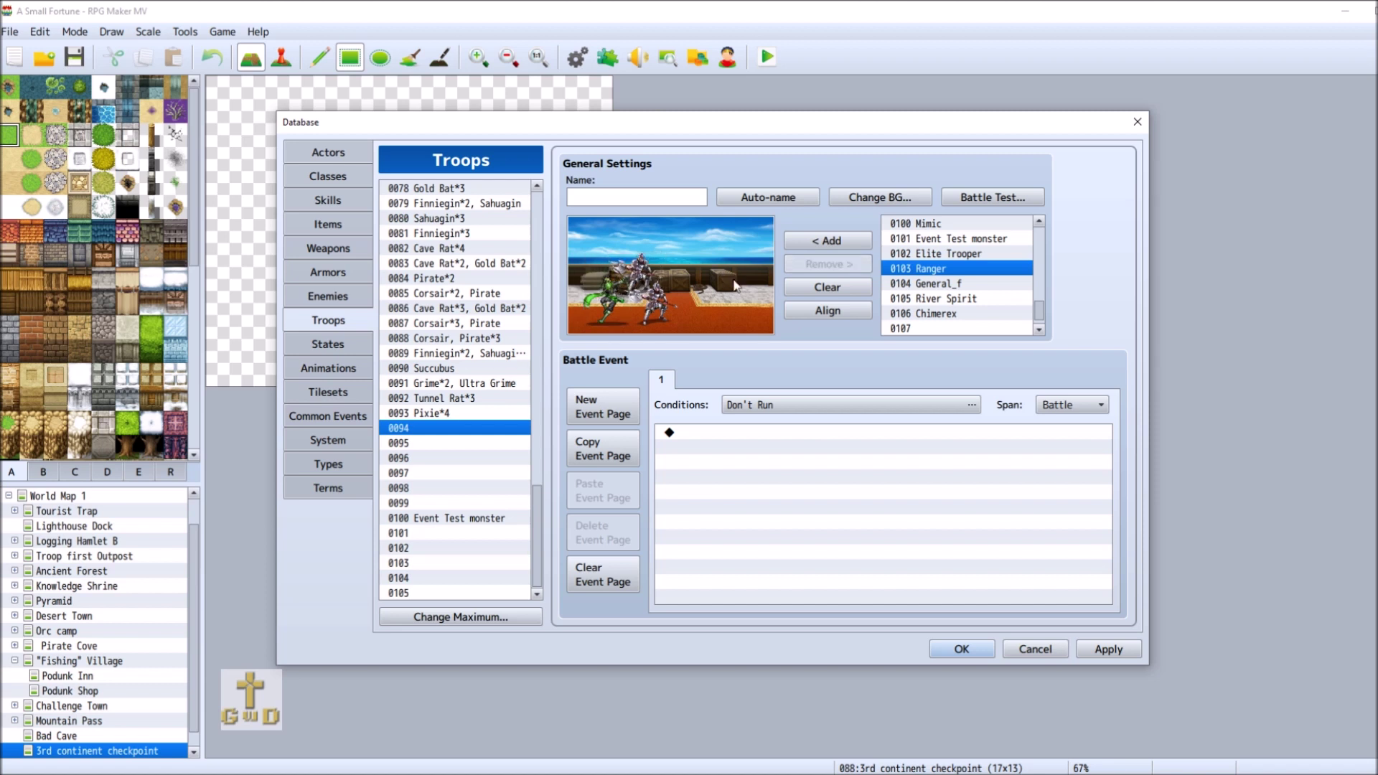
Remove both Elite Troopers from troop 0094 and move the Ranger slightly up on the battlefield.
left_click(658, 298)
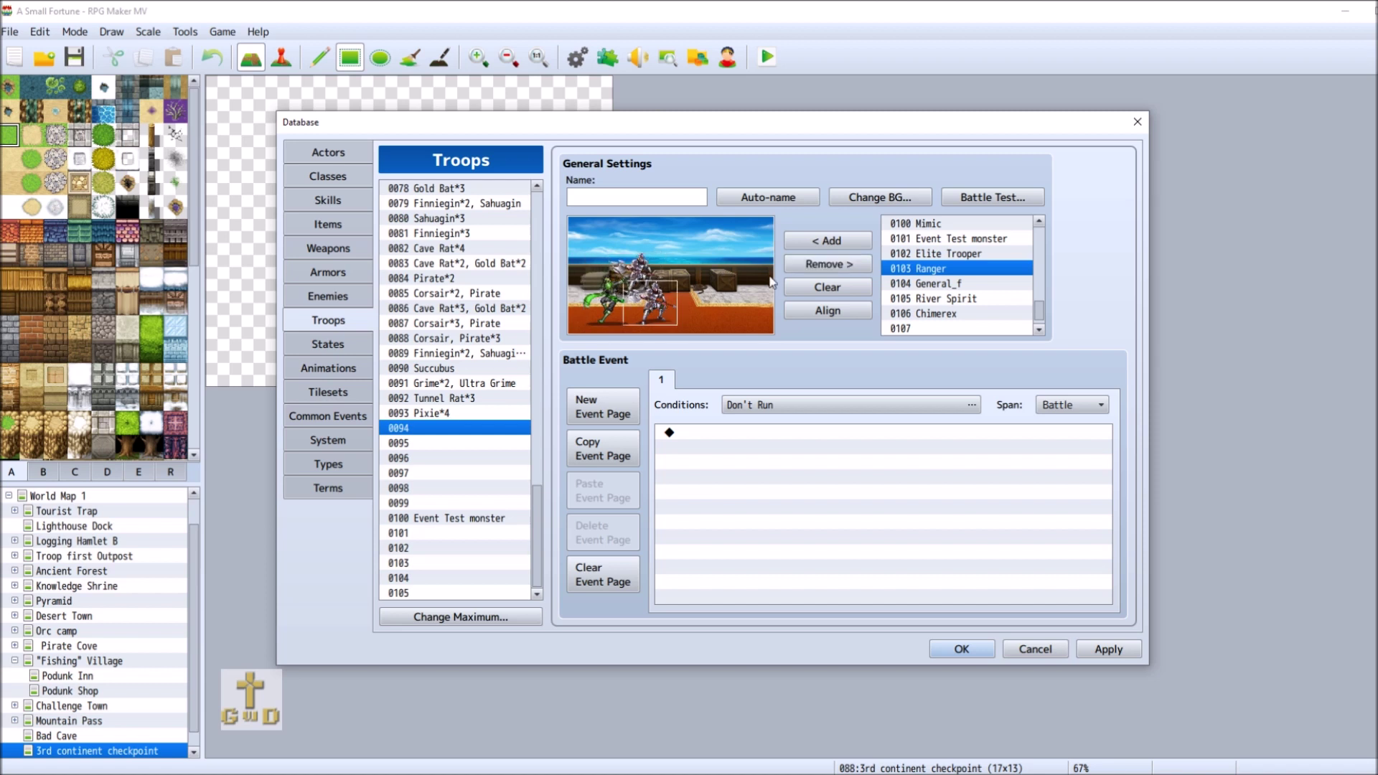
left_click(807, 269)
left_click_drag(608, 306, 613, 292)
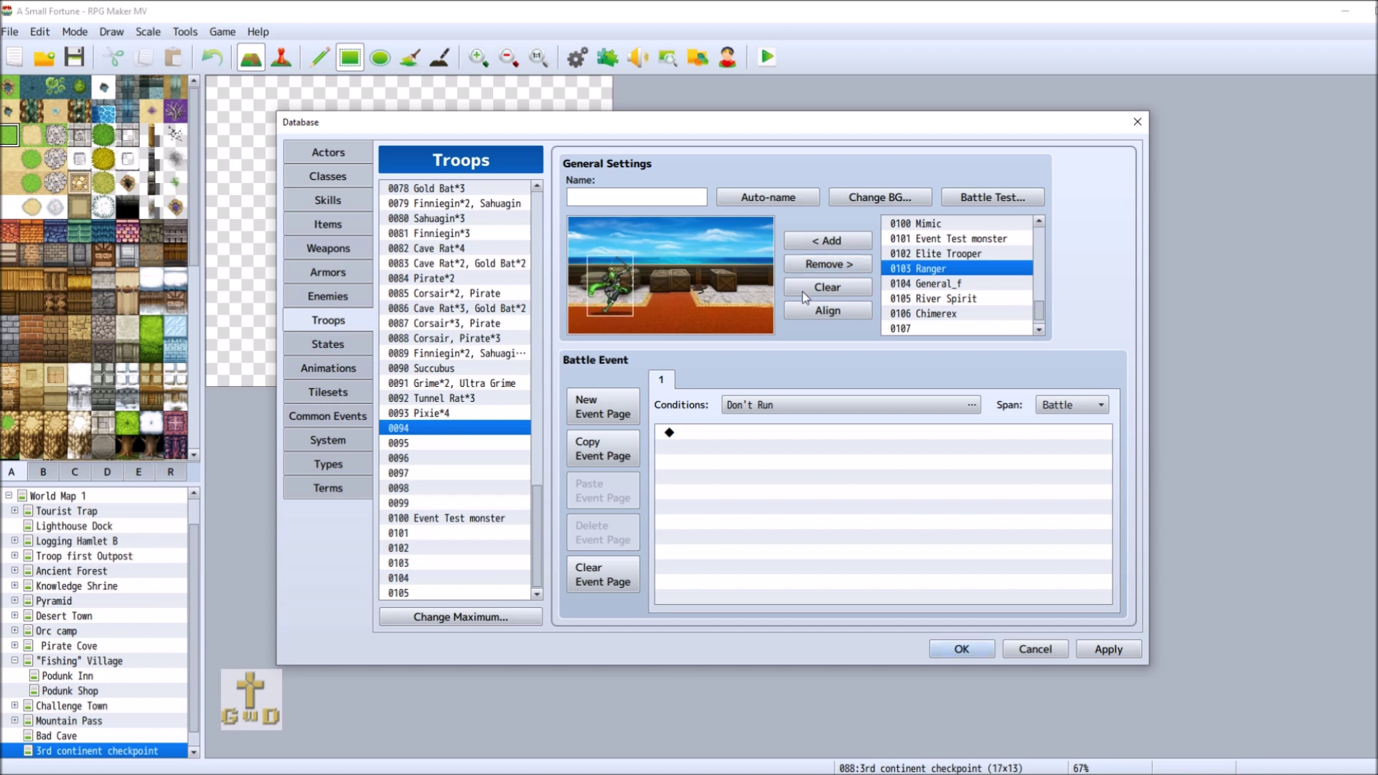
Try two River Spirits beside the Ranger in troop 0094 and remove them again.
left_click(984, 300)
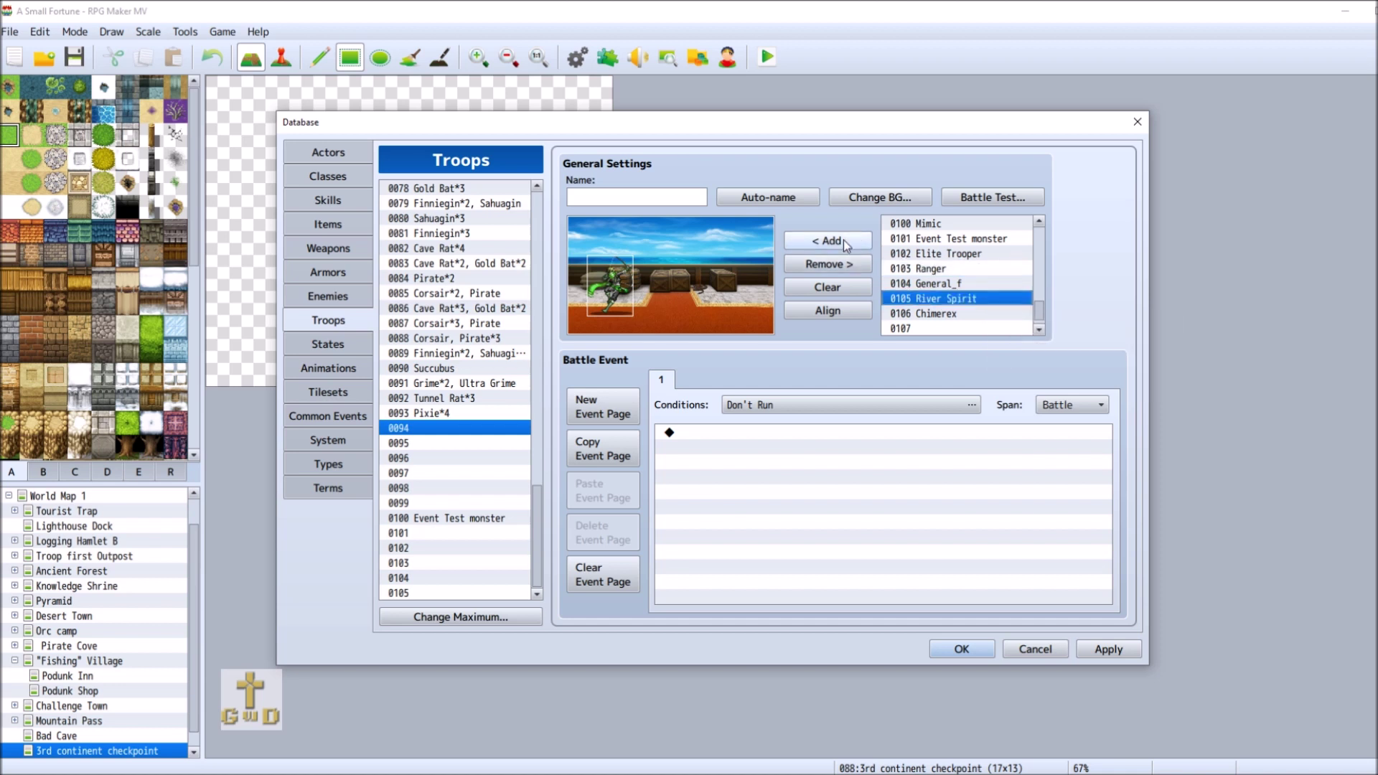
left_click(847, 244)
left_click(848, 244)
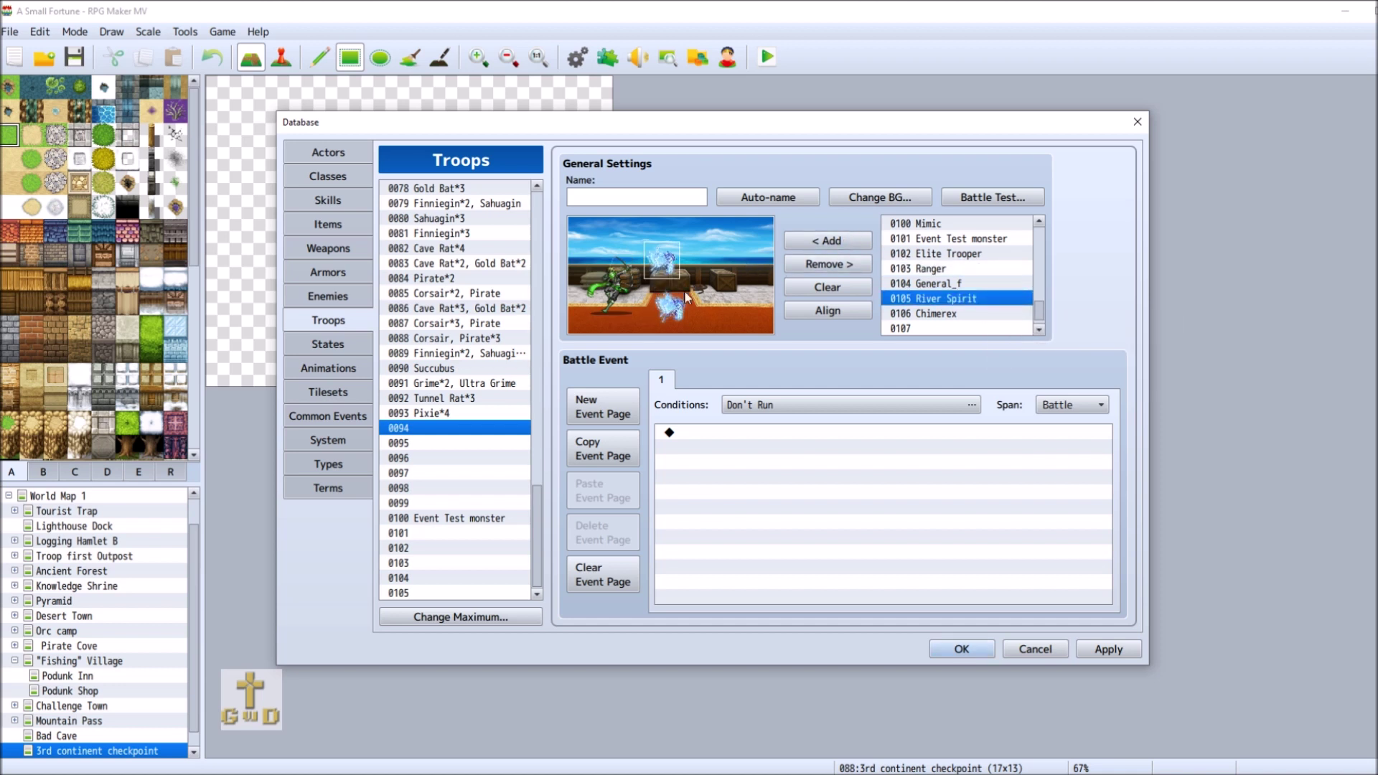
left_click(826, 265)
left_click(825, 264)
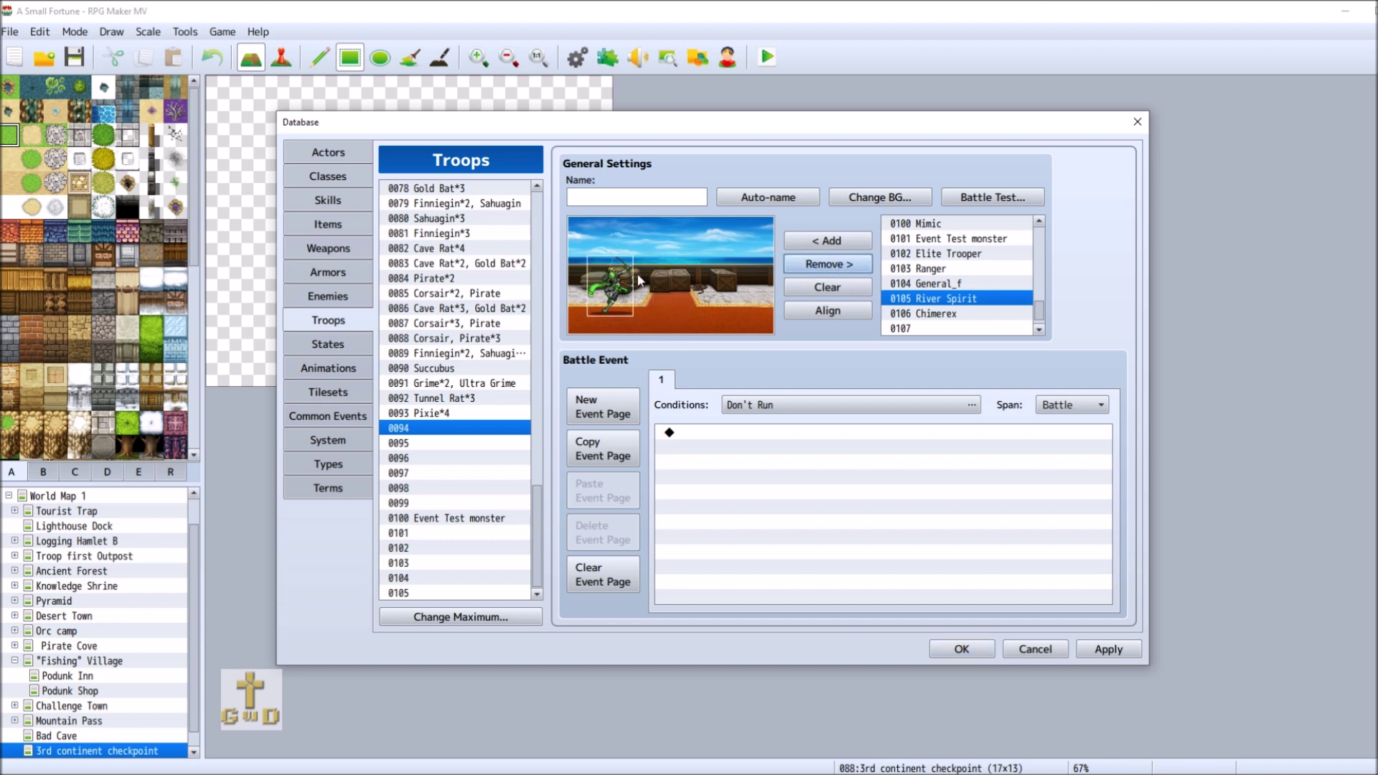
Remove the Ranger from troop 0094, check the Pixie*4 troop for comparison and return to troop 0094.
left_click(826, 264)
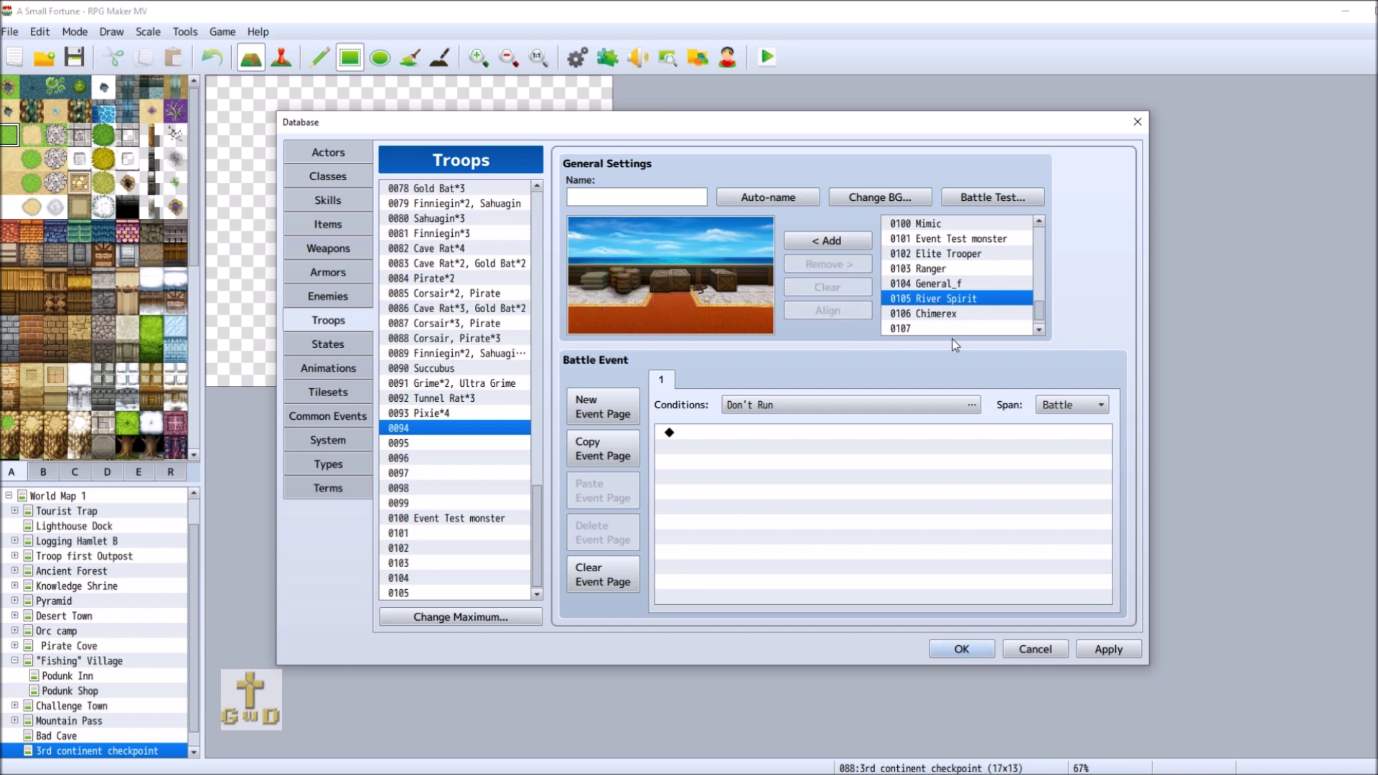
left_click(496, 410)
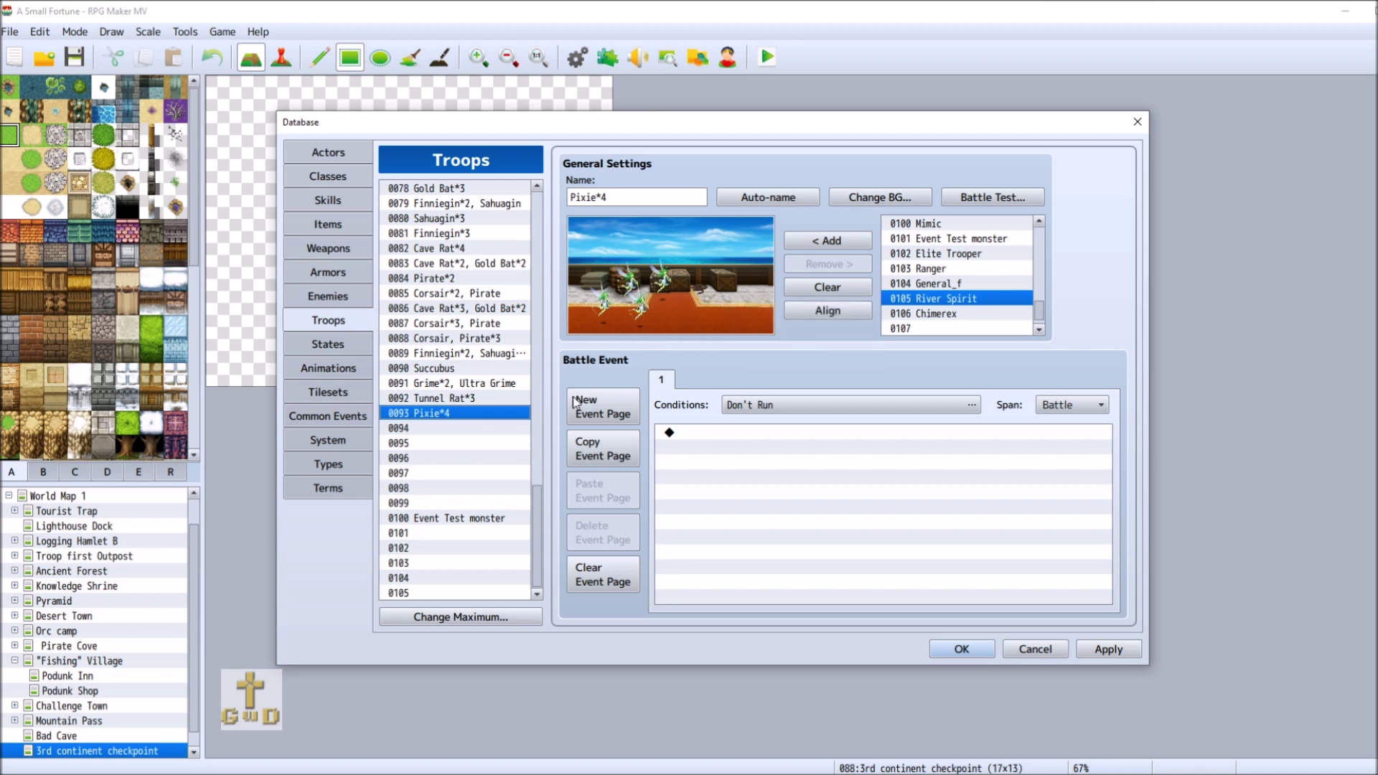
left_click(465, 429)
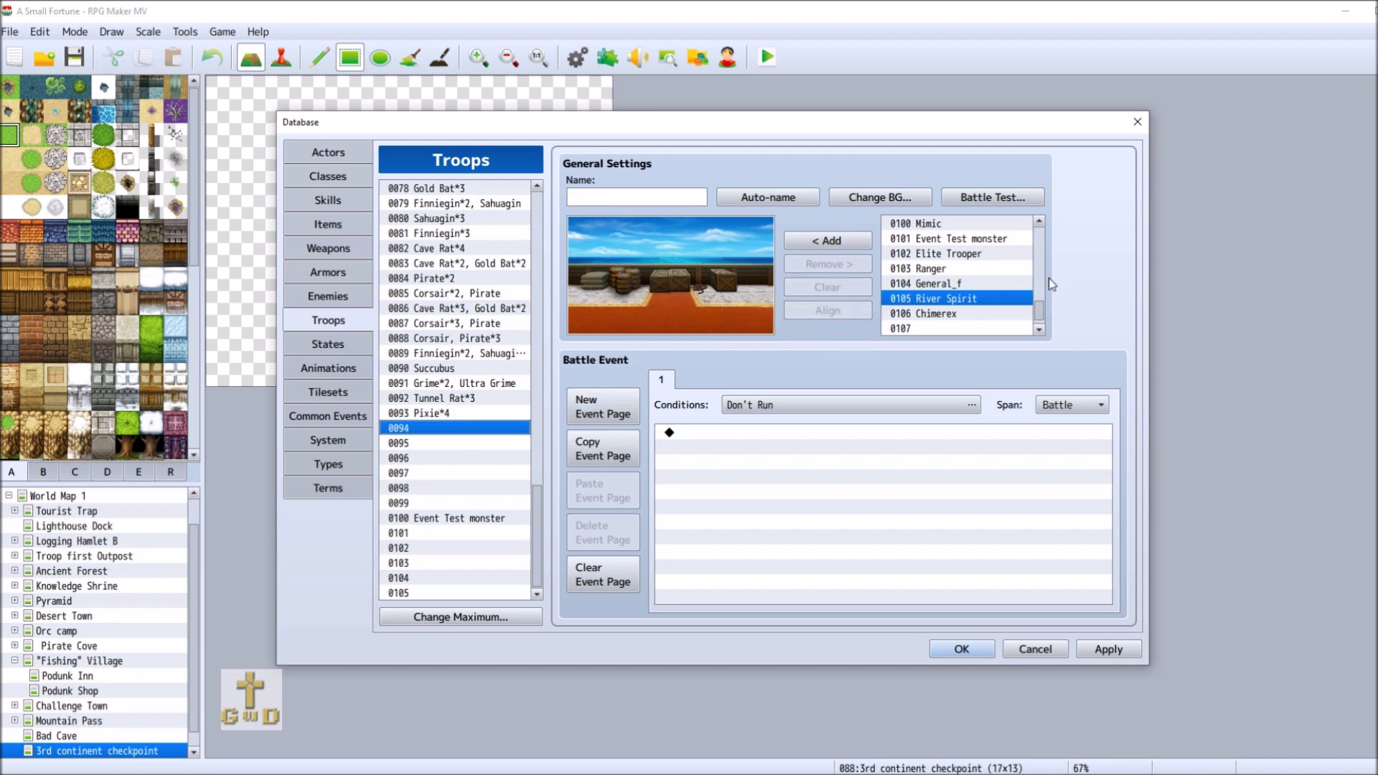
Try two Blood Hornets in troop 0094 and remove them again.
left_click_drag(1041, 305, 1054, 249)
left_click(933, 265)
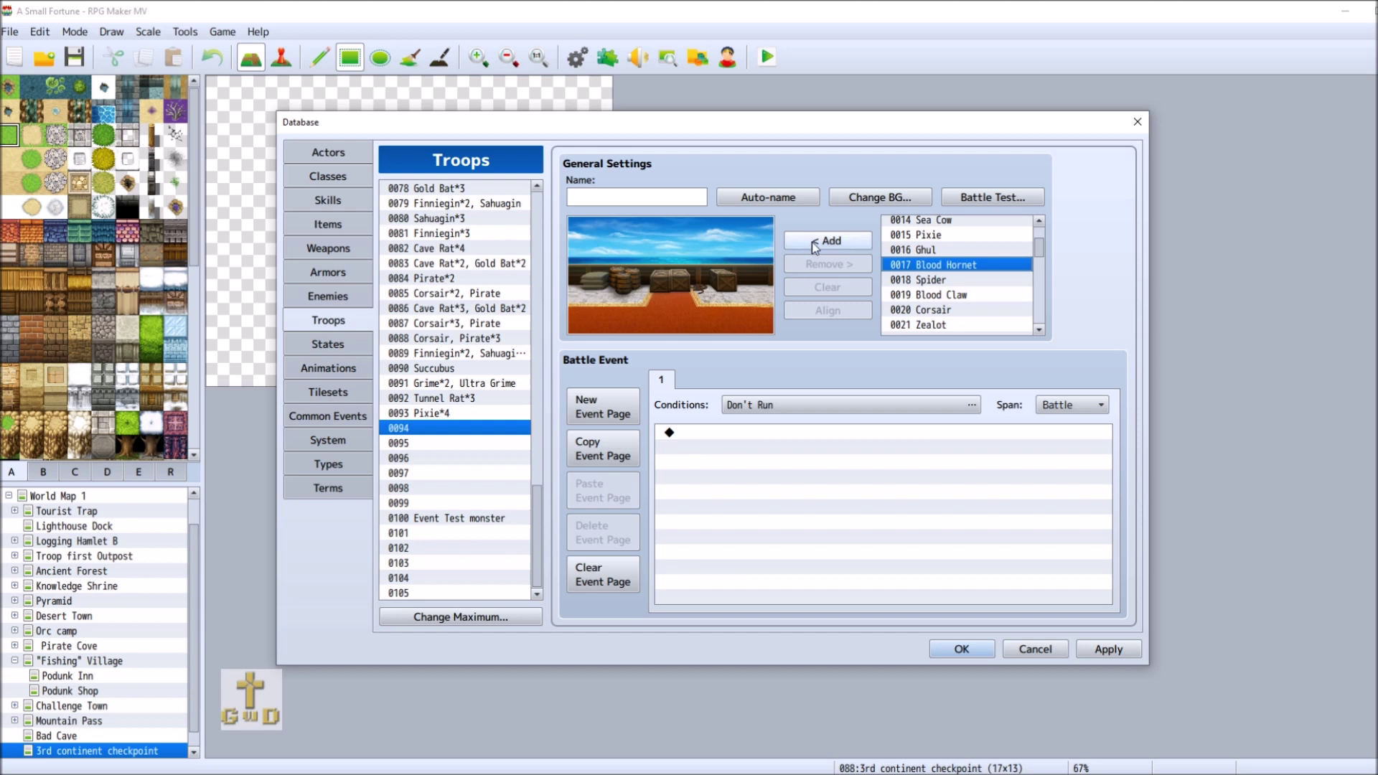
left_click(815, 244)
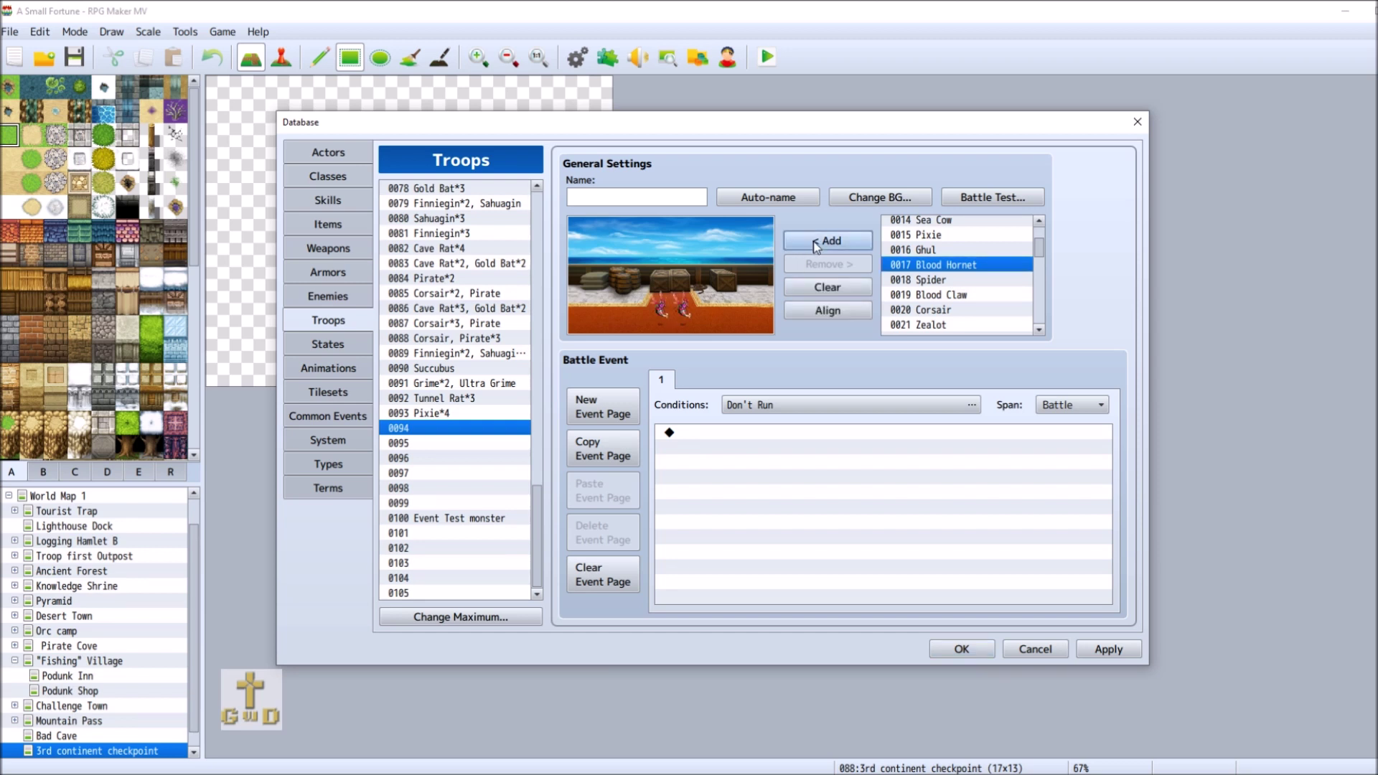
left_click(682, 308)
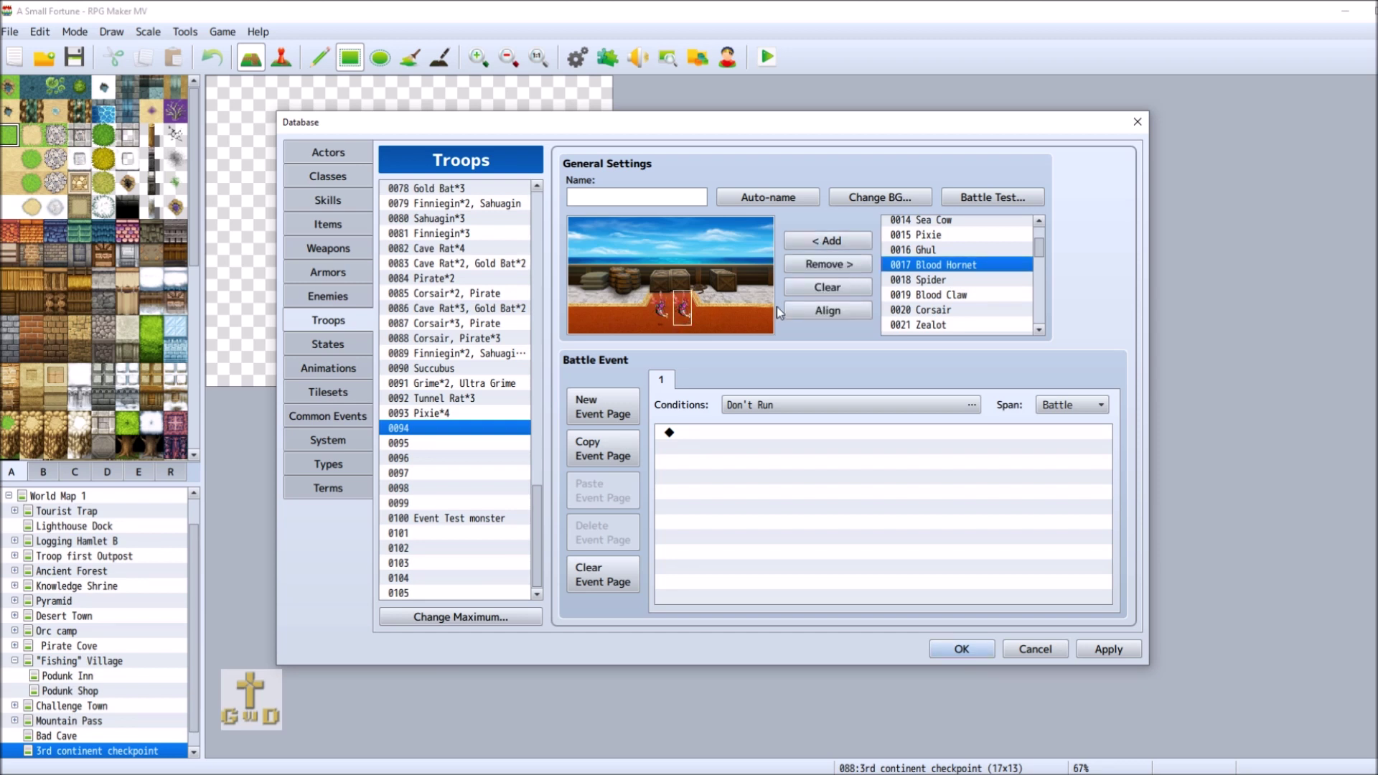
left_click(821, 265)
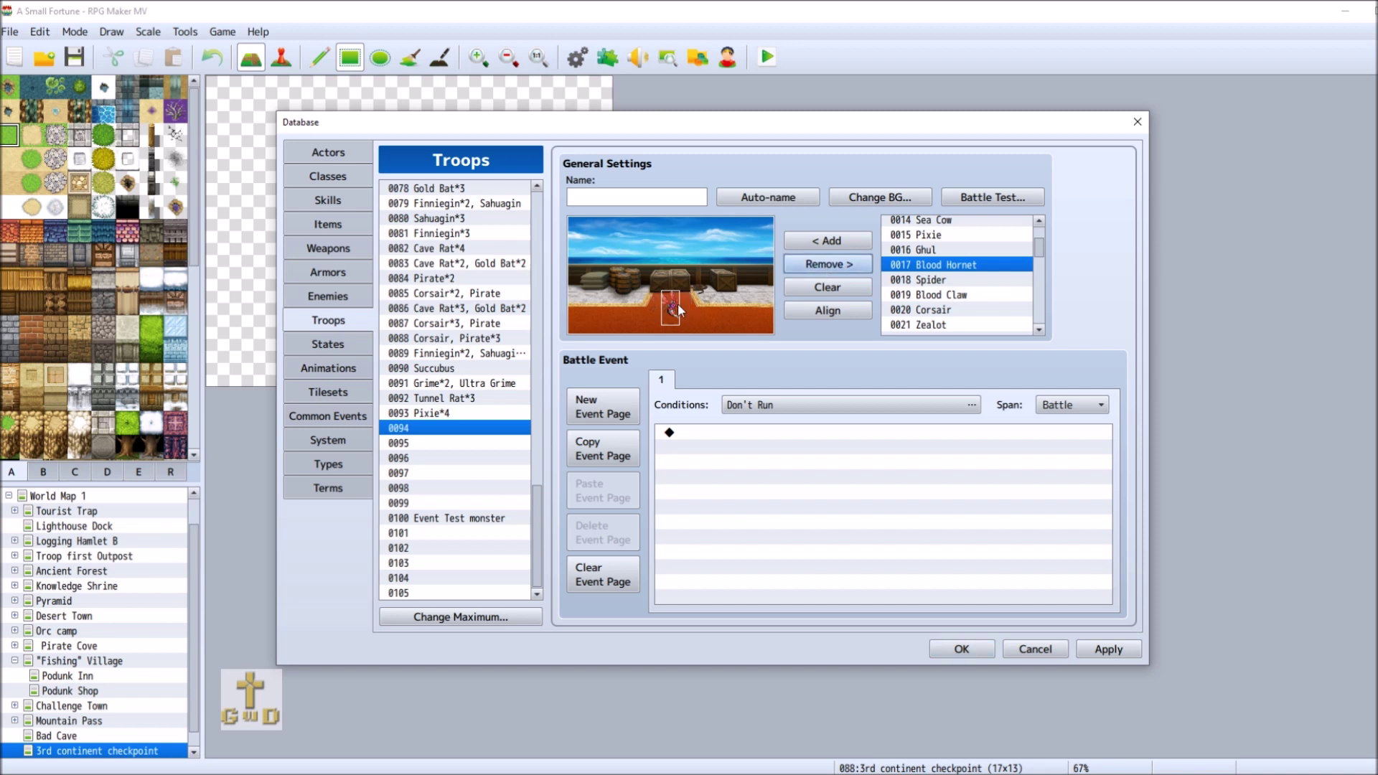
left_click(840, 264)
Add a Lamia to troop 0094 and move it to the far left of the battlefield.
left_click_drag(1040, 249, 1041, 271)
left_click(948, 273)
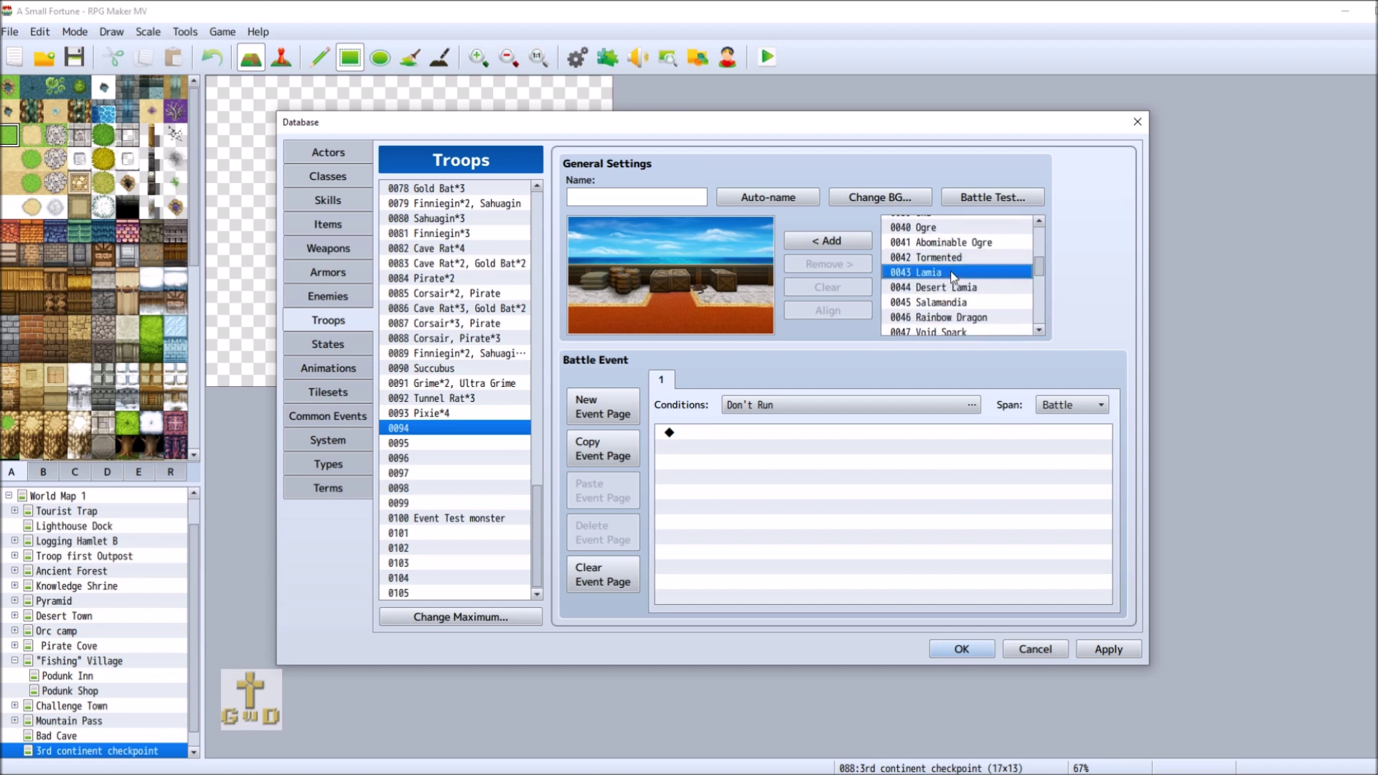
left_click(801, 242)
left_click_drag(677, 291, 619, 293)
Add a River Spirit to troop 0094, arrange it behind the Lamia at the upper left, and auto-name the troop.
left_click_drag(1041, 266, 1043, 287)
left_click_drag(1045, 300, 1054, 313)
left_click(968, 270)
left_click(828, 244)
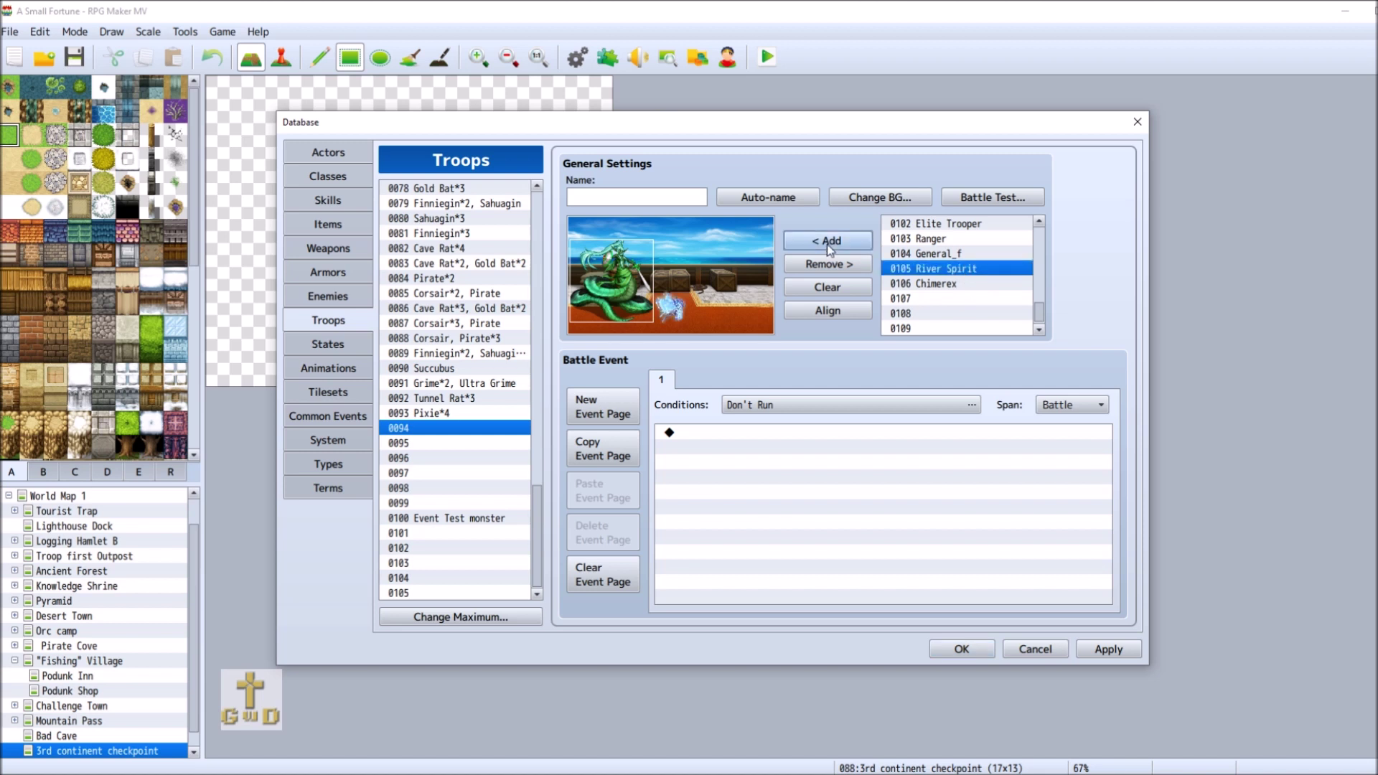
mouse_move(678, 316)
left_mouse_down()
mouse_move(683, 283)
mouse_move(599, 264)
mouse_move(663, 294)
left_mouse_up()
left_click(585, 261)
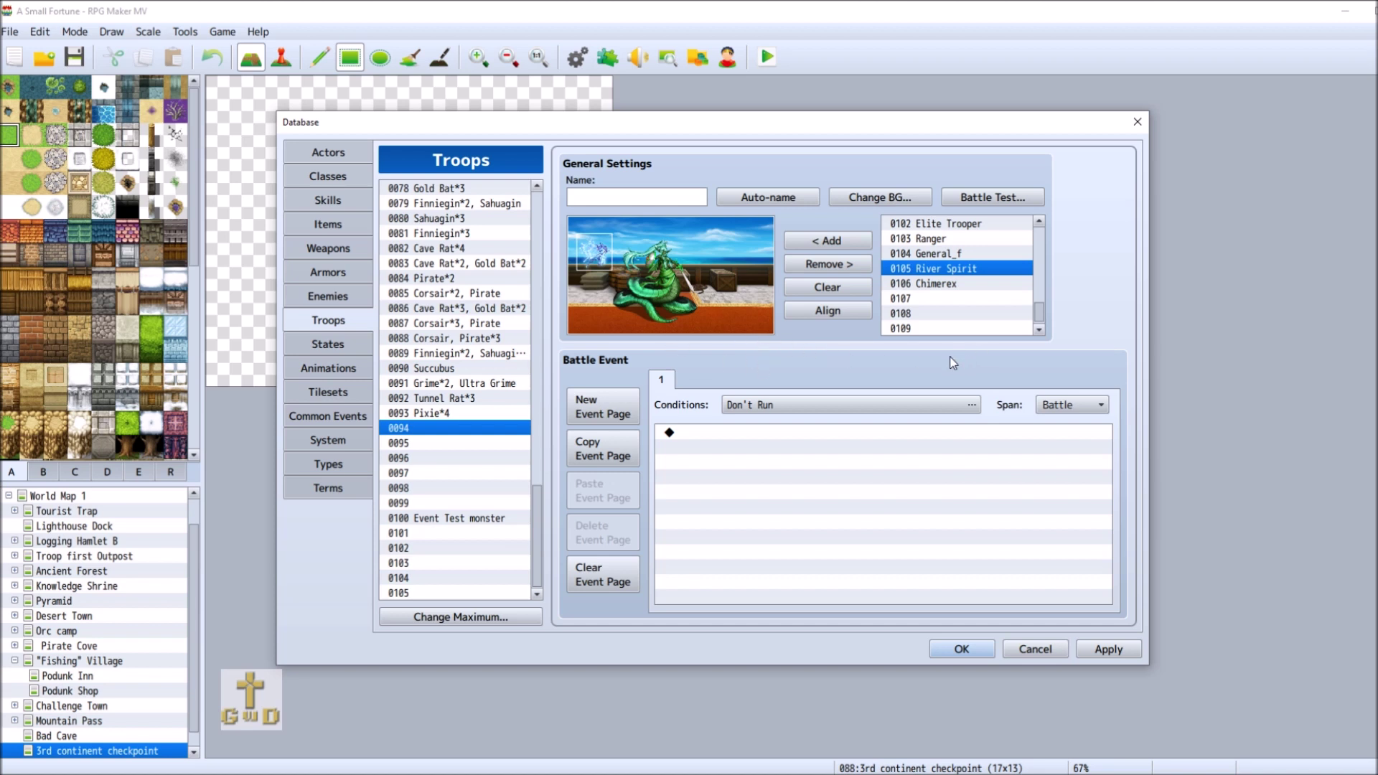
left_click(768, 196)
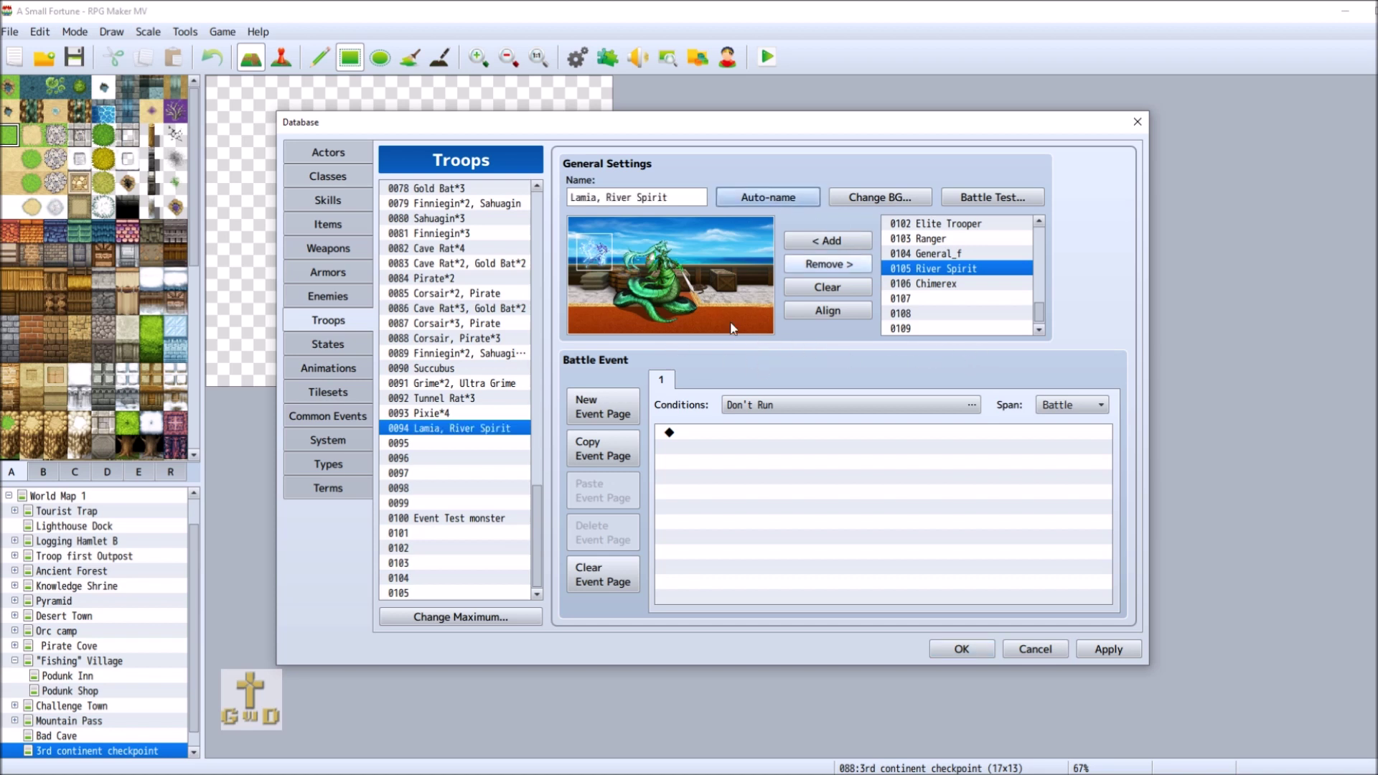
Add two Elite Troopers to troop 0095 and arrange them one behind the other near the battlefield's centre.
left_click(462, 444)
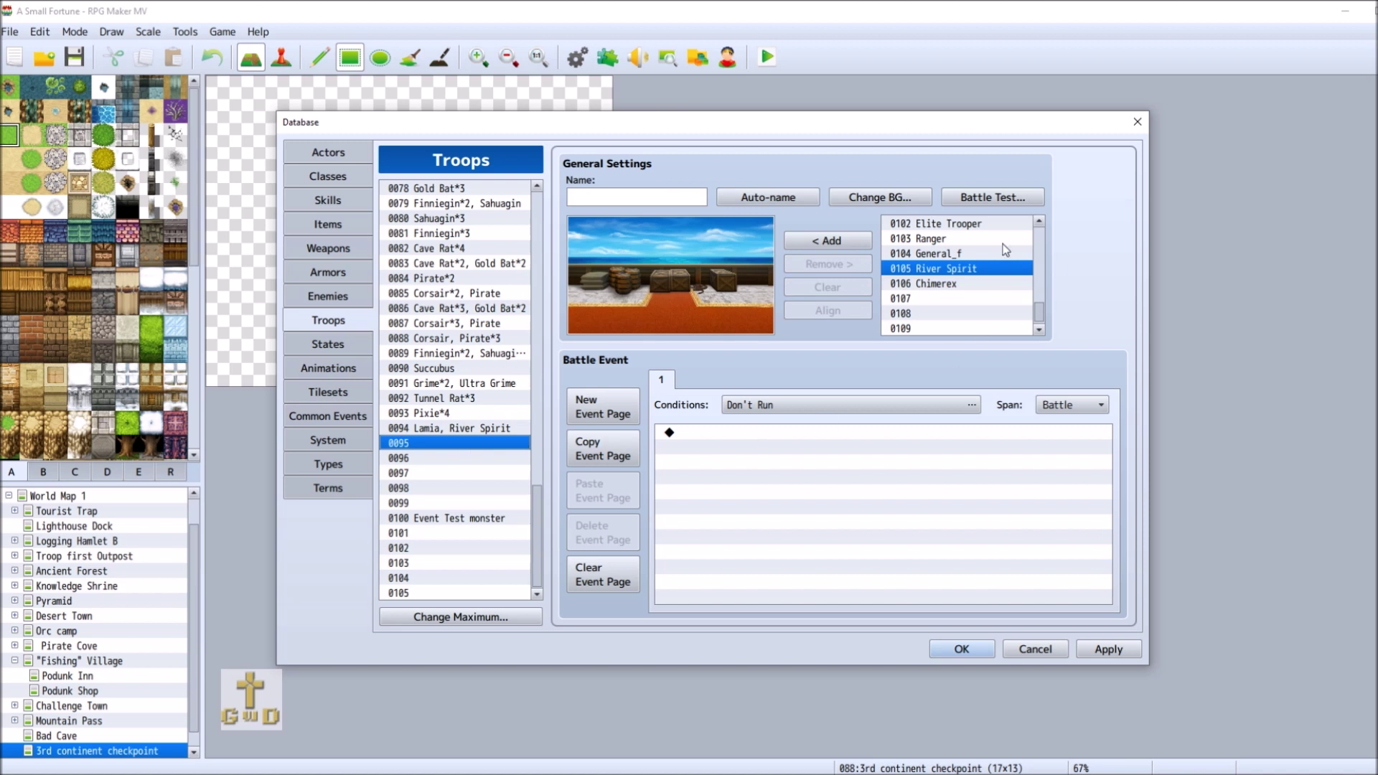
left_click(970, 224)
double_click(840, 239)
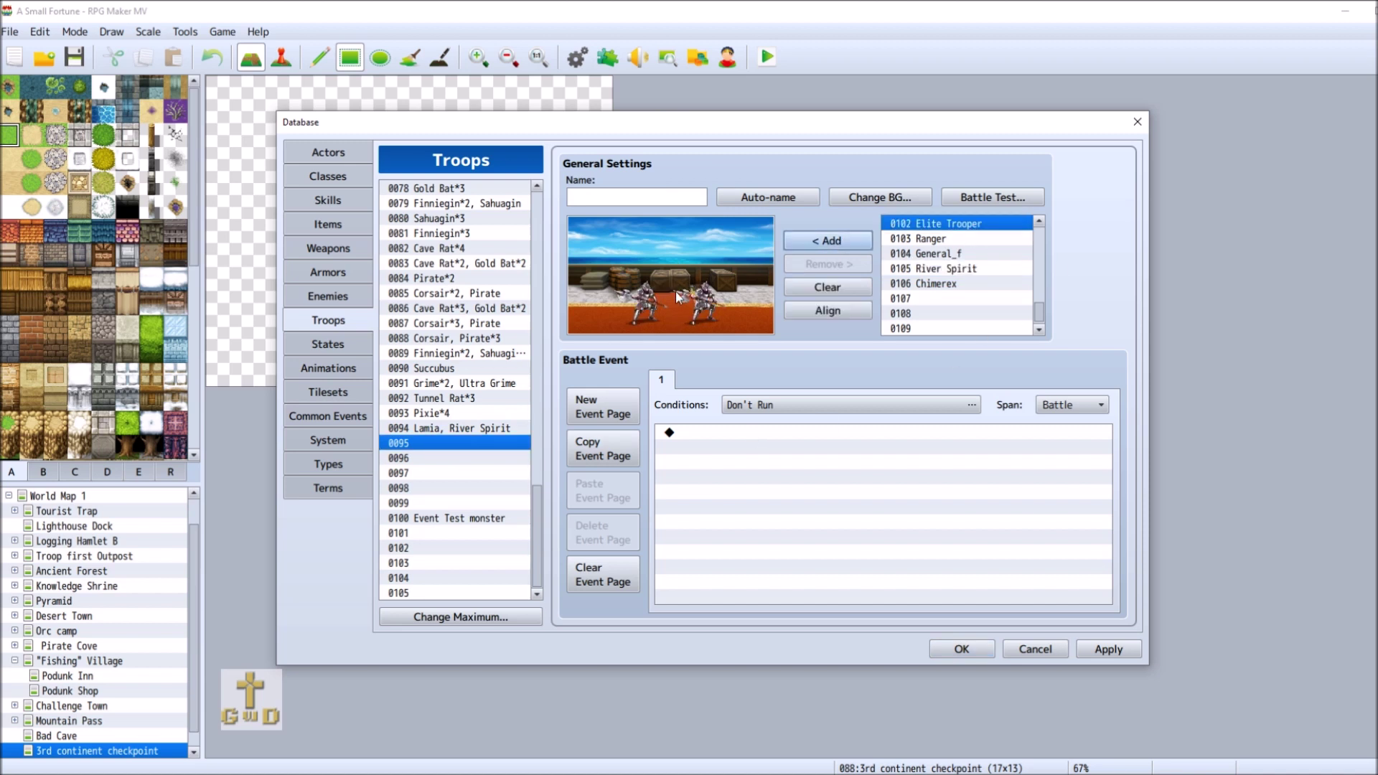
left_click_drag(629, 311, 674, 311)
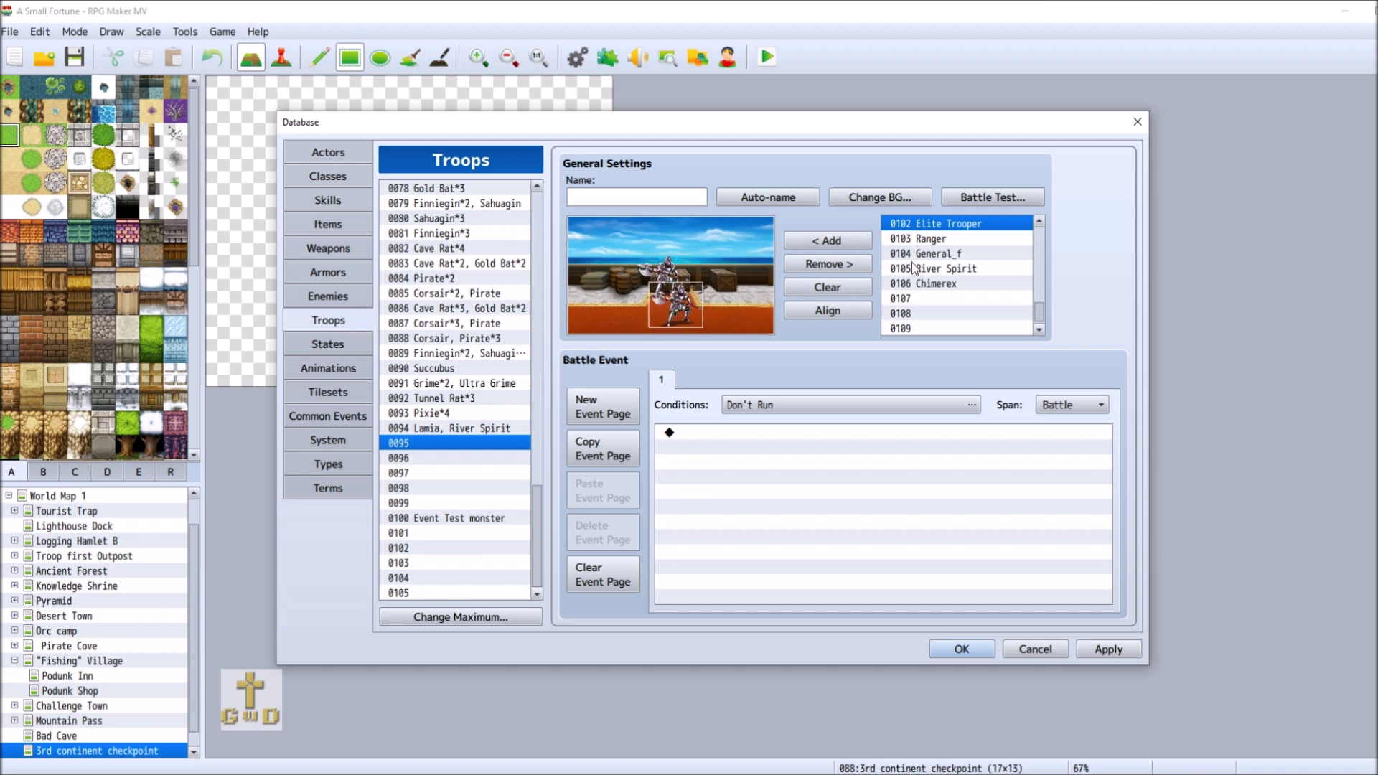
Add General_f at the far left of troop 0095, shift the front Elite Trooper beside it, and auto-name the troop.
left_click(933, 254)
left_click(828, 240)
left_click_drag(679, 305, 596, 303)
left_click_drag(714, 305, 654, 311)
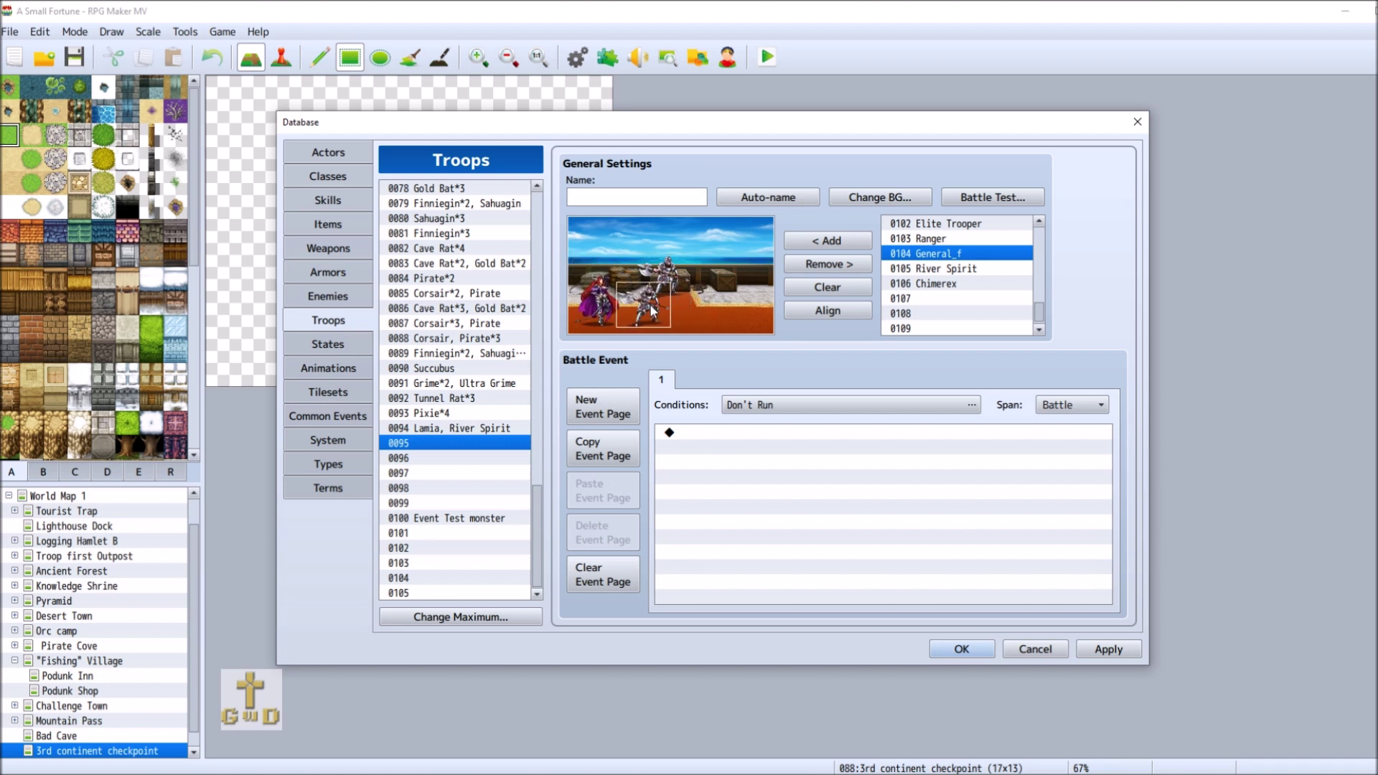
left_click(799, 204)
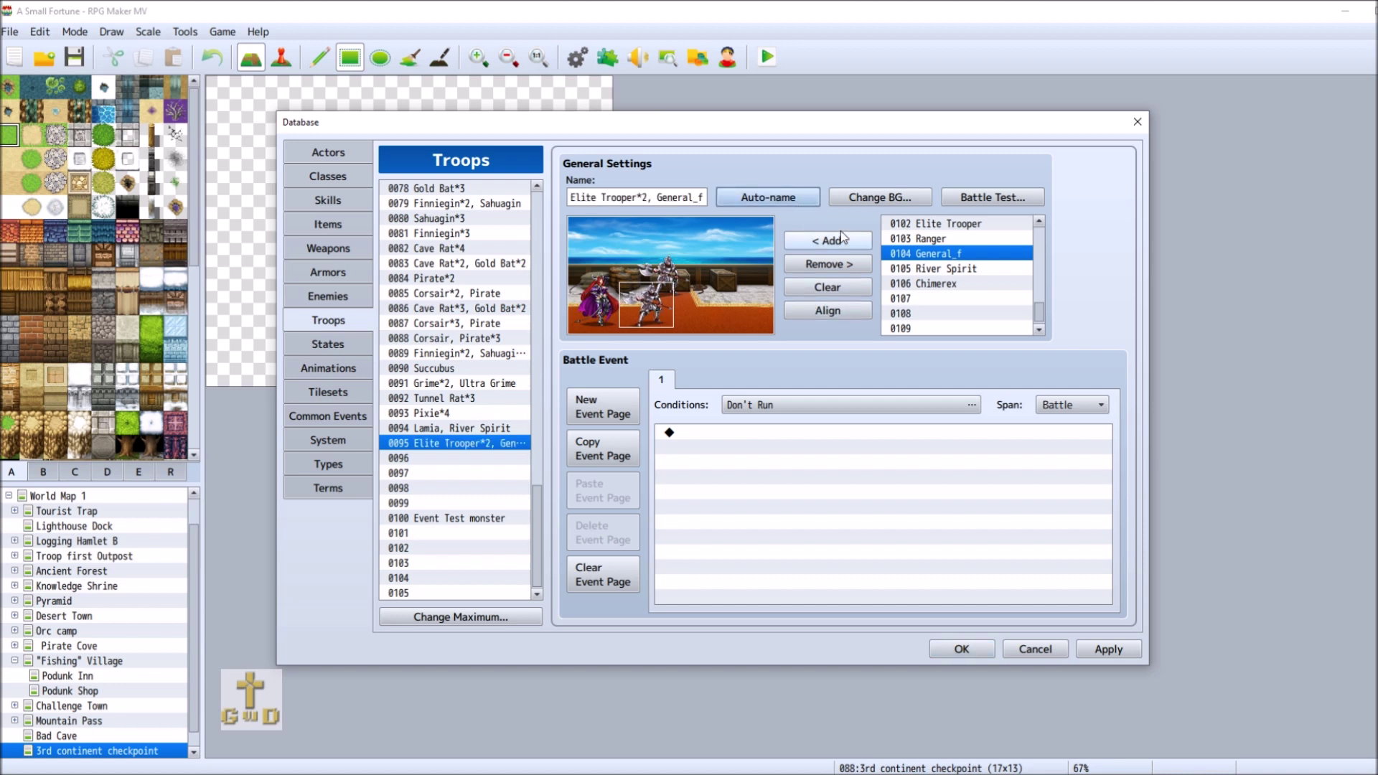
Add General_f to troop 0096 and place it at the far left of the battlefield.
left_click(485, 456)
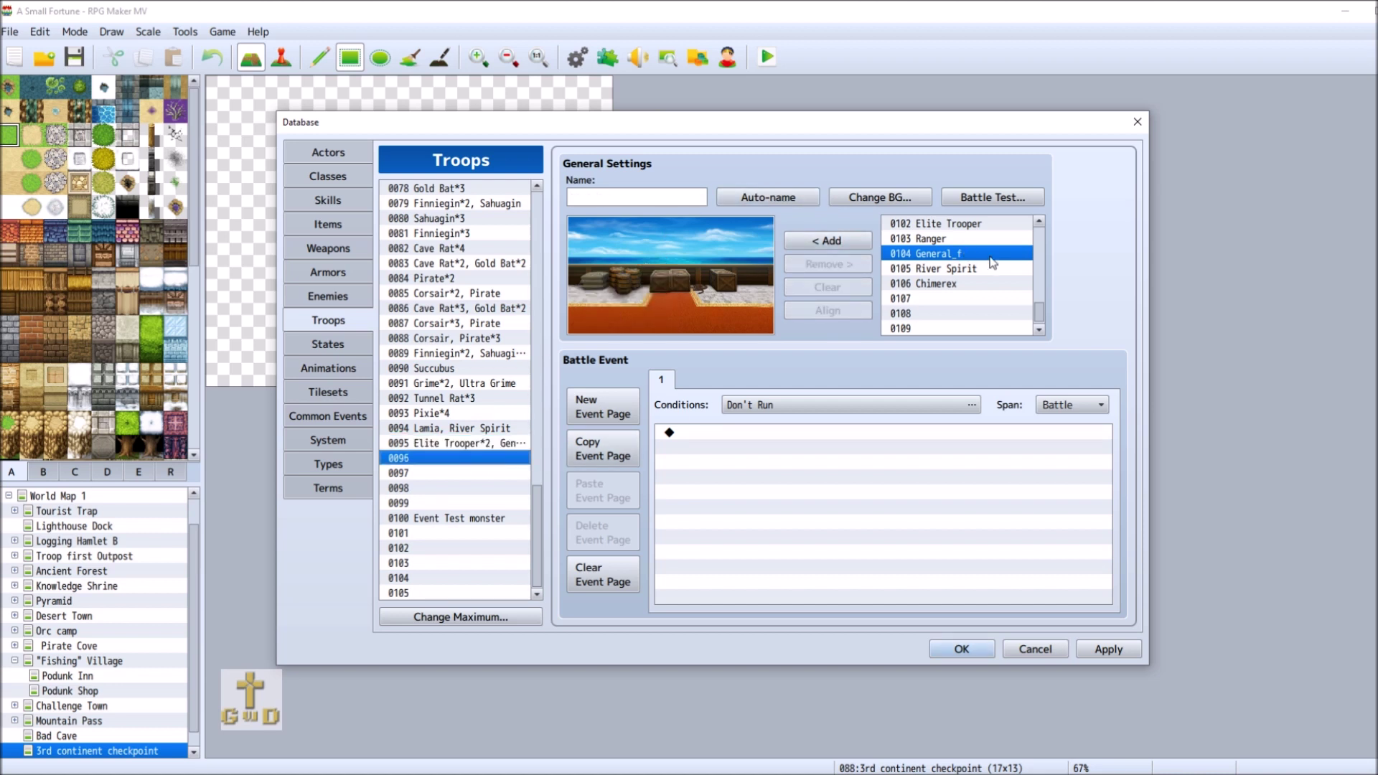
left_click(828, 240)
left_click_drag(664, 303, 593, 313)
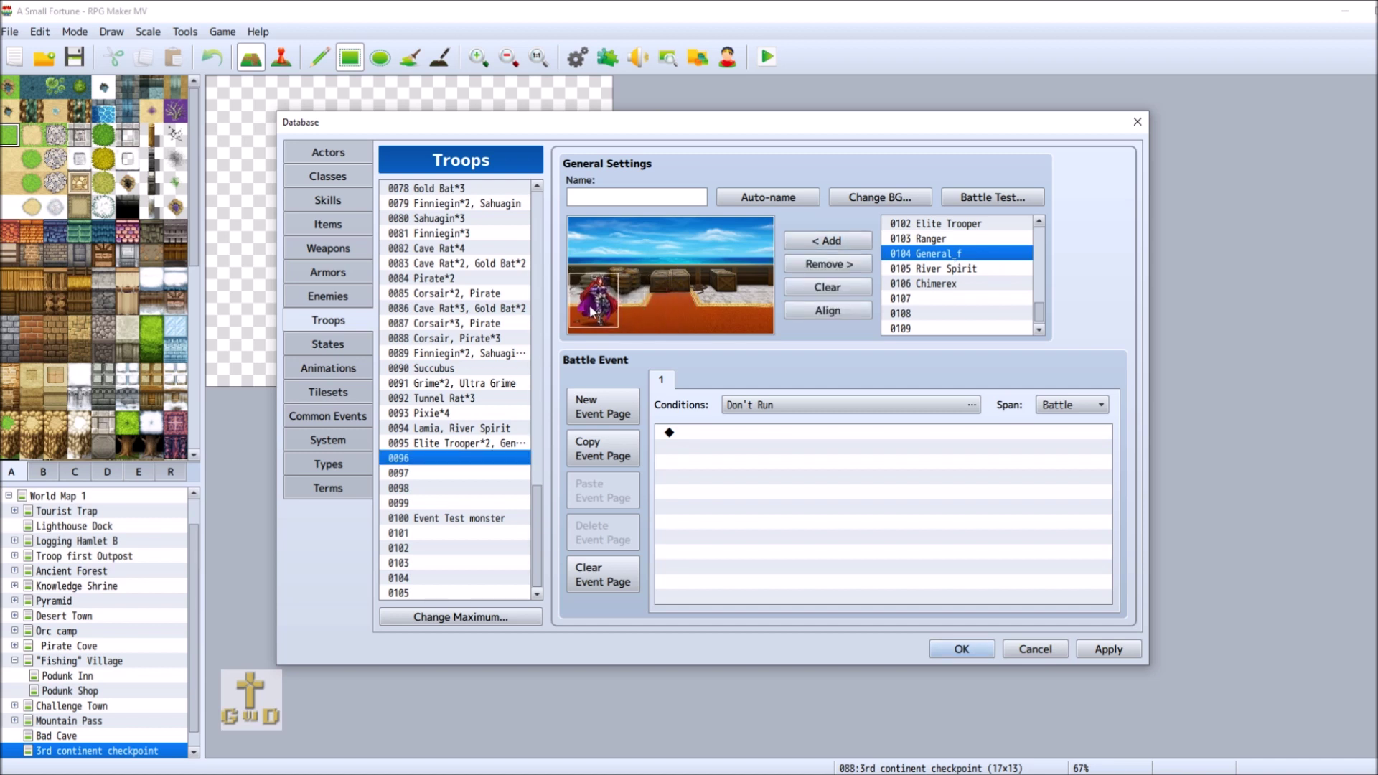
Add an Elite Trooper and a Ranger to troop 0096, with the Ranger behind the other two, and auto-name the troop.
left_click(980, 223)
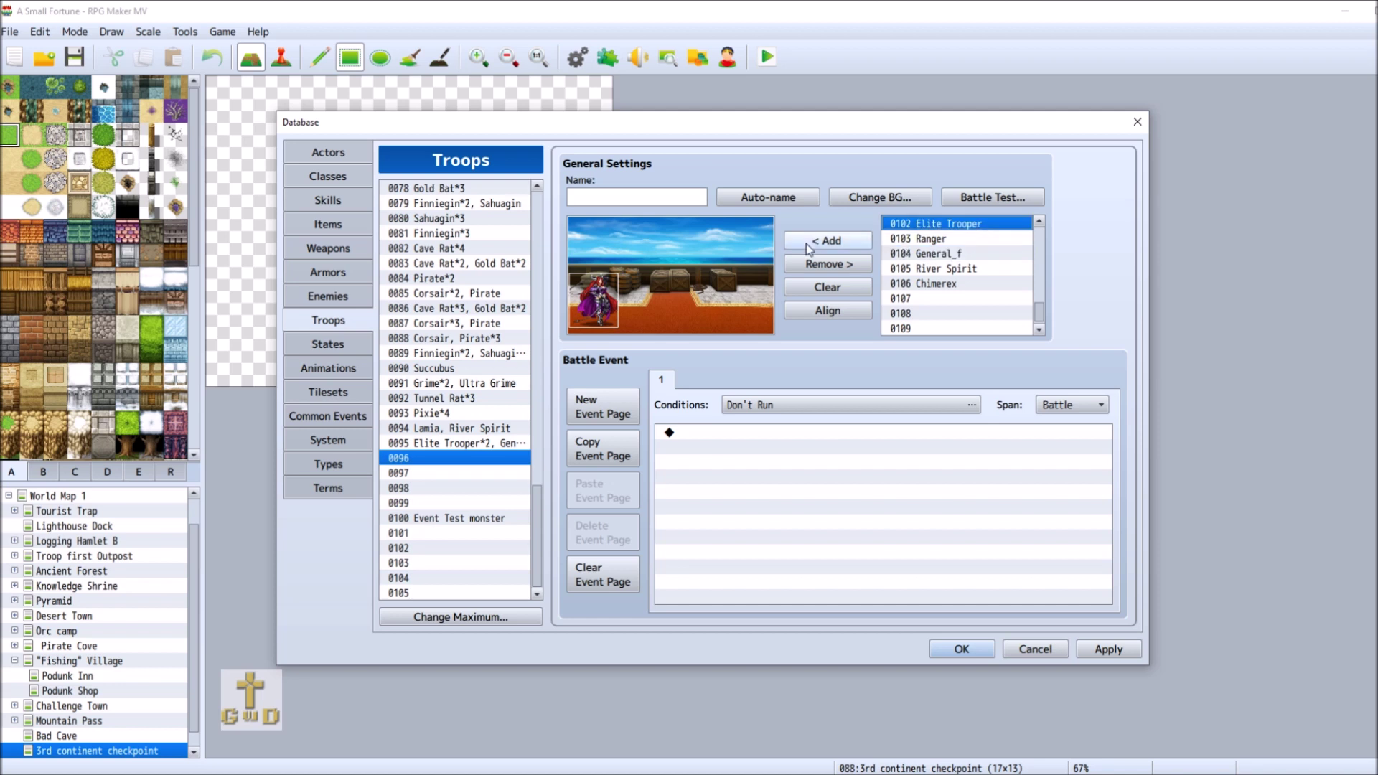
left_click(812, 248)
left_click(955, 238)
left_click(812, 240)
mouse_move(664, 302)
left_mouse_down()
mouse_move(640, 277)
mouse_move(661, 295)
mouse_move(638, 294)
left_mouse_up()
left_click(780, 205)
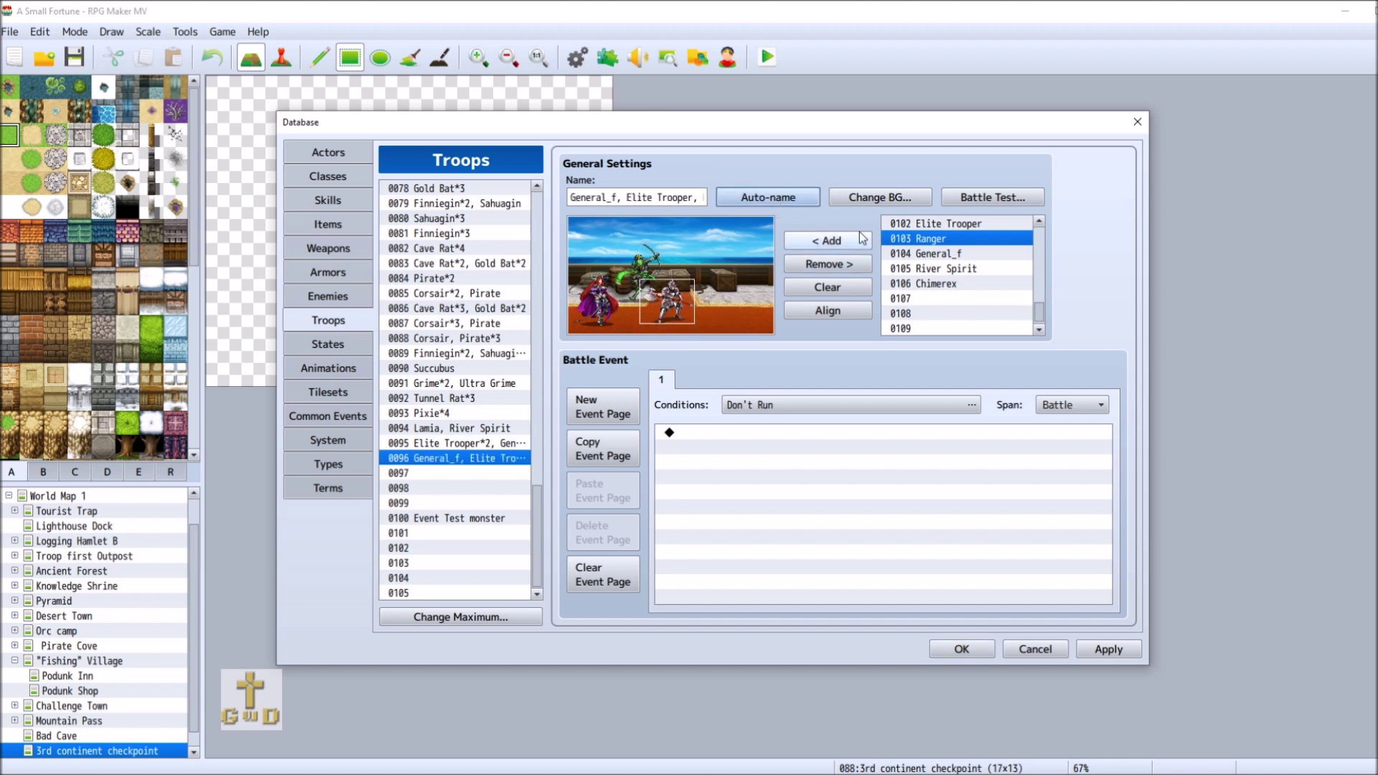
Build troop 0097 from a Ranger at the far left and an Elite Trooper beside it, and auto-name the troop.
left_click(450, 473)
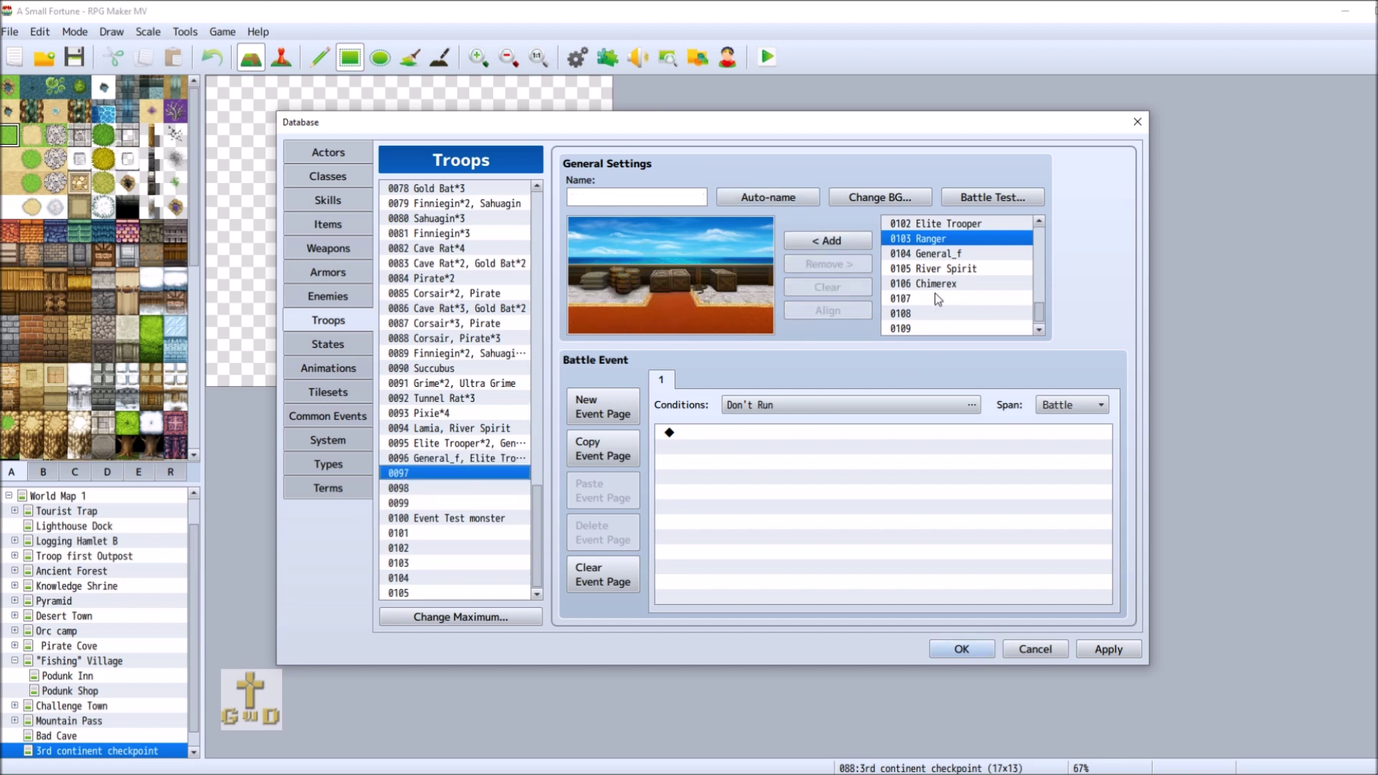
left_click(841, 243)
left_click_drag(656, 300, 616, 300)
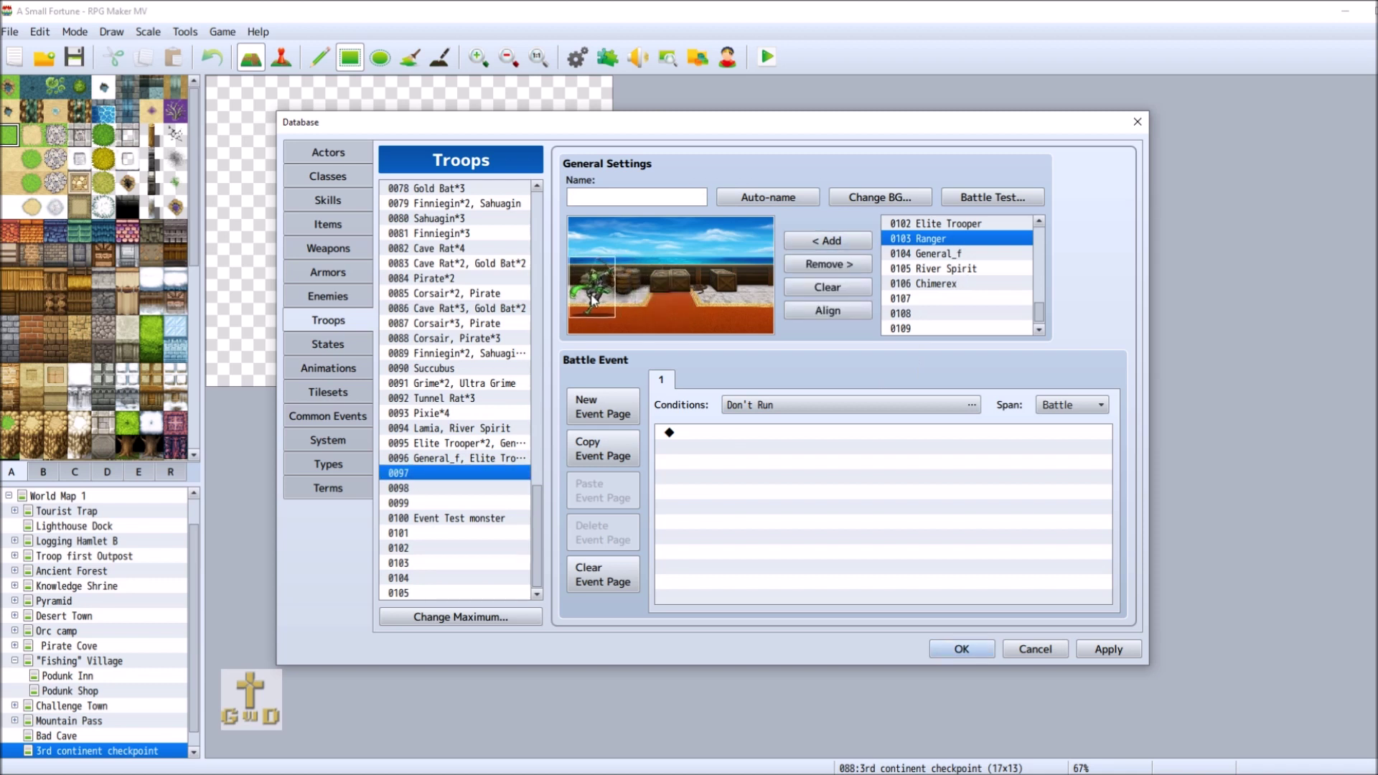
left_click(984, 227)
left_click(840, 239)
left_click_drag(672, 317, 648, 319)
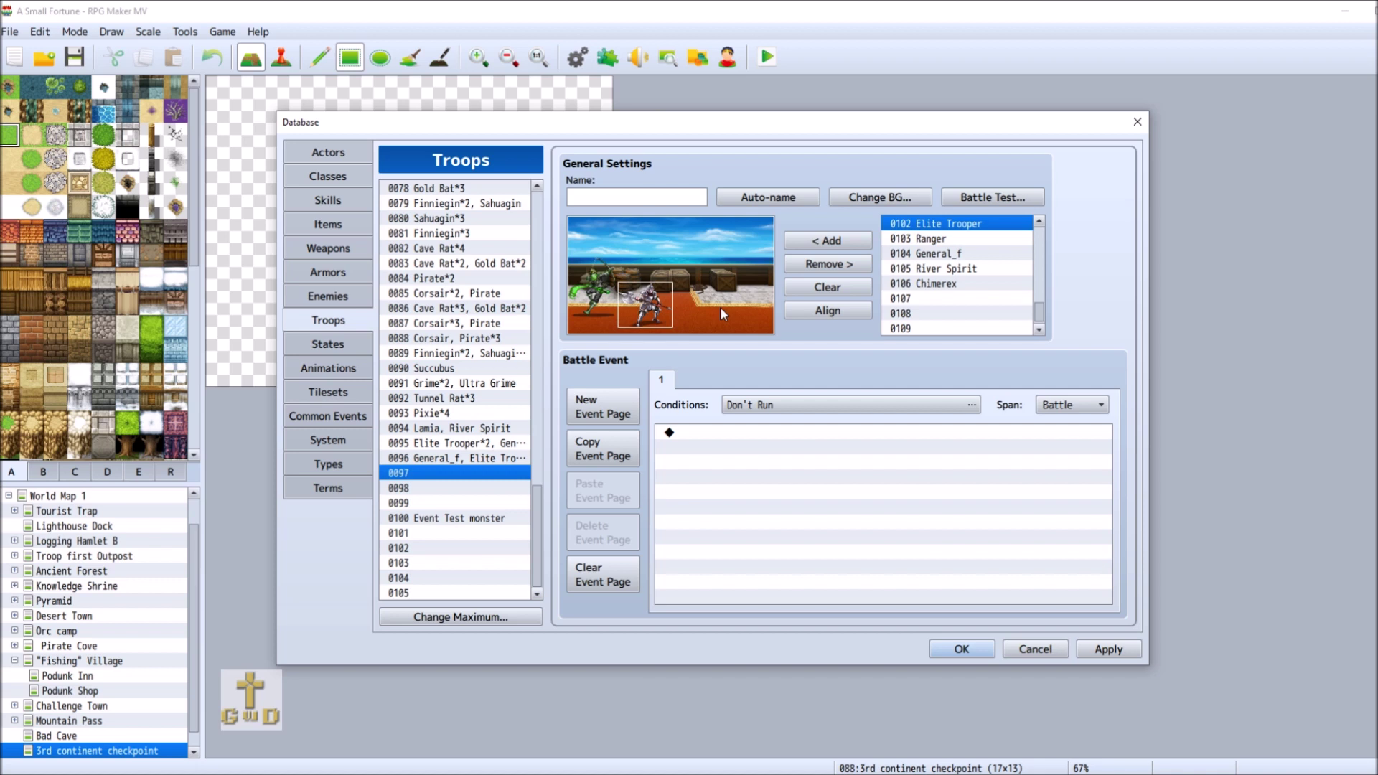
left_click(763, 203)
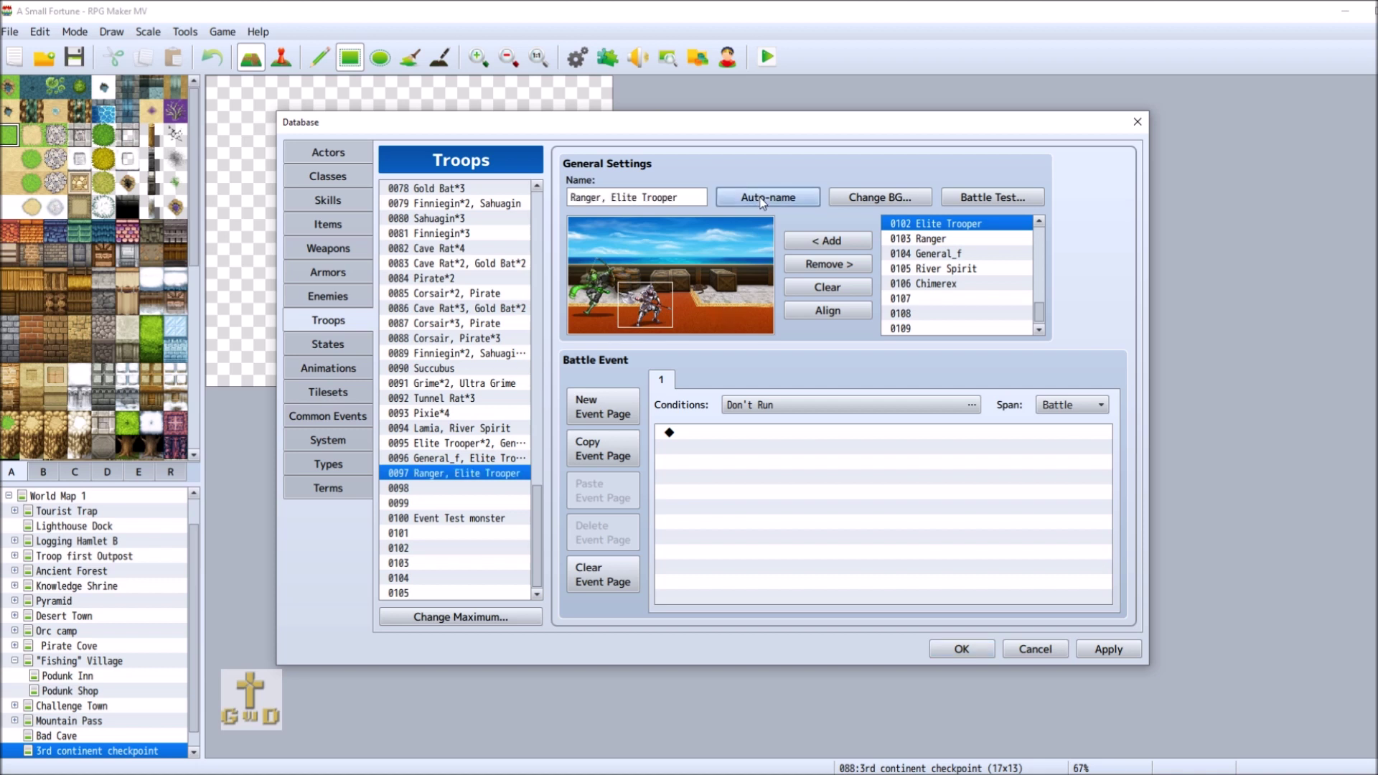
Add two Blood Hornets to troop 0098 and arrange them side by side on the left half of the battlefield.
left_click(444, 490)
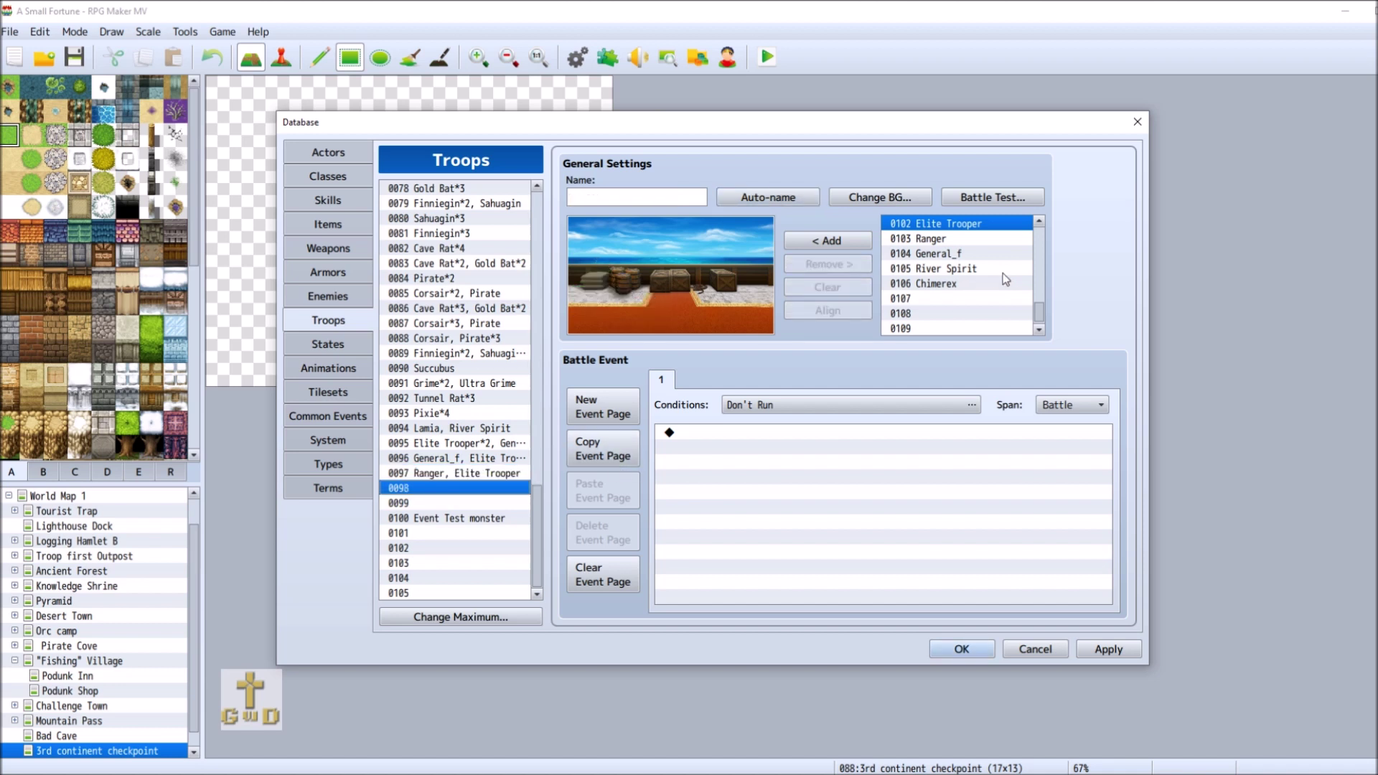
left_click_drag(1037, 317, 1038, 243)
left_click(970, 269)
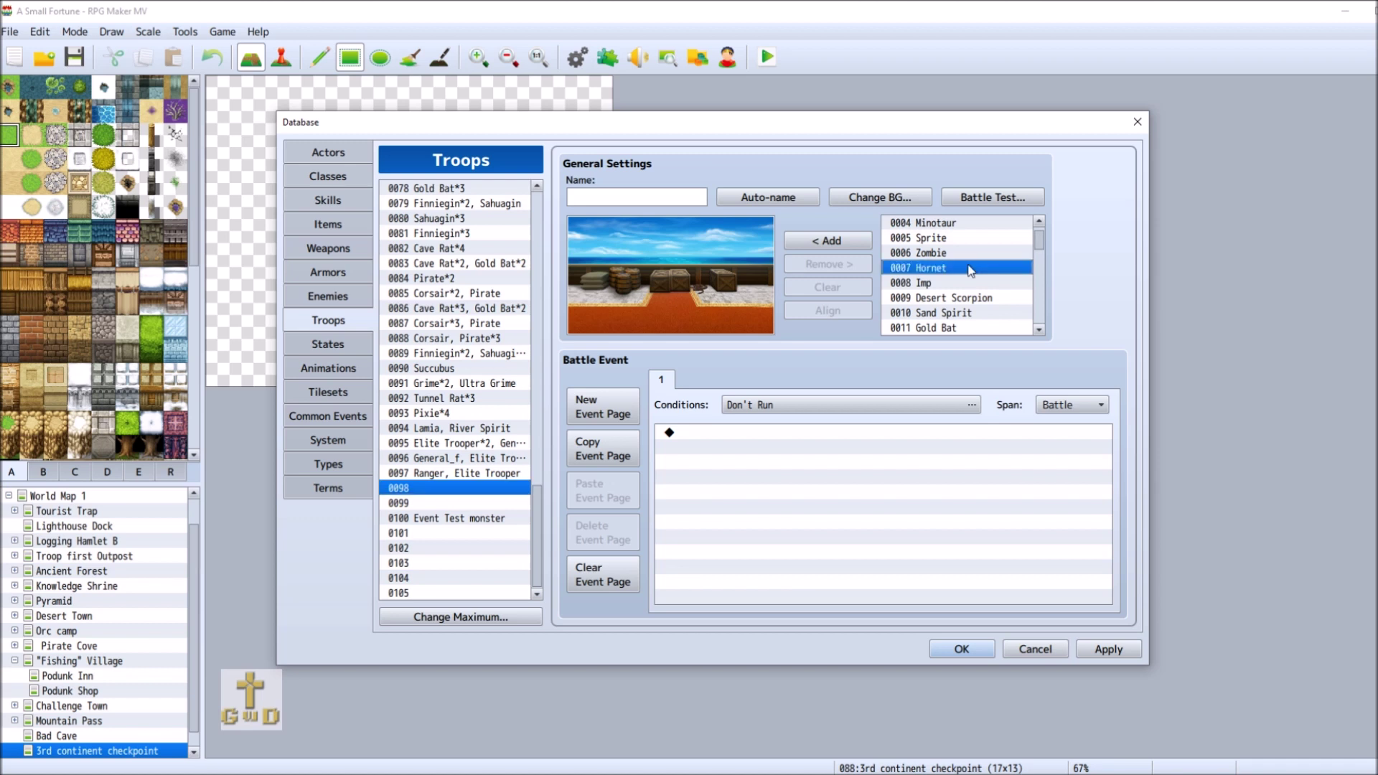
scroll(990, 320, "down", 1)
scroll(989, 321, "up", 2)
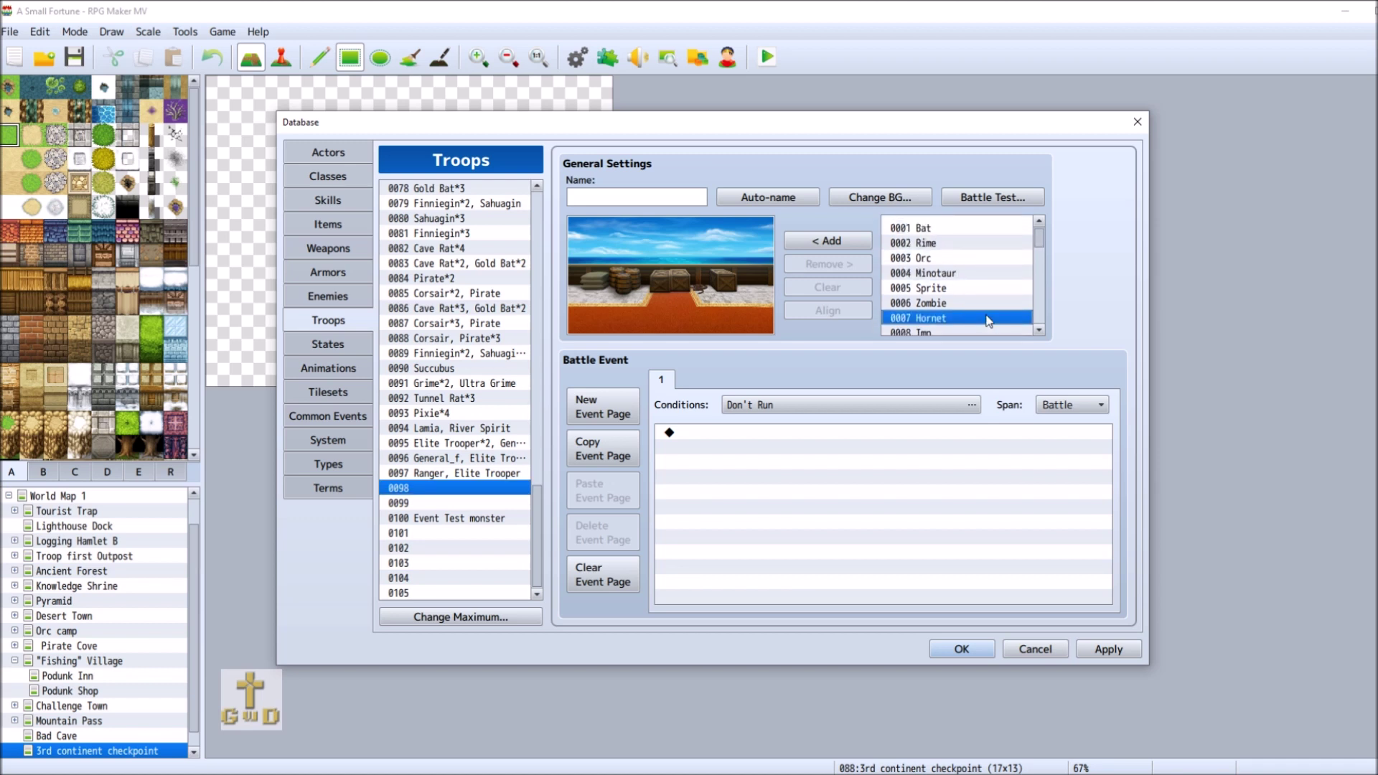
scroll(989, 321, "down", 4)
left_click(978, 284)
left_click(817, 240)
left_click(817, 240)
mouse_move(650, 312)
left_mouse_down()
mouse_move(608, 259)
mouse_move(623, 280)
mouse_move(606, 301)
mouse_move(649, 288)
left_mouse_up()
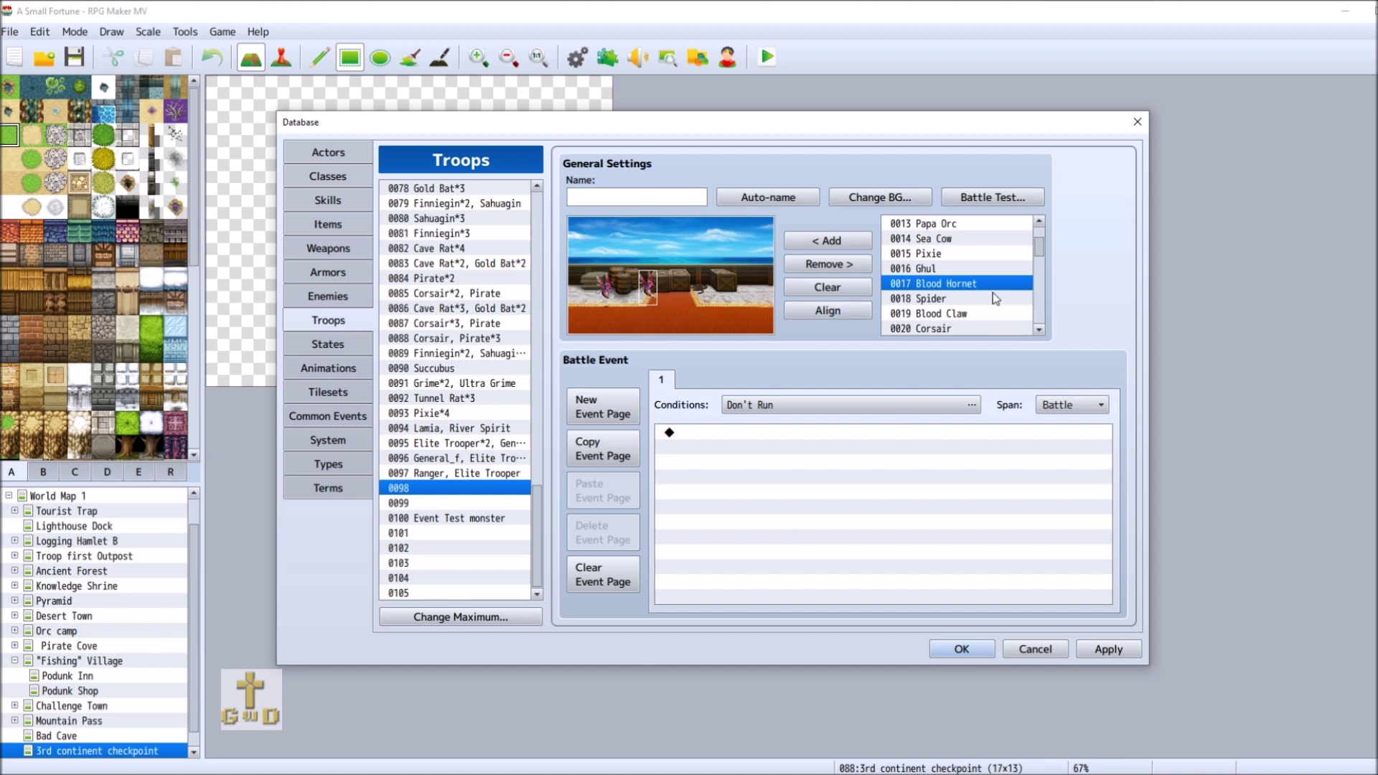
Add a Pixie to troop 0098 beside the Blood Hornets and auto-name the troop.
left_click(933, 253)
left_click(827, 240)
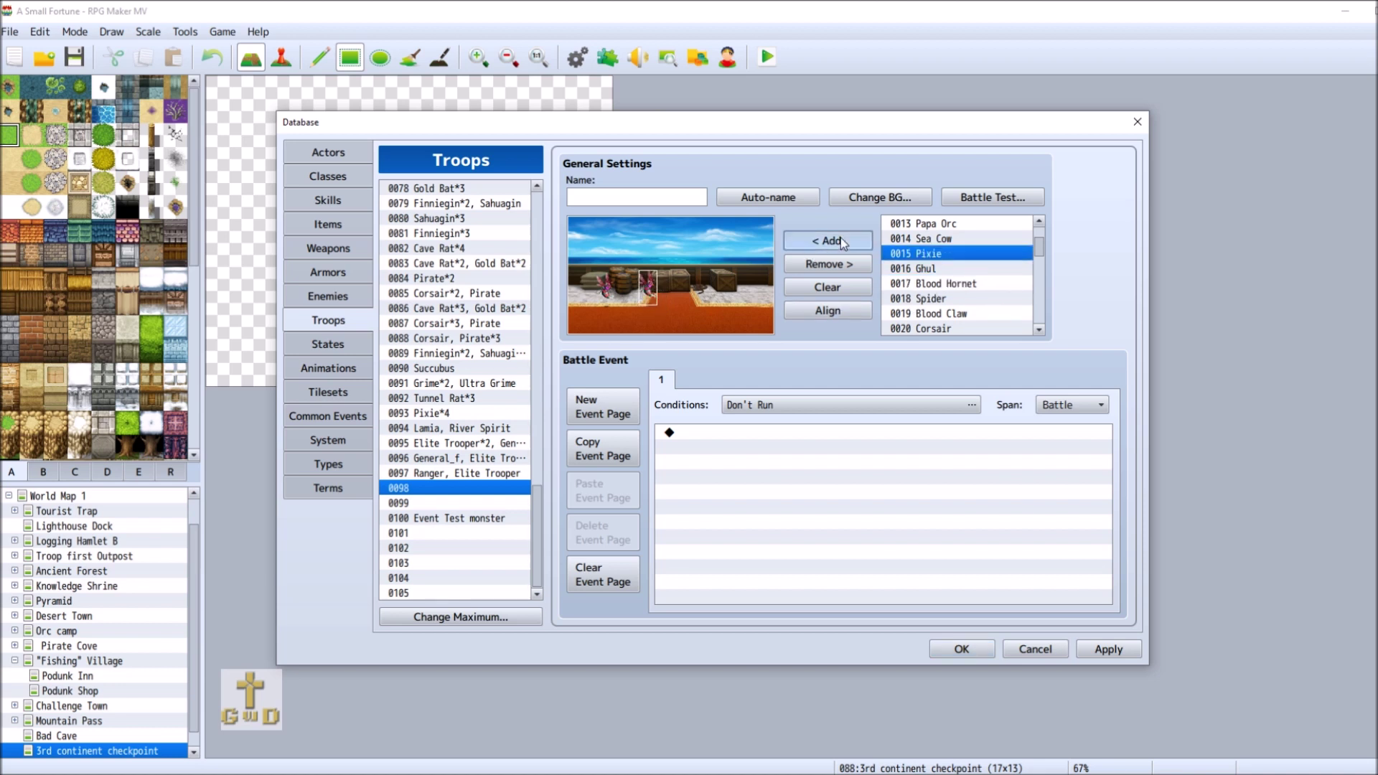
key("Down")
Add a Chimerex to troop 0099, place it at the far left of the battlefield, and auto-name the troop.
left_click_drag(1041, 251, 1040, 316)
left_click(949, 269)
left_click(804, 239)
left_click_drag(661, 282, 635, 292)
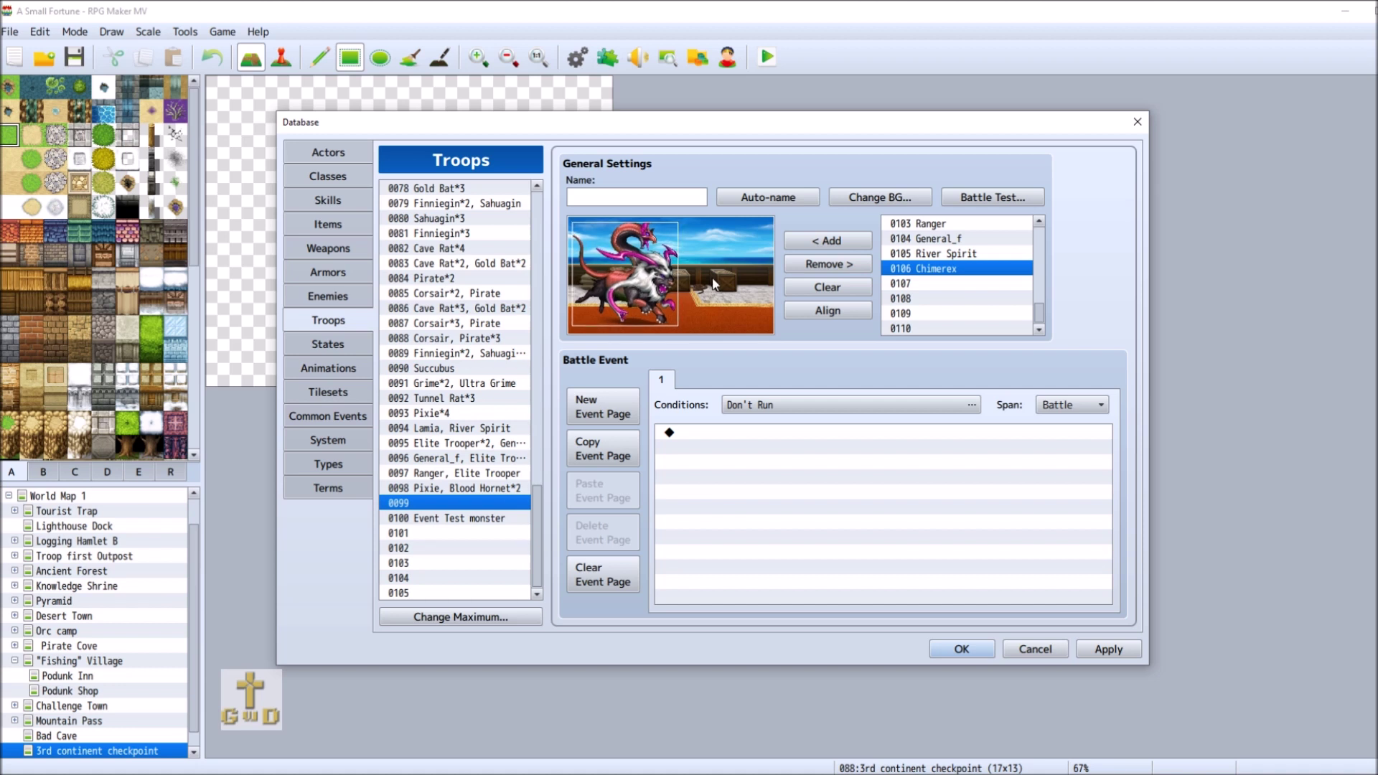
left_click(768, 198)
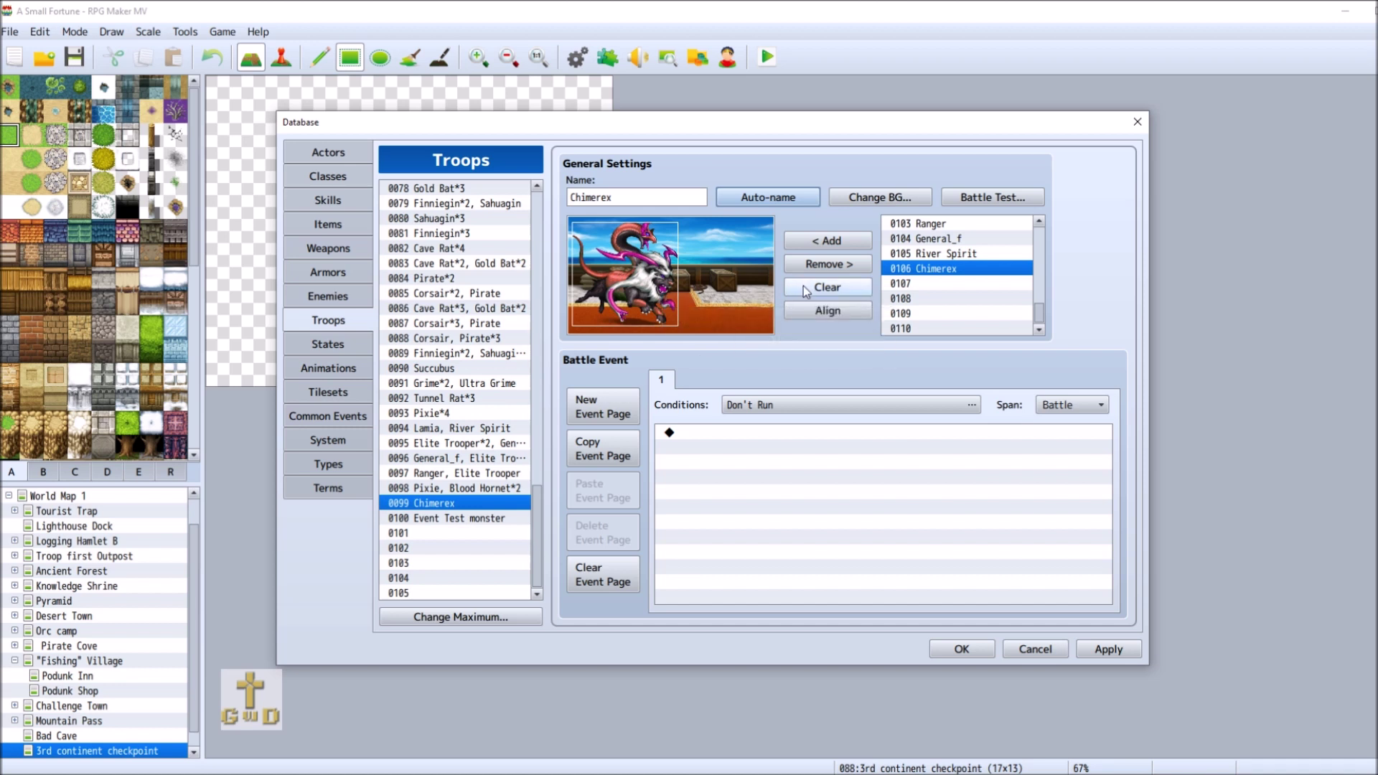
Add a Lamia to troop 0101, place it slightly left of the battlefield's centre, and auto-name the troop.
left_click(457, 533)
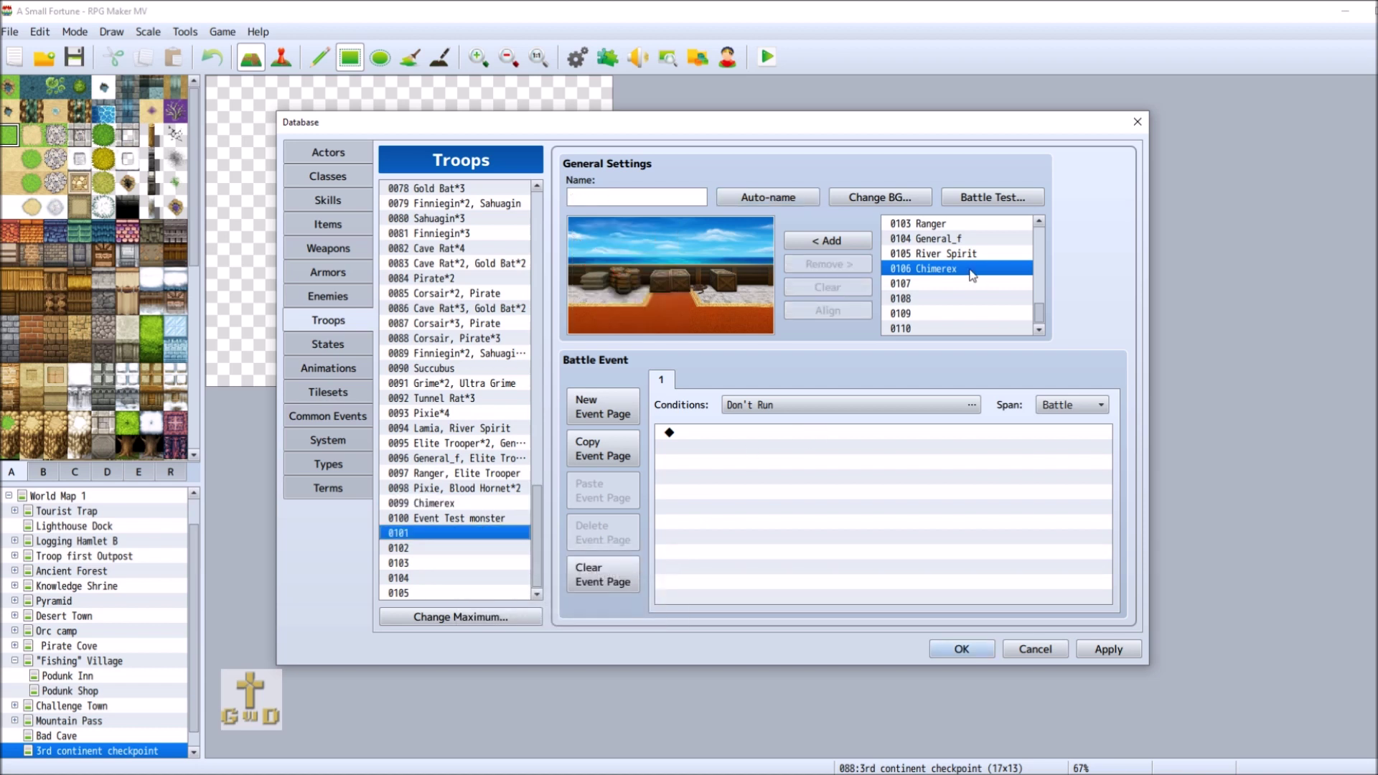
left_click_drag(1039, 313, 1041, 267)
left_click(948, 242)
left_click(829, 241)
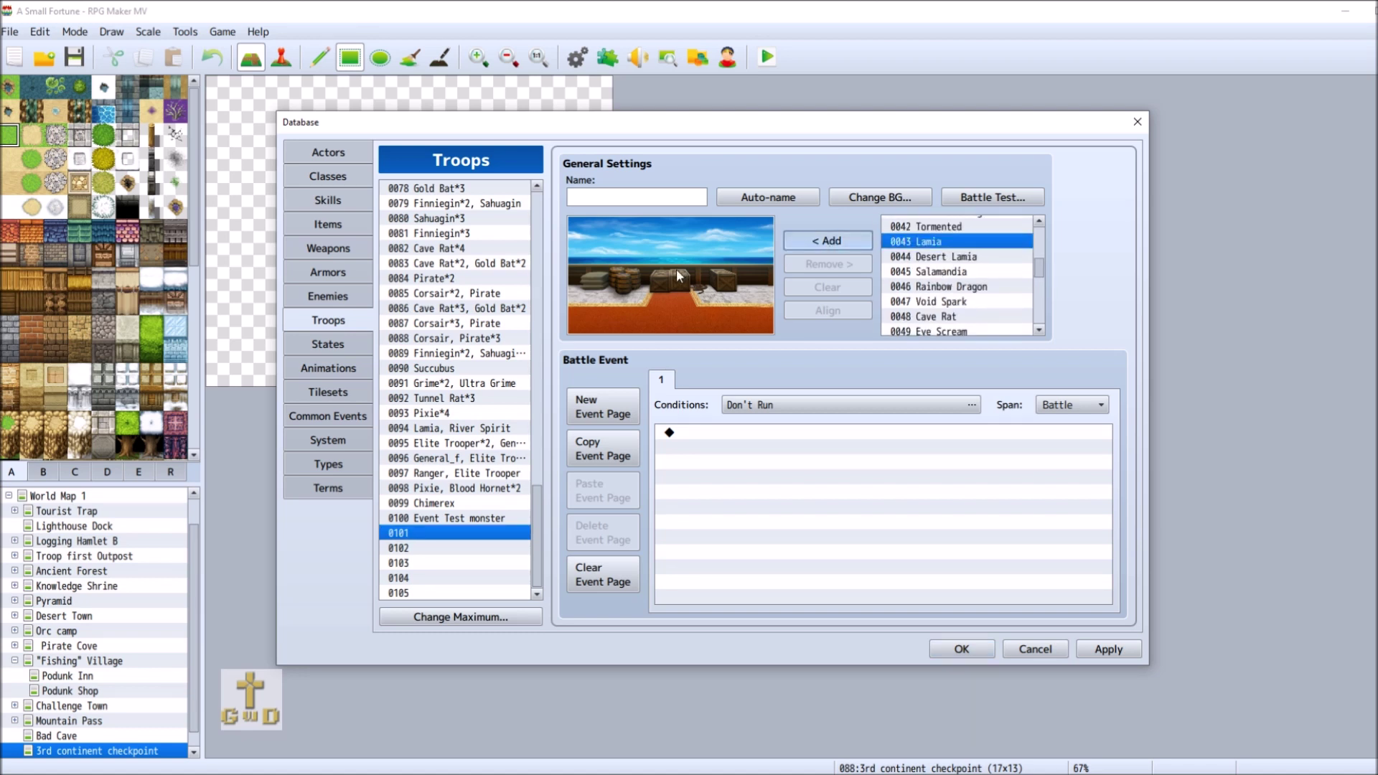
mouse_move(672, 287)
left_mouse_down()
mouse_move(640, 282)
mouse_move(653, 287)
left_mouse_up()
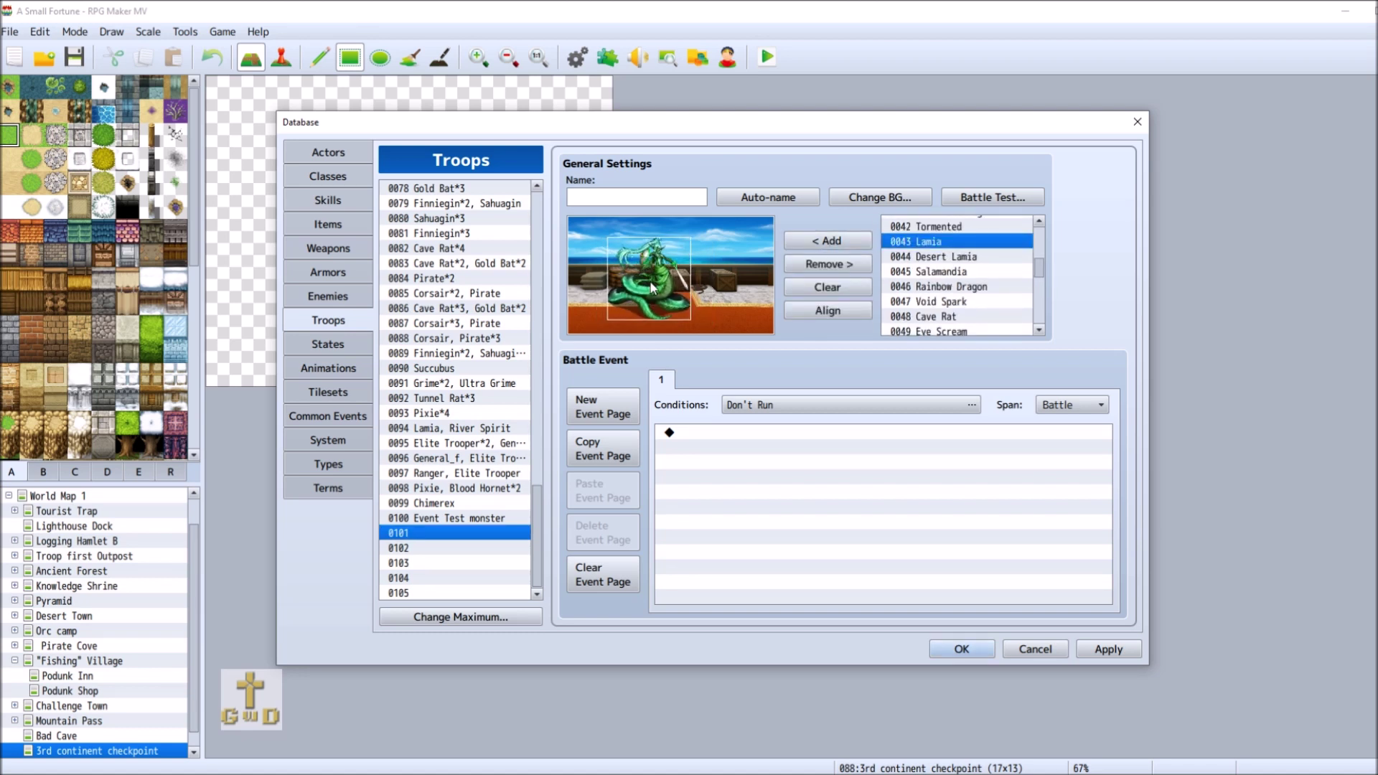
left_click(766, 204)
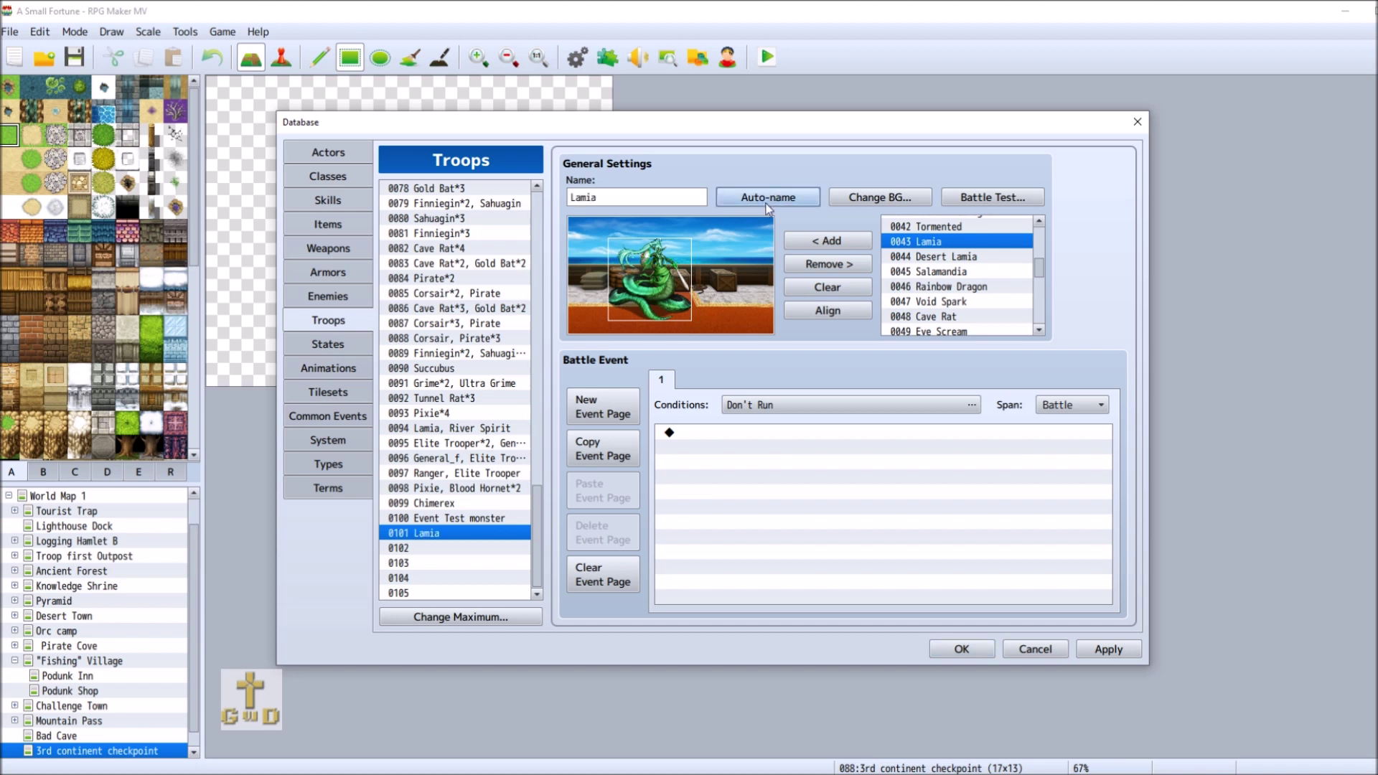
Add two Elite Troopers to troop 0102, adjust their placement on the battlefield, and auto-name the troop.
left_click(434, 549)
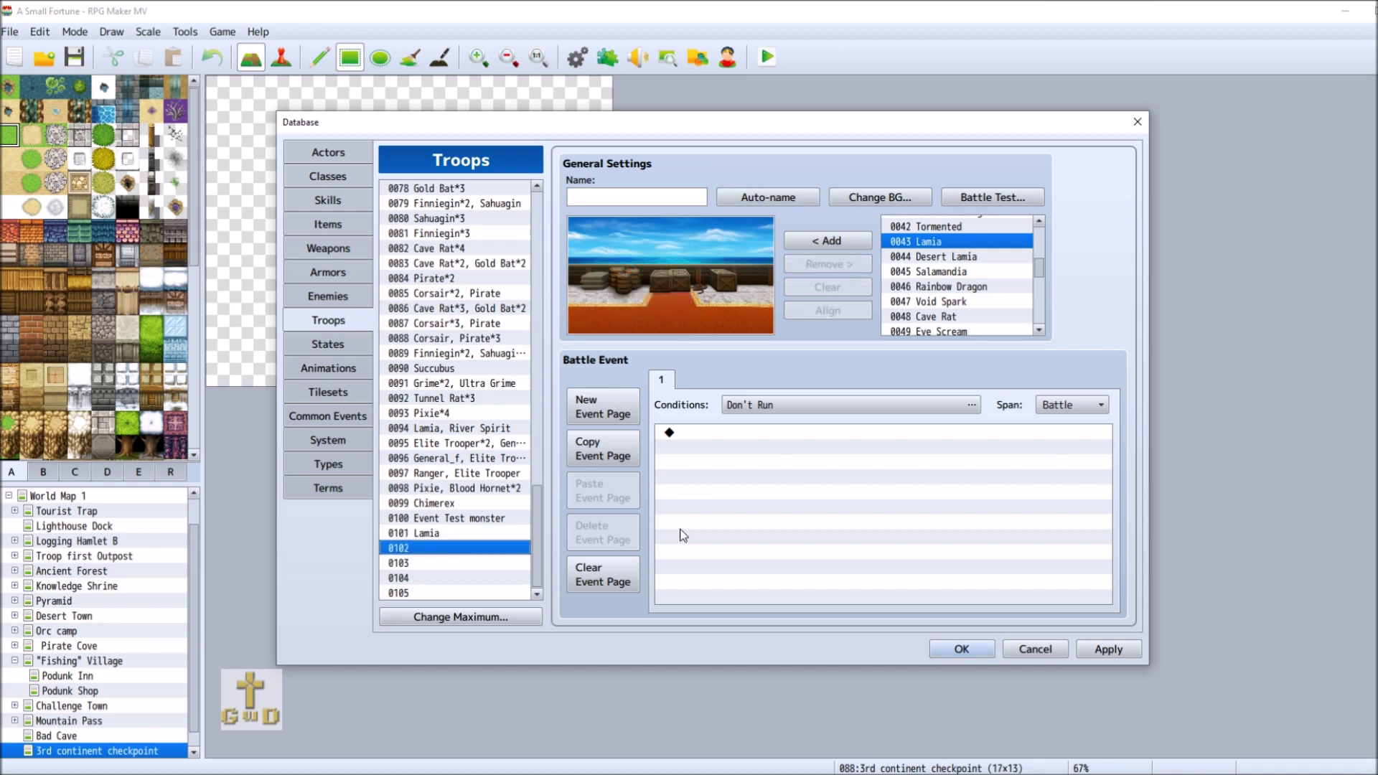
scroll(1040, 265, "down", 19)
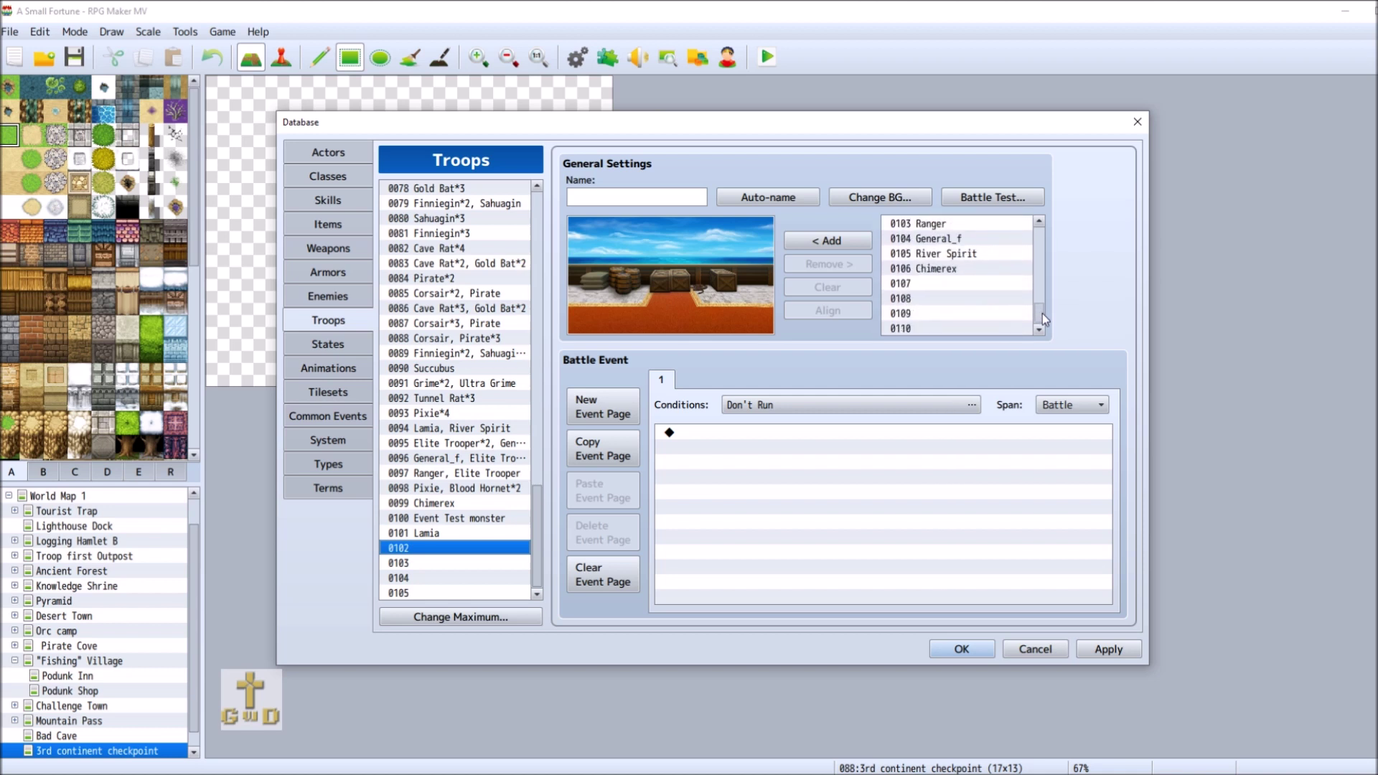
scroll(975, 293, "down", 1)
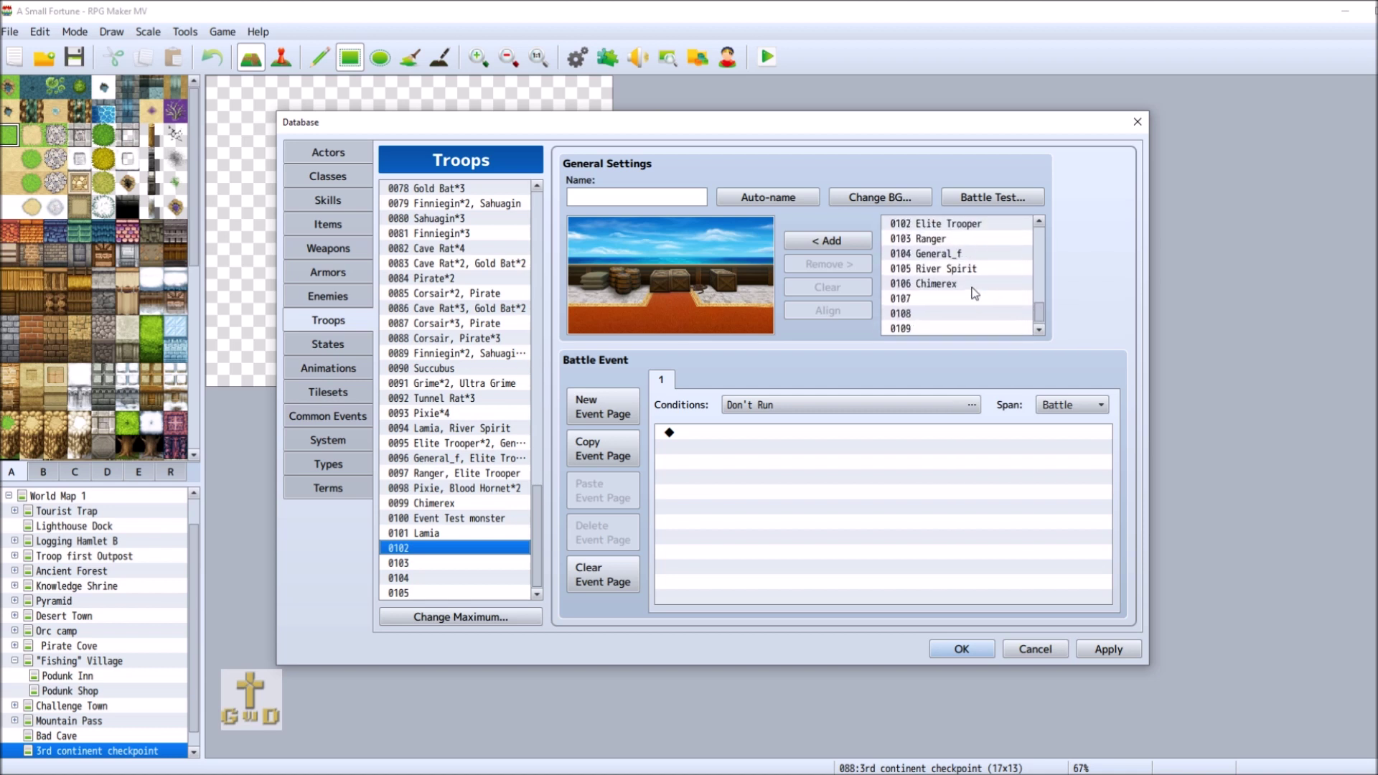
left_click(981, 225)
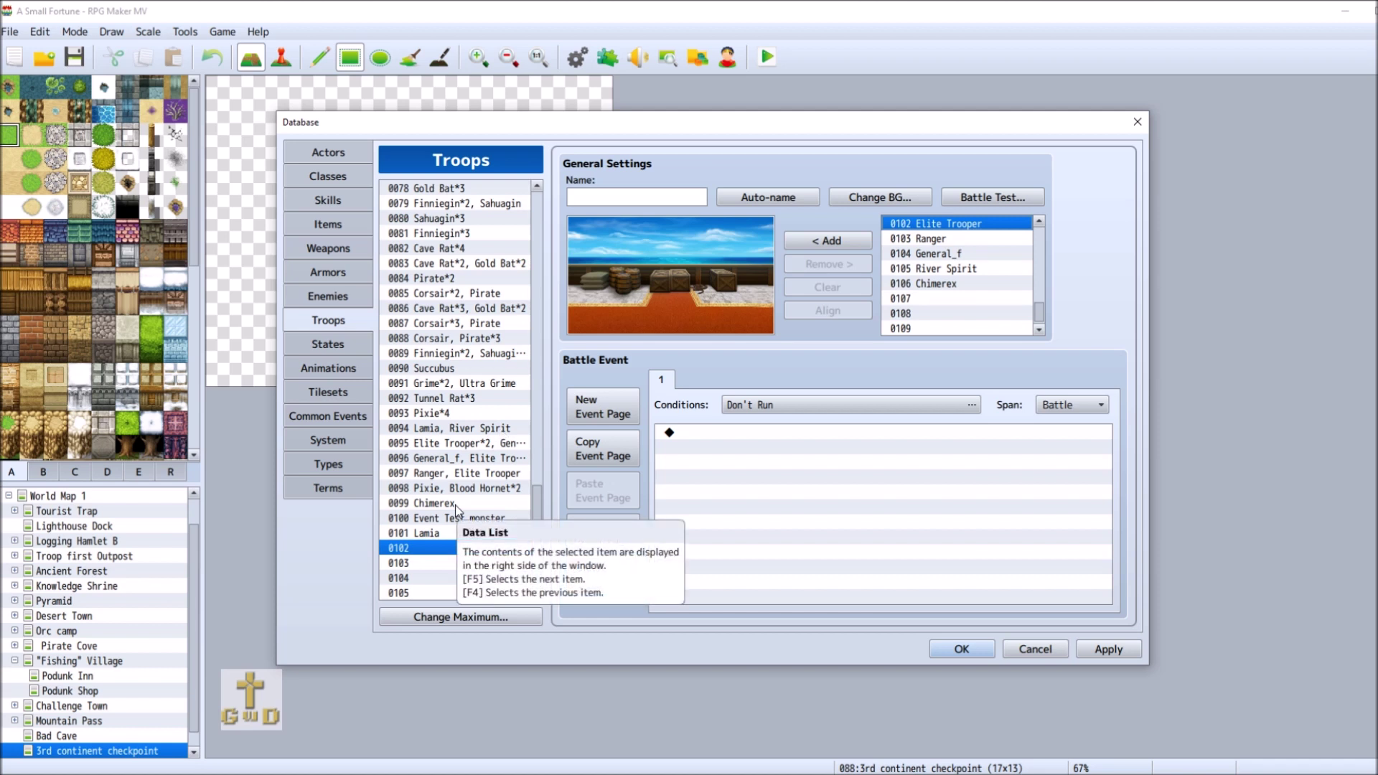
left_click(828, 240)
left_click(828, 239)
mouse_move(642, 316)
left_mouse_down()
mouse_move(624, 298)
mouse_move(654, 296)
mouse_move(636, 315)
left_mouse_up()
left_click(762, 205)
Add two River Spirits to troop 0103, place them diagonally on the left half of the battlefield, and auto-name the troop.
left_click(457, 563)
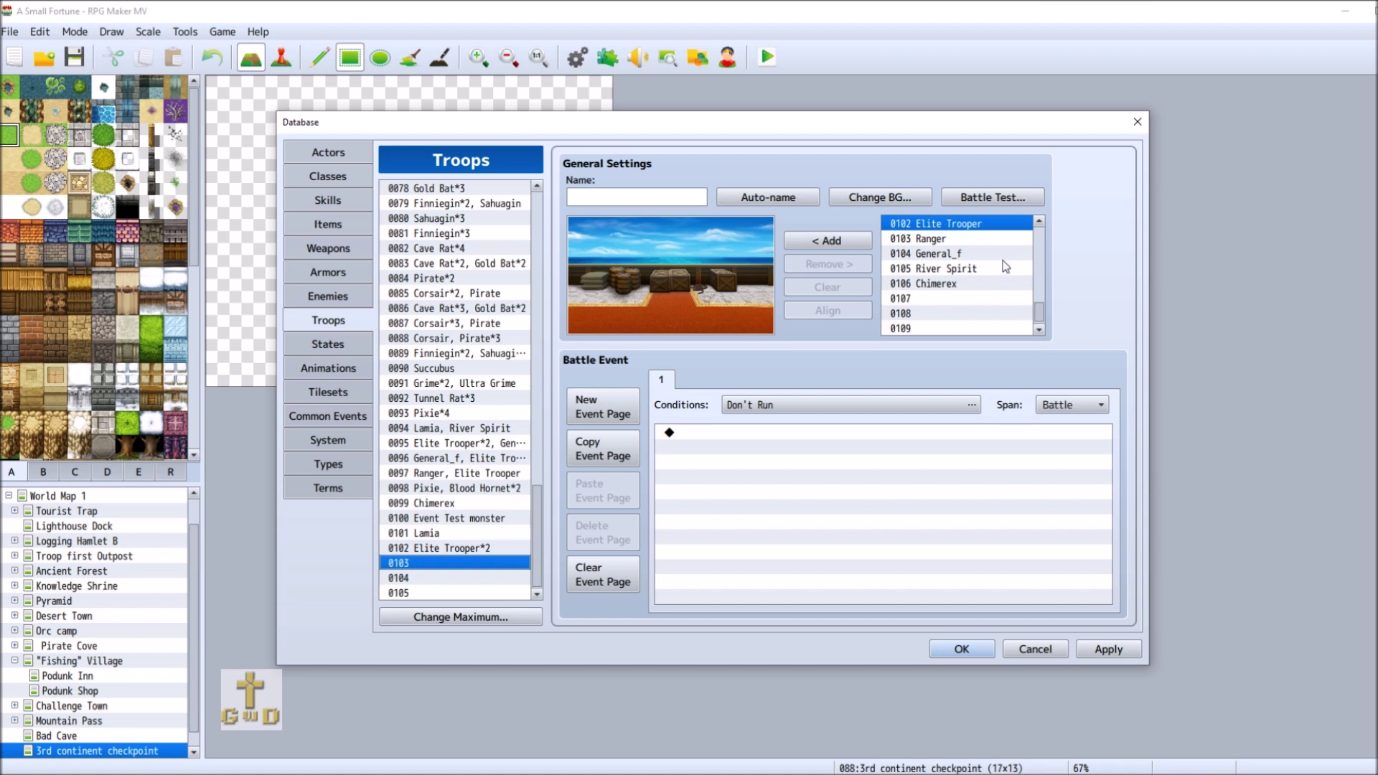
left_click(1002, 270)
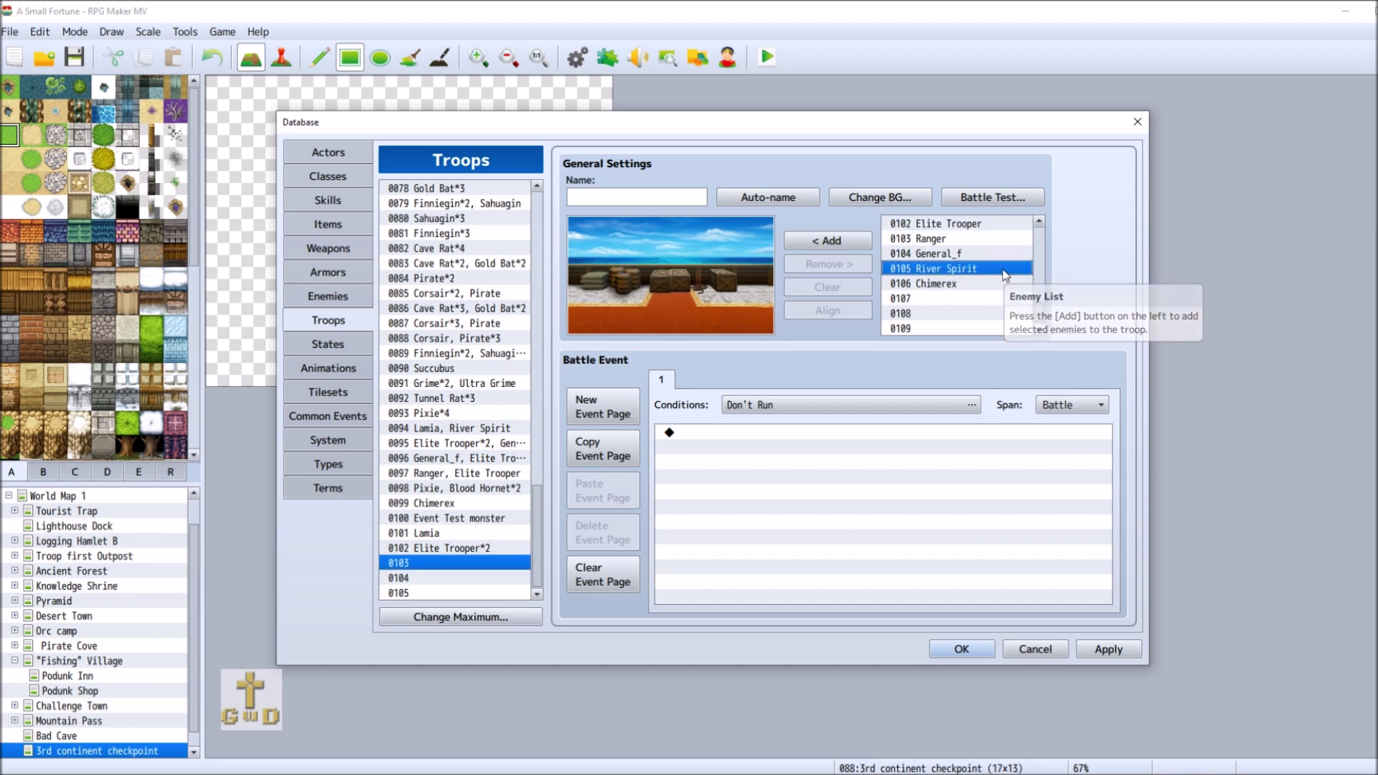
left_click(816, 243)
left_click(816, 243)
left_click_drag(649, 307, 607, 280)
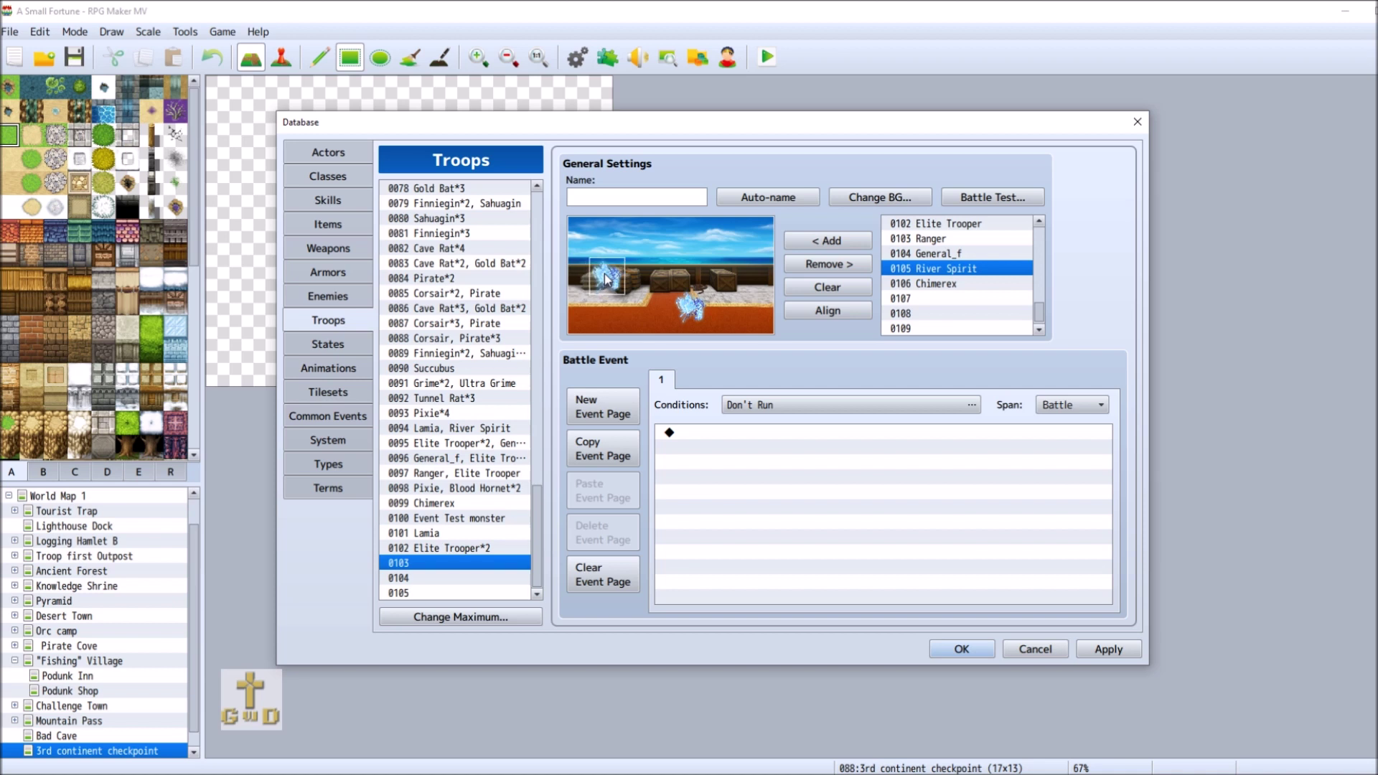
left_click_drag(695, 309, 656, 252)
left_click(769, 198)
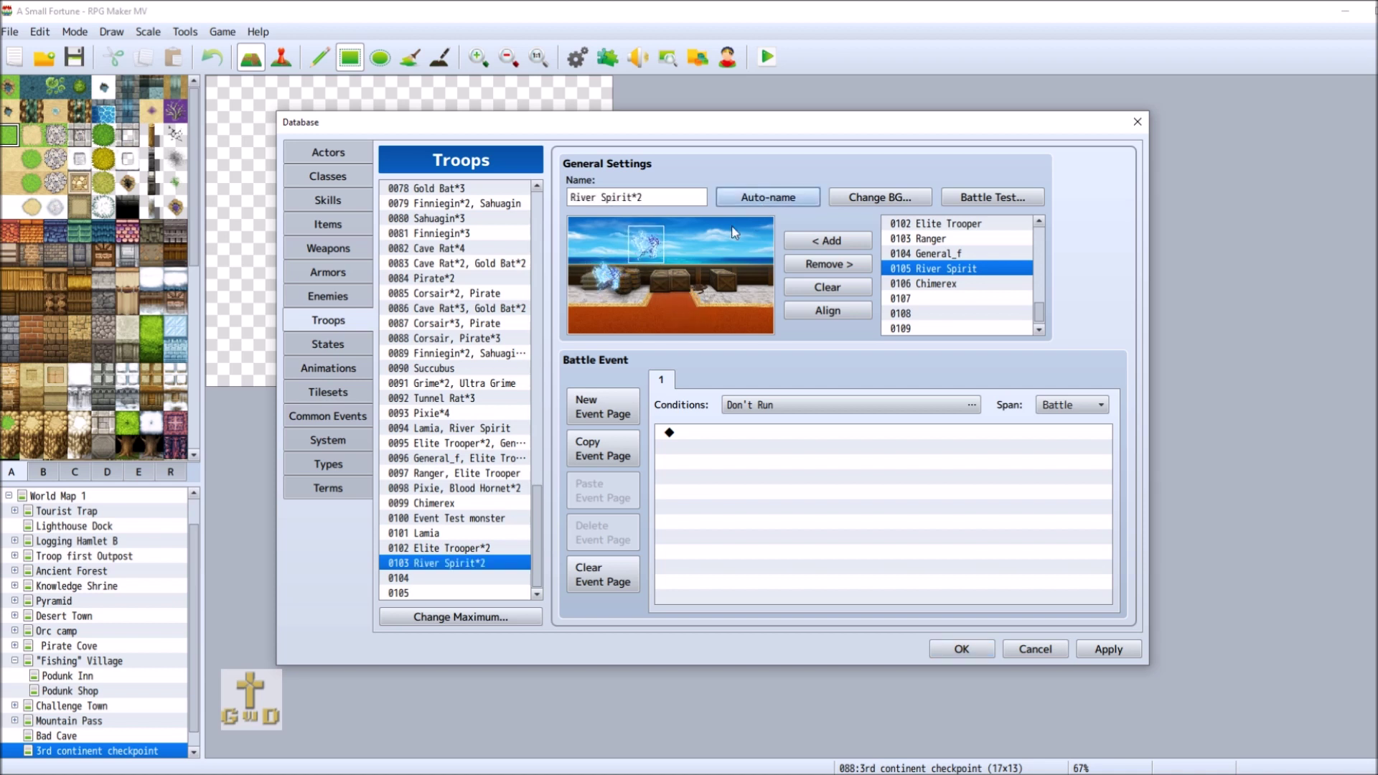
Add two River Spirits to troop 0104 and place them side by side in the upper left of the battlefield.
left_click(467, 578)
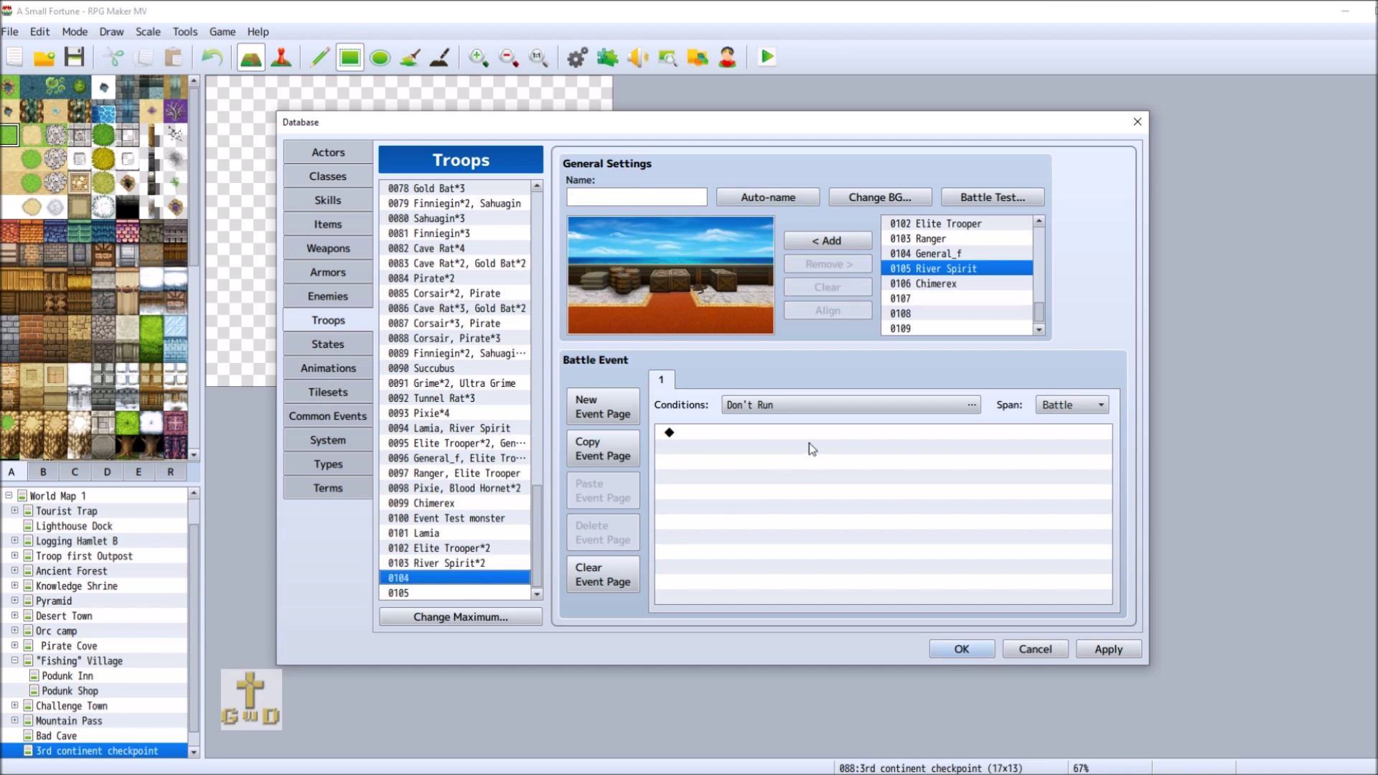
double_click(828, 240)
left_click_drag(653, 312, 608, 292)
left_click_drag(691, 310, 657, 245)
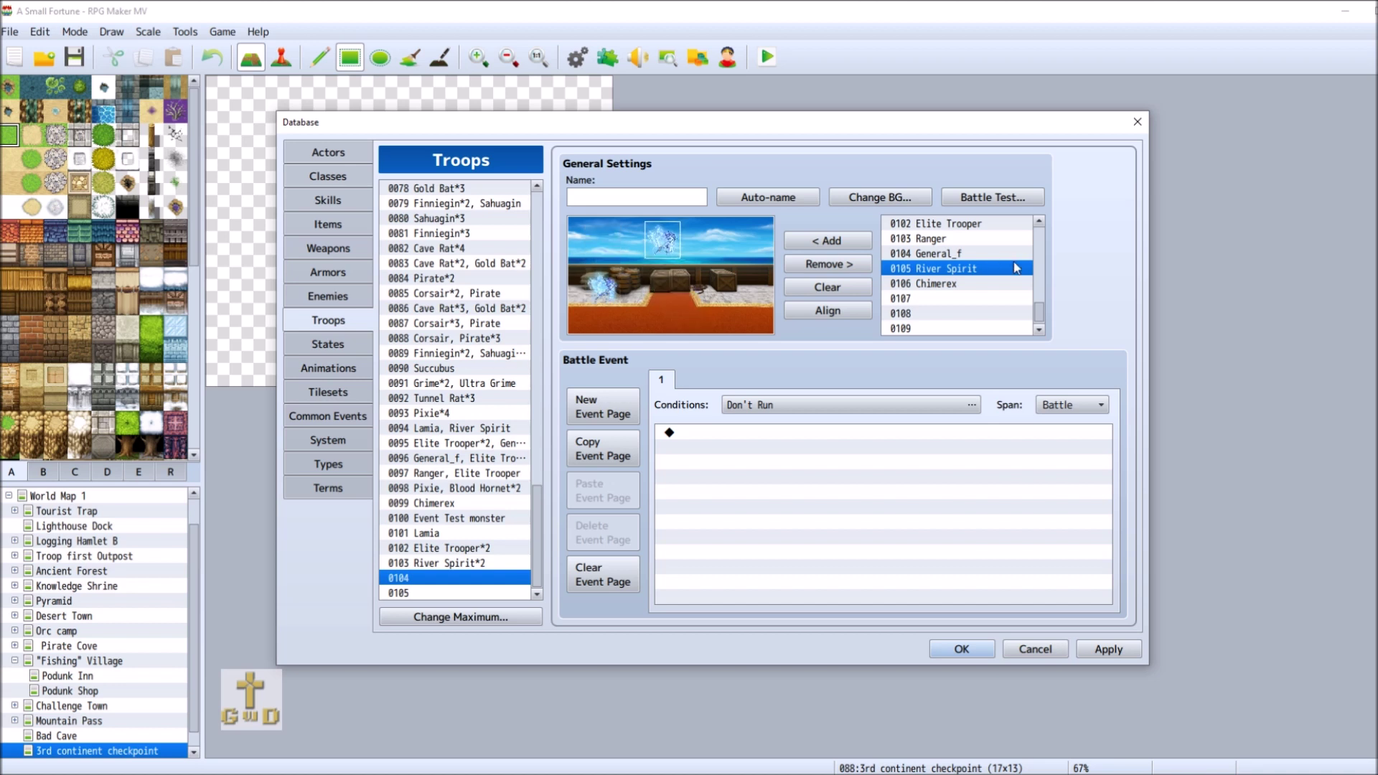
left_click_drag(1039, 312, 1039, 250)
left_click_drag(609, 291, 610, 246)
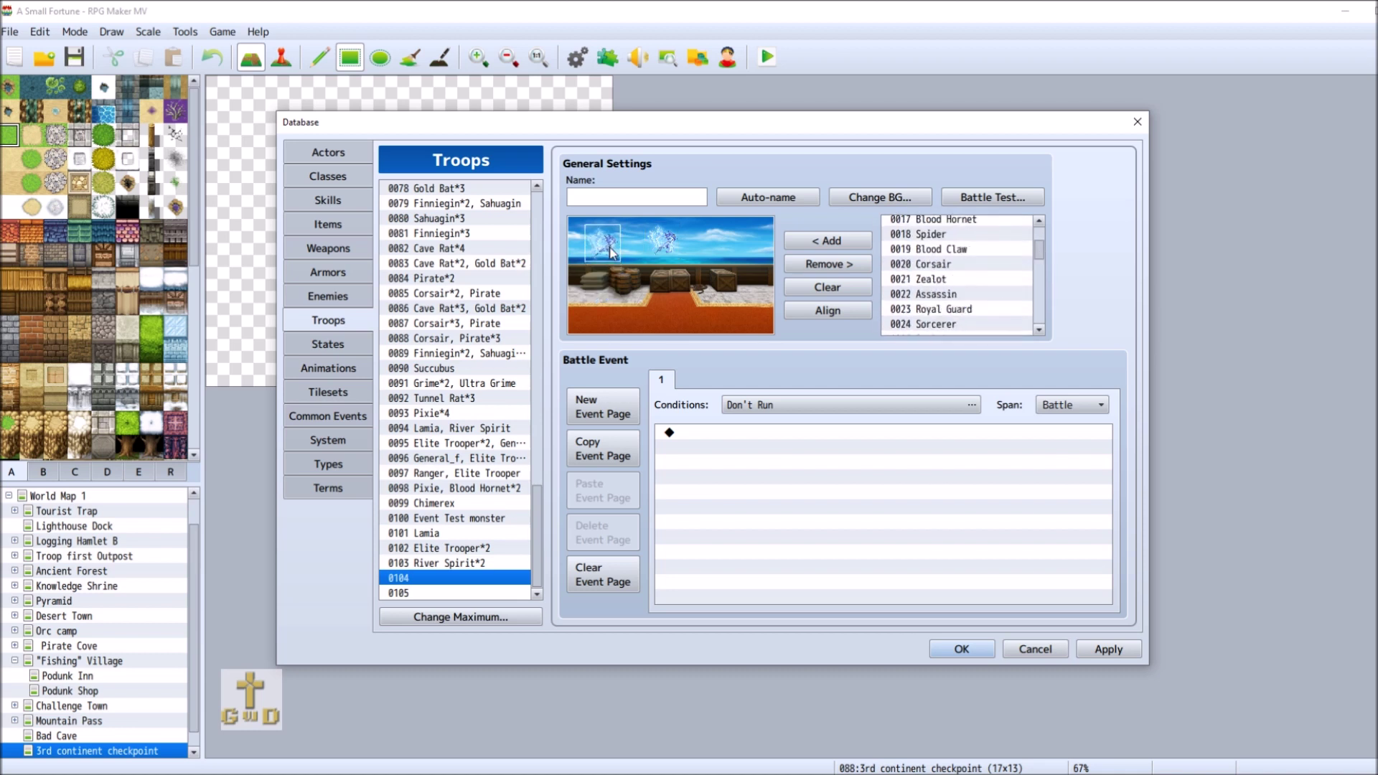
Add two Blood Hornets to troop 0104 below the River Spirits and auto-name the troop.
left_click(978, 220)
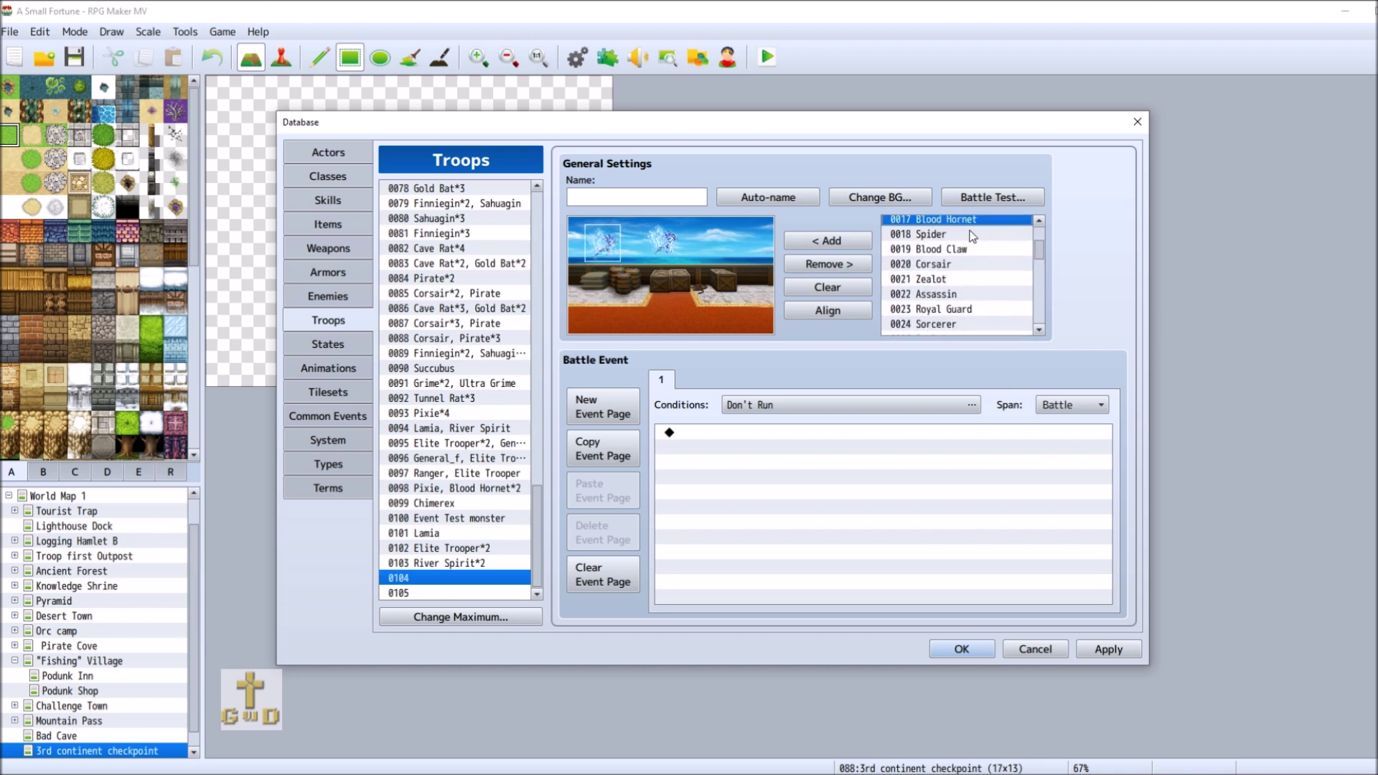
left_click(831, 240)
left_click(825, 241)
left_click_drag(670, 304, 662, 289)
left_click(787, 200)
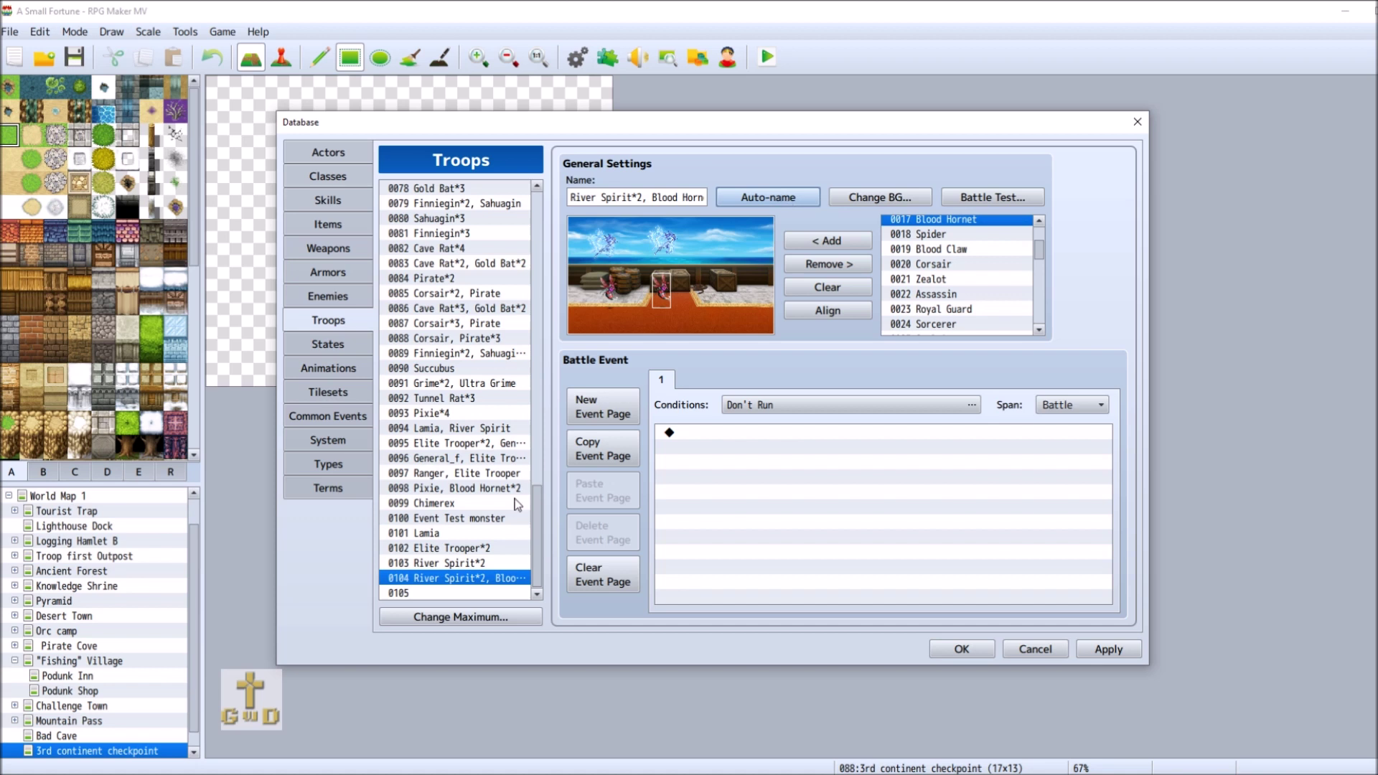
Add a Blood Hornet and a River Spirit to troop 0105, place the spirit to the hornet's upper left, and auto-name the troop.
left_click(477, 594)
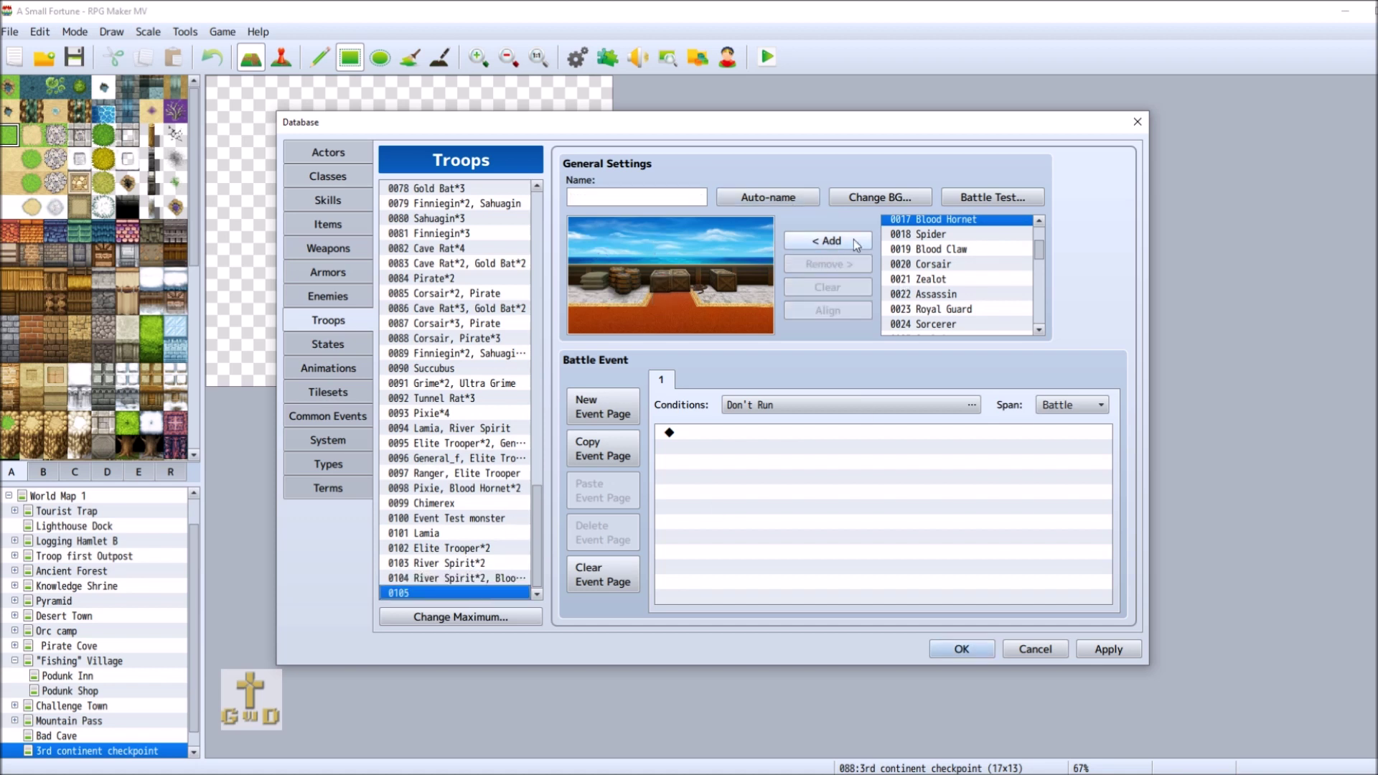
left_click(831, 240)
left_click(653, 295)
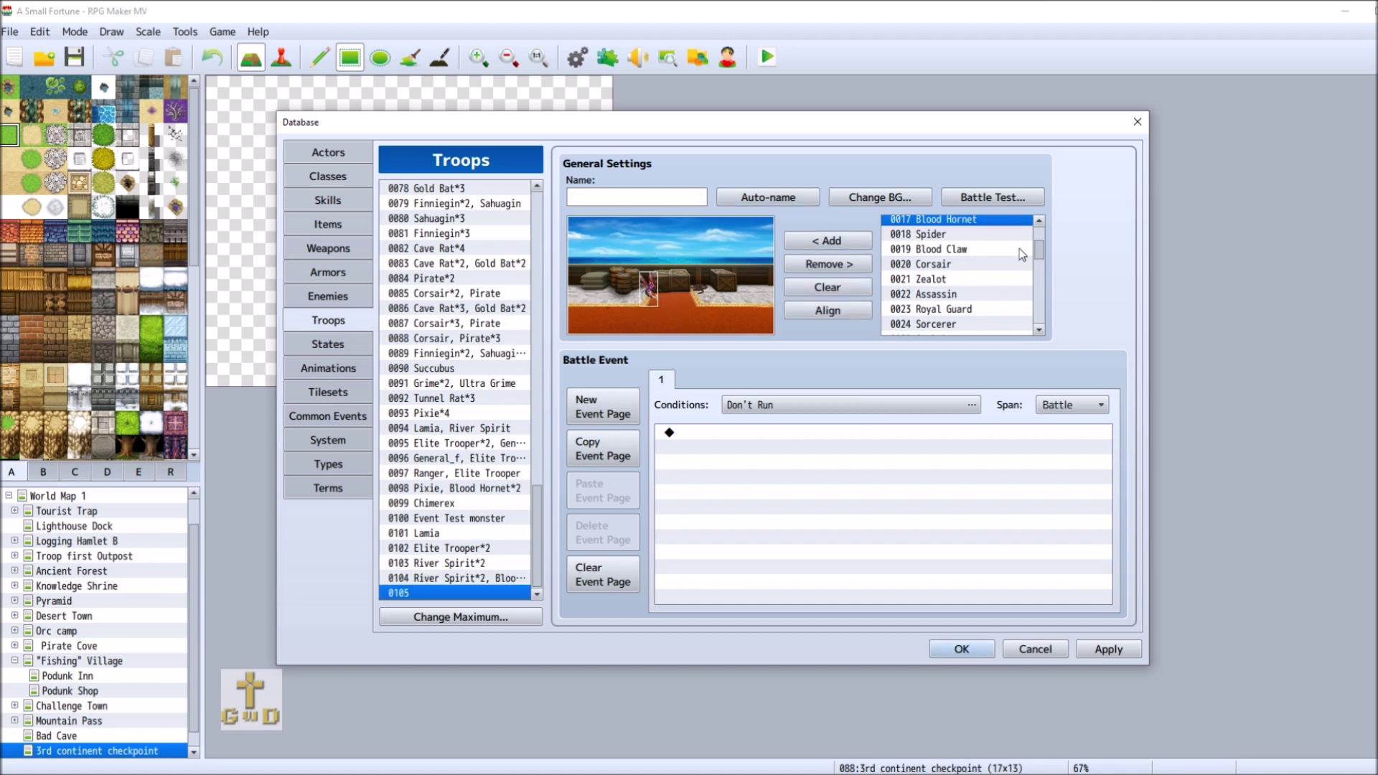
left_click_drag(1044, 251, 1041, 320)
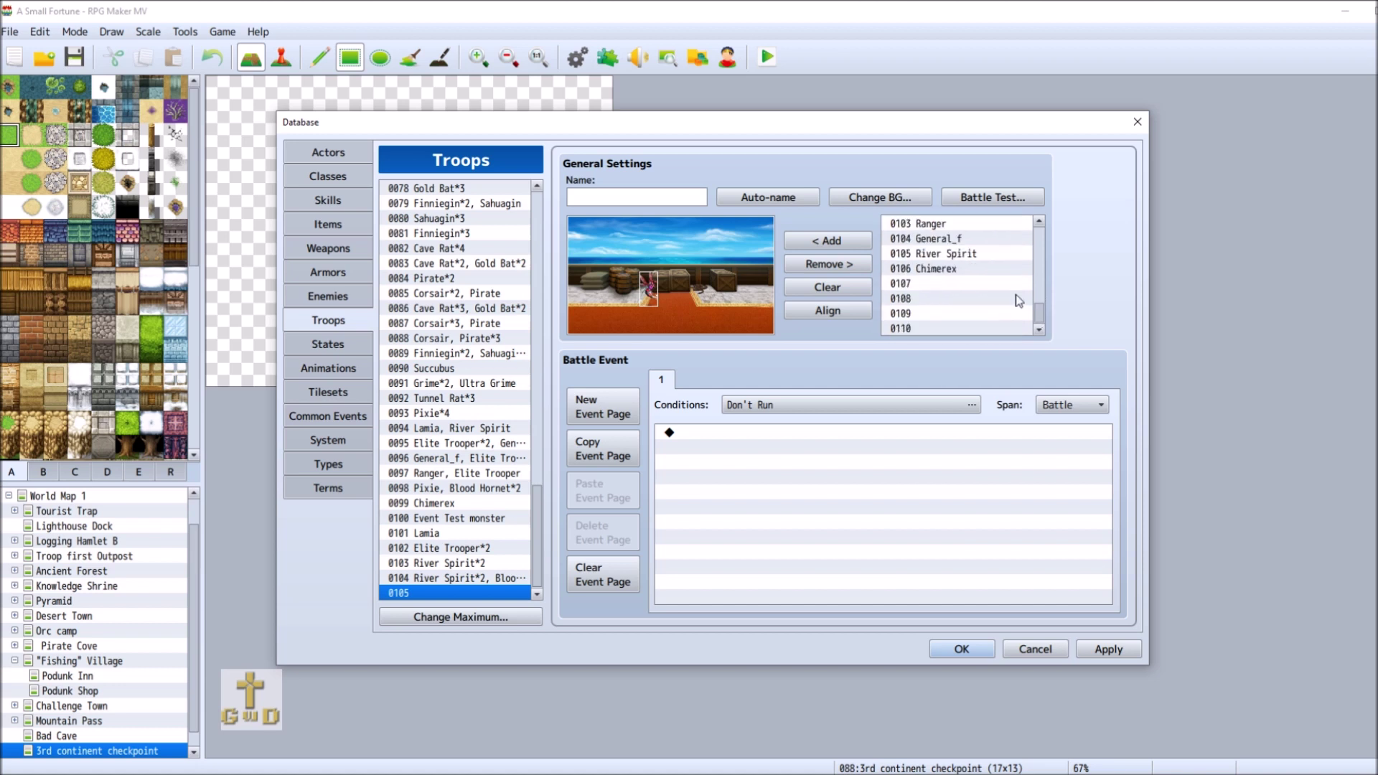
left_click(977, 255)
left_click(819, 244)
left_click_drag(650, 291, 599, 252)
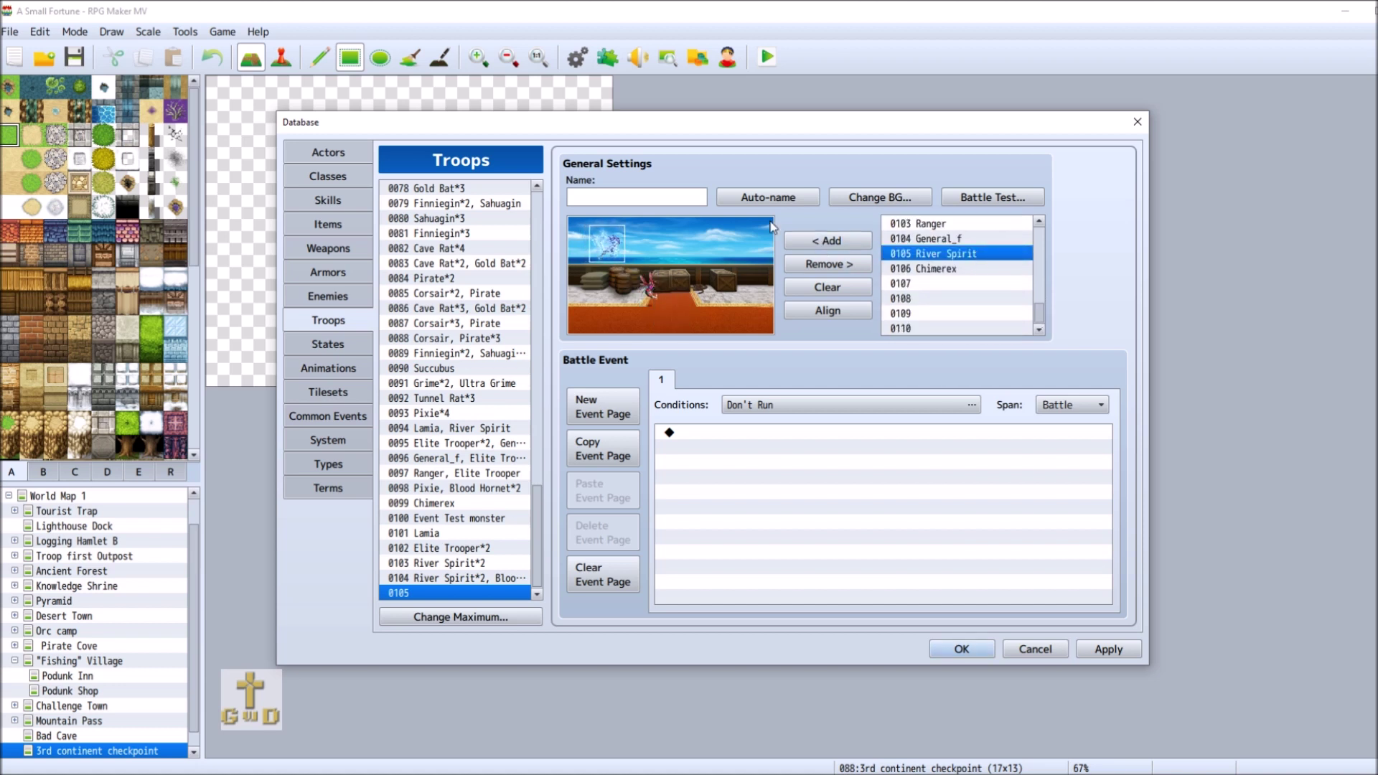
left_click(767, 197)
Raise the maximum number of troops to 125.
left_click(465, 616)
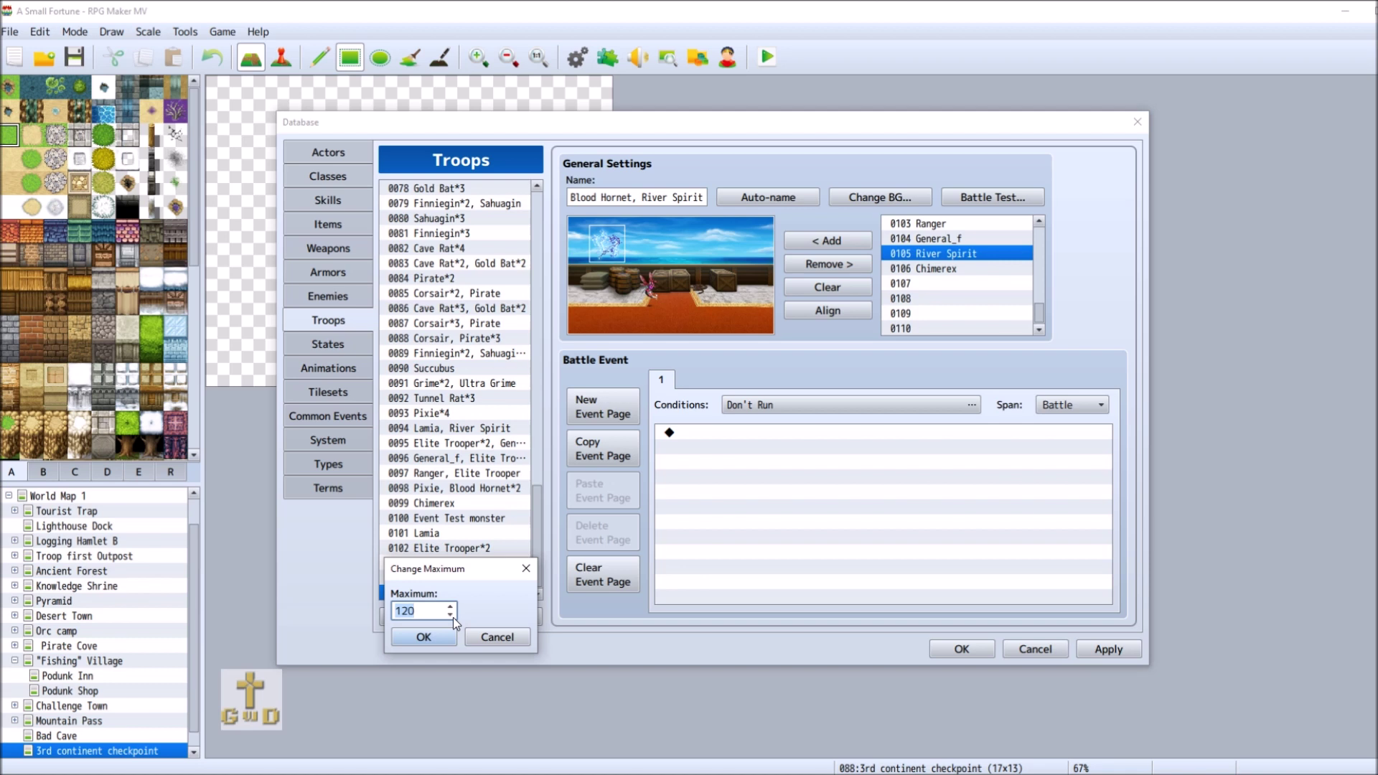
left_click(451, 607)
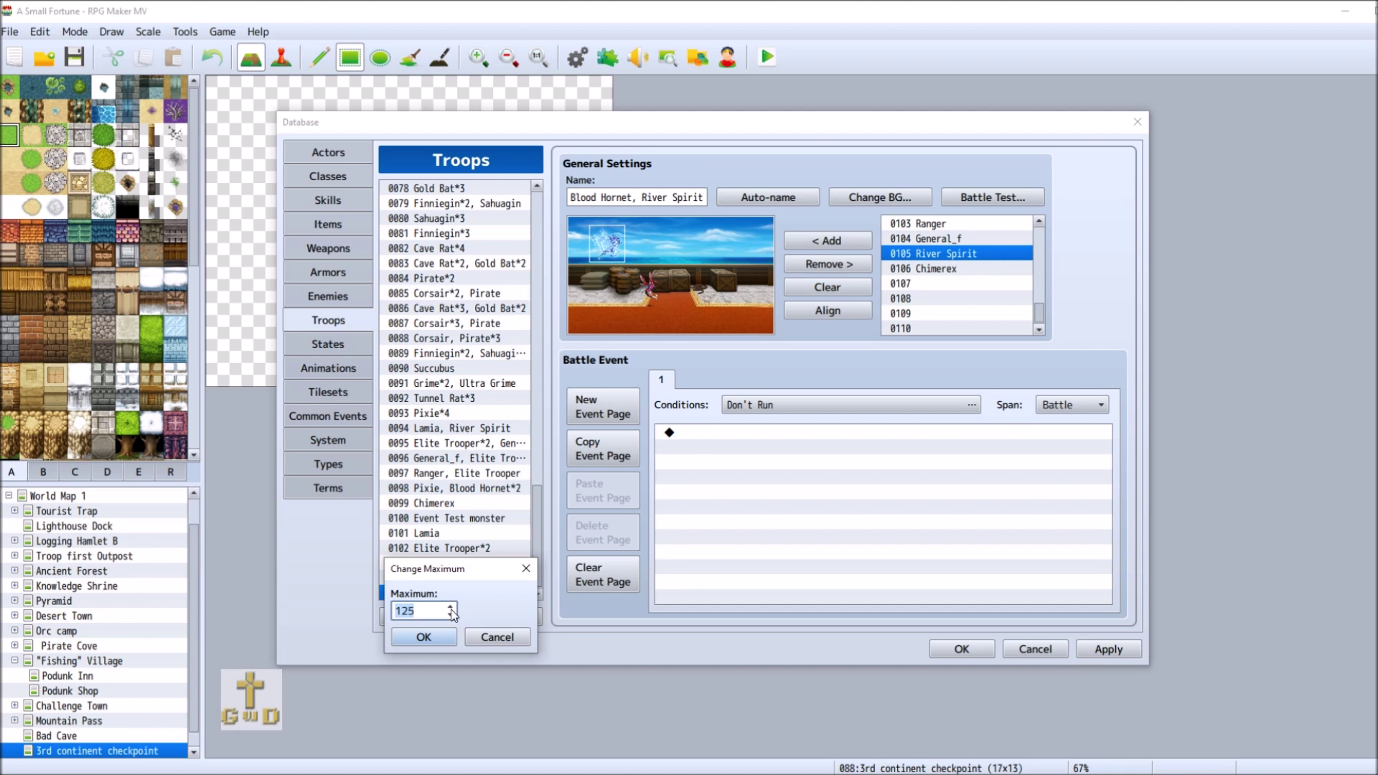
left_click(424, 637)
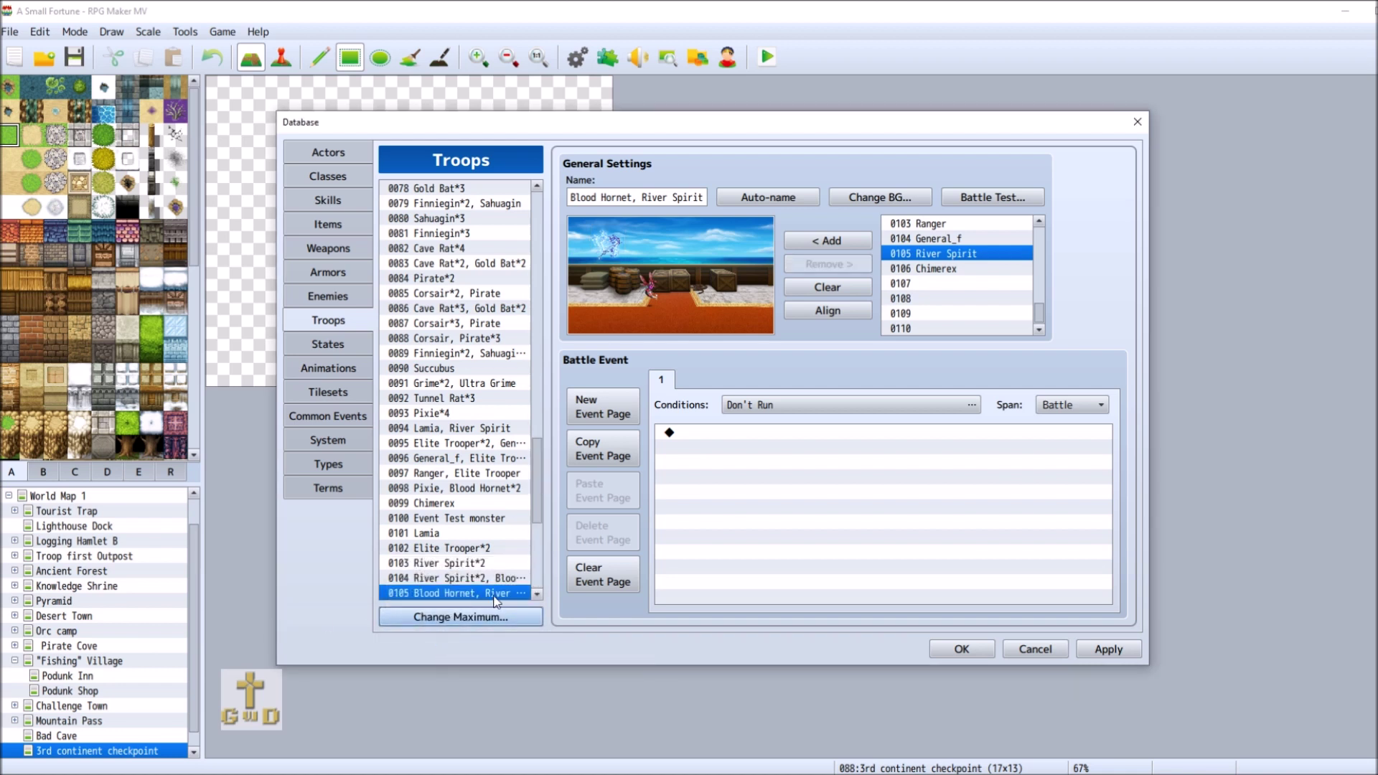
Try a Chimerex at the far left of troop 0106's battlefield and remove it again.
scroll(540, 511, "down", 2)
scroll(539, 510, "down", 4)
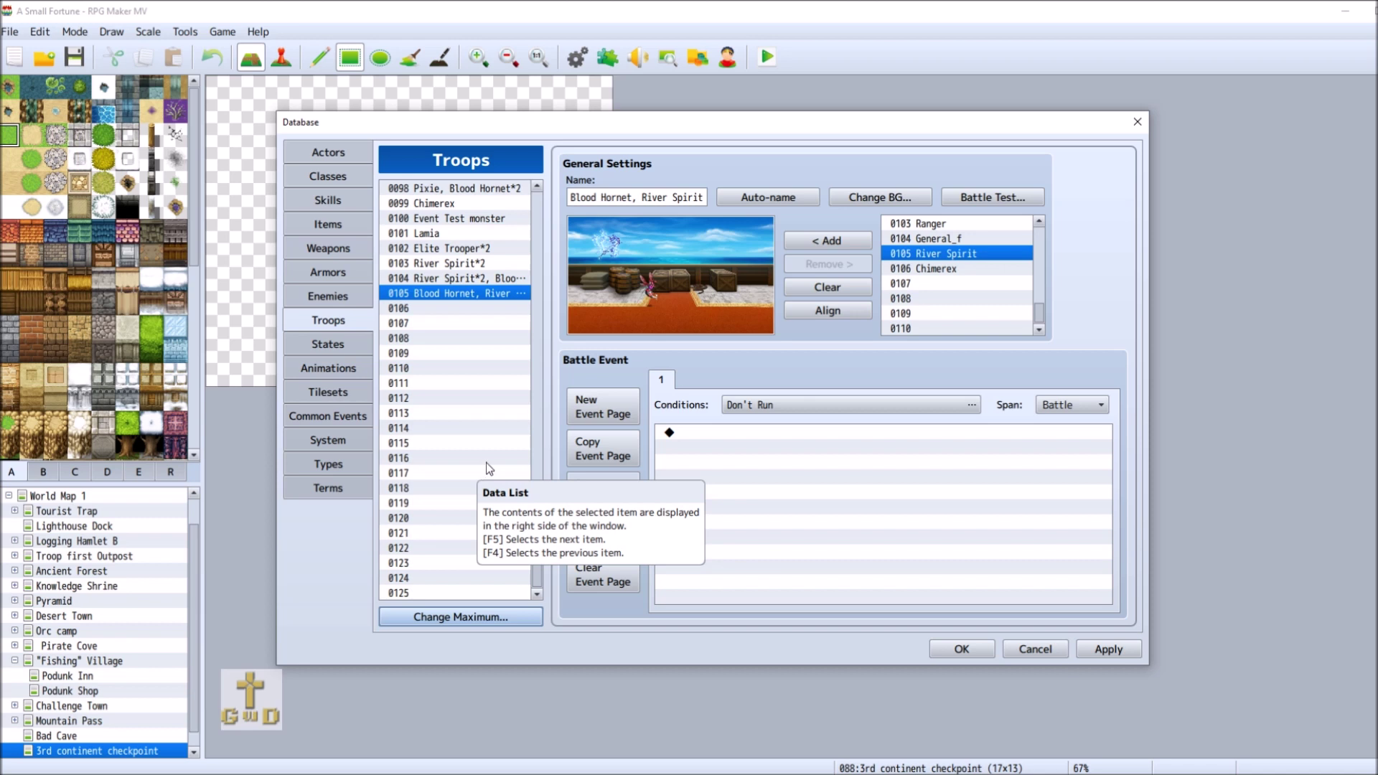
left_click(468, 308)
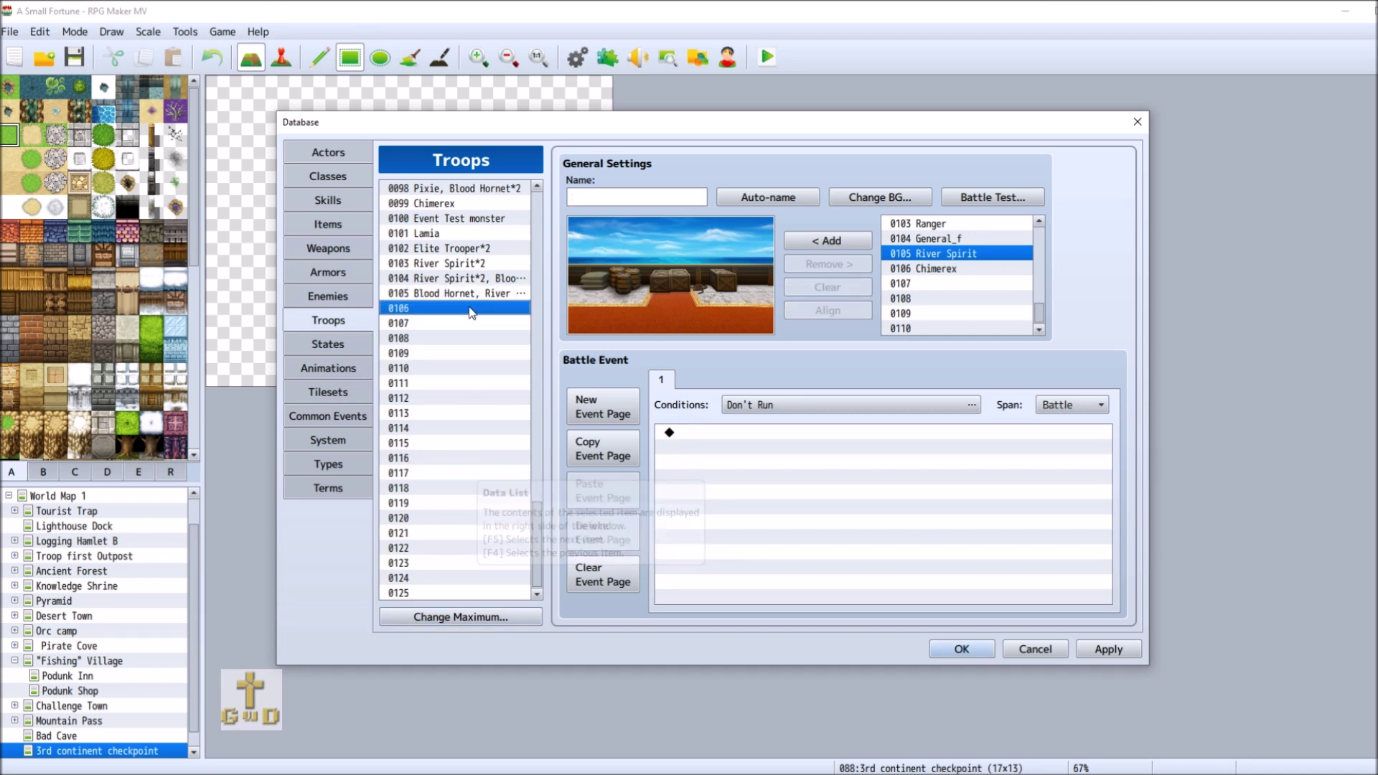
left_click(973, 270)
left_click(867, 246)
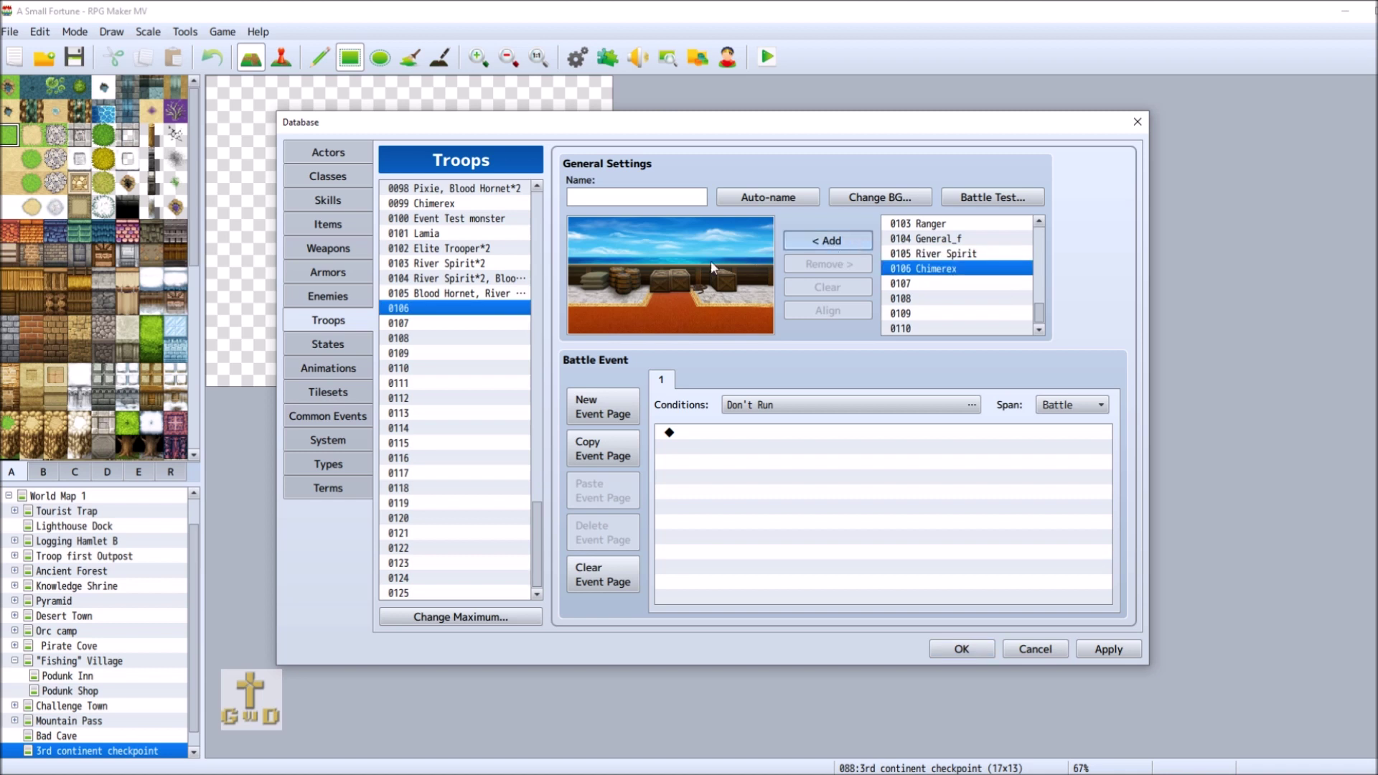
left_click_drag(680, 293, 640, 291)
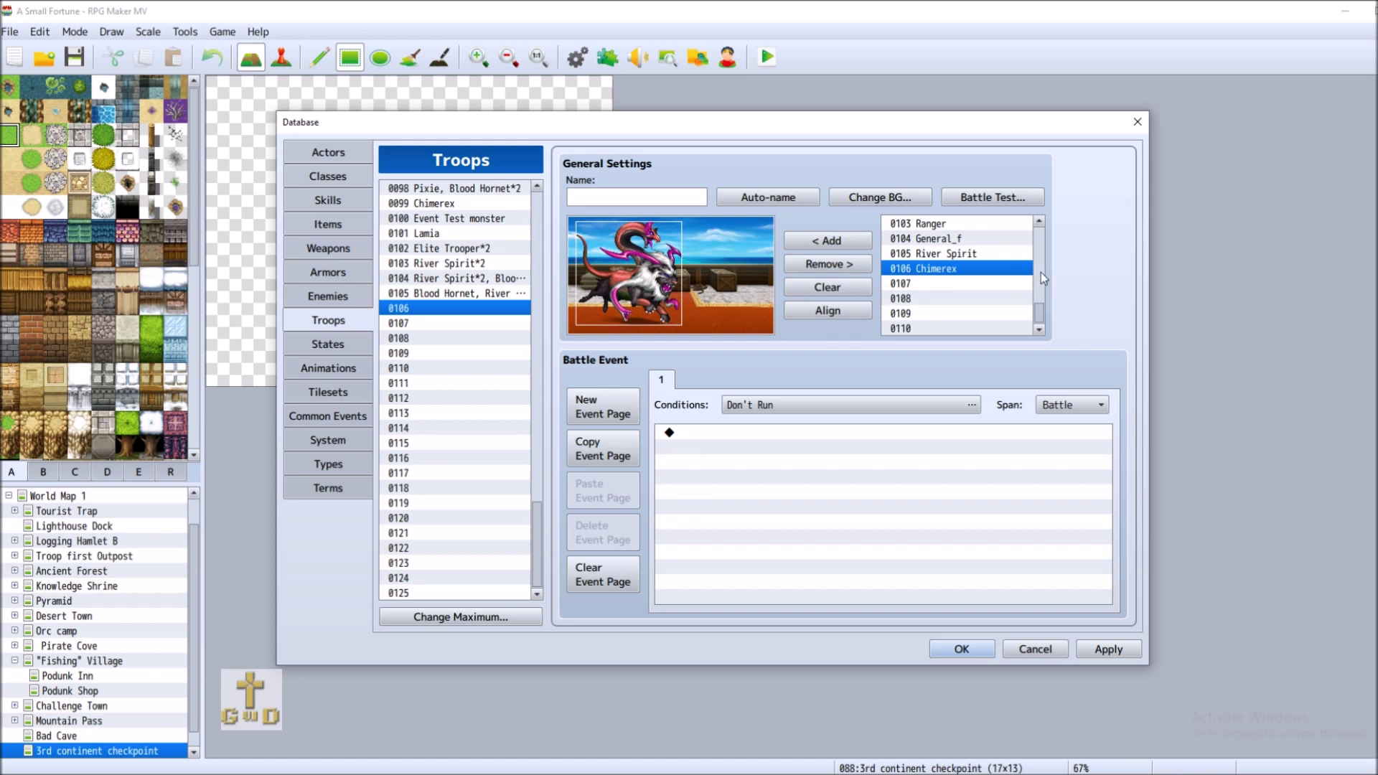
left_click_drag(1041, 320, 1041, 268)
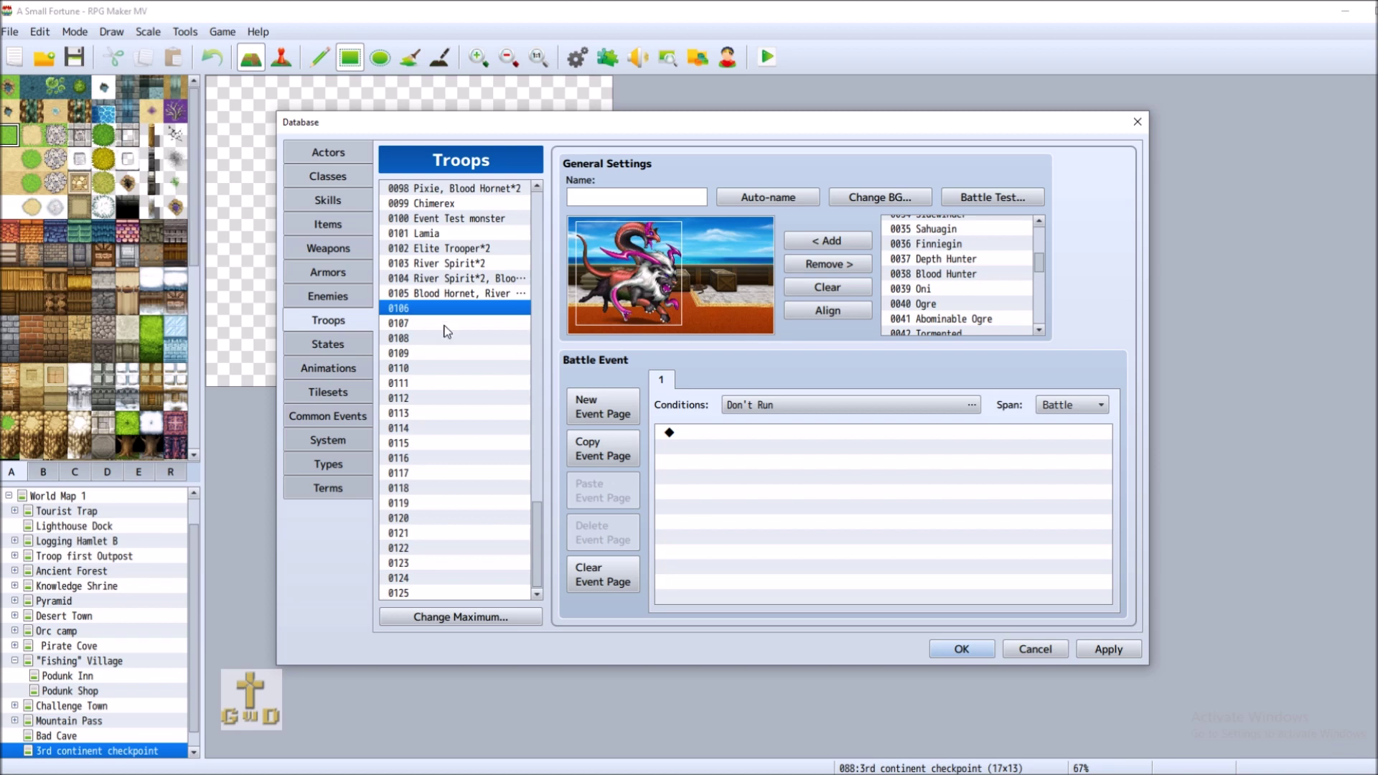
left_click(828, 264)
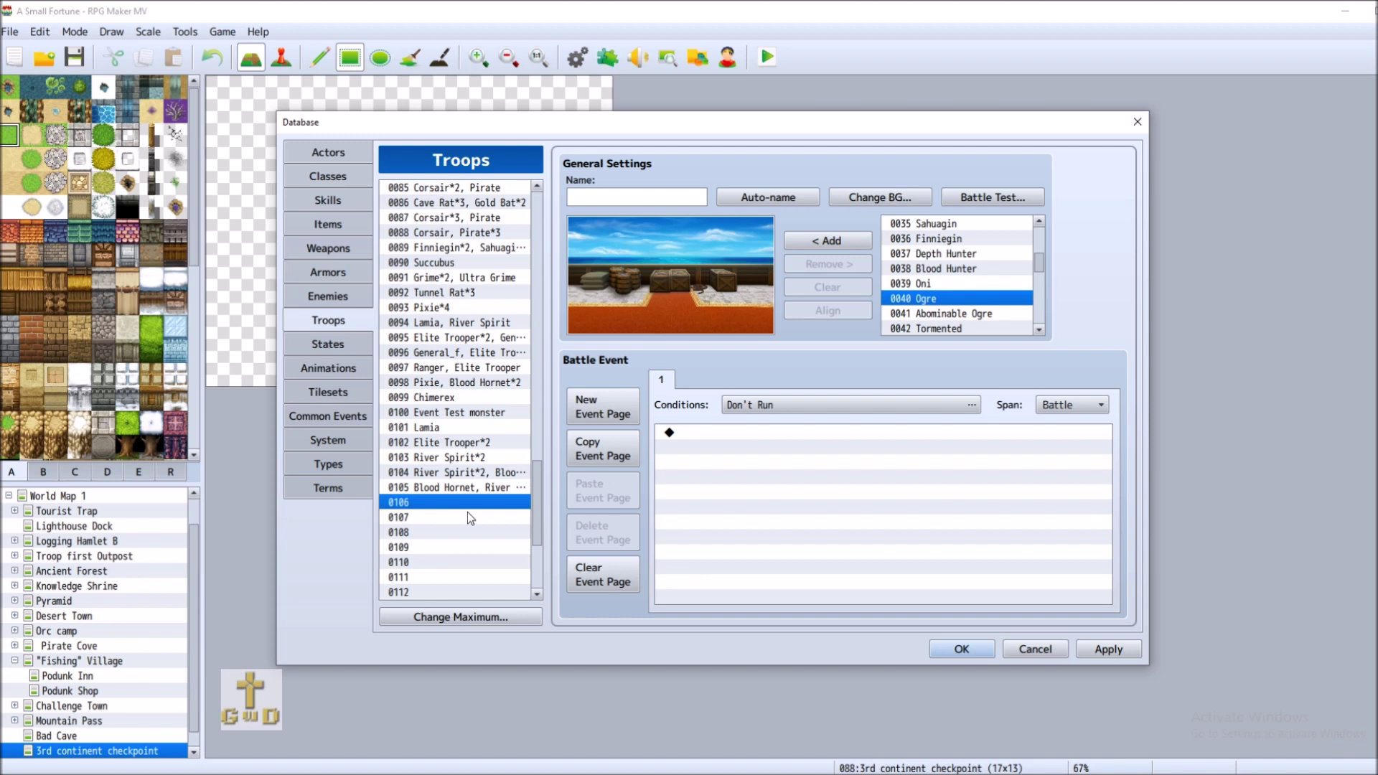
Apply the troop changes and close the database.
left_click_drag(1039, 264, 1040, 246)
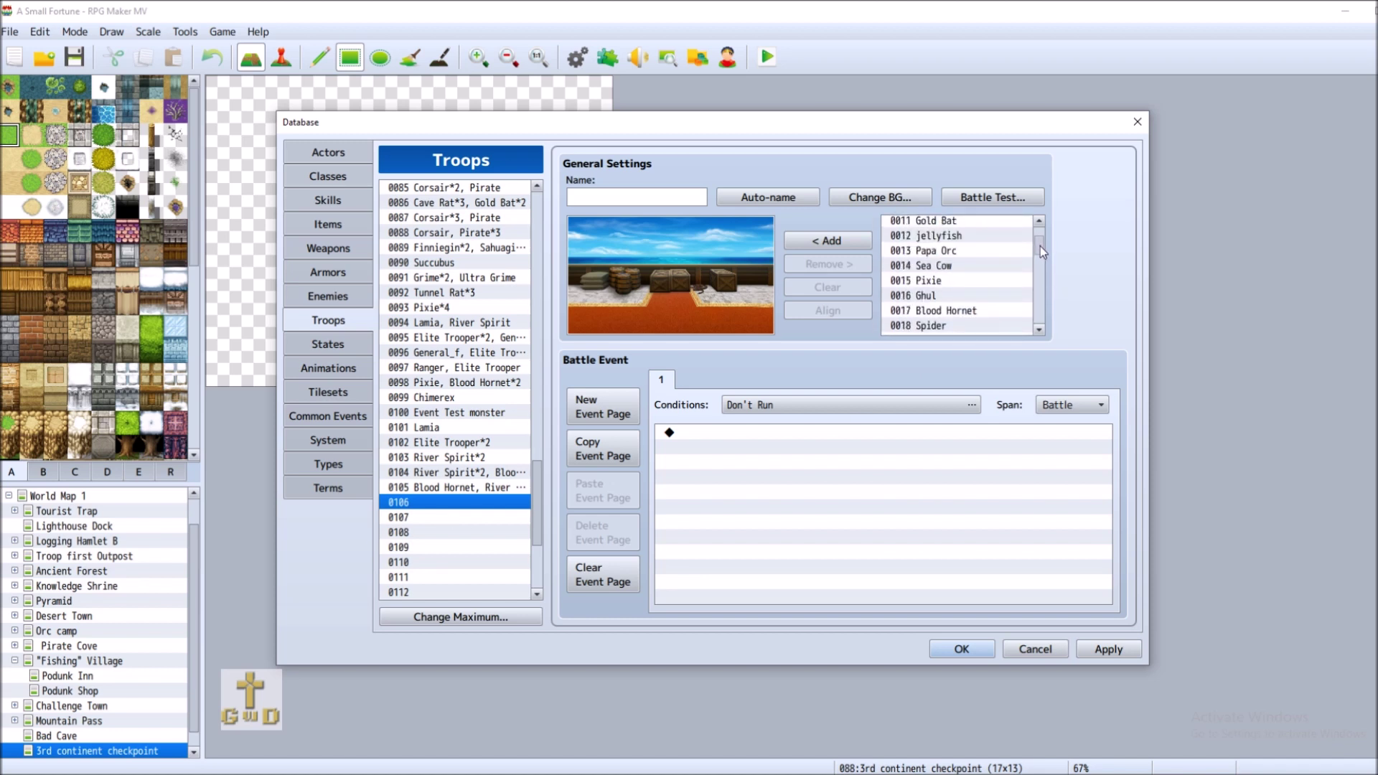
left_click(1110, 651)
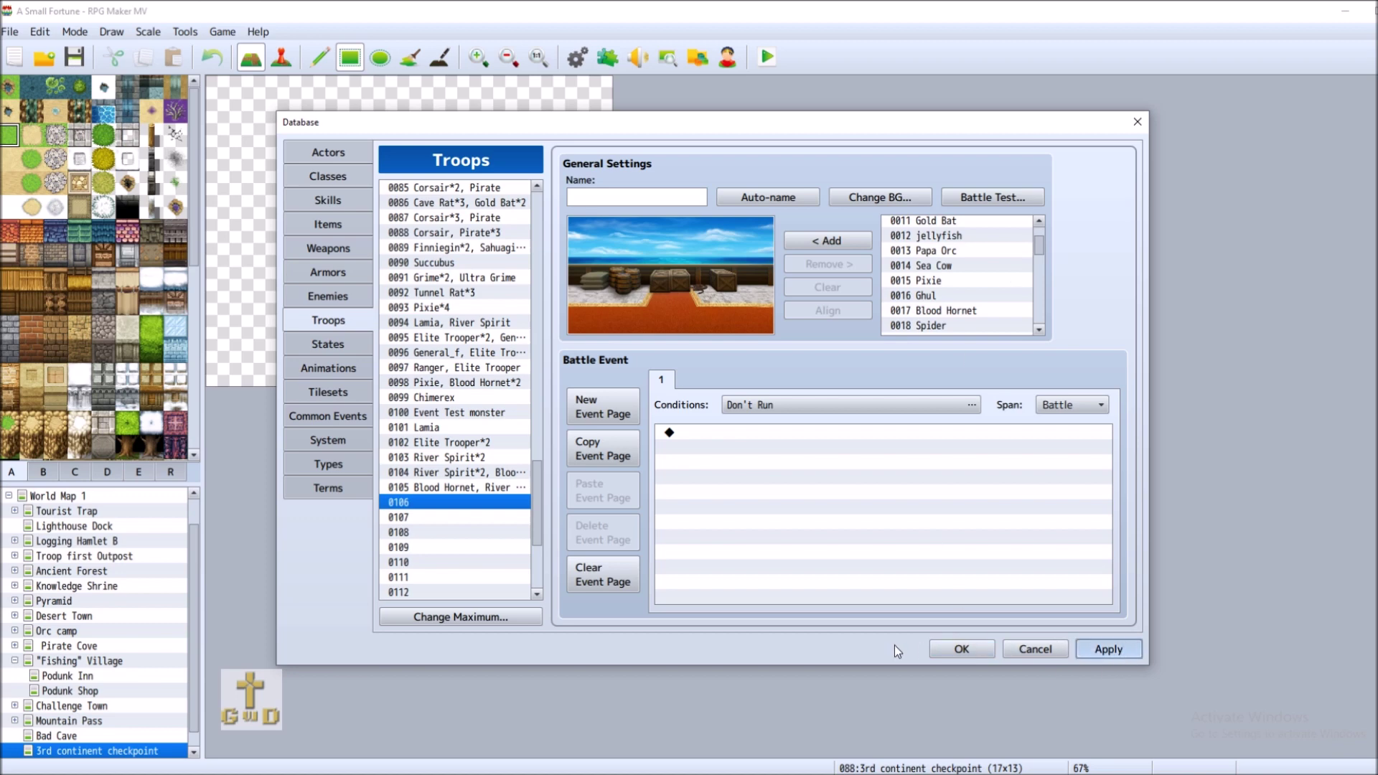
left_click(962, 650)
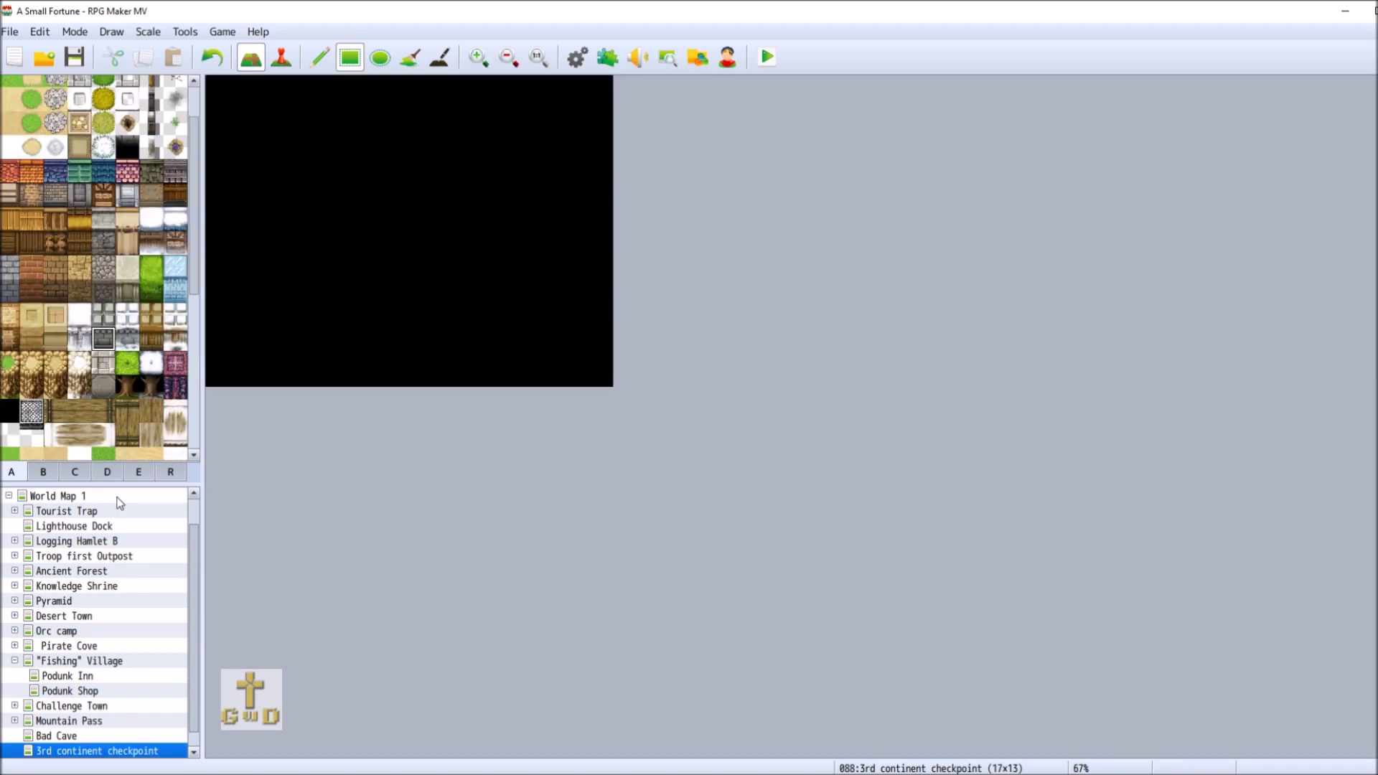
Examine the long walled checkpoint and its surroundings on the green continent of World Map 1.
left_click(118, 496)
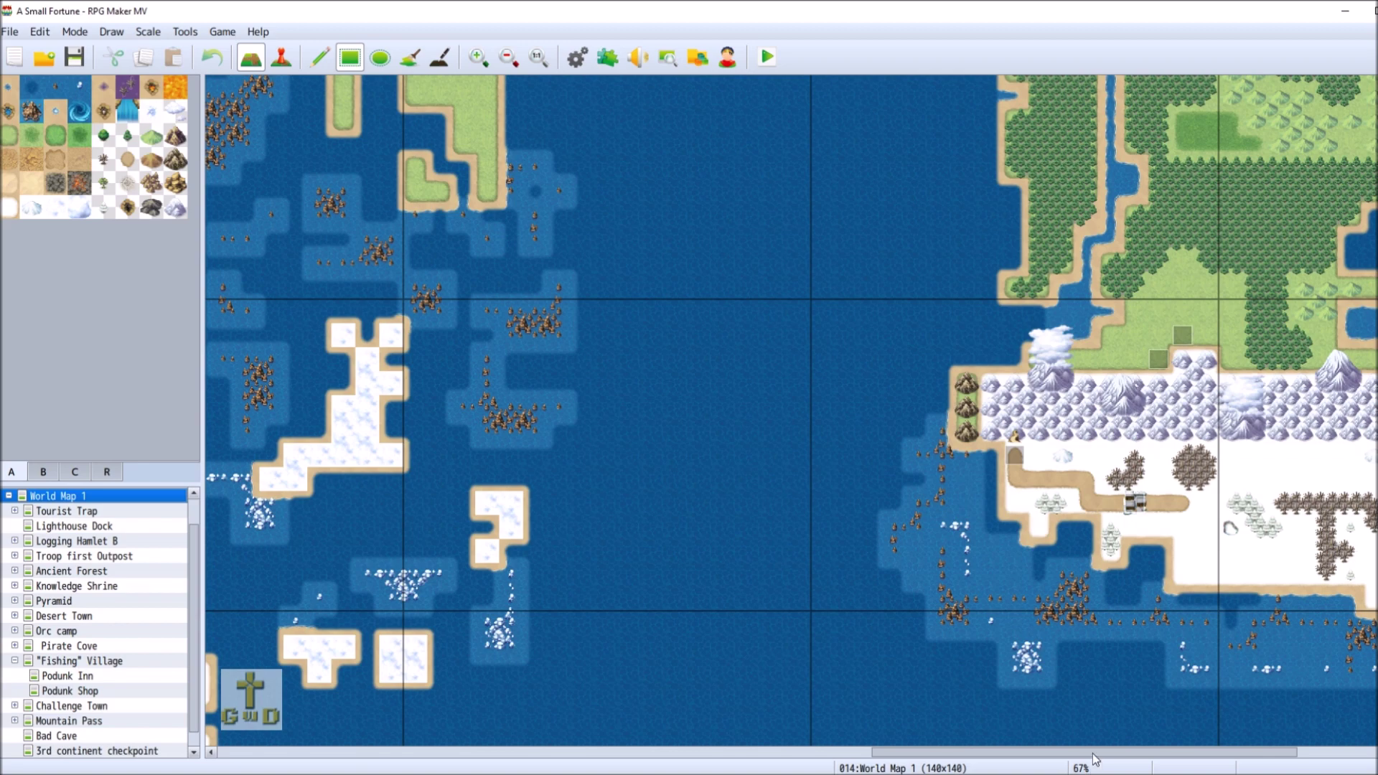
scroll(633, 707, "left", 15)
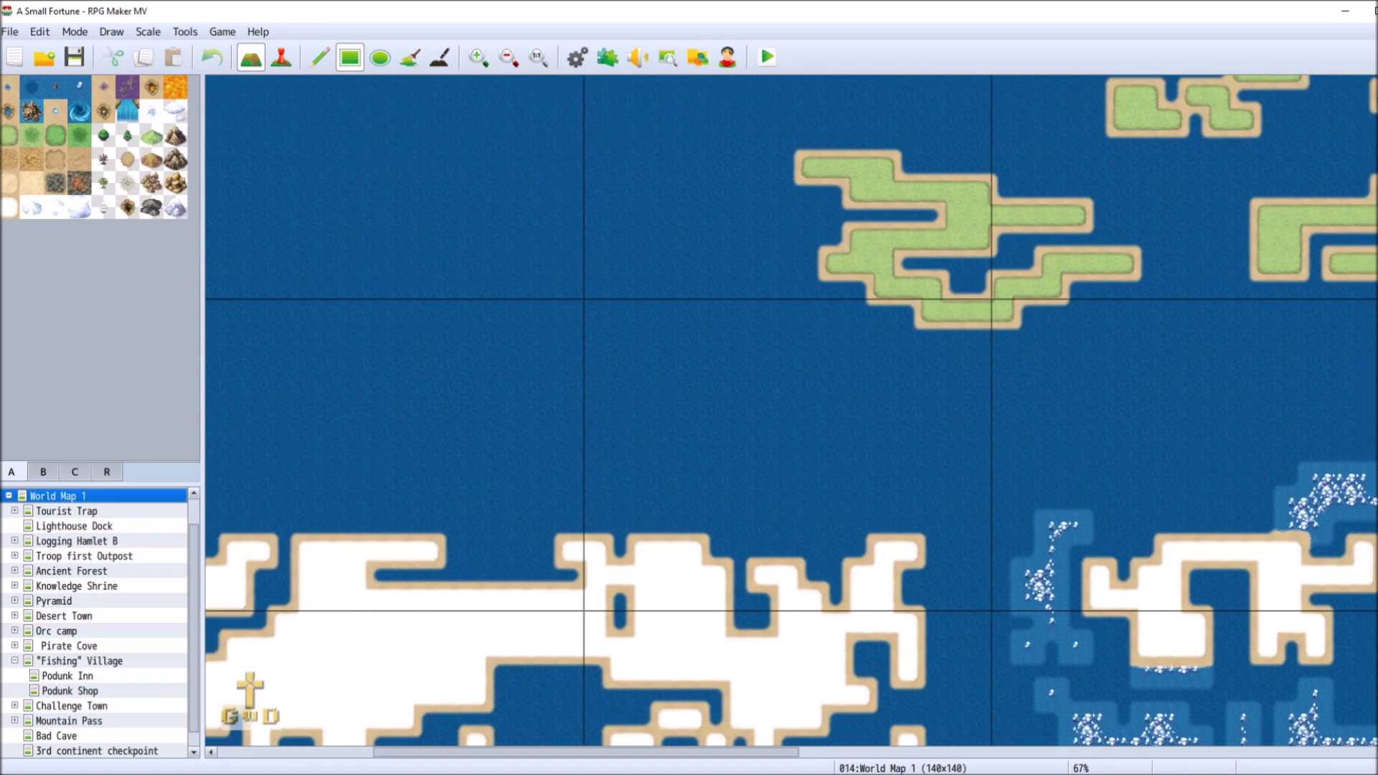
scroll(674, 697, "up", 15)
scroll(667, 283, "up", 10)
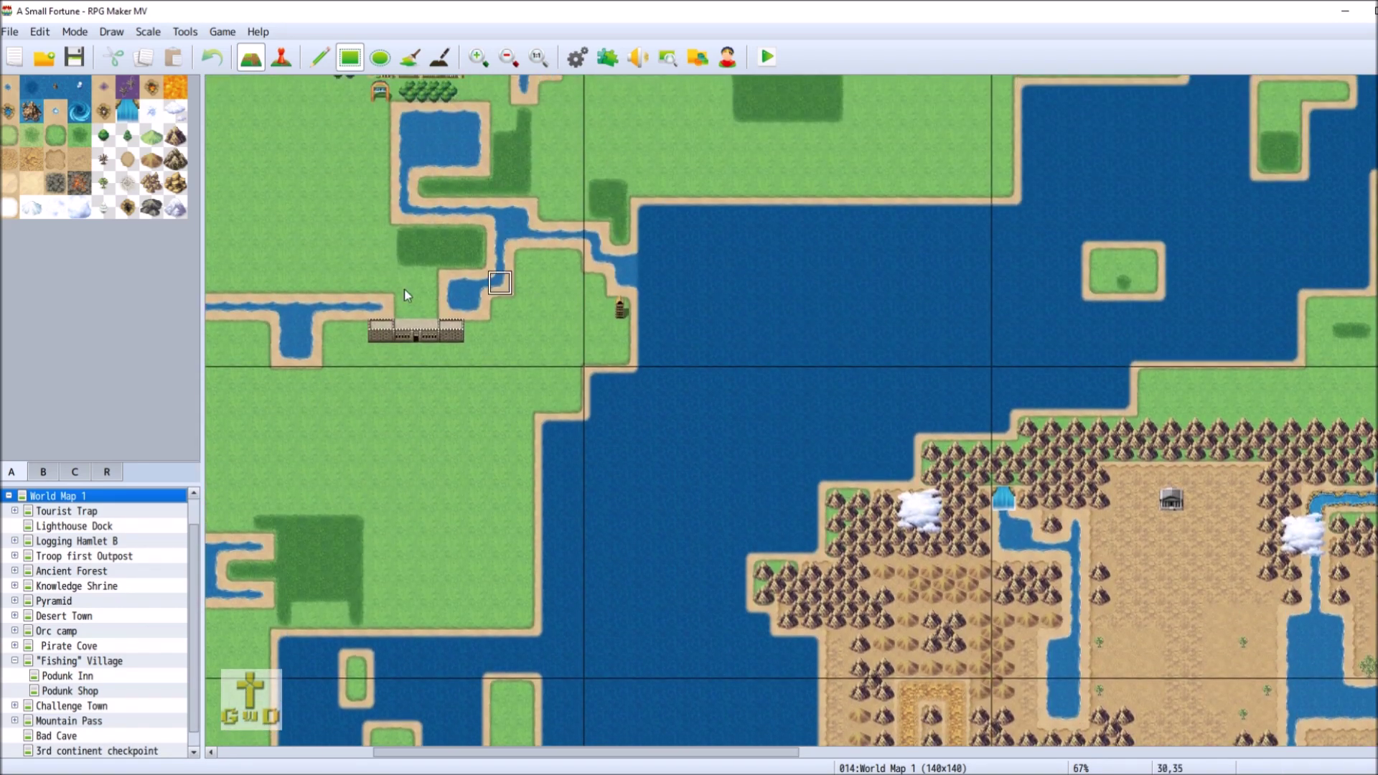
left_click(404, 332)
On the 3rd continent checkpoint map, paint a sand path three tiles wide down the middle over the full 13-tile height.
left_click(85, 752)
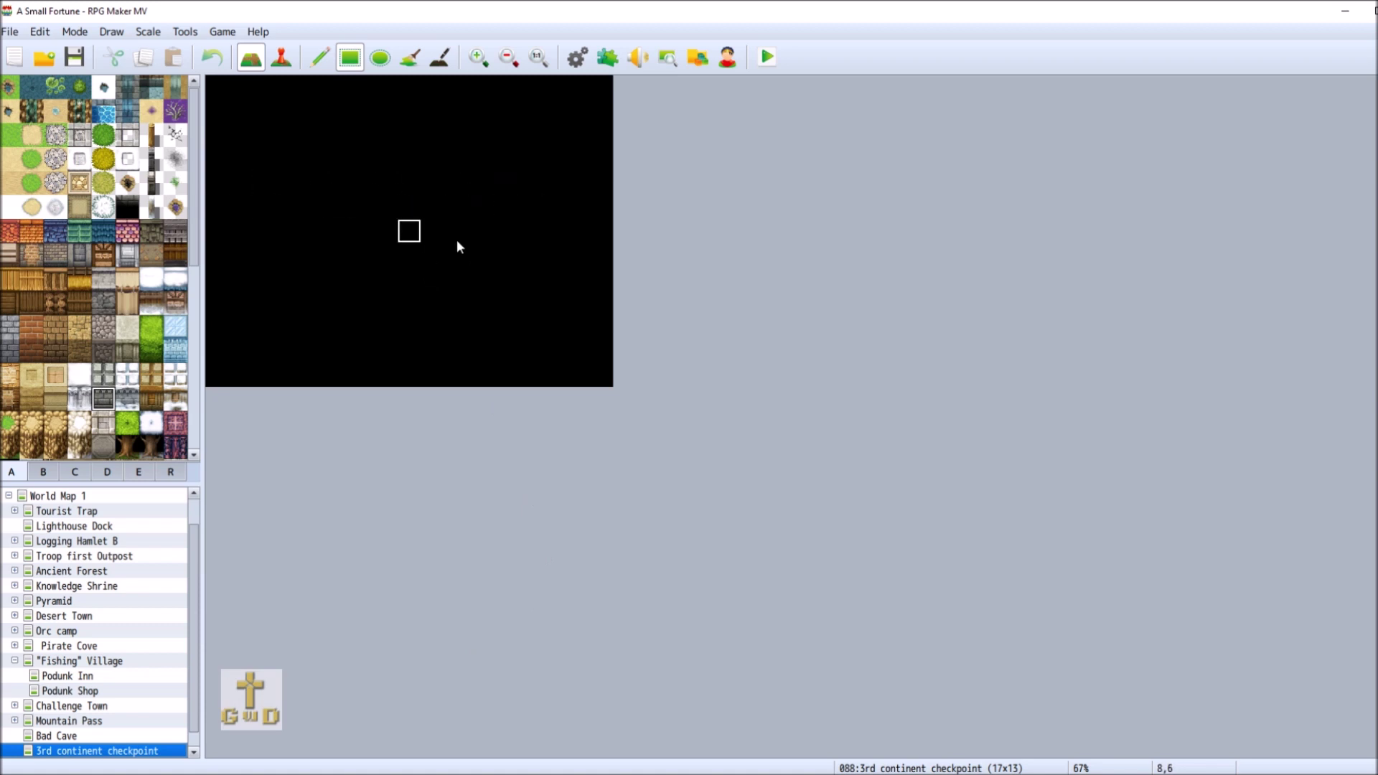
left_click(10, 183)
left_click_drag(337, 87, 434, 114)
left_click(211, 57)
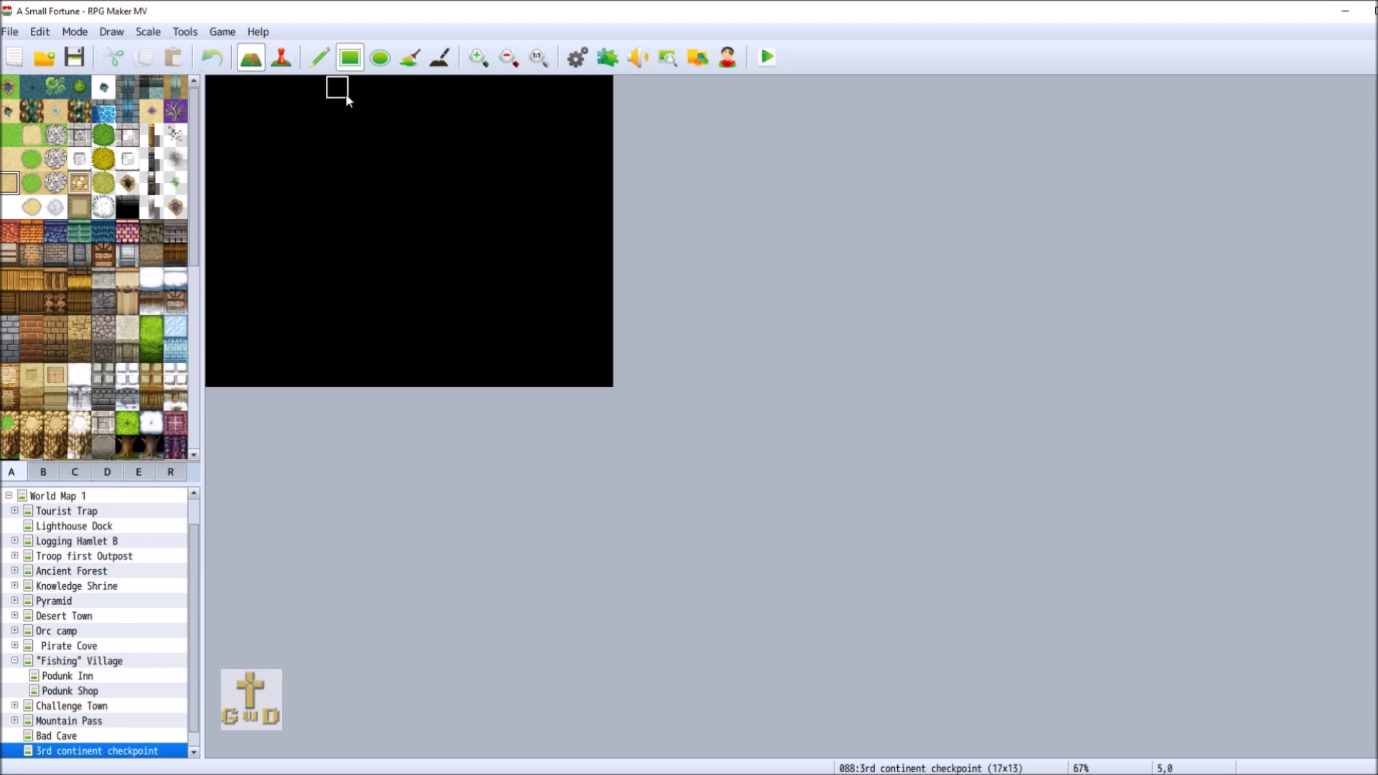
left_click_drag(391, 93, 432, 378)
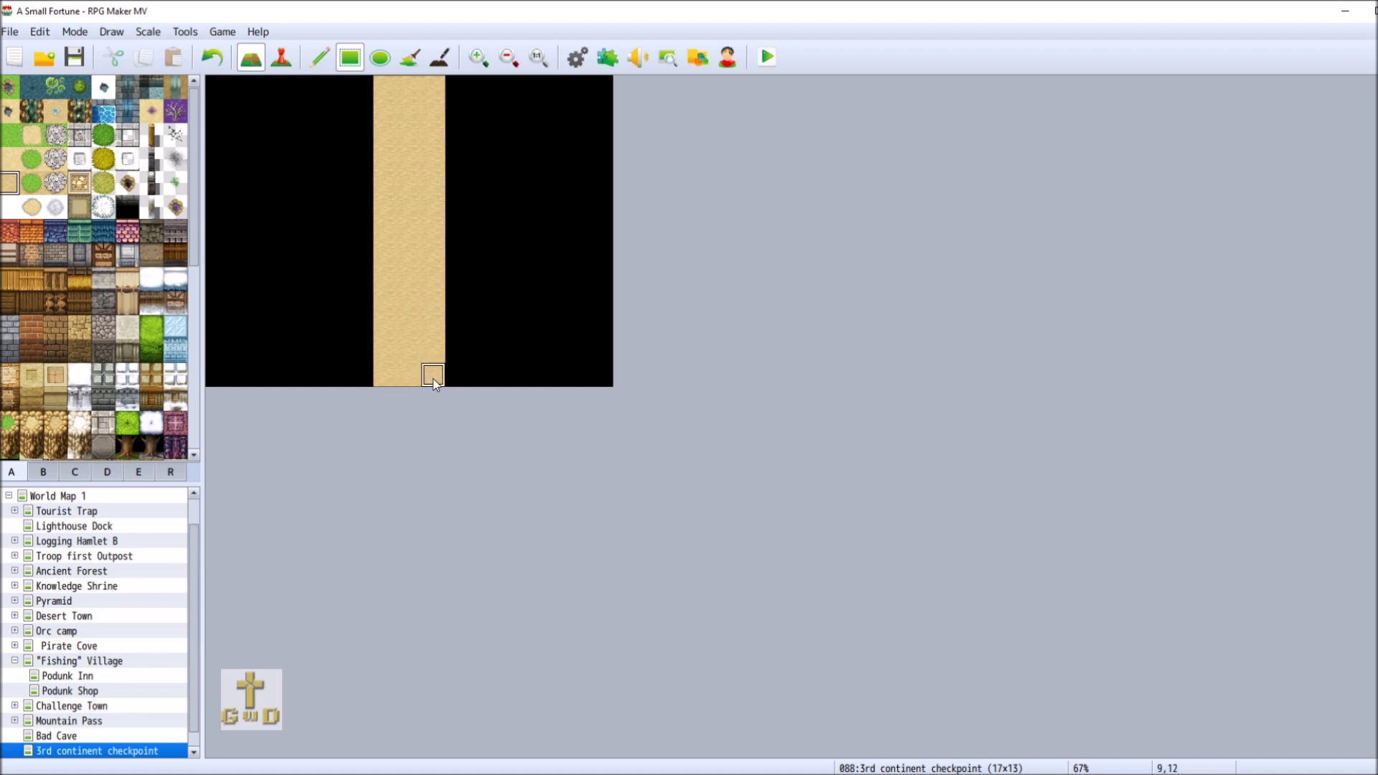
Paint Building E (Castle) rooftop over the upper ten rows on both sides of the sand path, out to the map edges.
left_click(104, 377)
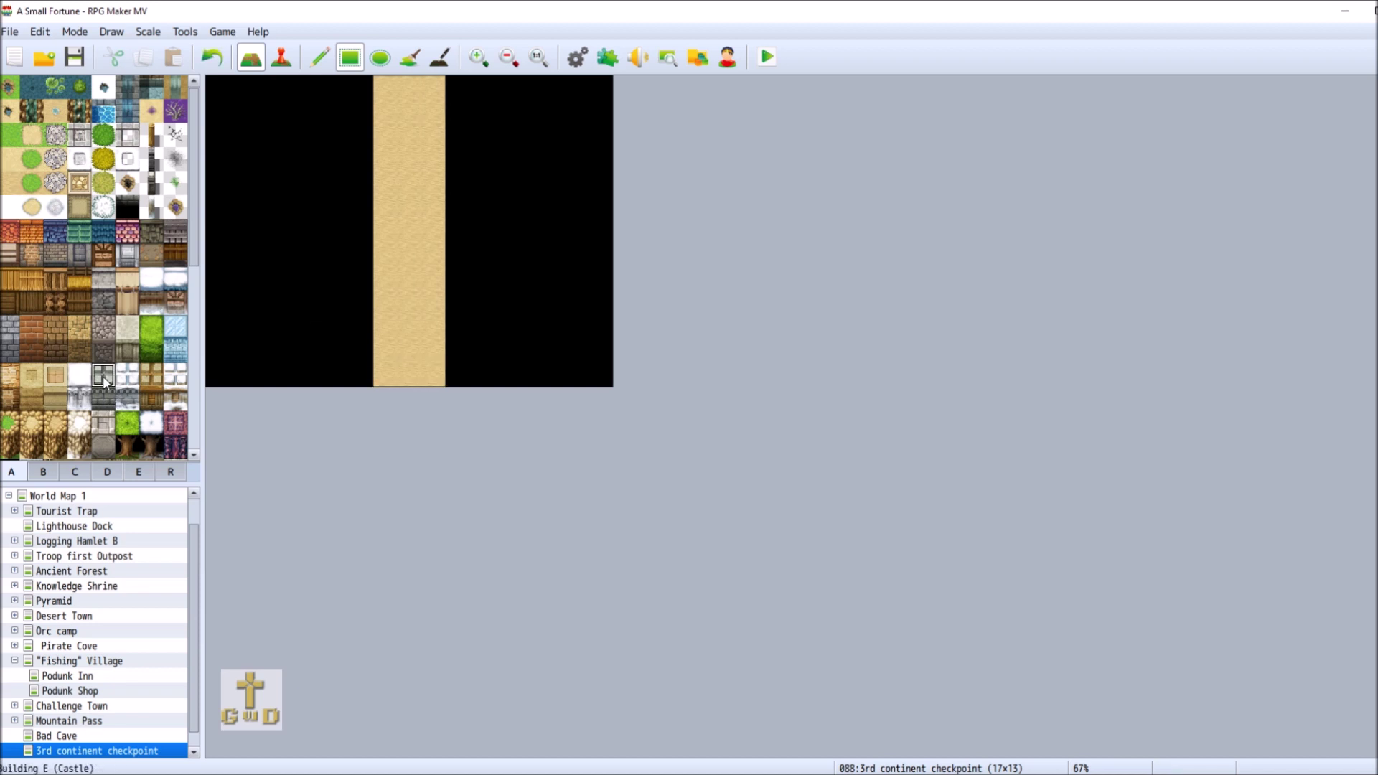
left_click_drag(463, 83, 603, 310)
left_click_drag(216, 86, 370, 313)
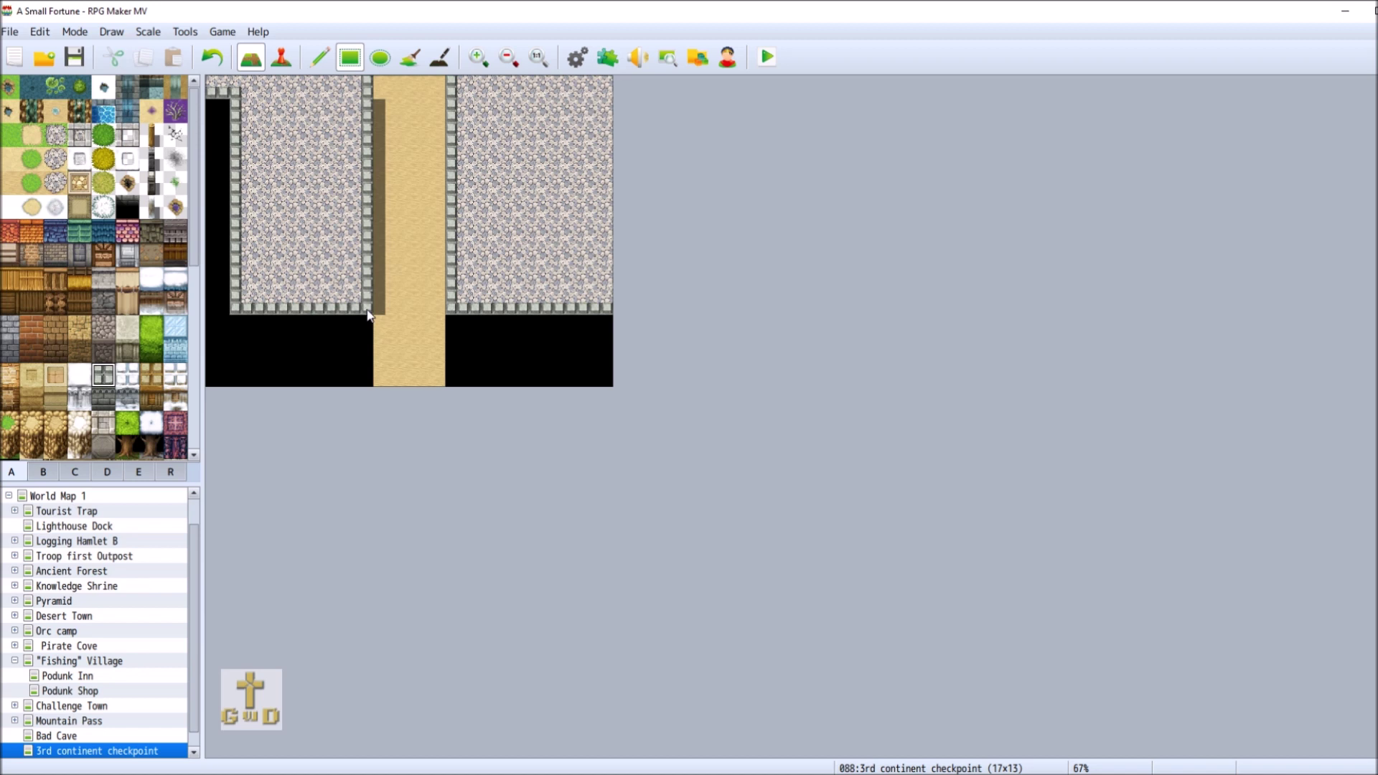
mouse_move(214, 93)
left_mouse_down()
mouse_move(215, 320)
mouse_move(234, 310)
left_mouse_up()
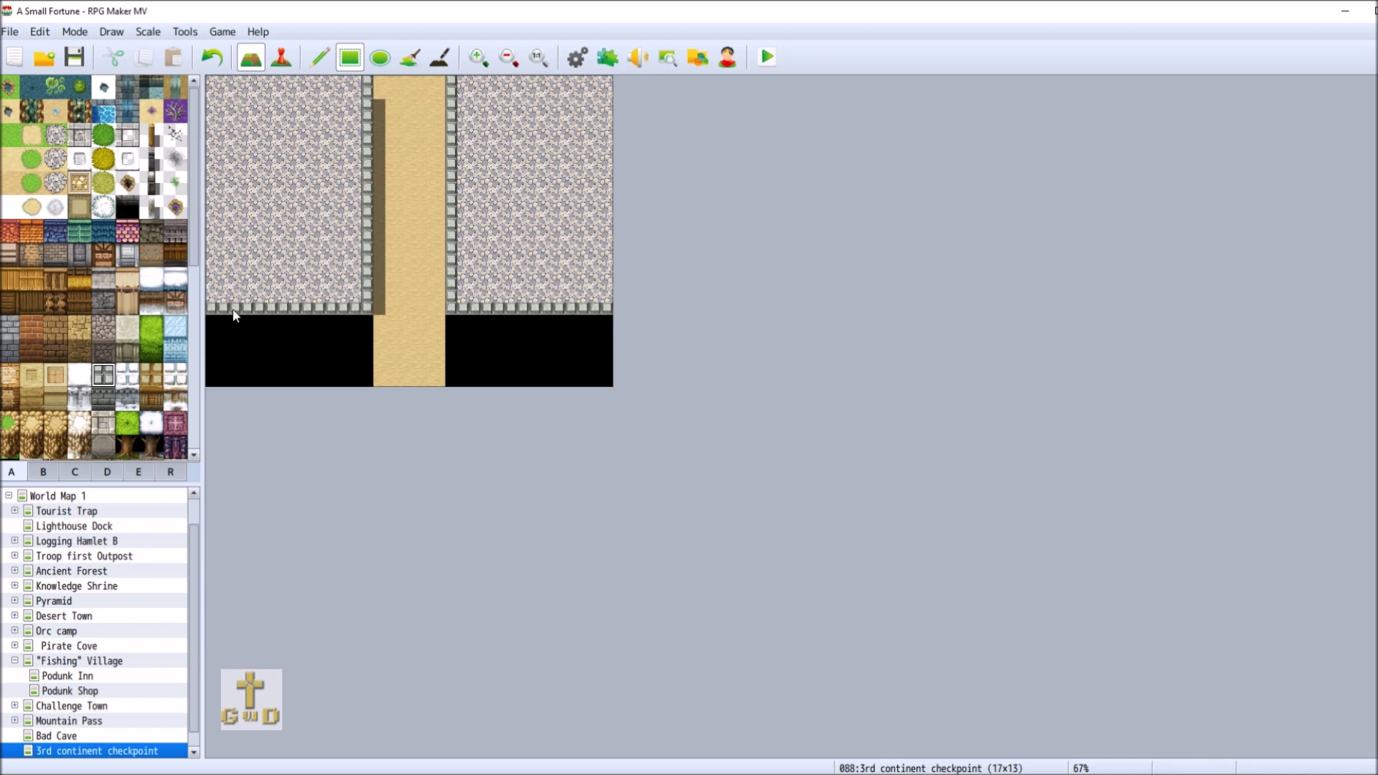
Paint a two-row grey castle brick wall beneath the rooftops on both sides of the path.
left_click(102, 397)
left_click(459, 329)
left_click_drag(468, 357, 593, 355)
mouse_move(247, 321)
left_mouse_down()
mouse_move(215, 323)
mouse_move(238, 354)
mouse_move(363, 346)
left_mouse_up()
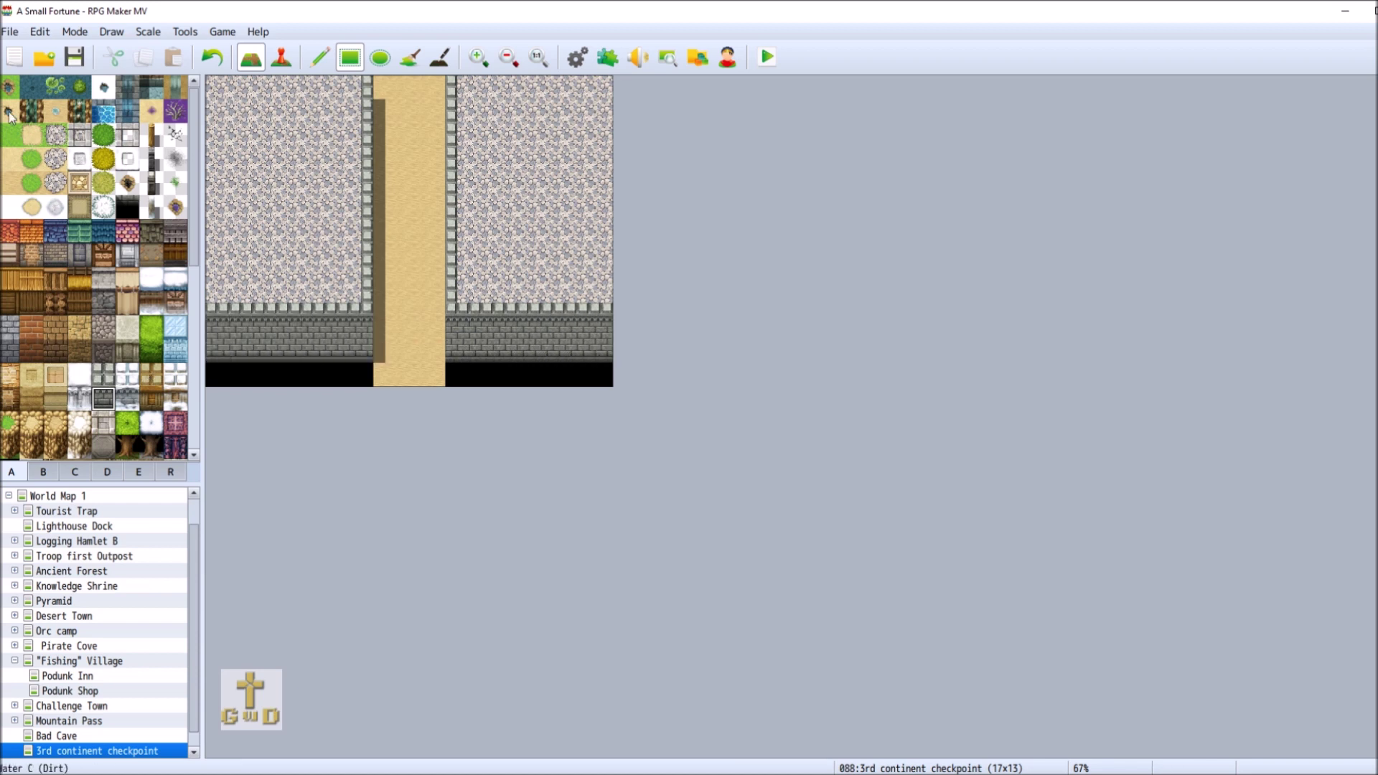
Fill the bottom row with grass on both sides of the sand path.
left_click(11, 132)
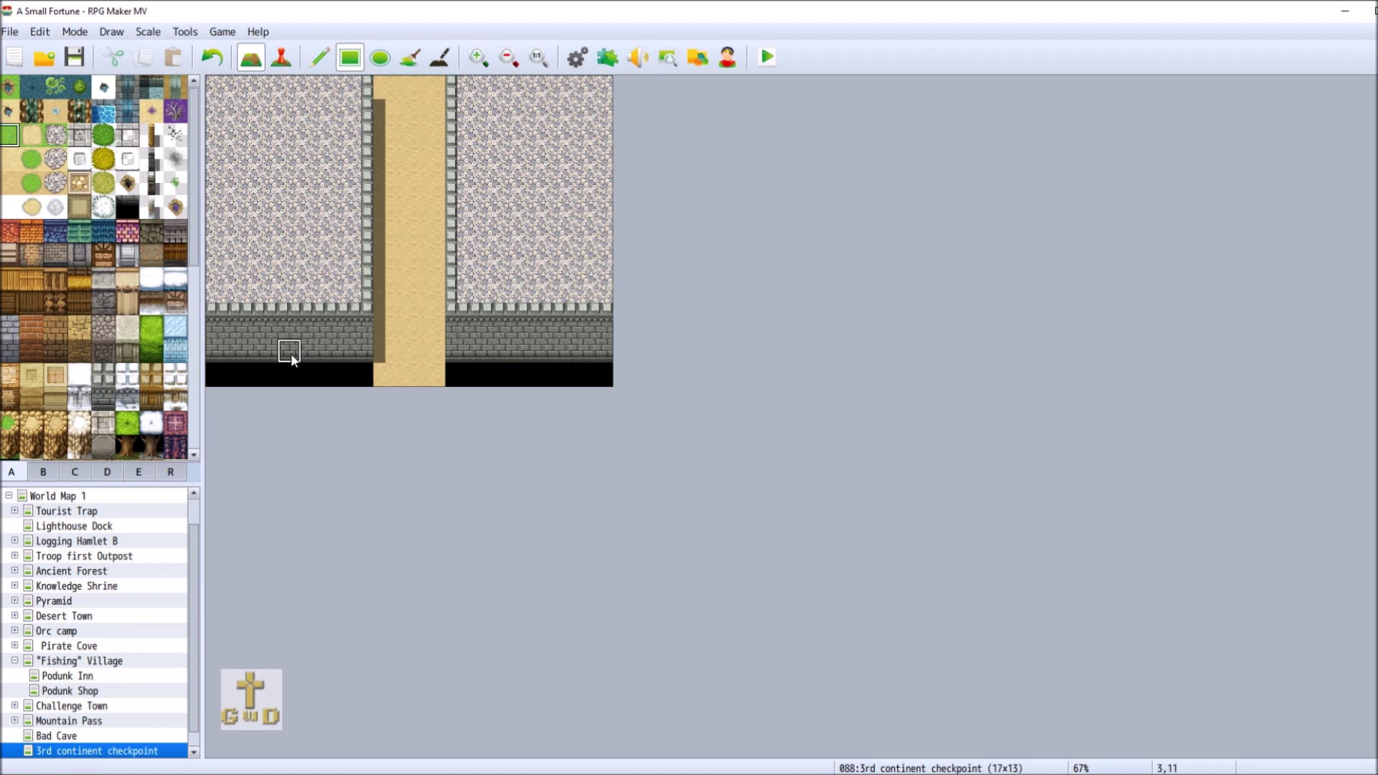
left_click_drag(215, 375, 343, 381)
left_click(361, 375)
left_click_drag(477, 375, 610, 380)
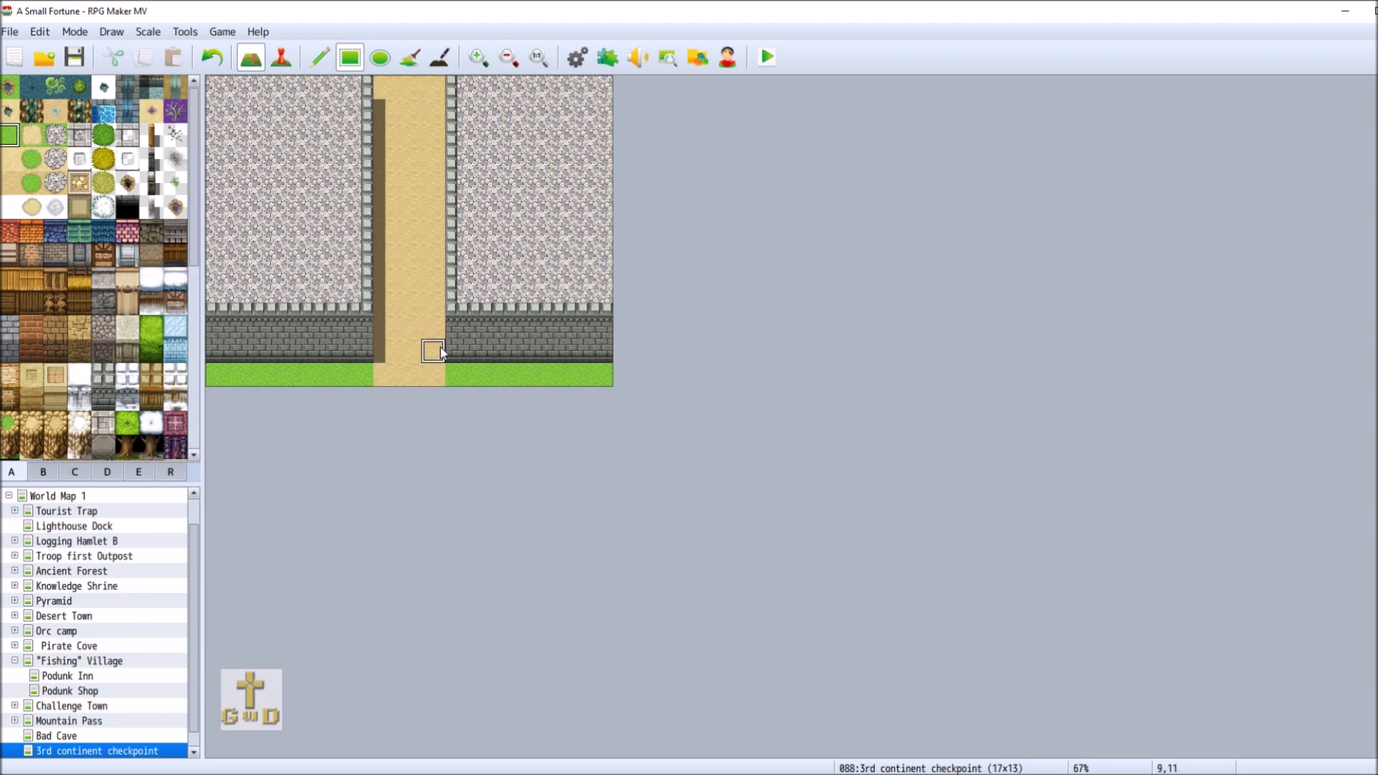
Create a gate event in the middle of the path at 8,11 using the !$SF_Gate3 image.
left_click(280, 58)
double_click(411, 349)
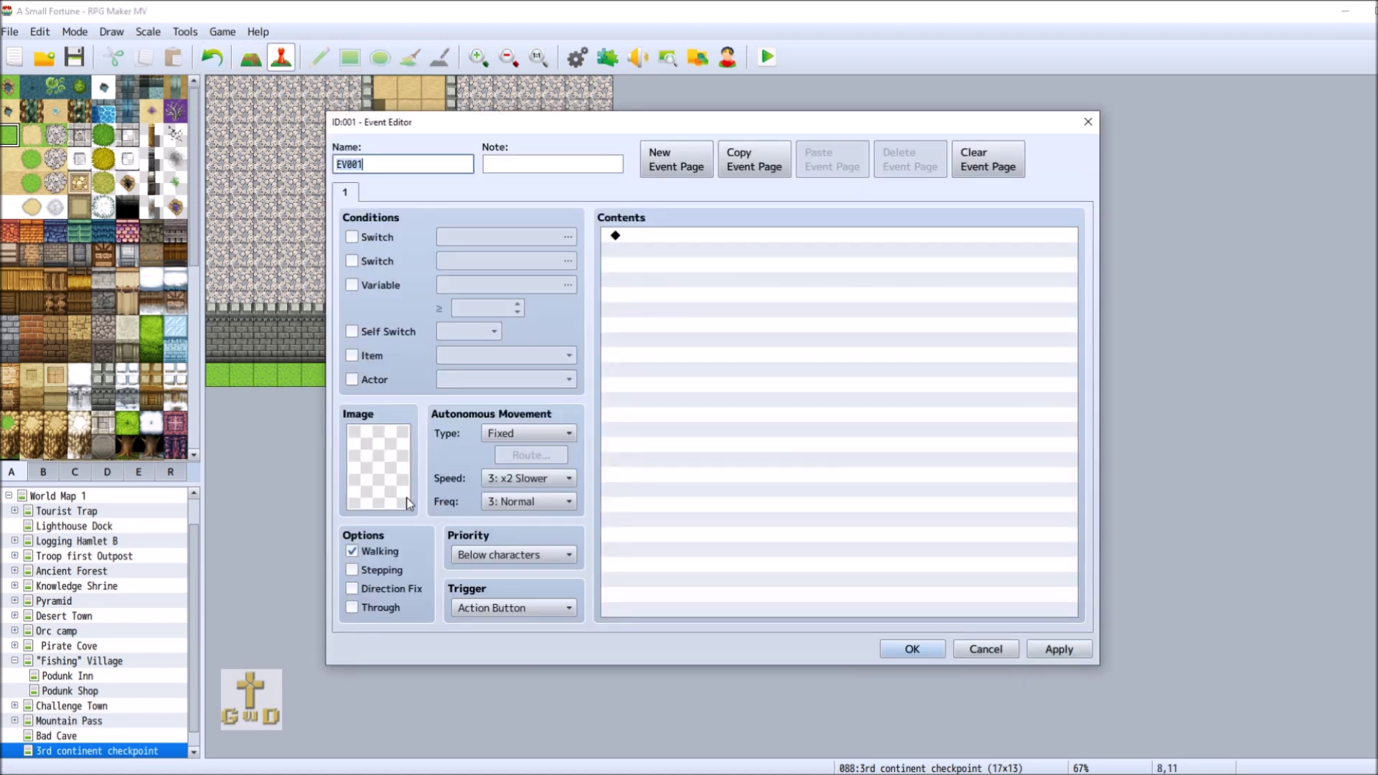
double_click(393, 485)
left_click_drag(592, 273, 601, 498)
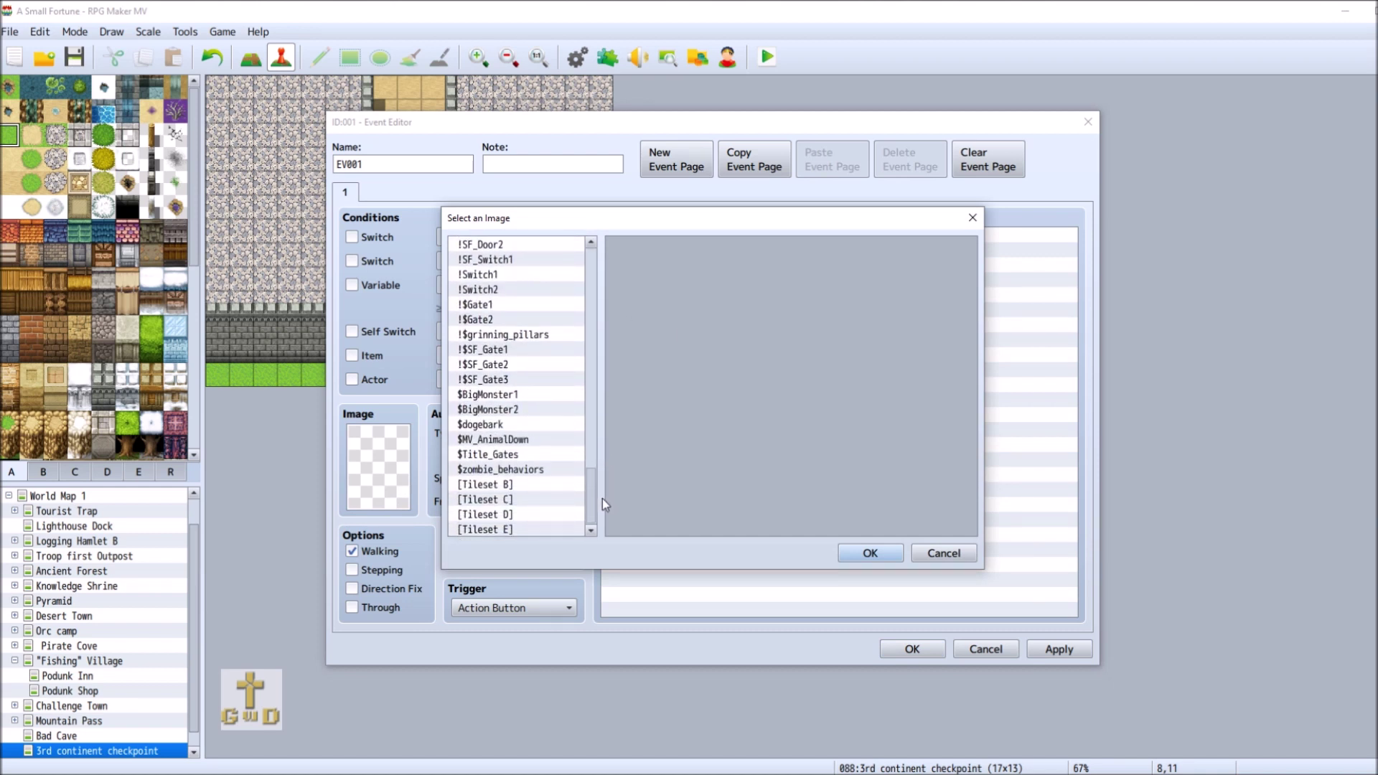
left_click(513, 457)
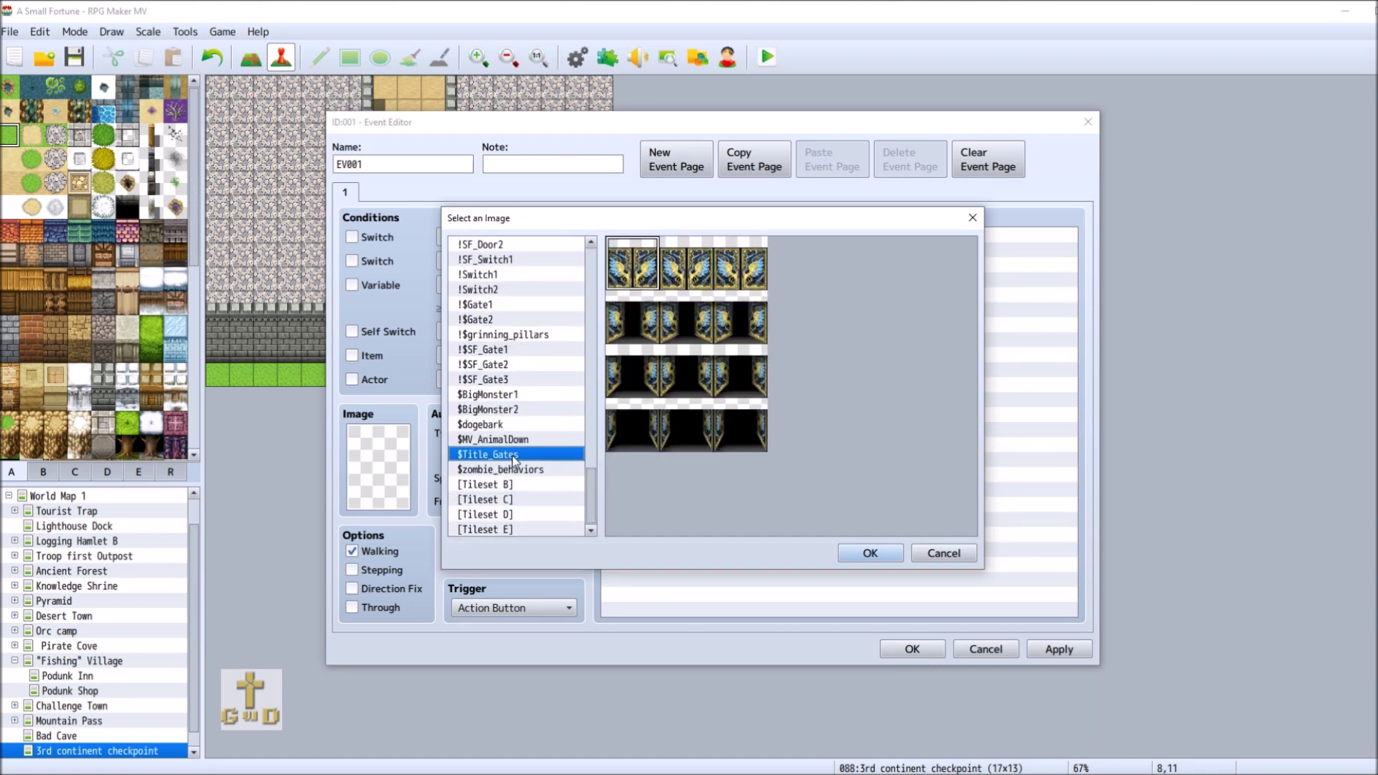
left_click(513, 383)
left_click(527, 365)
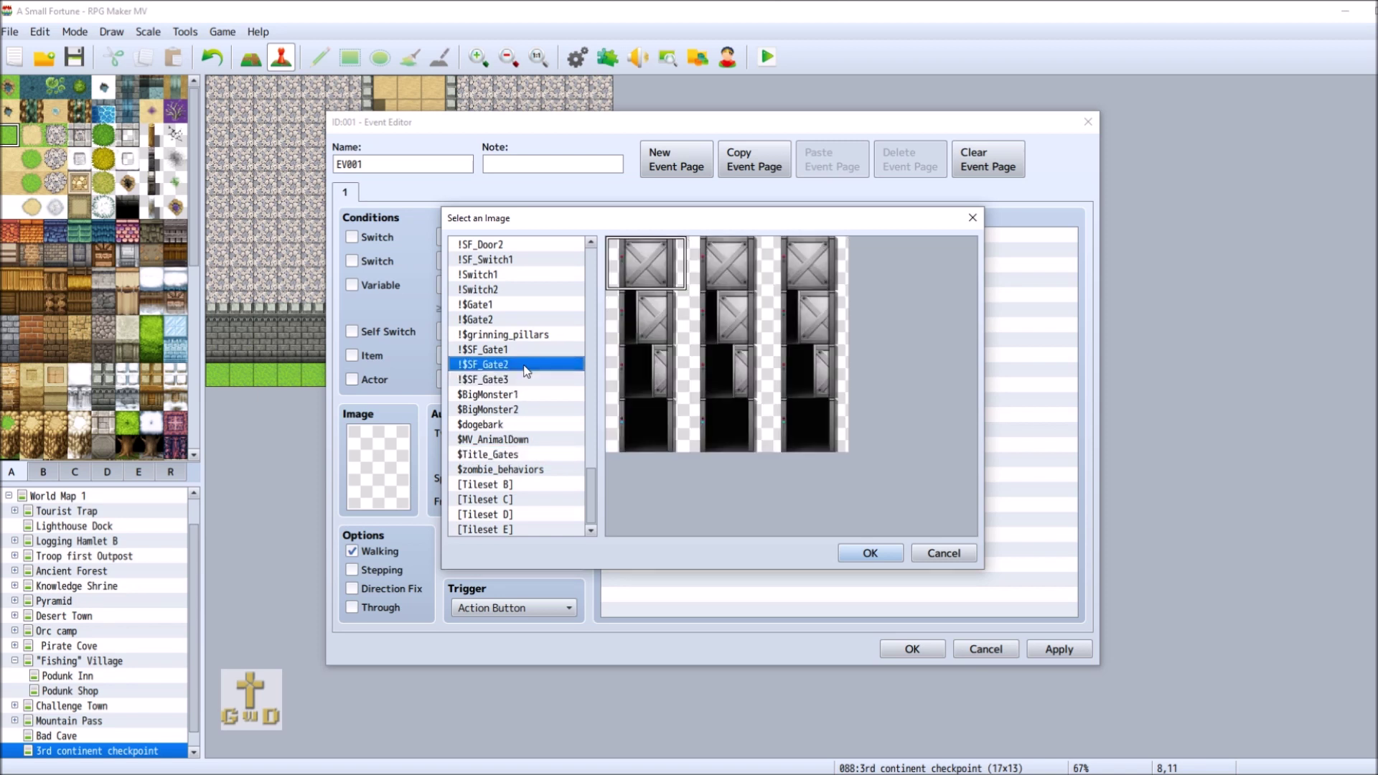
left_click(526, 351)
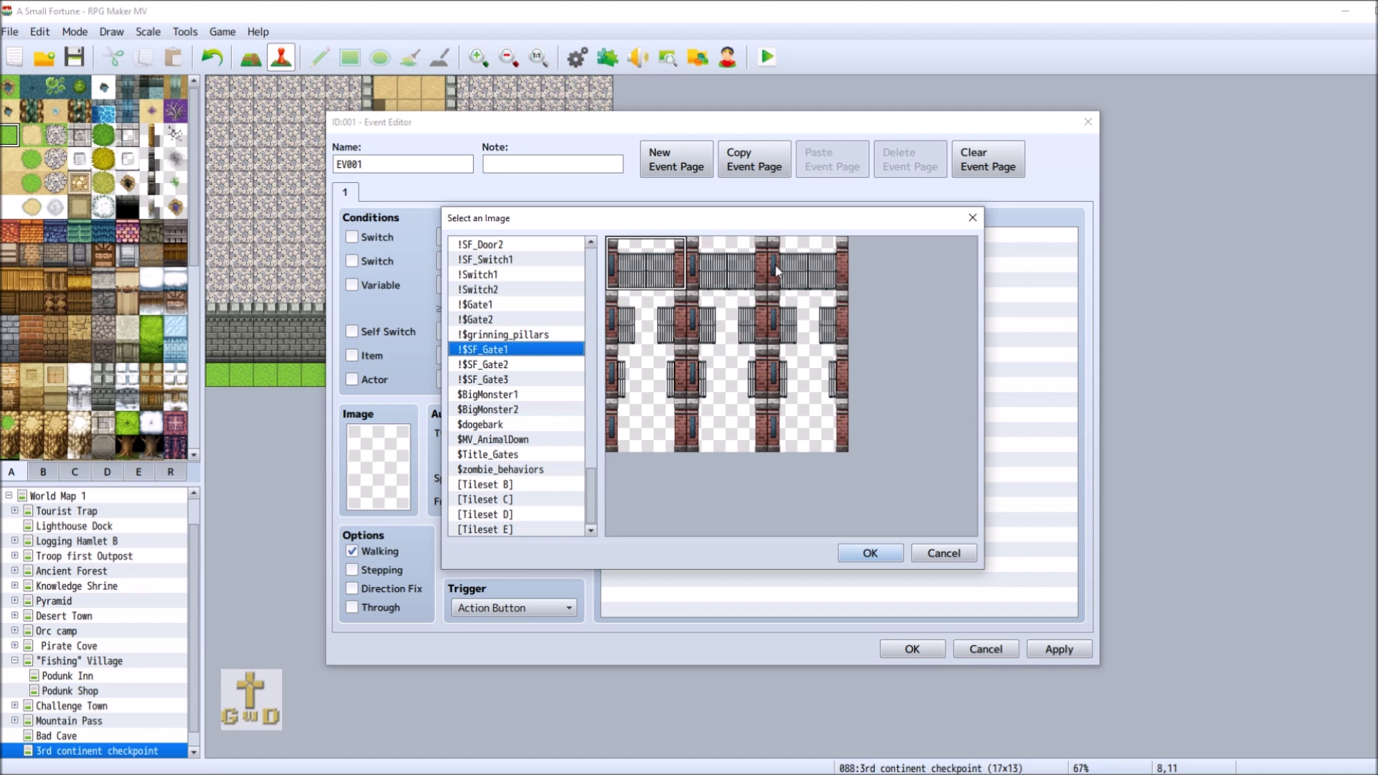
left_click(526, 379)
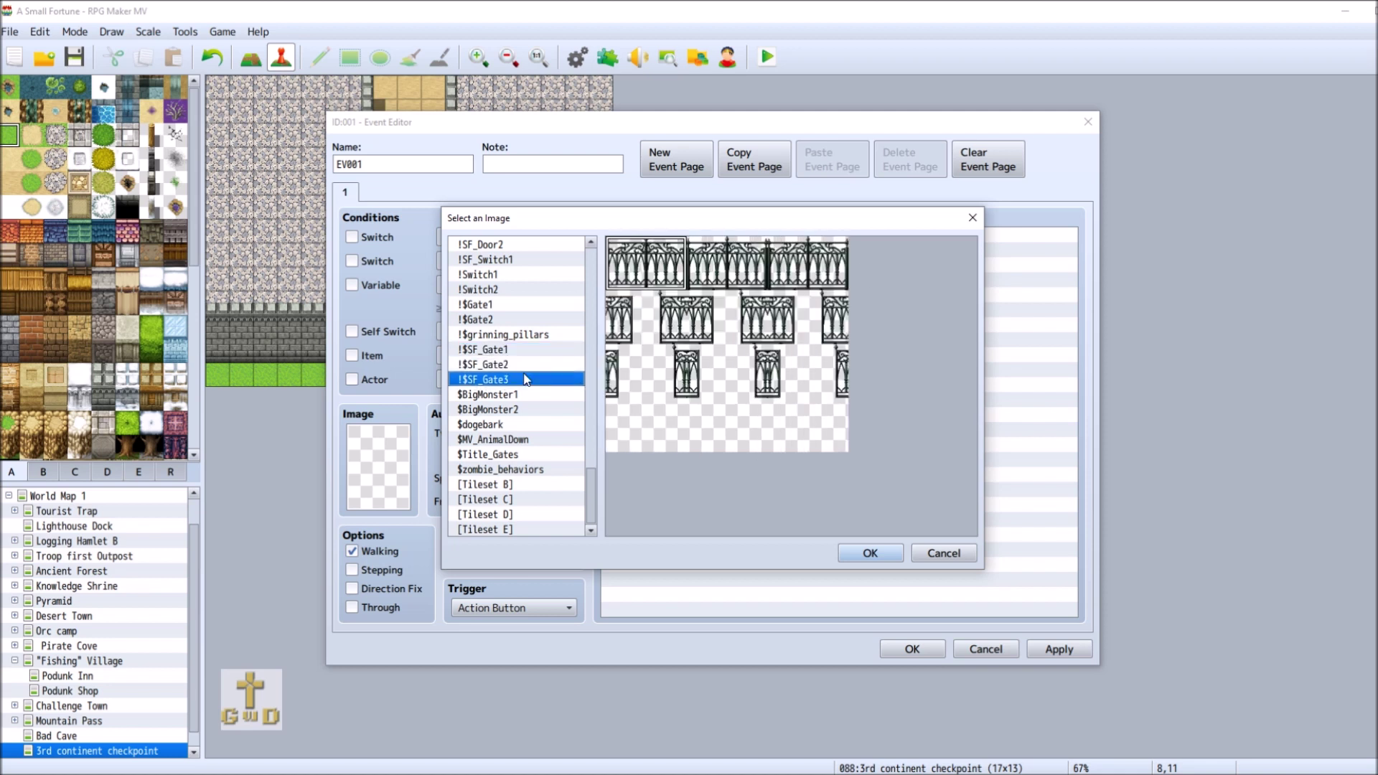
left_click(870, 554)
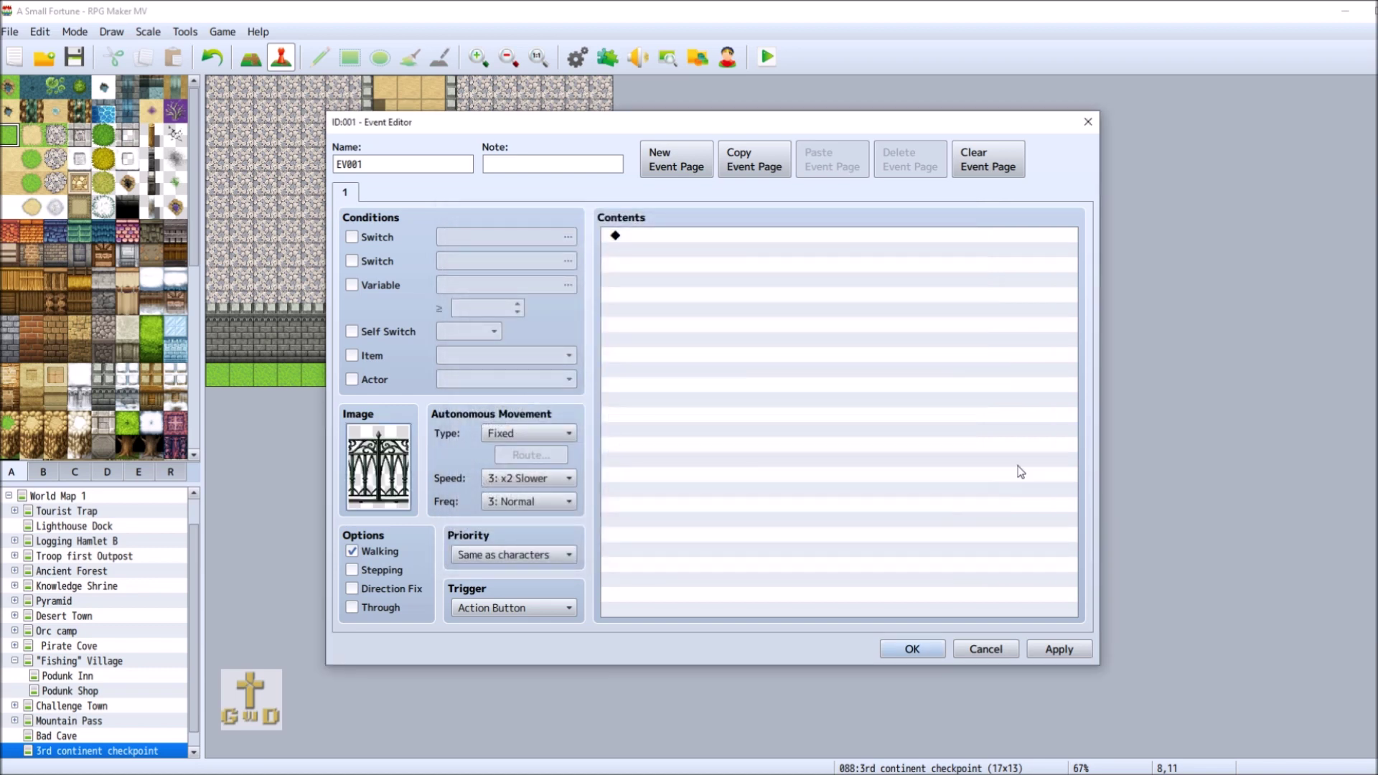
left_click(911, 647)
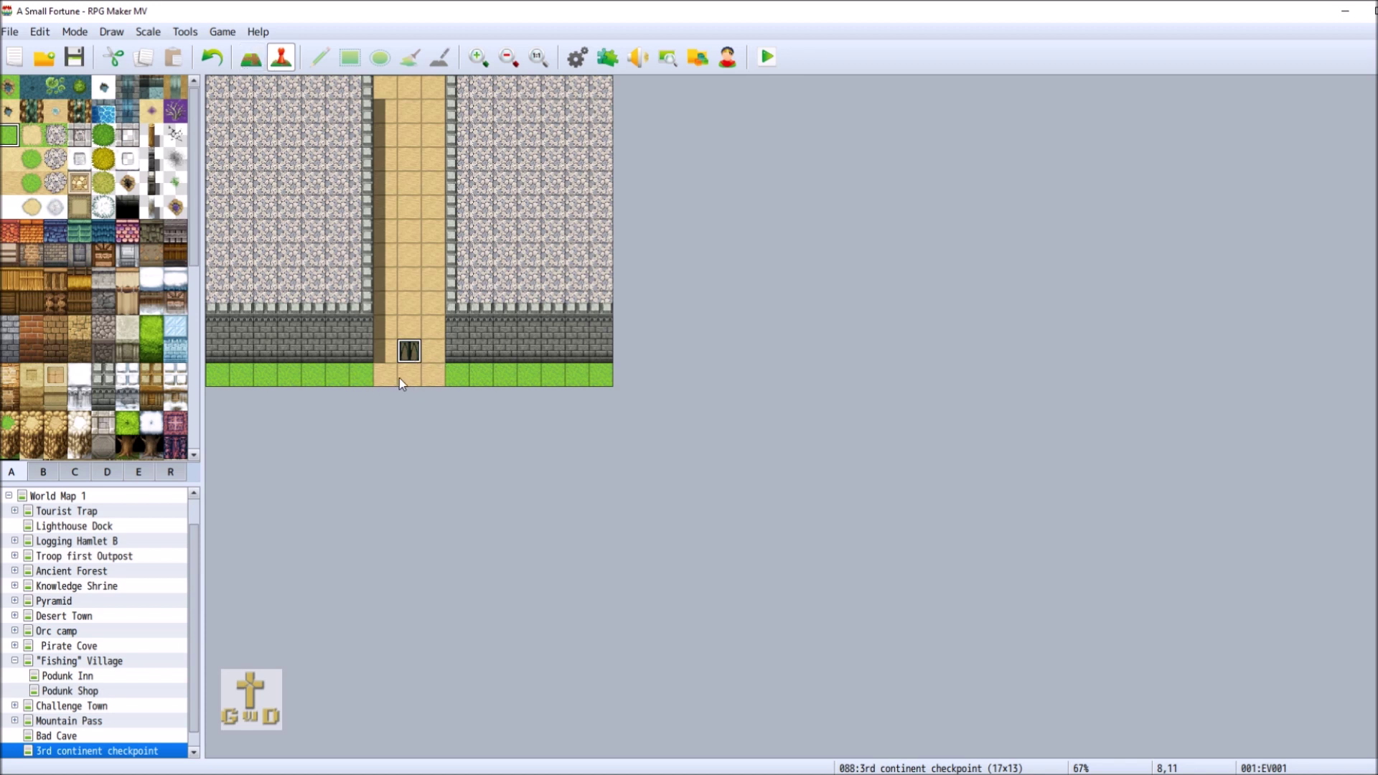
Create a guard event at 7,10 with the grey-helmeted soldier from the People3 image set.
double_click(386, 326)
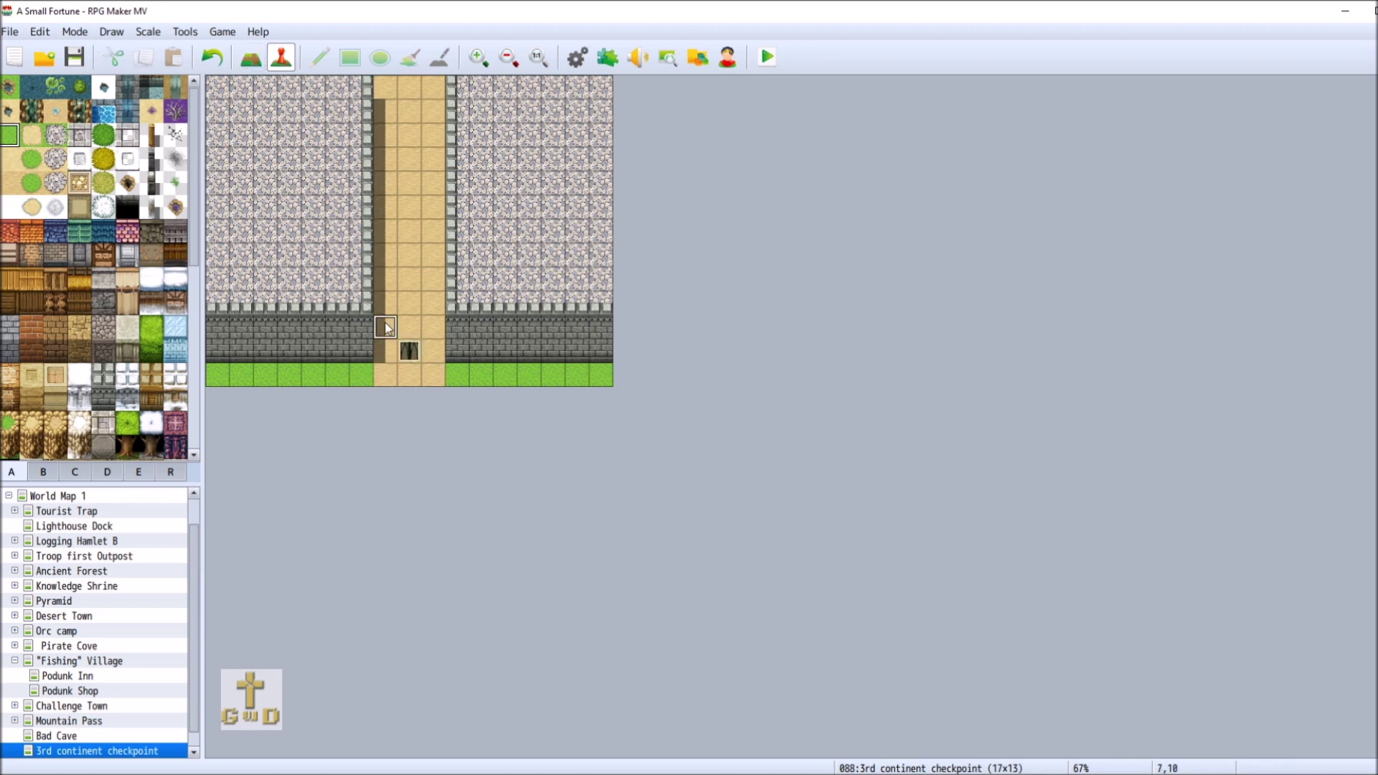
double_click(400, 506)
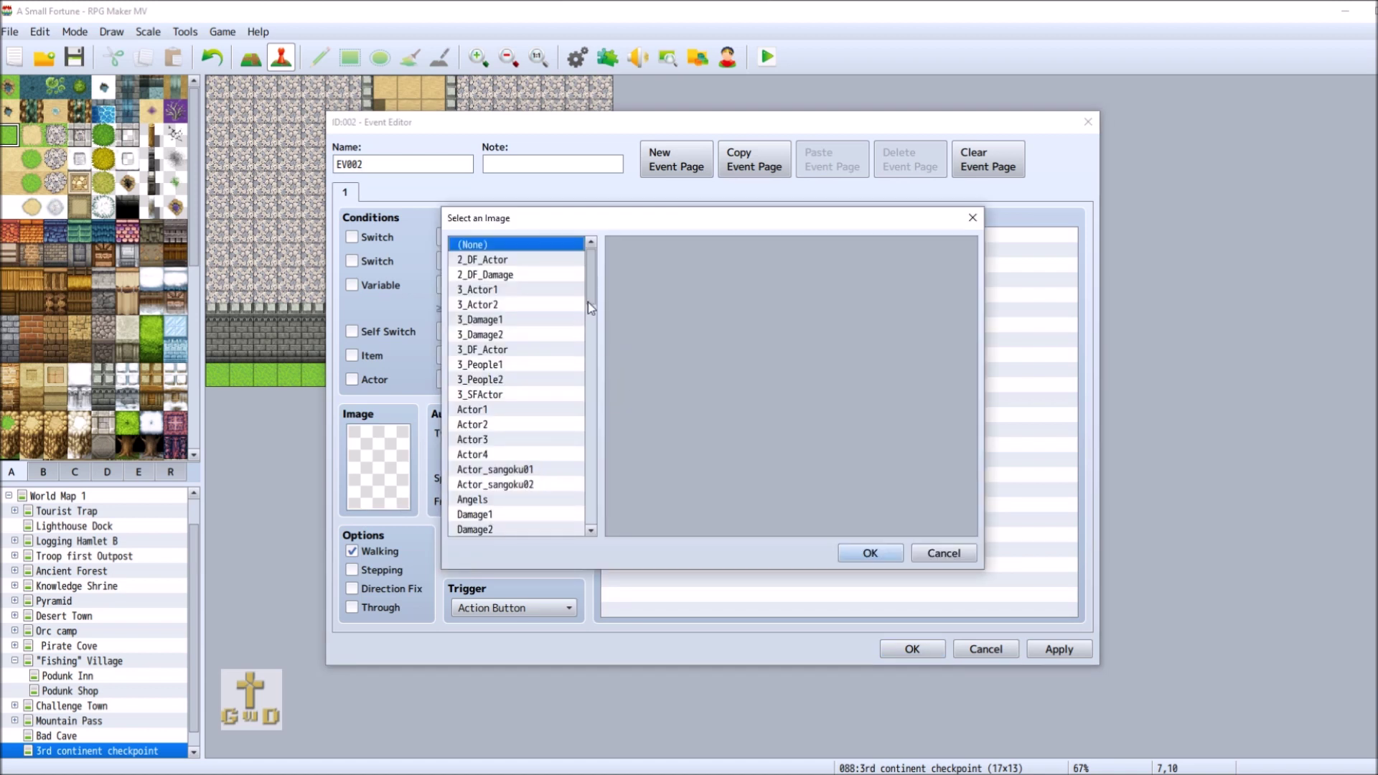
scroll(593, 308, "down", 4)
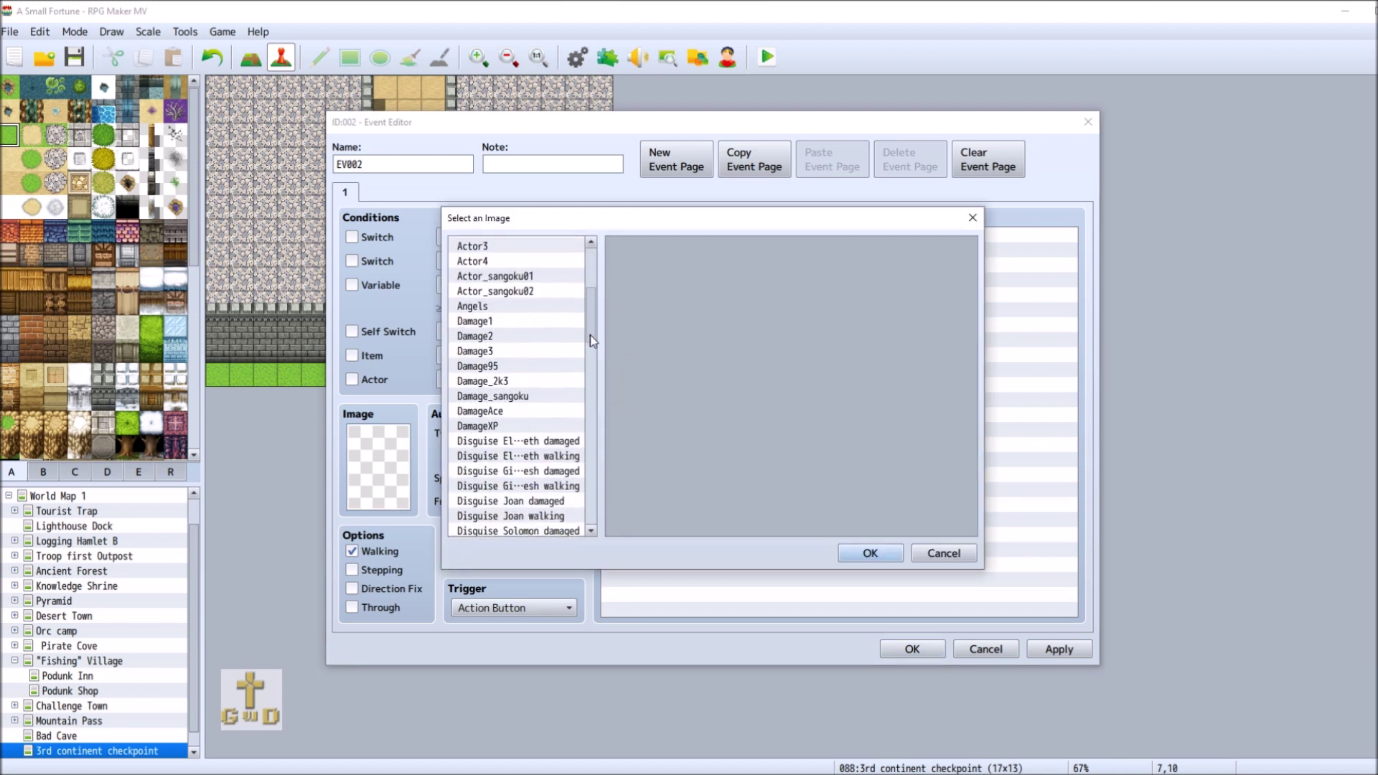
left_click(514, 278)
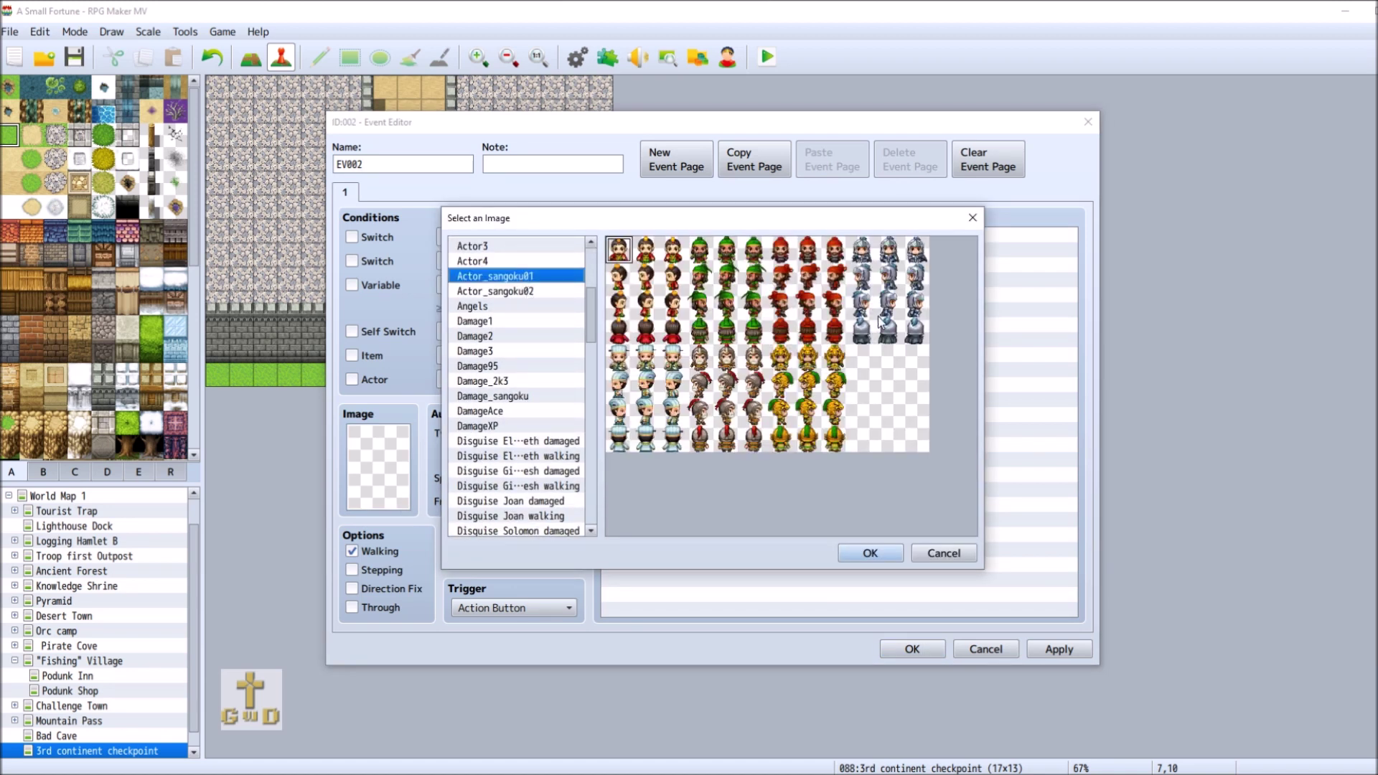
left_click(533, 294)
left_click(537, 277)
left_click_drag(593, 324, 588, 406)
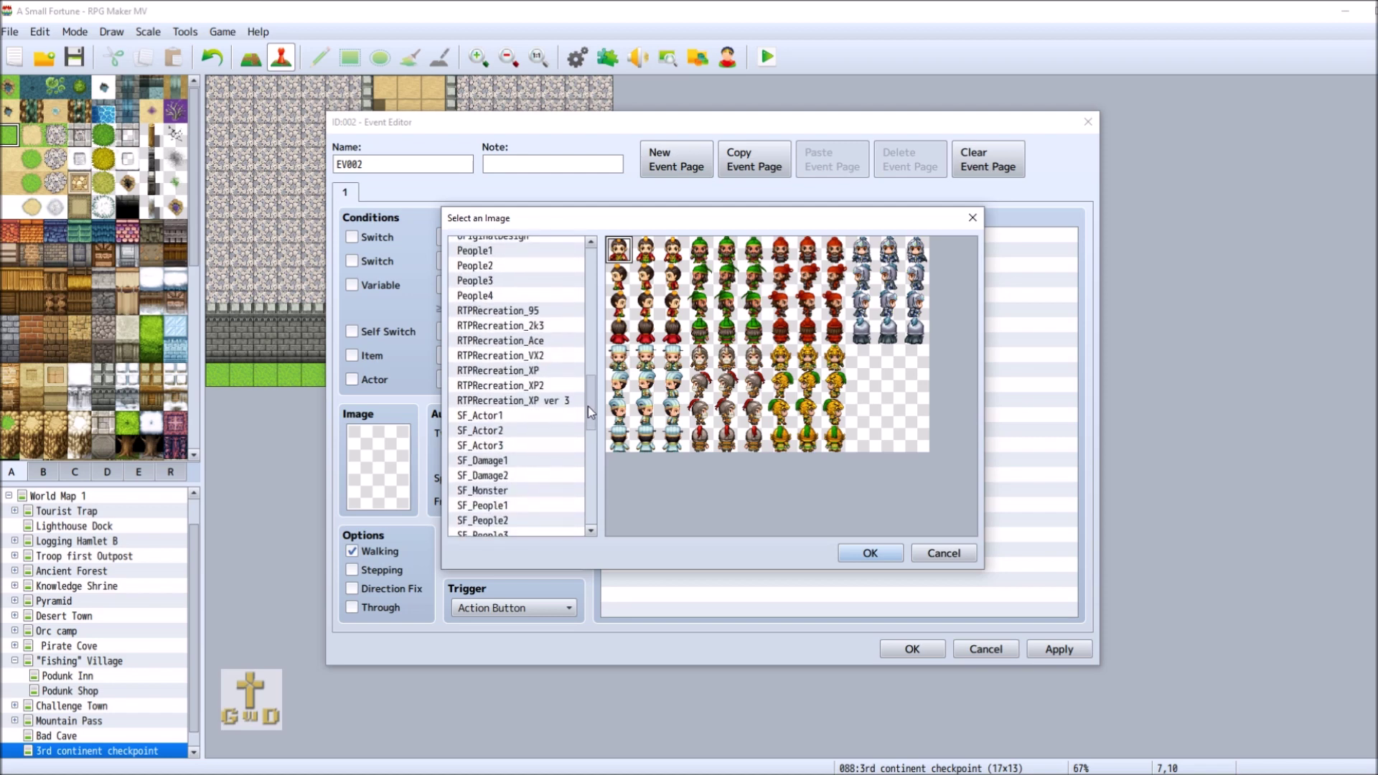
left_click(503, 280)
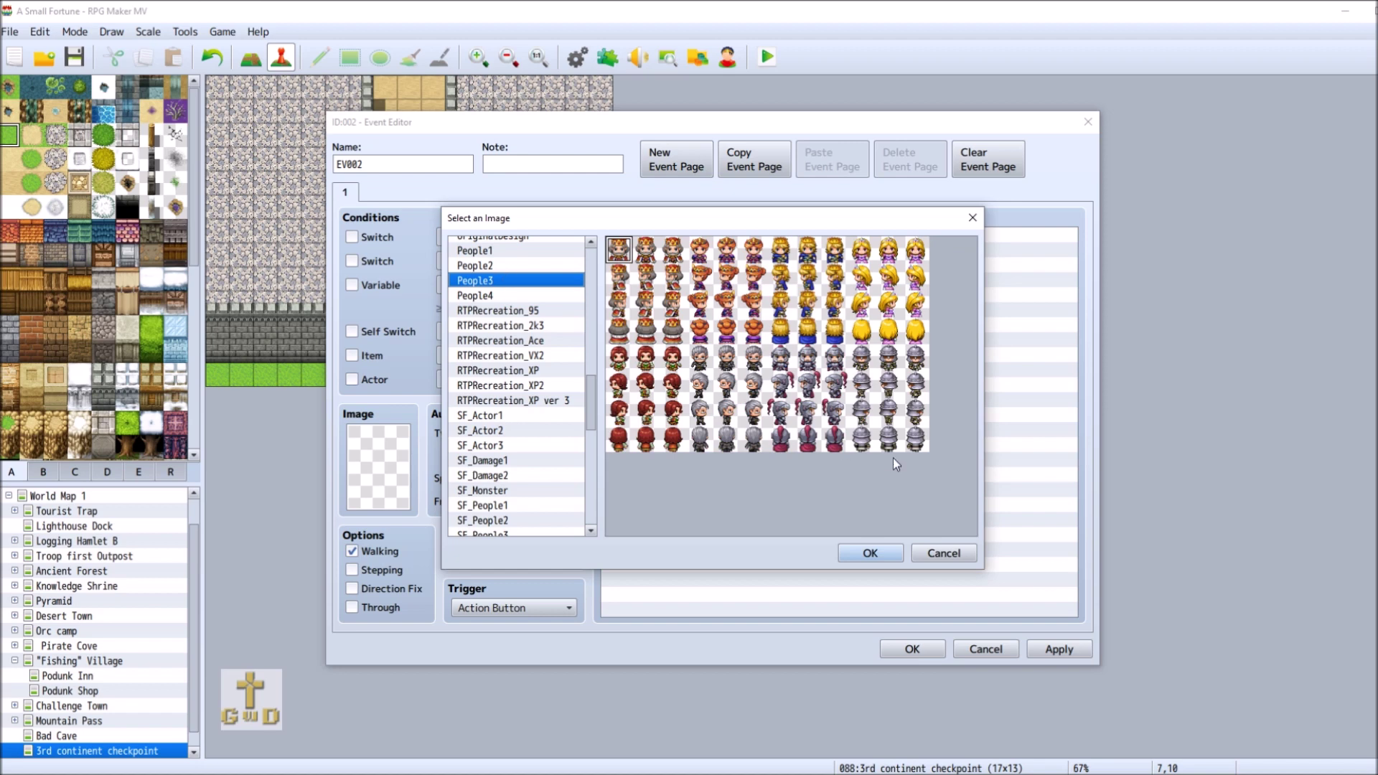
double_click(889, 359)
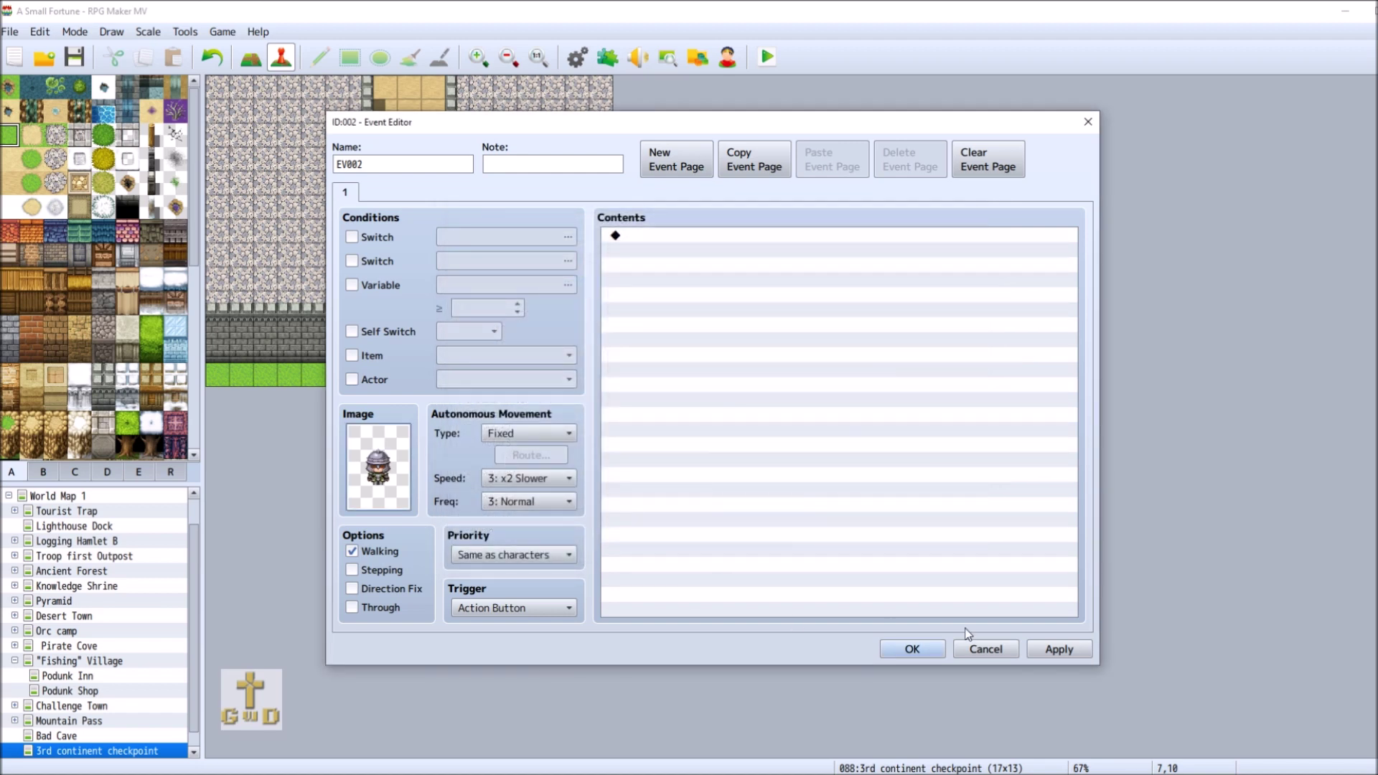
left_click(947, 653)
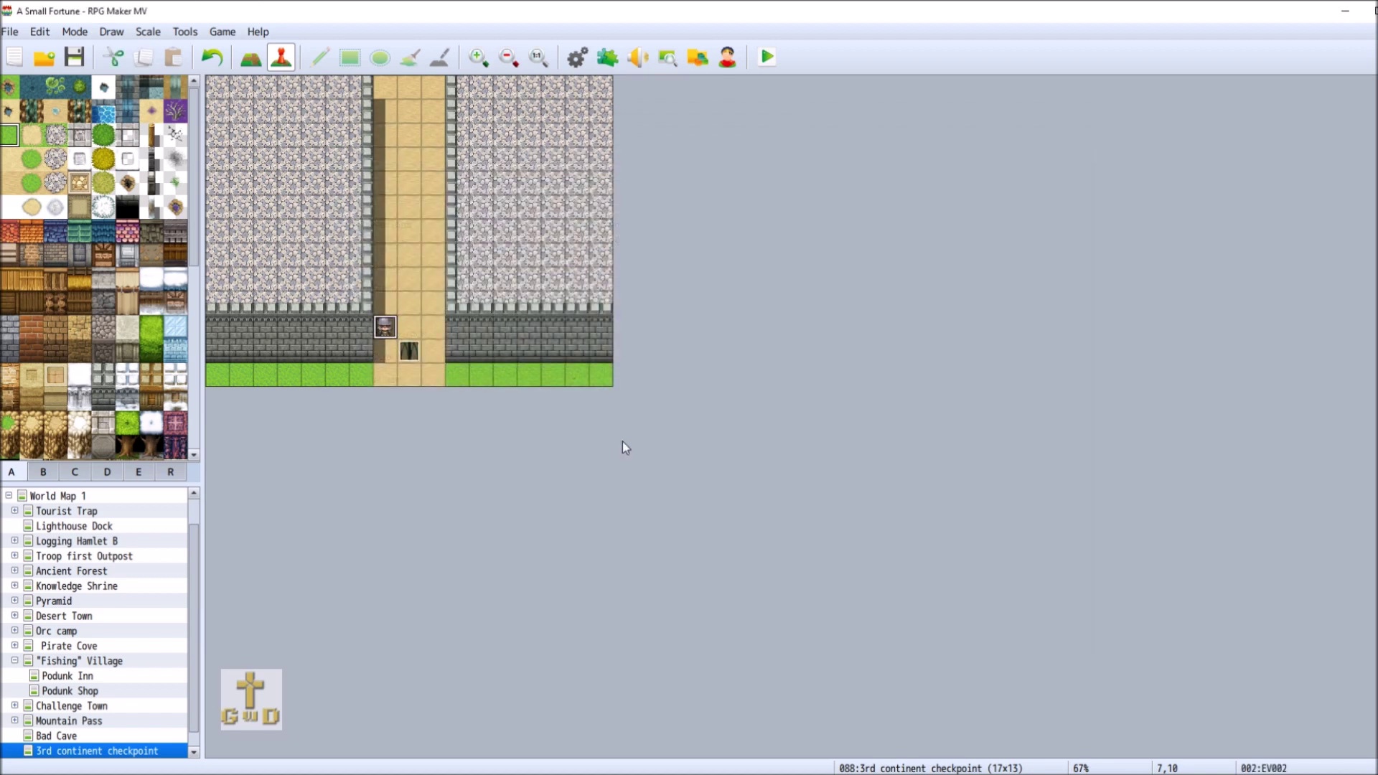
double_click(433, 328)
double_click(355, 452)
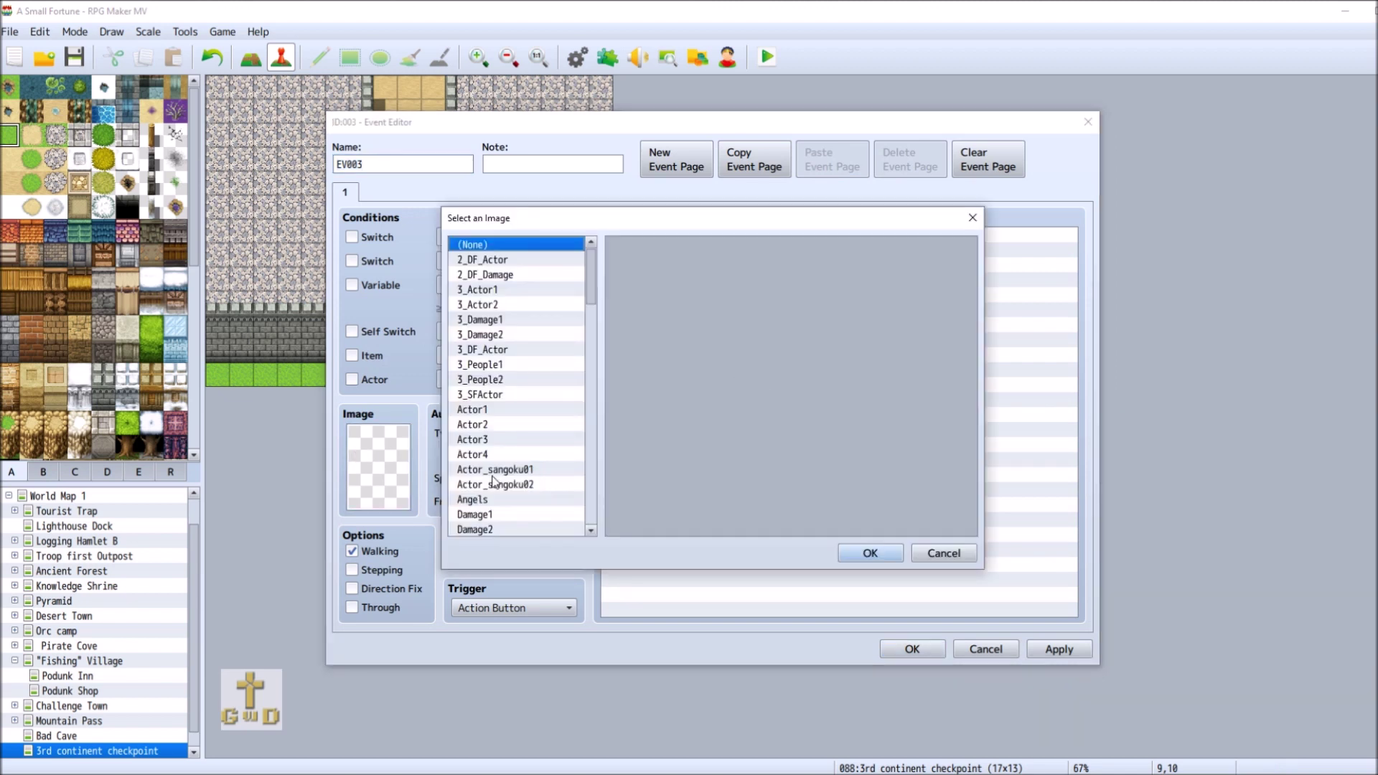
left_click_drag(597, 290, 593, 411)
left_click(943, 554)
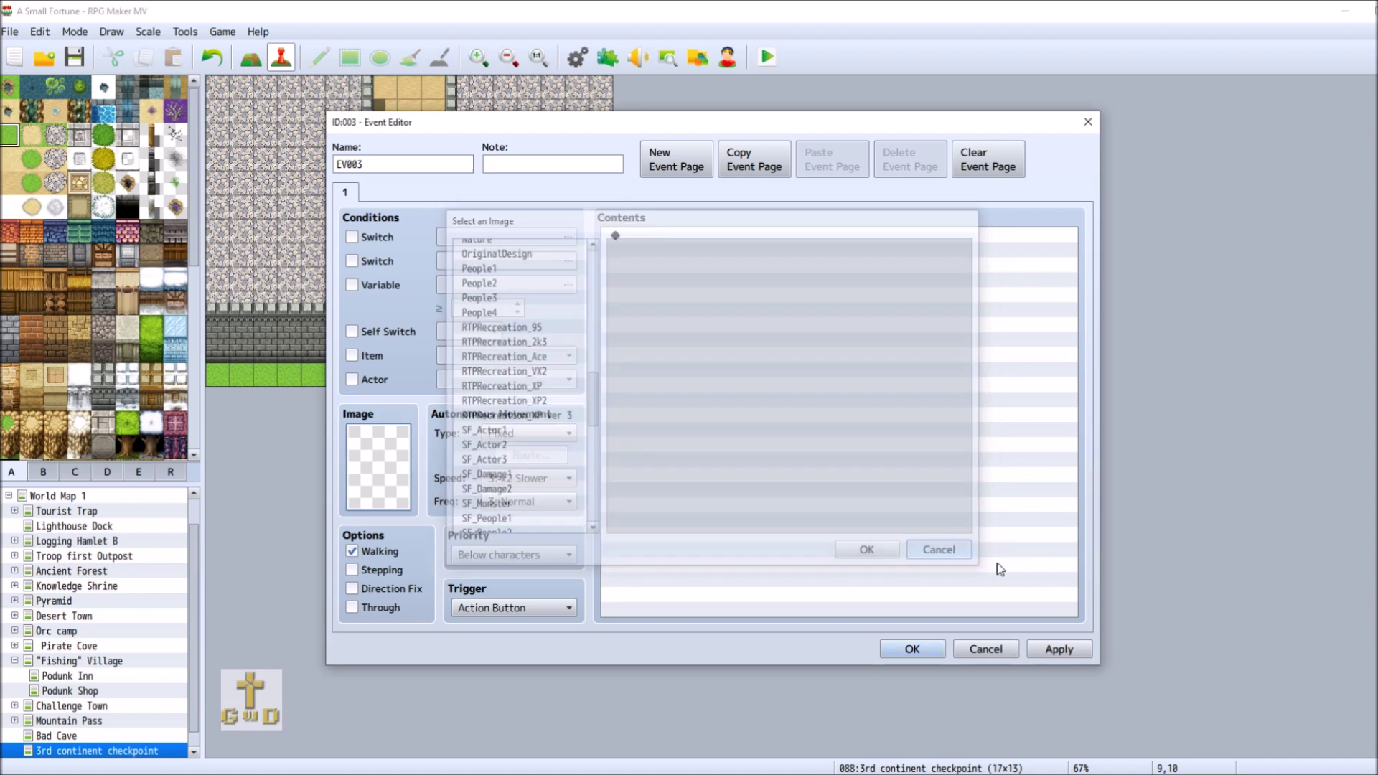
left_click(1007, 650)
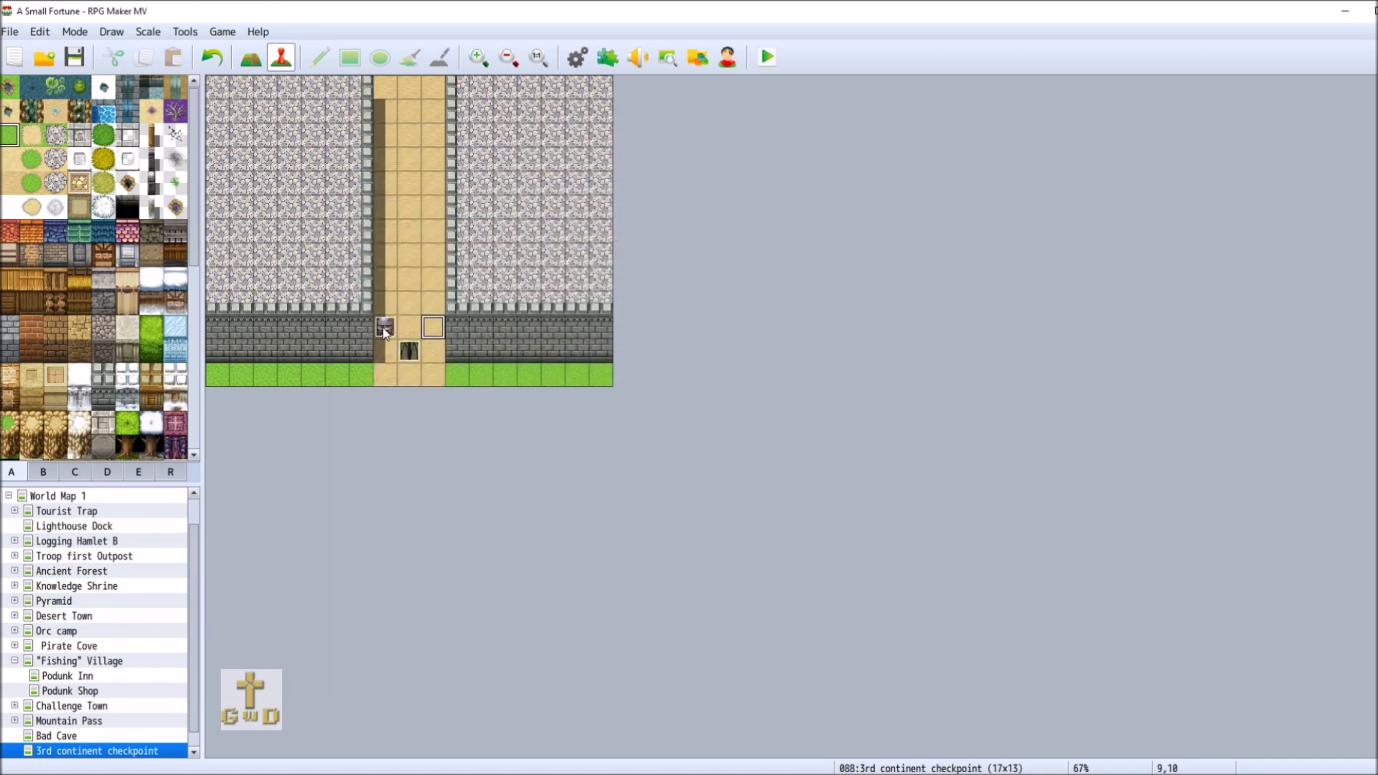
Copy the guard event at 7,10 to 9,10 on the opposite side of the path.
right_click(381, 326)
left_click(402, 391)
right_click(432, 321)
left_click(477, 402)
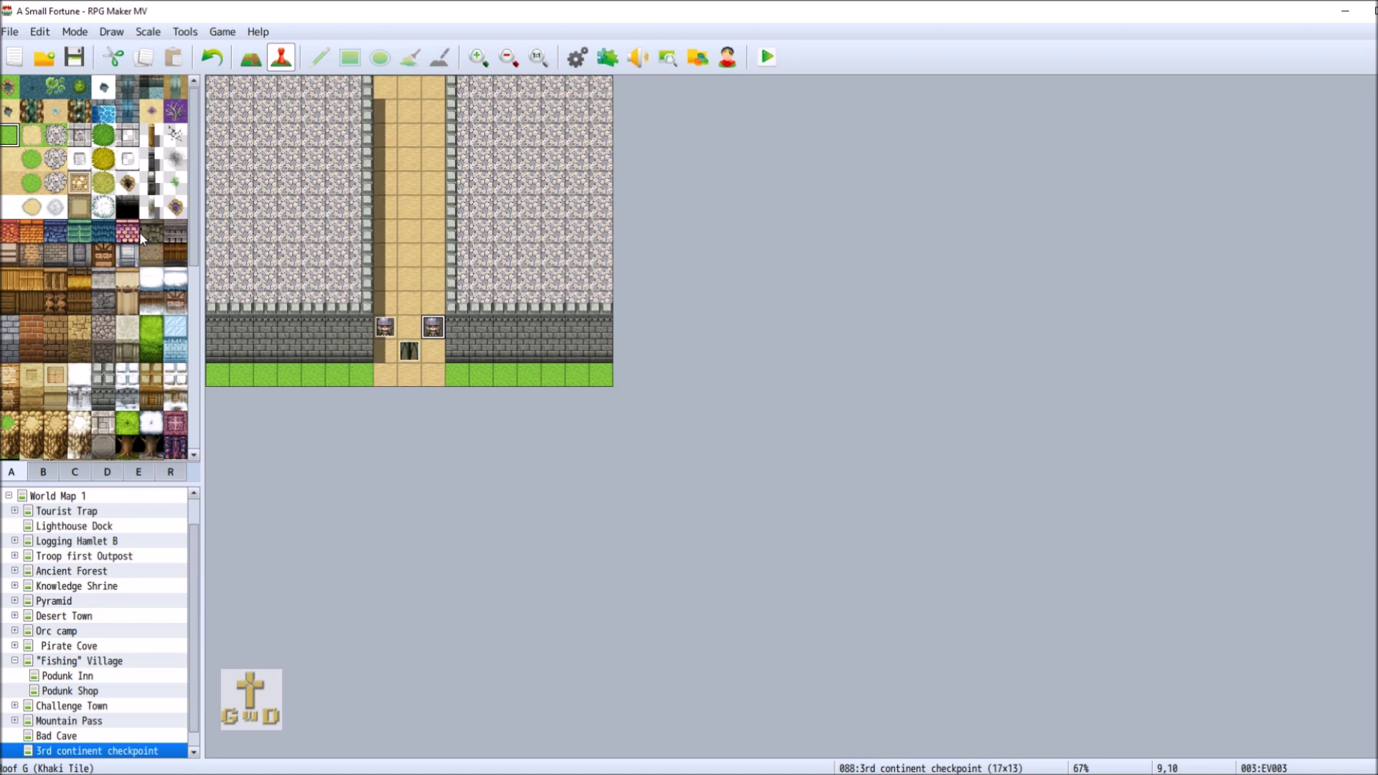
Paint a Fencepost B (Metal) row along the grass in front of the walls on both sides of the path.
left_click(153, 164)
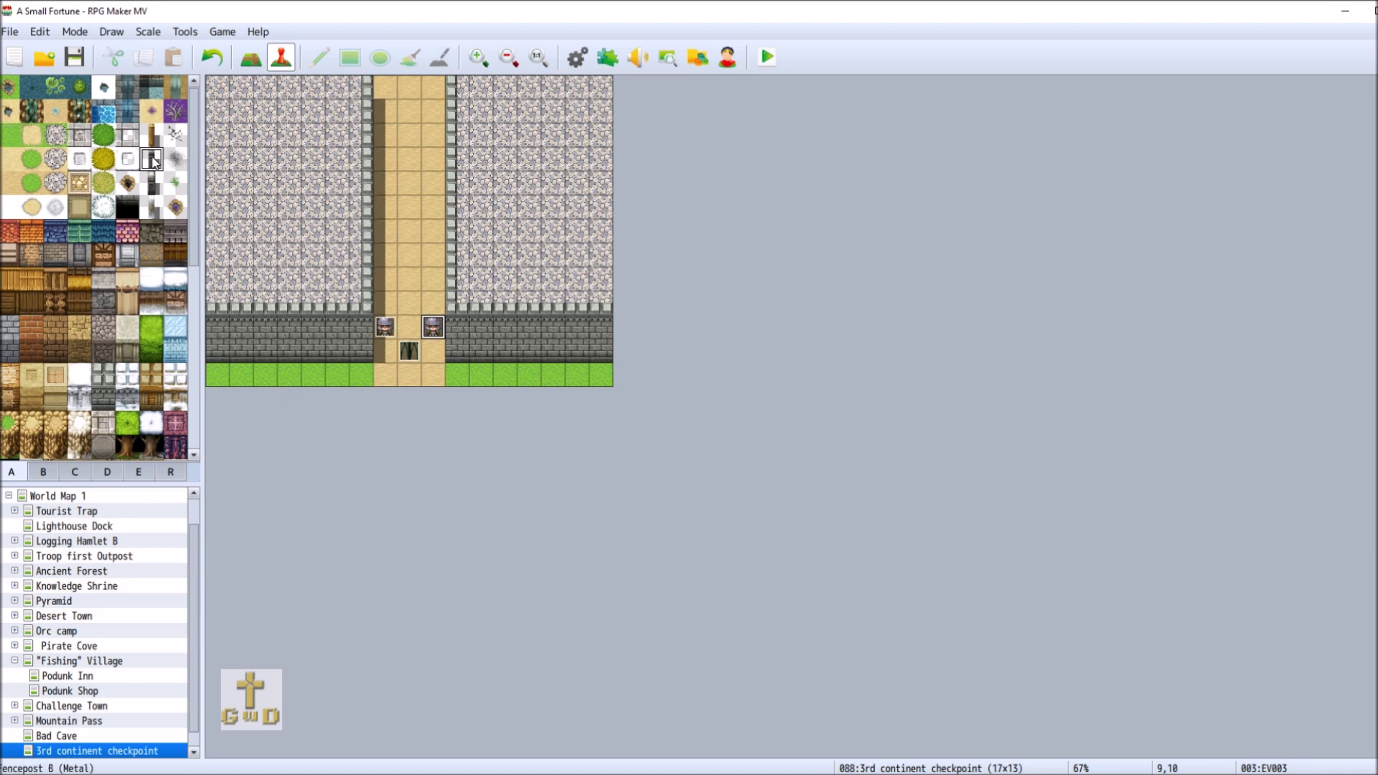
left_click(244, 60)
left_click_drag(218, 375, 353, 388)
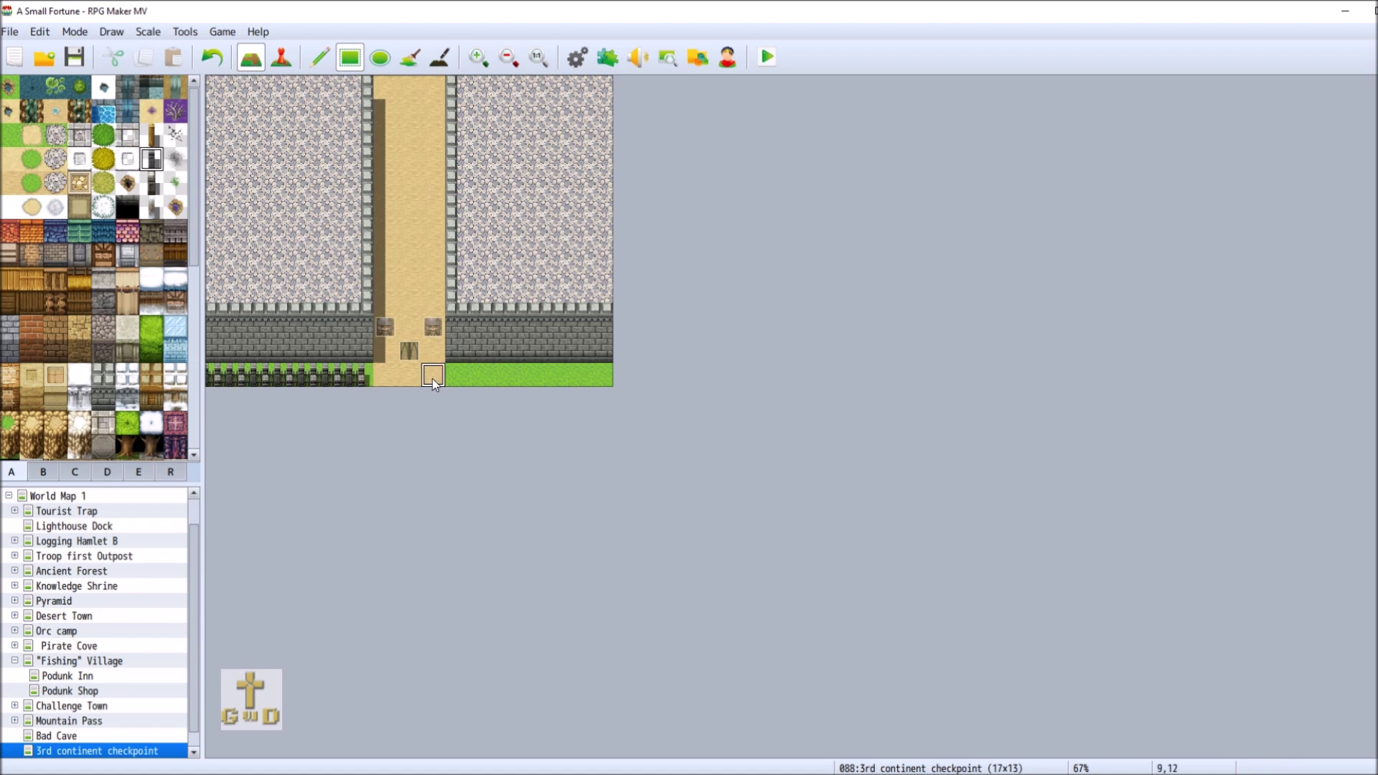
left_click_drag(454, 374, 609, 377)
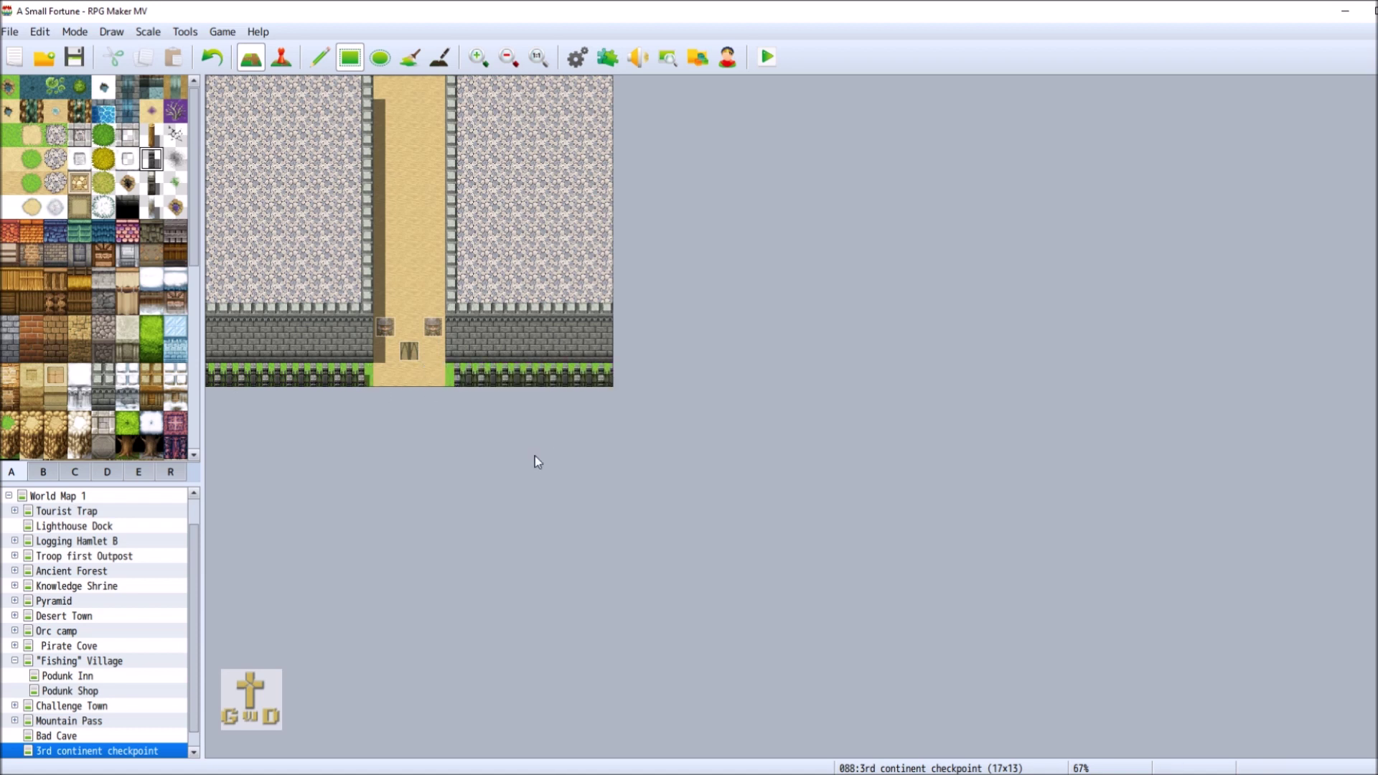
Create a quick transfer event at 8,15 on the path's southern end, leading to World Map 1 just below the fortress at 26,38.
key("F6")
right_click(410, 457)
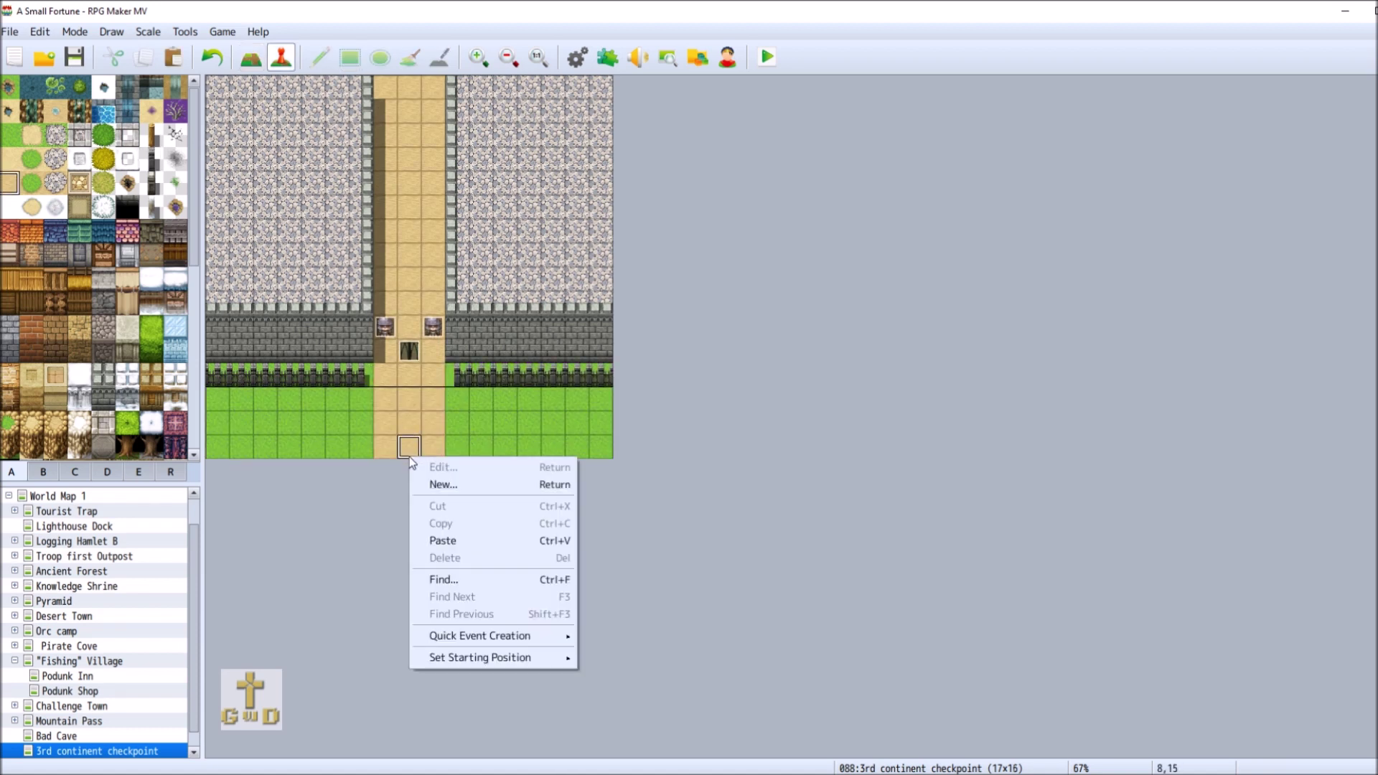
mouse_move(529, 641)
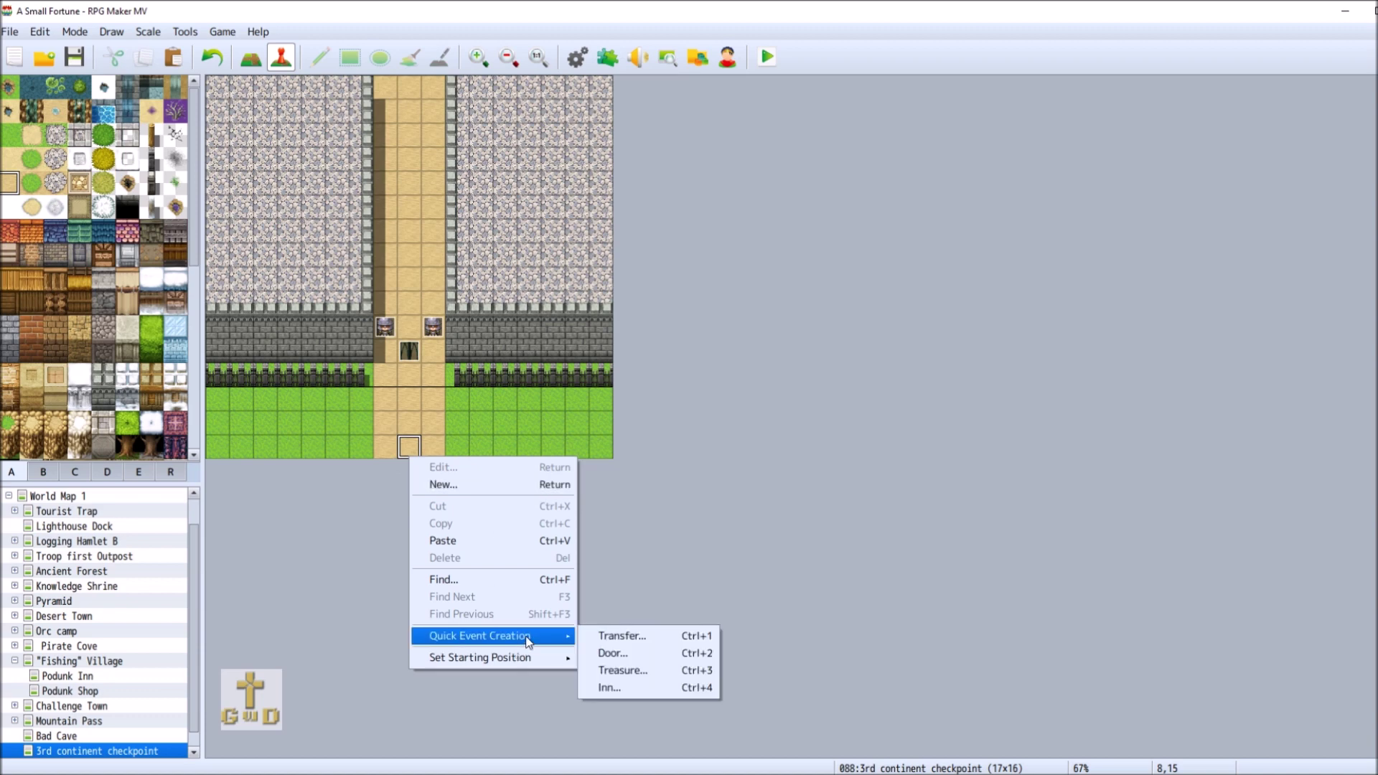
left_click(624, 636)
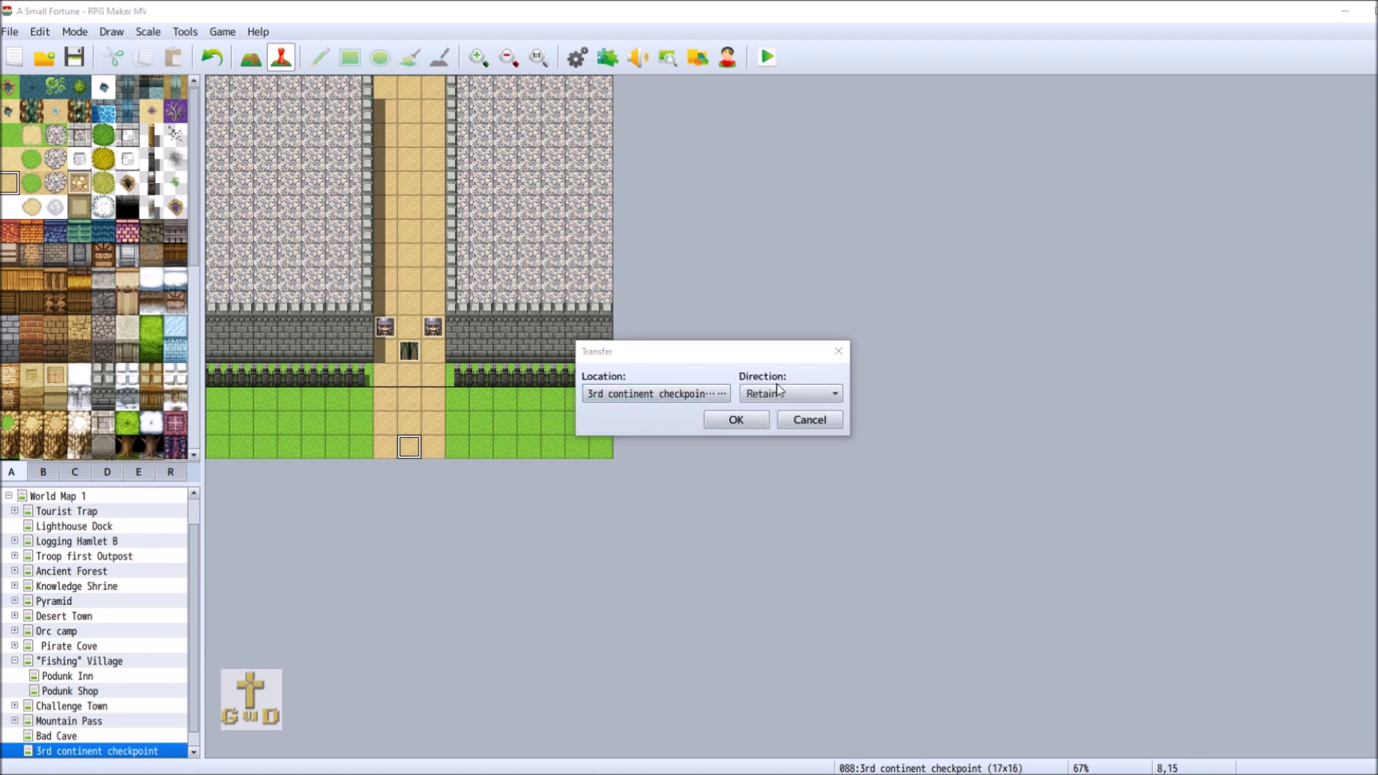
left_click(721, 393)
left_click(386, 184)
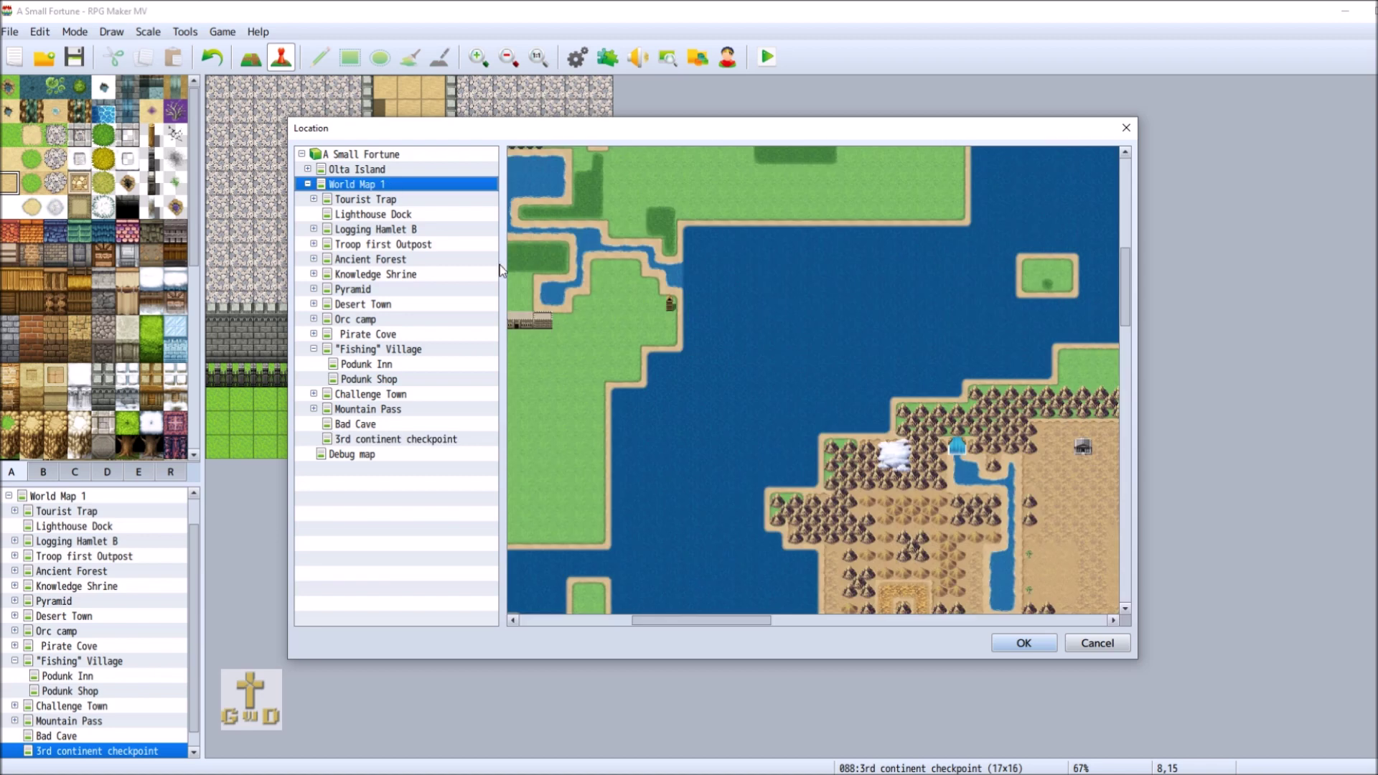
left_click_drag(689, 617, 649, 619)
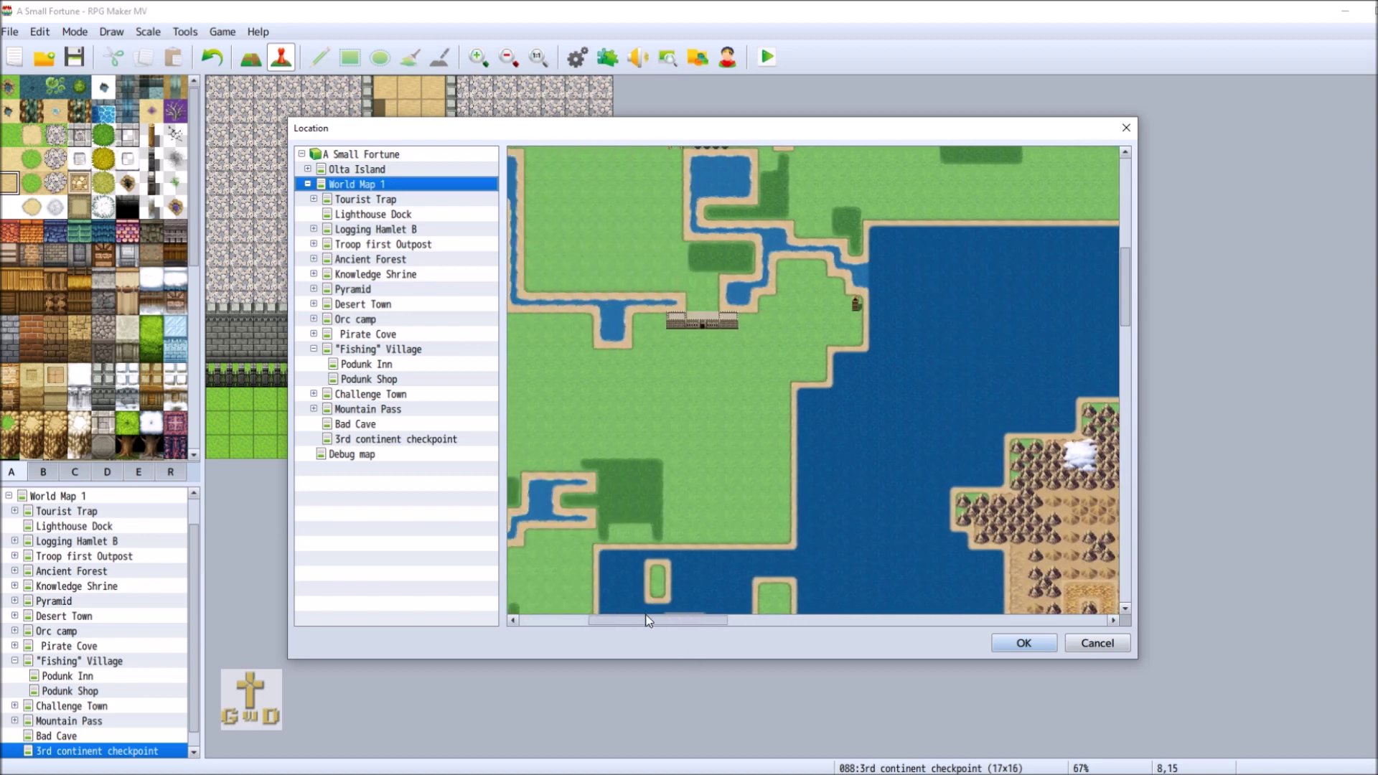
left_click(700, 339)
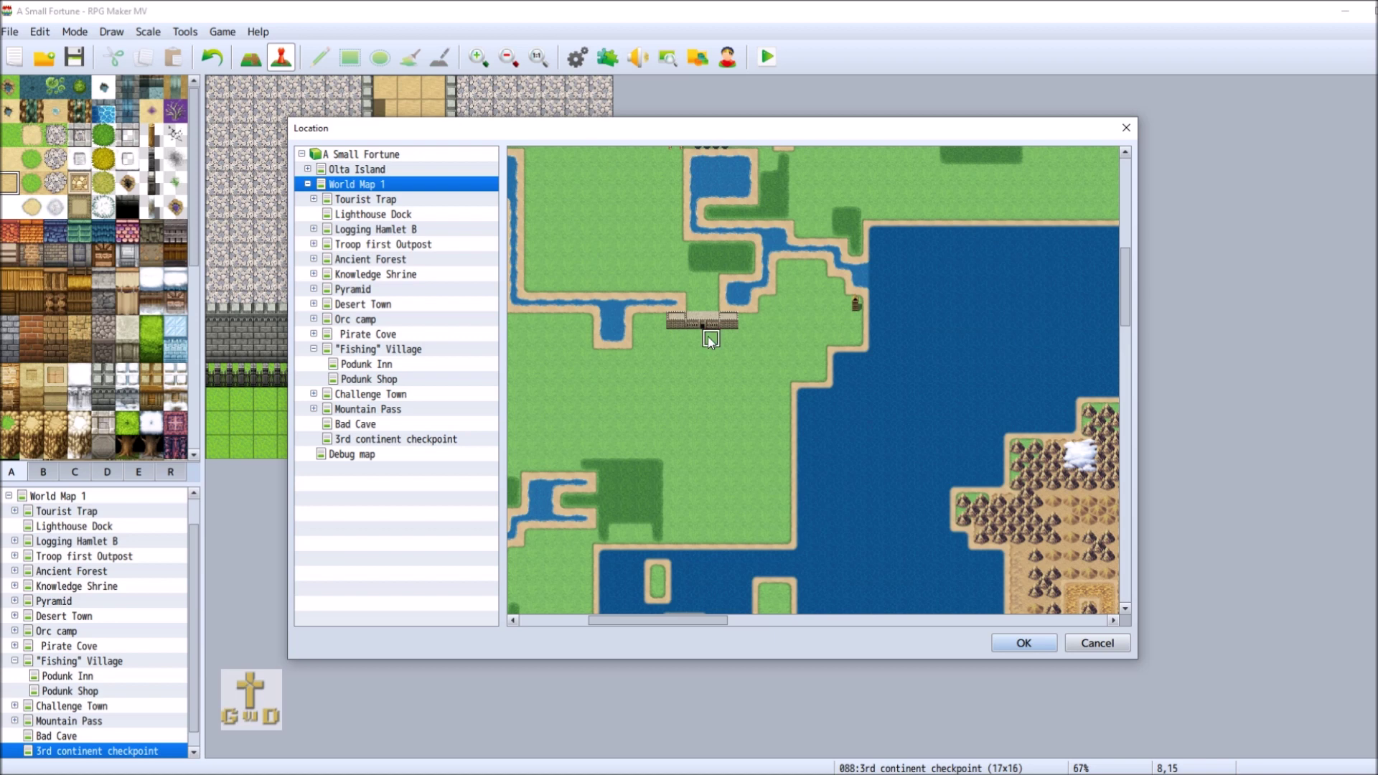
left_click(698, 338)
double_click(700, 340)
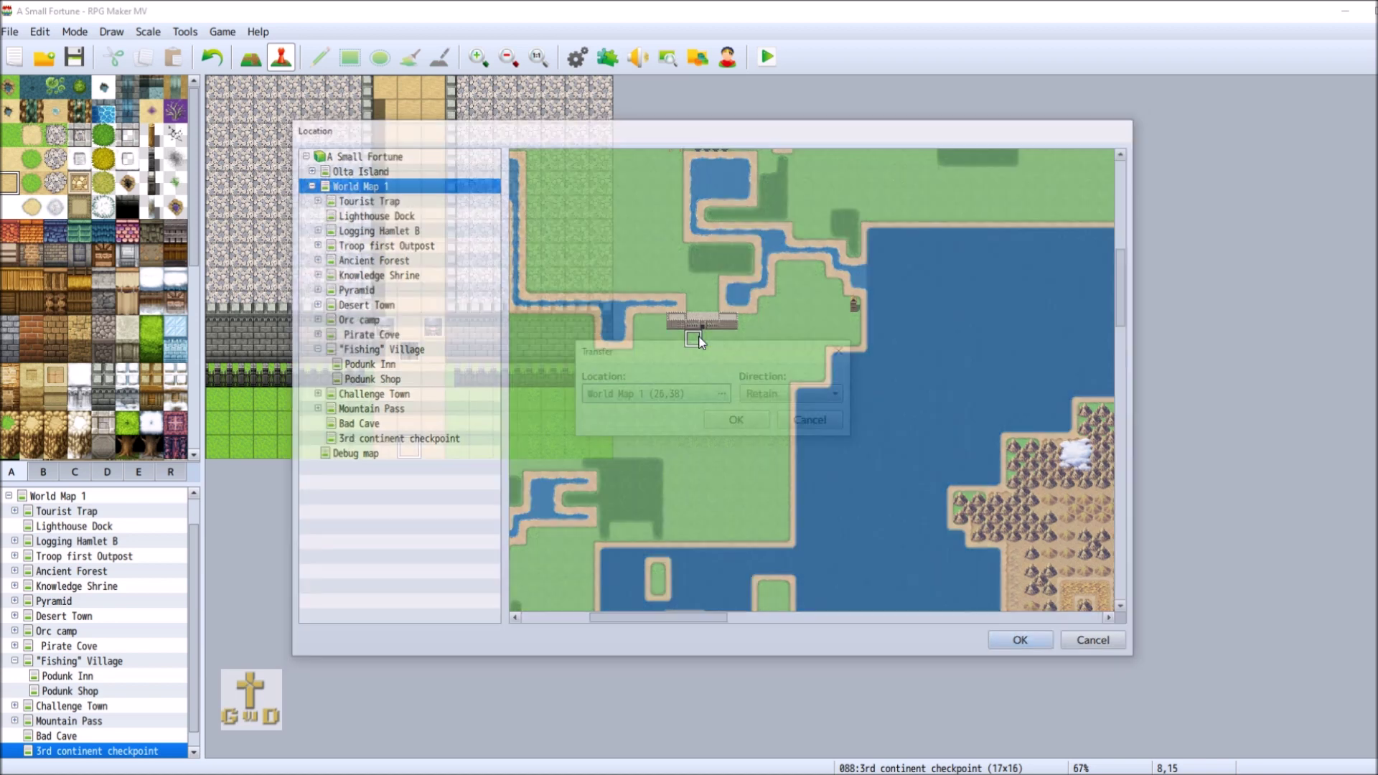
left_click(736, 420)
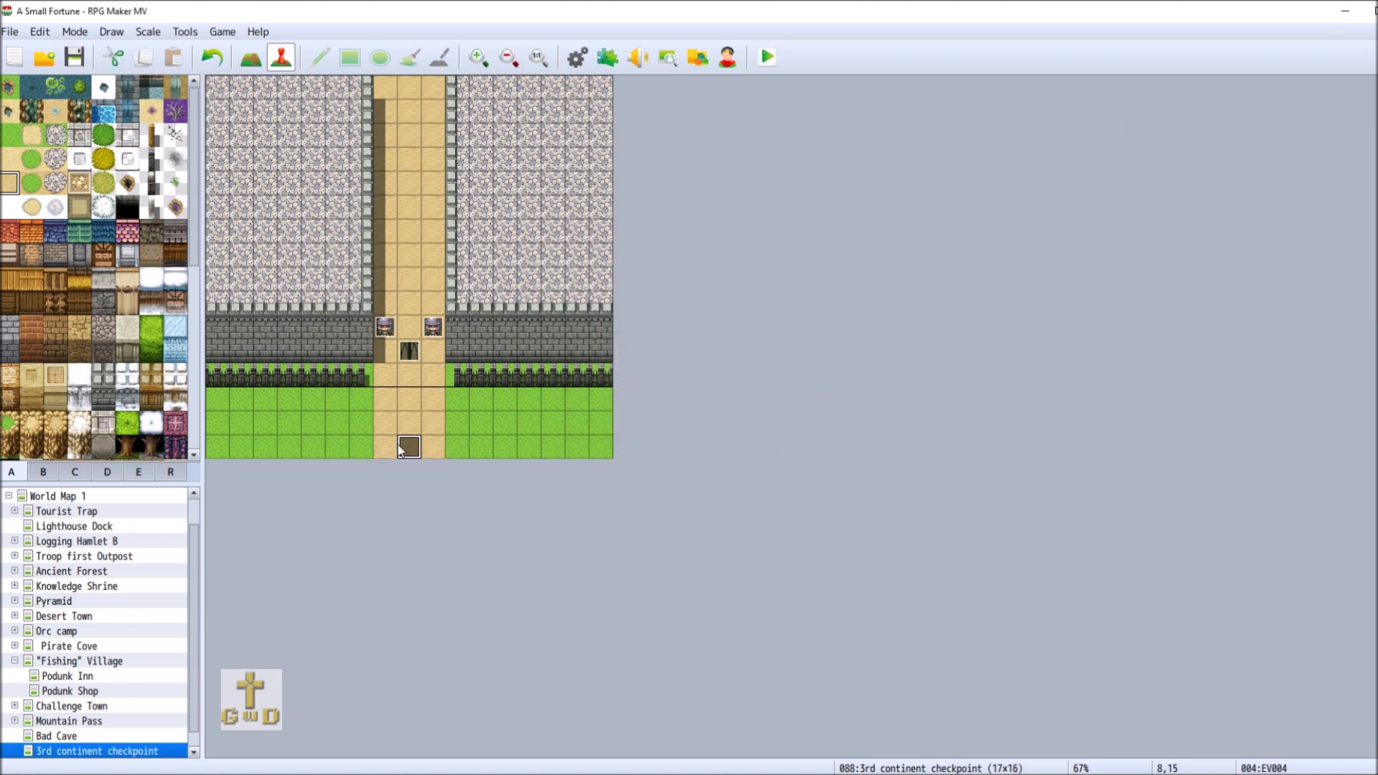
On World Map 1, create a quick transfer event at 26,37 on the fortress, leading to the path's southern end in 3rd continent checkpoint.
left_click(84, 497)
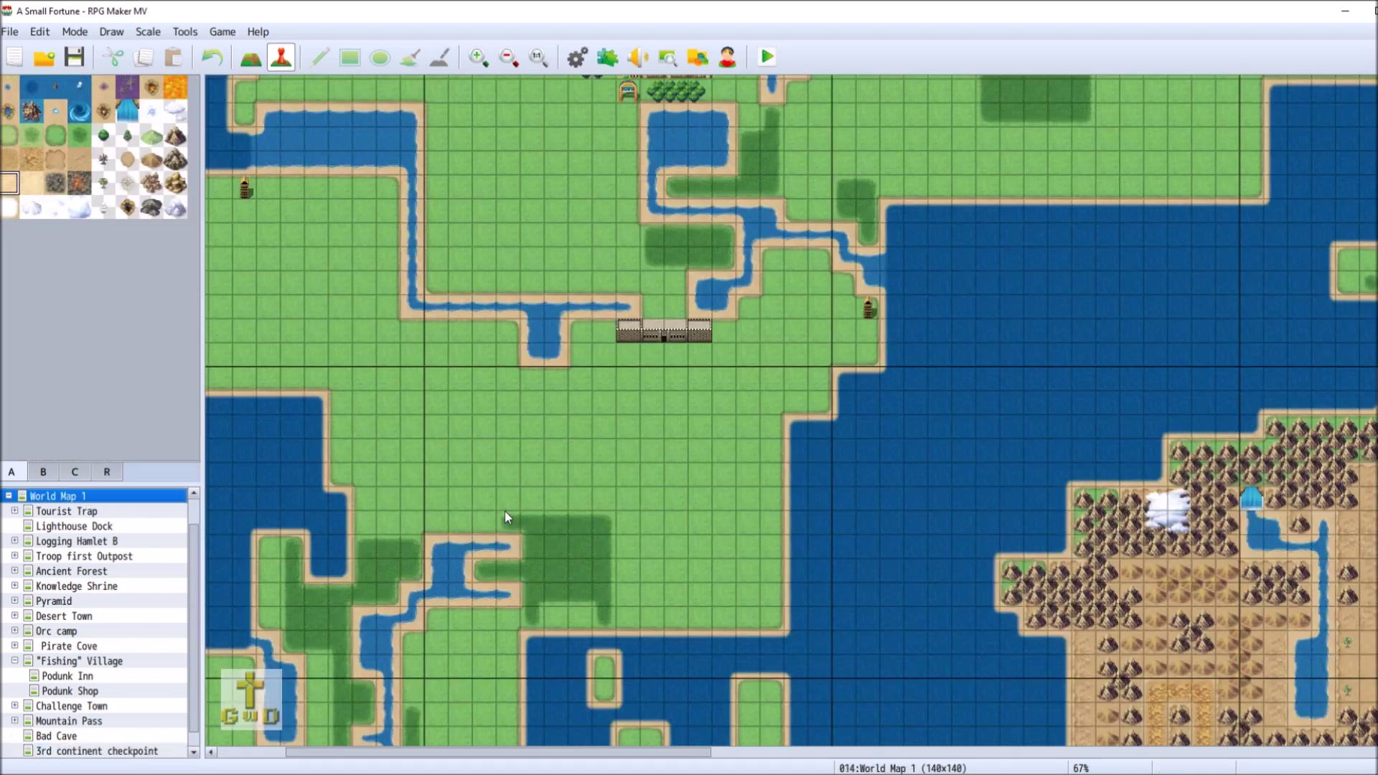
right_click(664, 345)
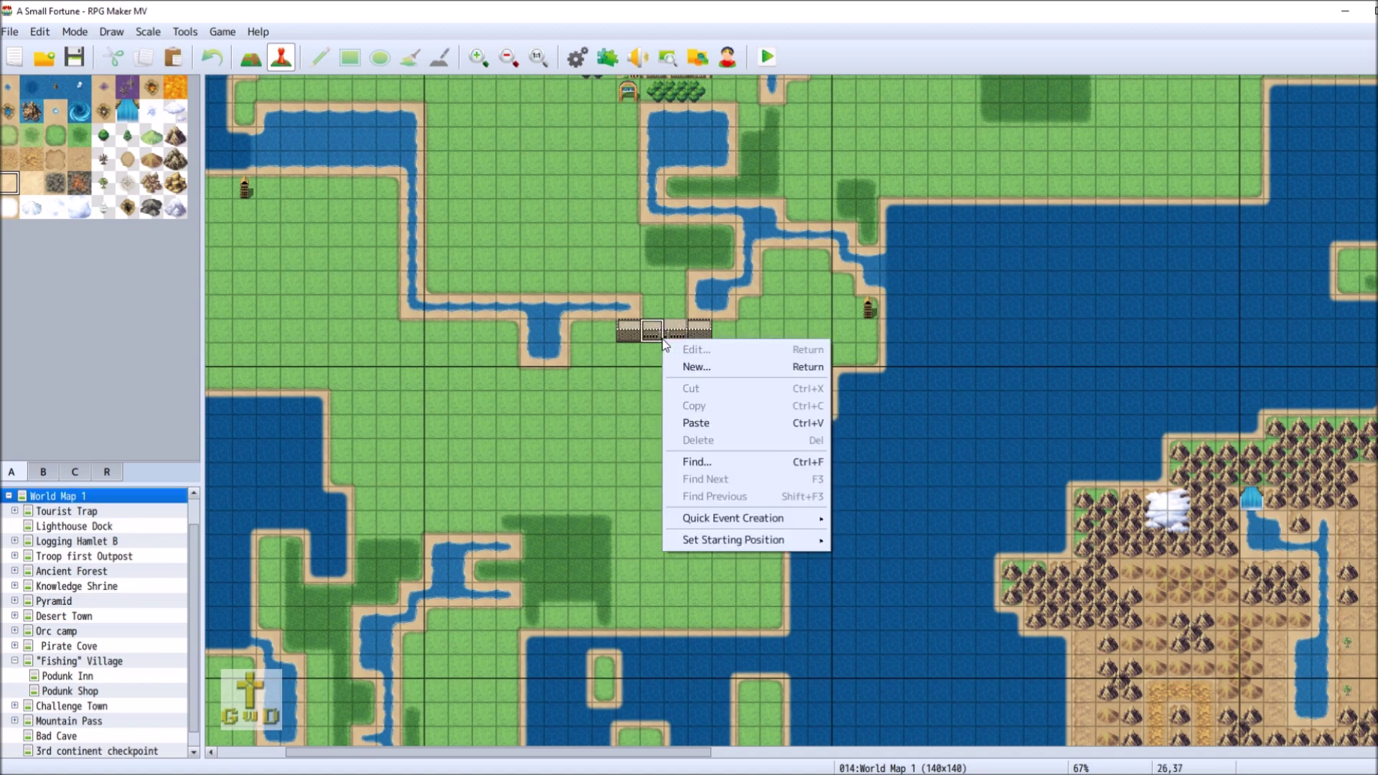
left_click(628, 378)
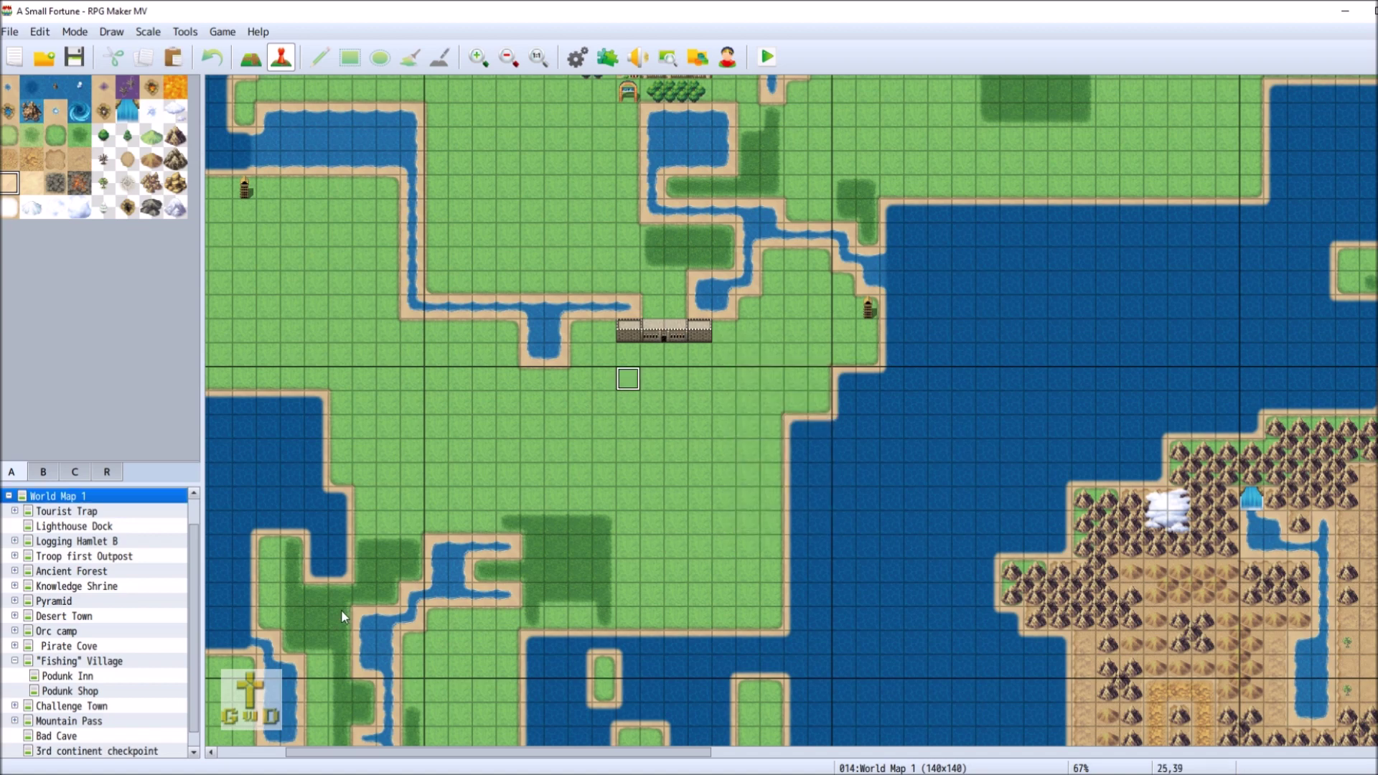
left_click(652, 355)
right_click(658, 331)
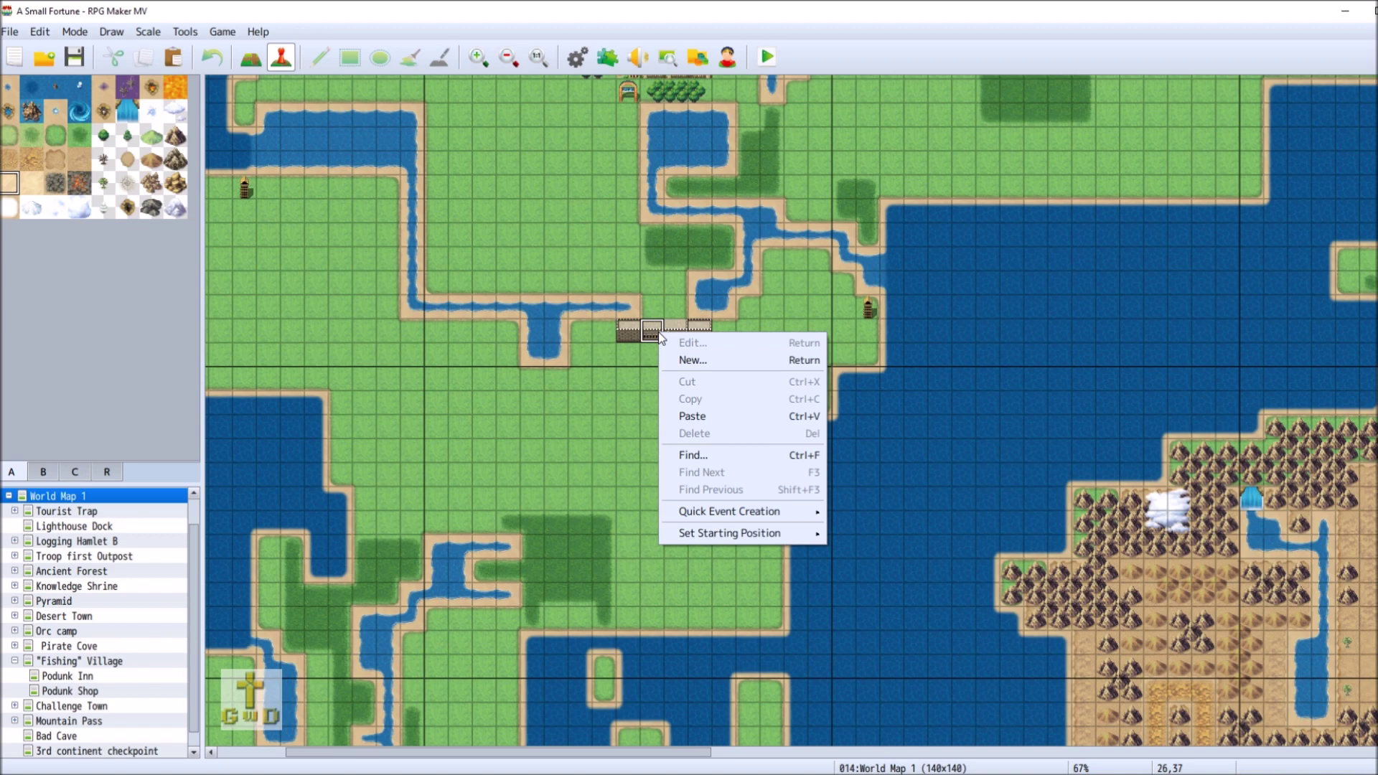
mouse_move(732, 510)
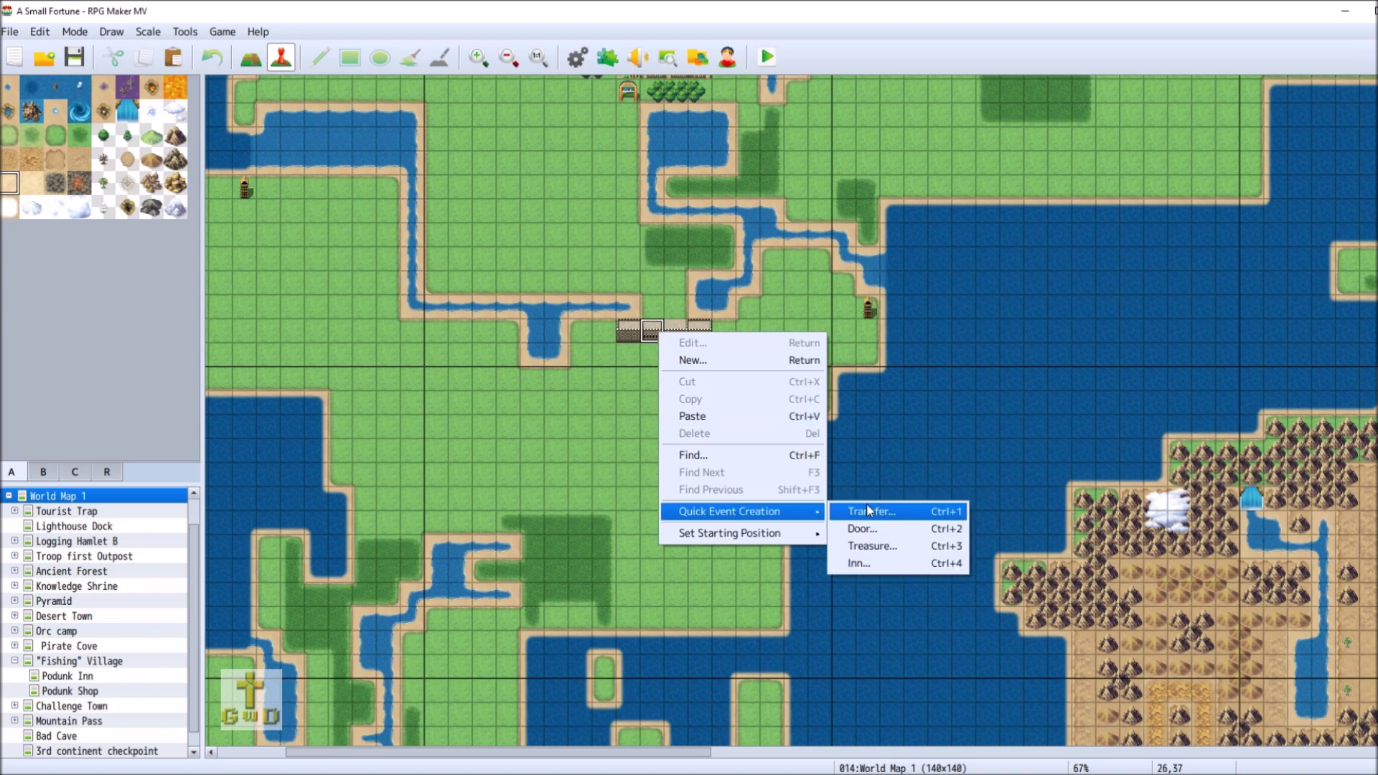
left_click(862, 511)
left_click(686, 394)
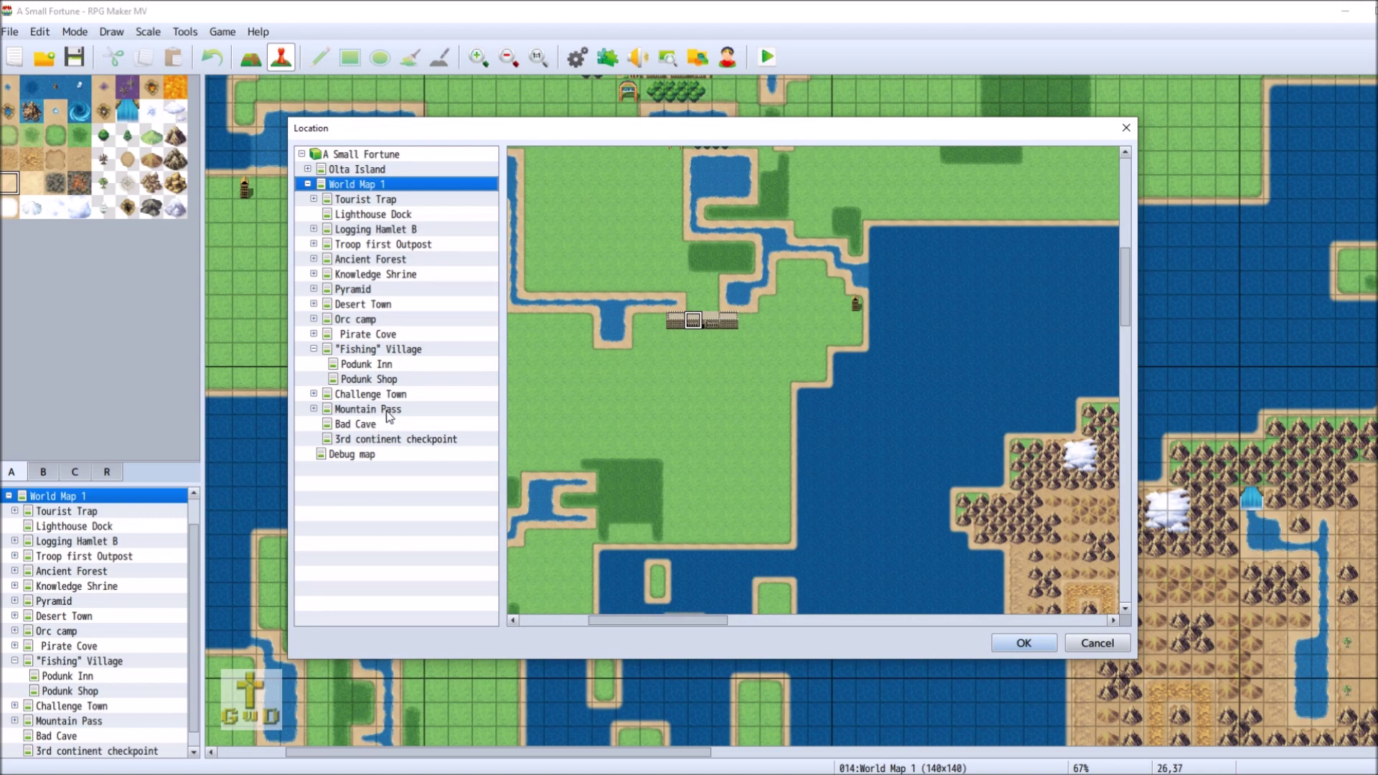
left_click(371, 439)
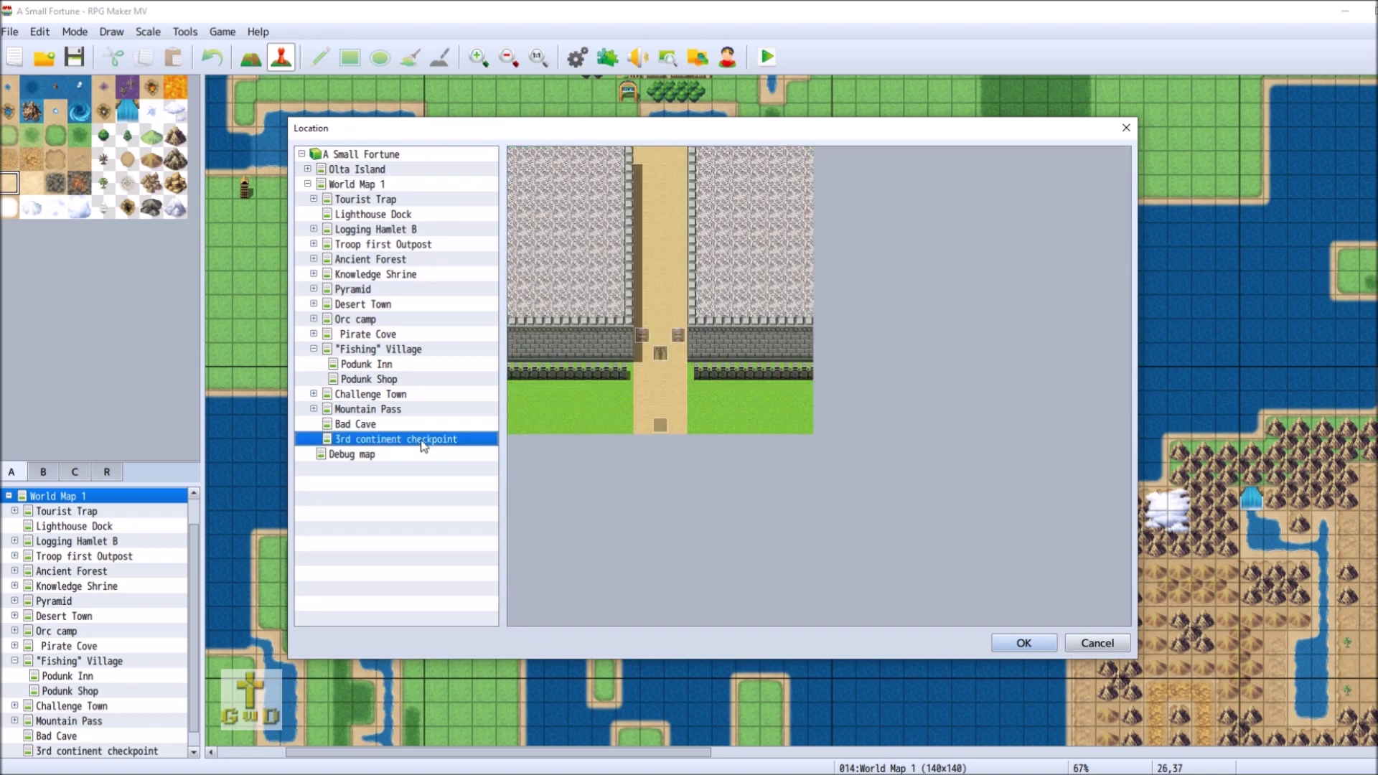
double_click(657, 415)
left_click(722, 420)
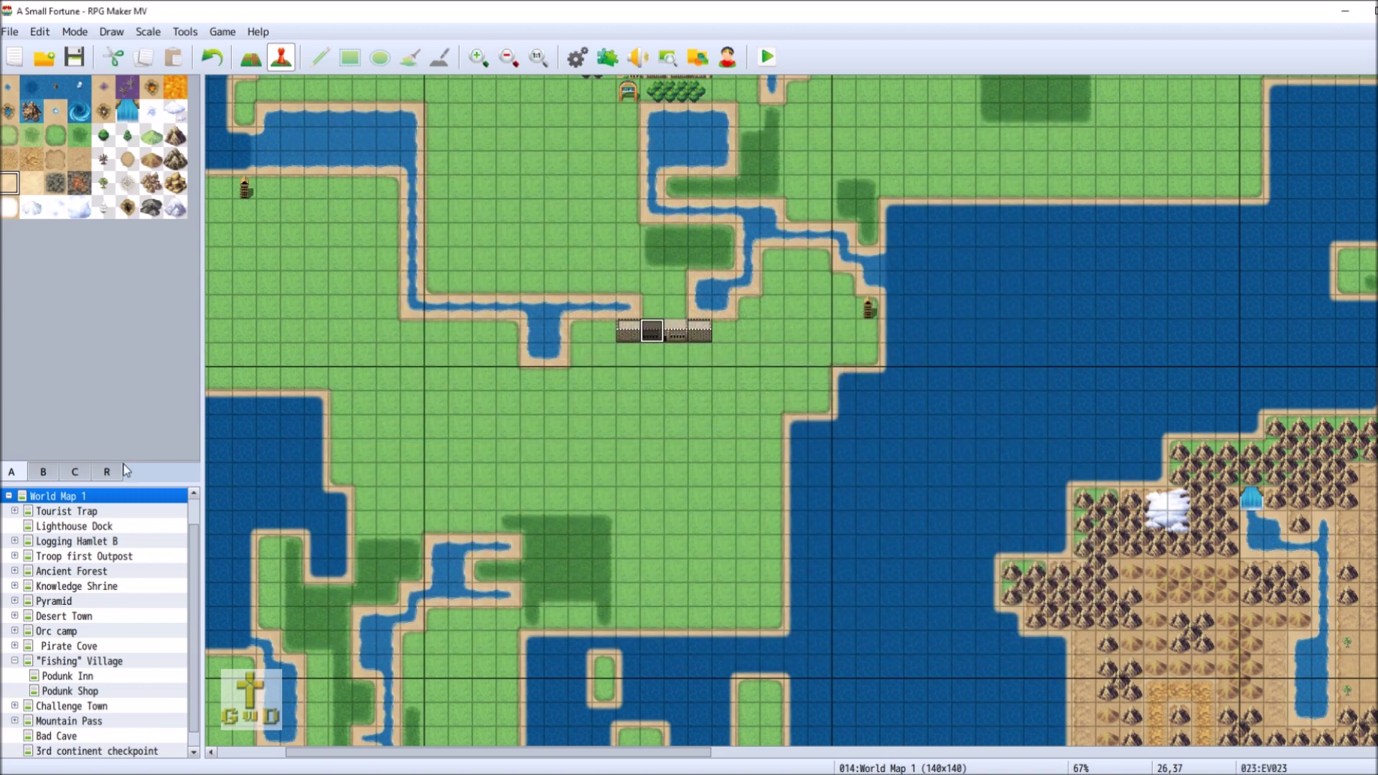
On the 3rd continent checkpoint map, create an event named "Checkpoint pass" at 8,12 directly below the gate.
left_click(79, 752)
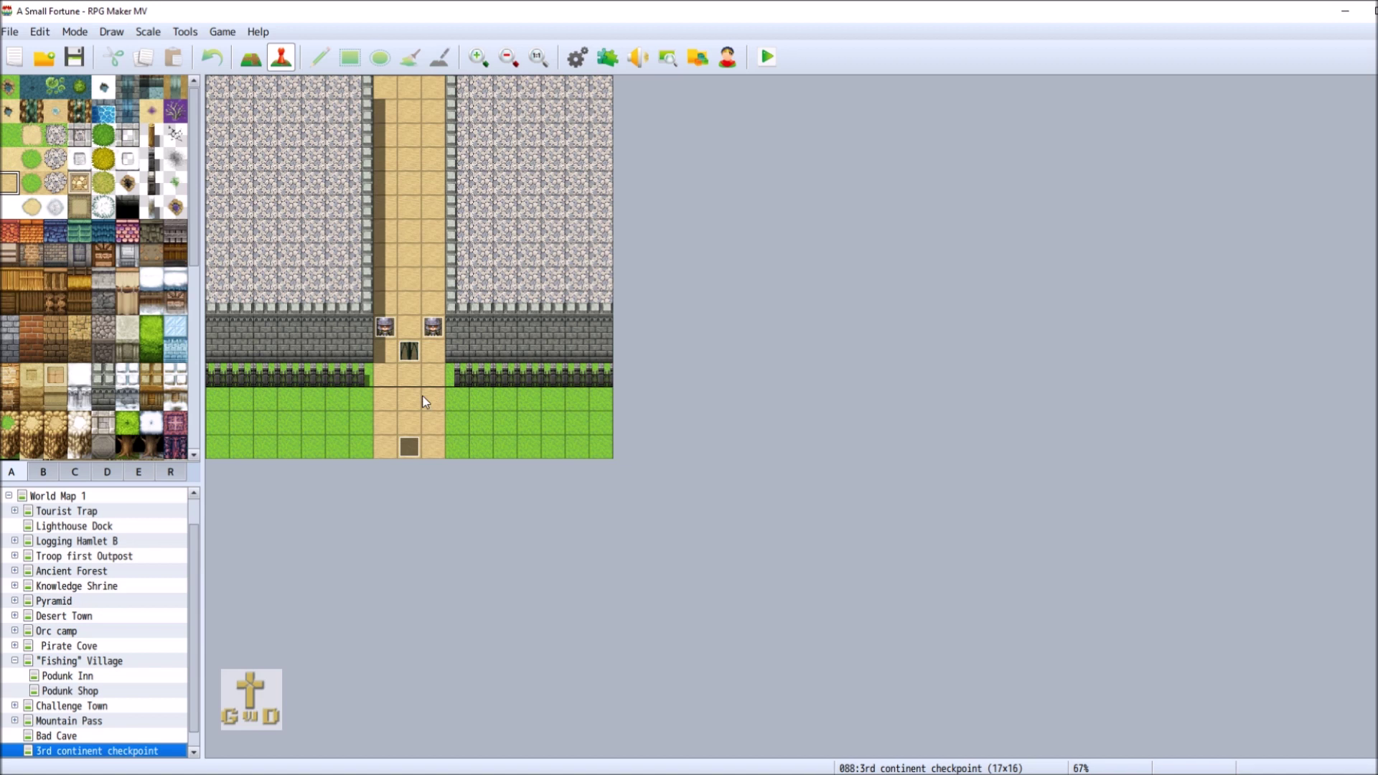
right_click(412, 374)
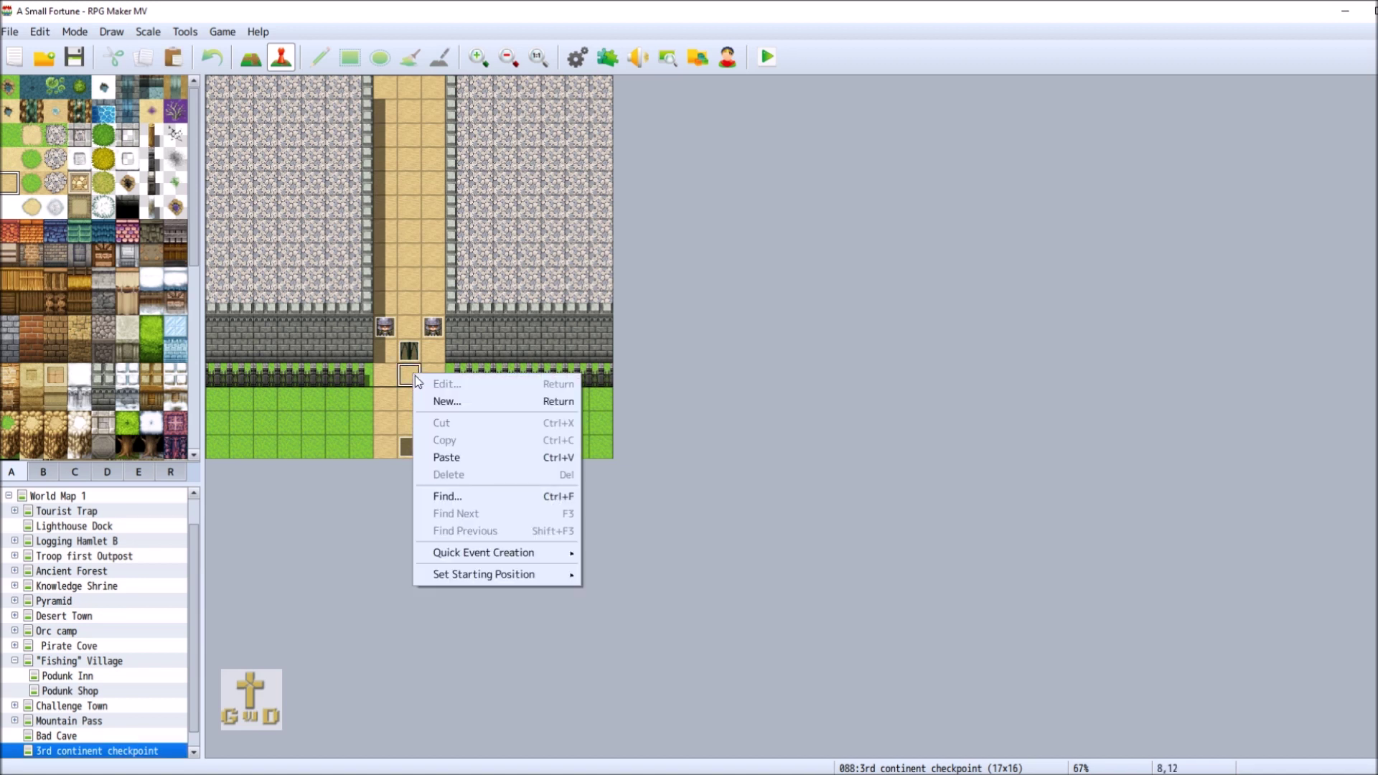
left_click(461, 401)
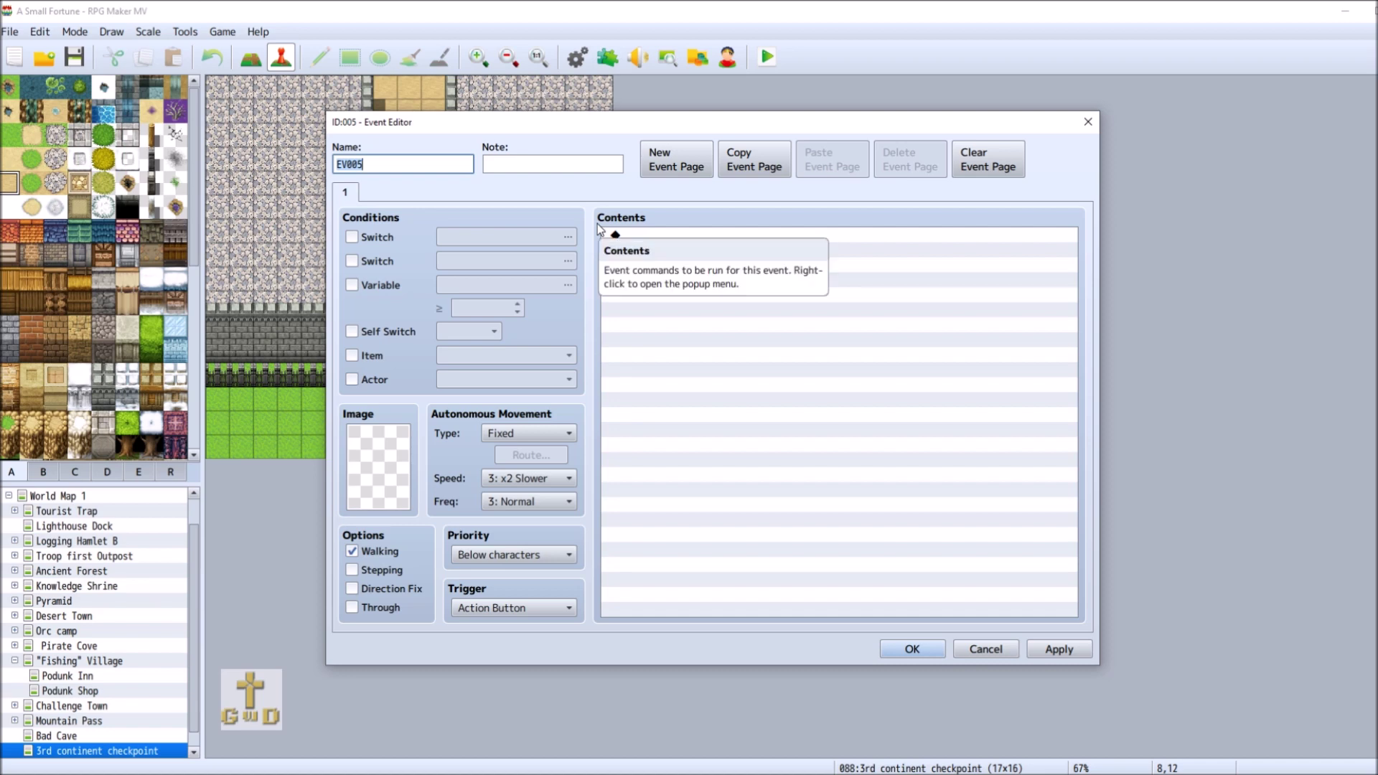
type("Checkpoint pass")
left_click(1055, 643)
left_click(912, 649)
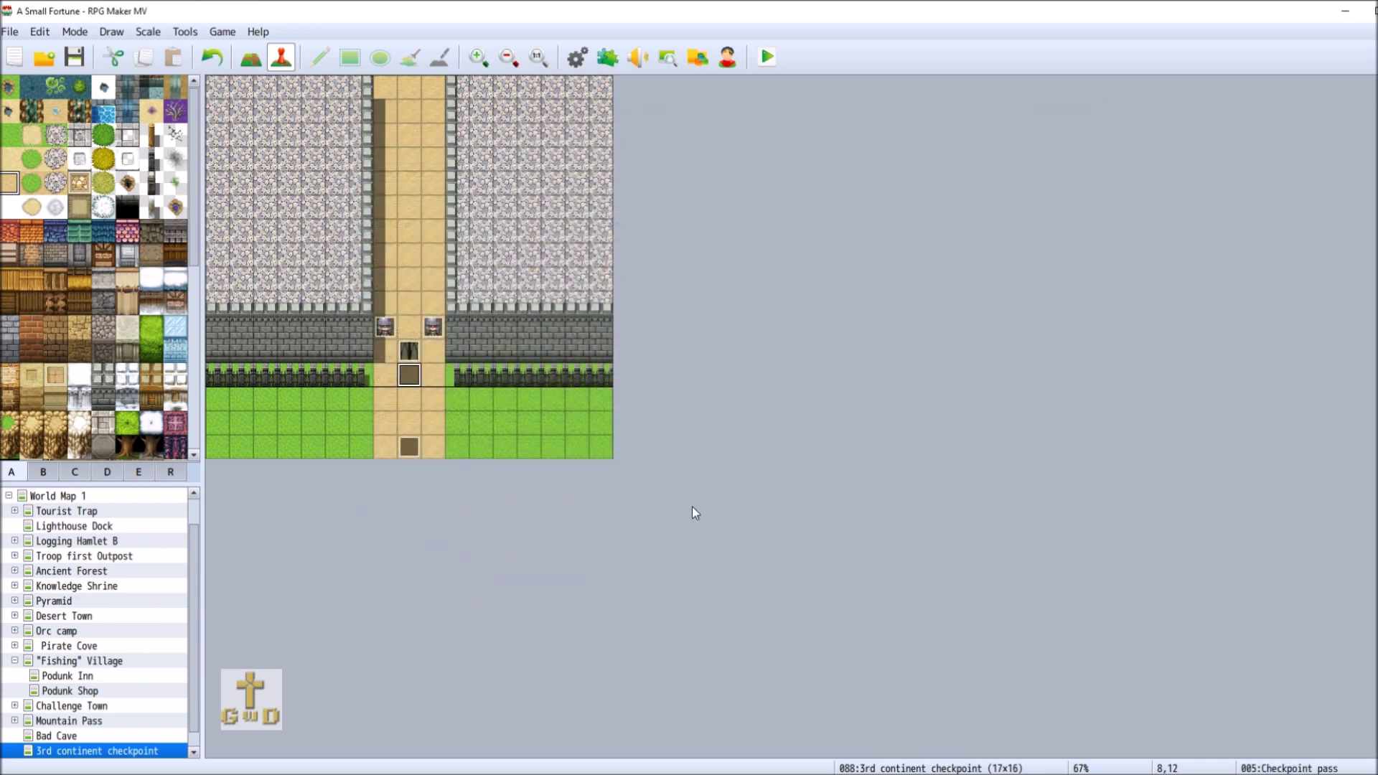
Add a Show Text command to the Checkpoint pass event reading "Halt, who goes there?" with the window position Top.
right_click(408, 389)
left_click(431, 395)
key("Return")
key("Return")
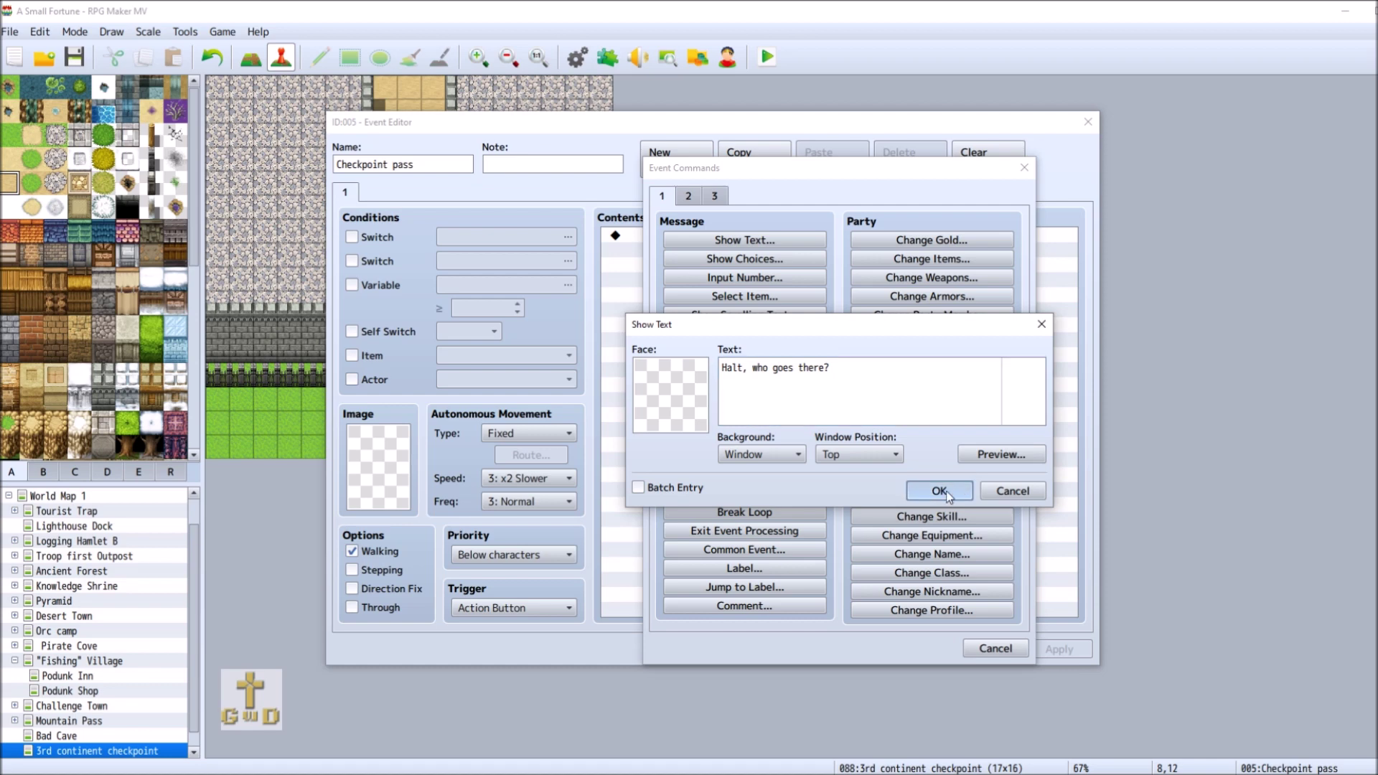
left_click(944, 493)
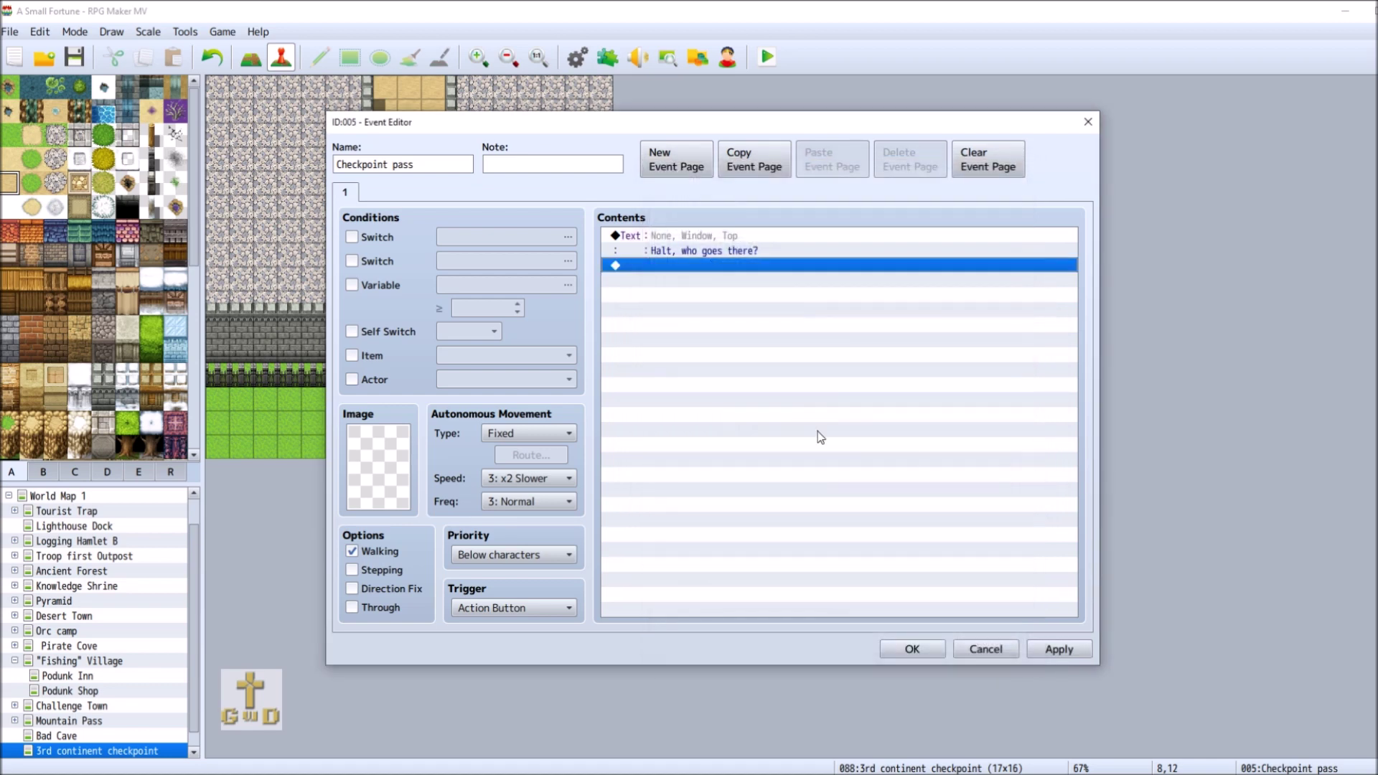
Add a Show Text reply with the Joan Disguise face reading "We are just some harmless travelers passing through.".
double_click(709, 267)
left_click(744, 239)
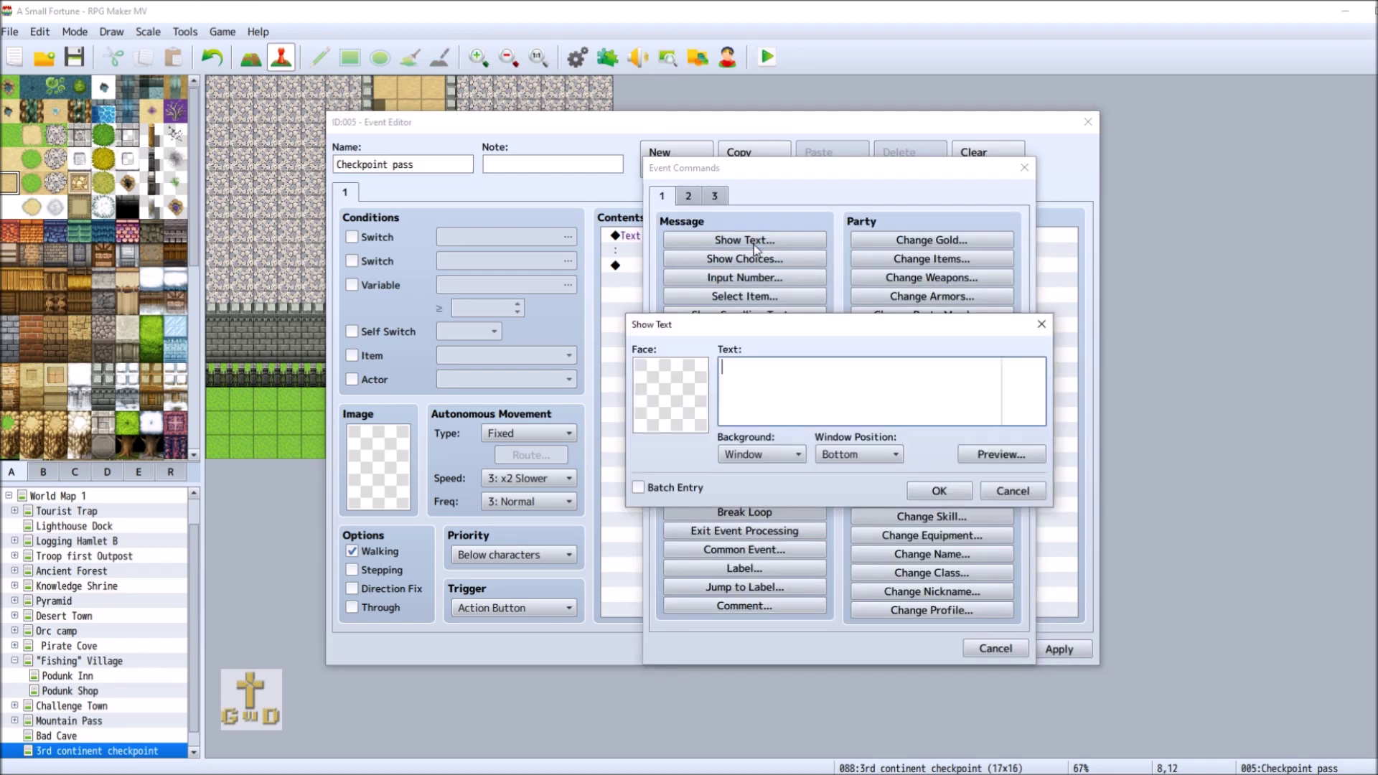
double_click(687, 407)
left_click(673, 327)
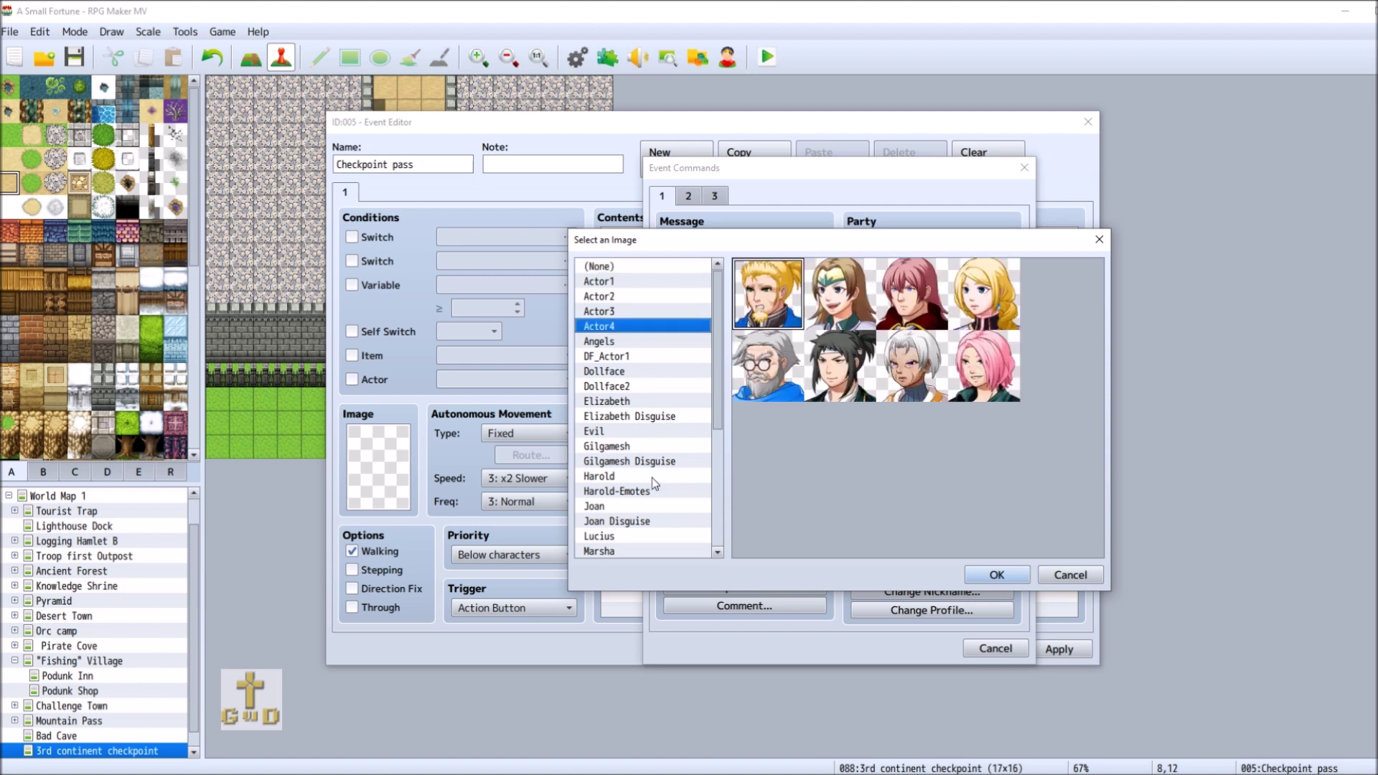
left_click(664, 461)
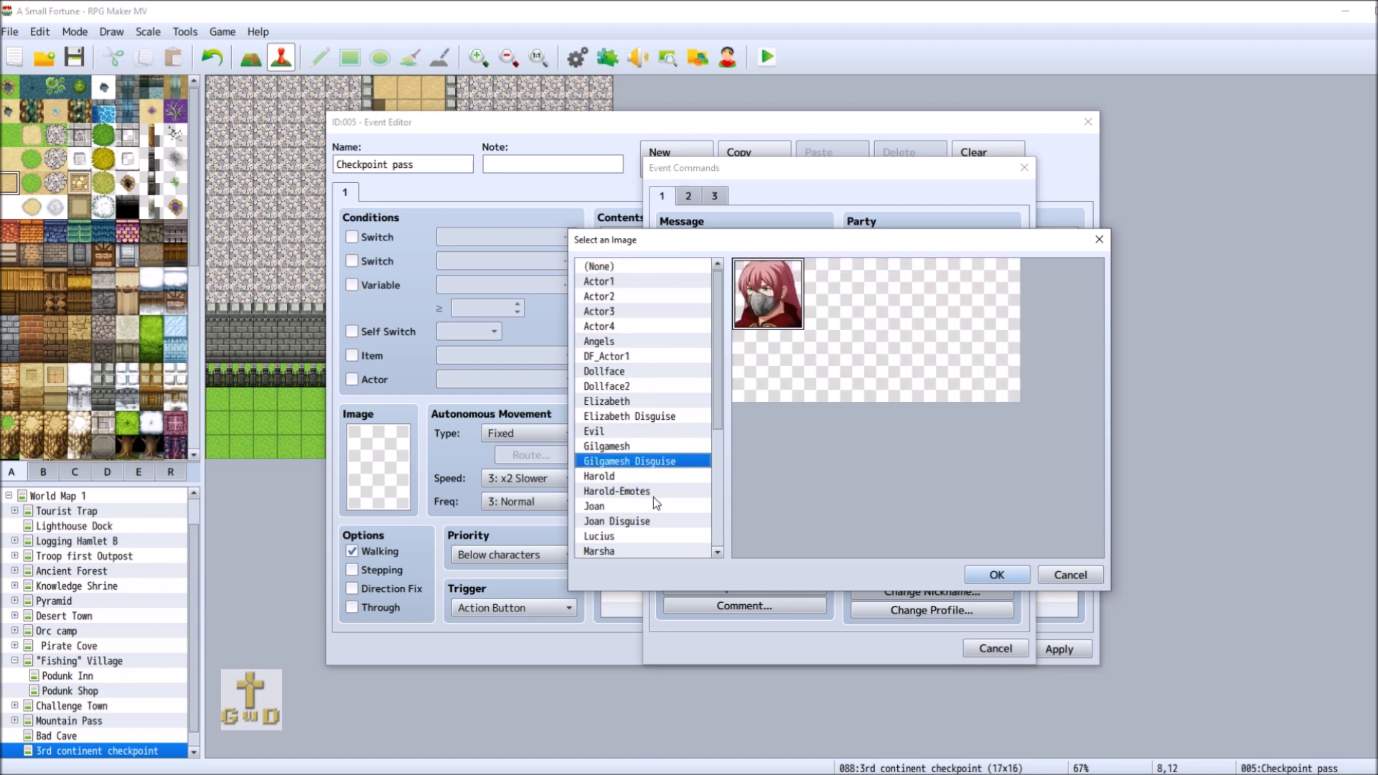
left_click(649, 522)
scroll(635, 488, "down", 2)
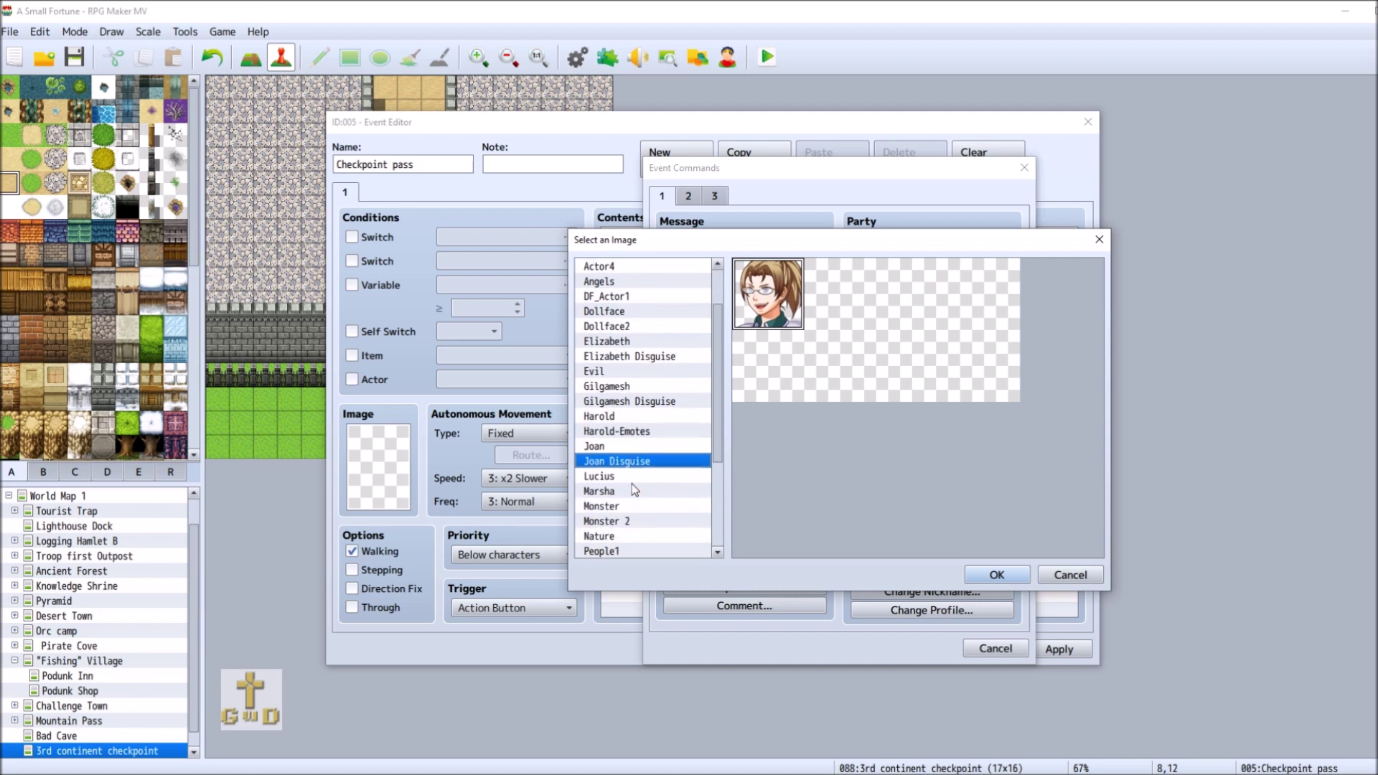
left_click(997, 575)
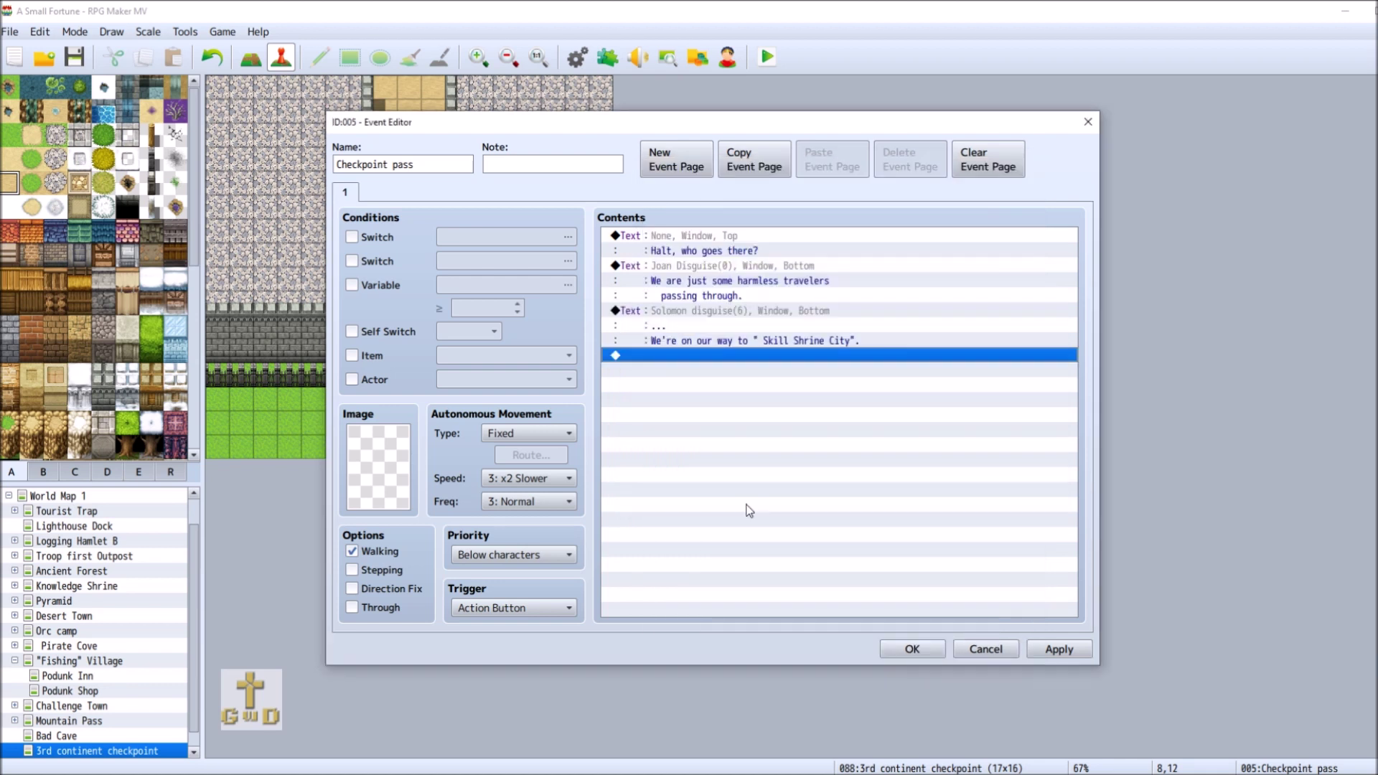
Preview the Joan Disguise message to examine its face and text layout.
left_click(718, 237)
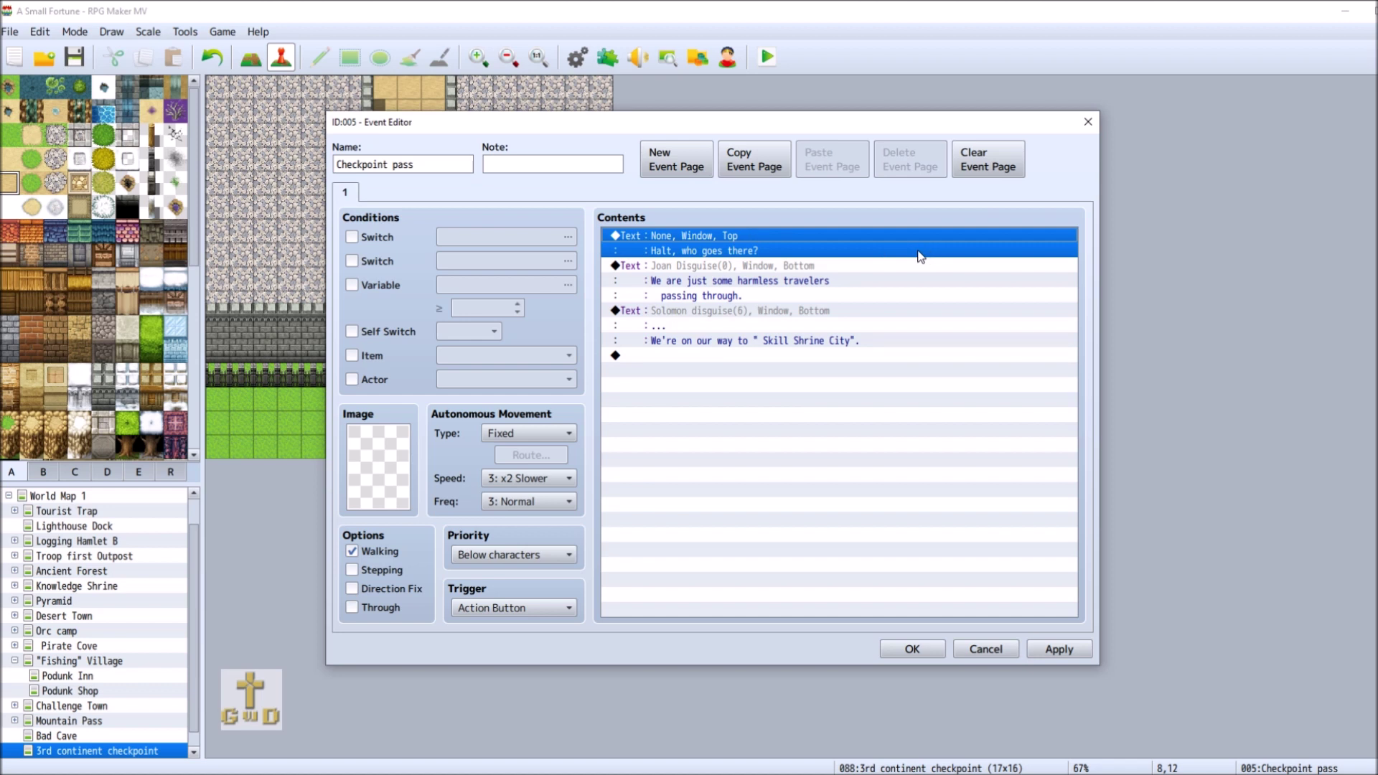
left_click(718, 270)
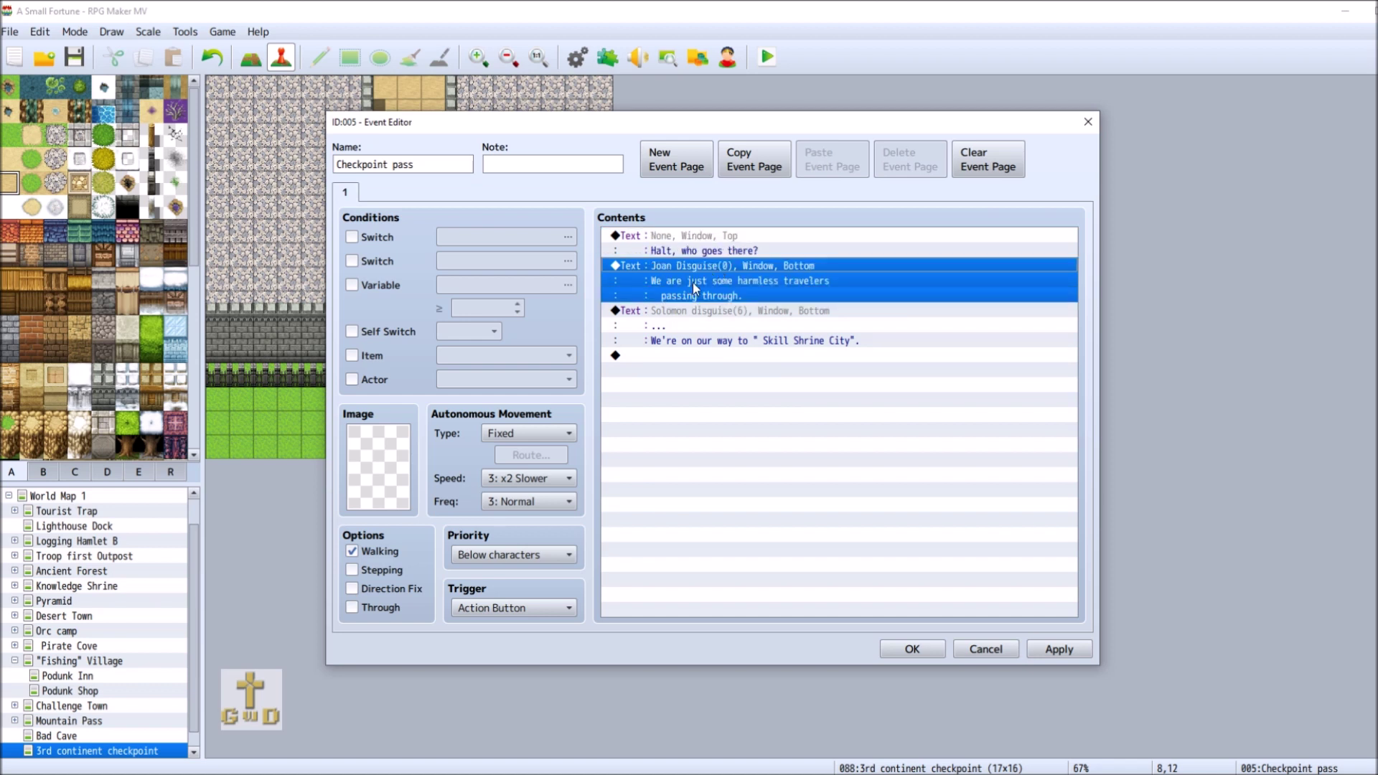
right_click(808, 267)
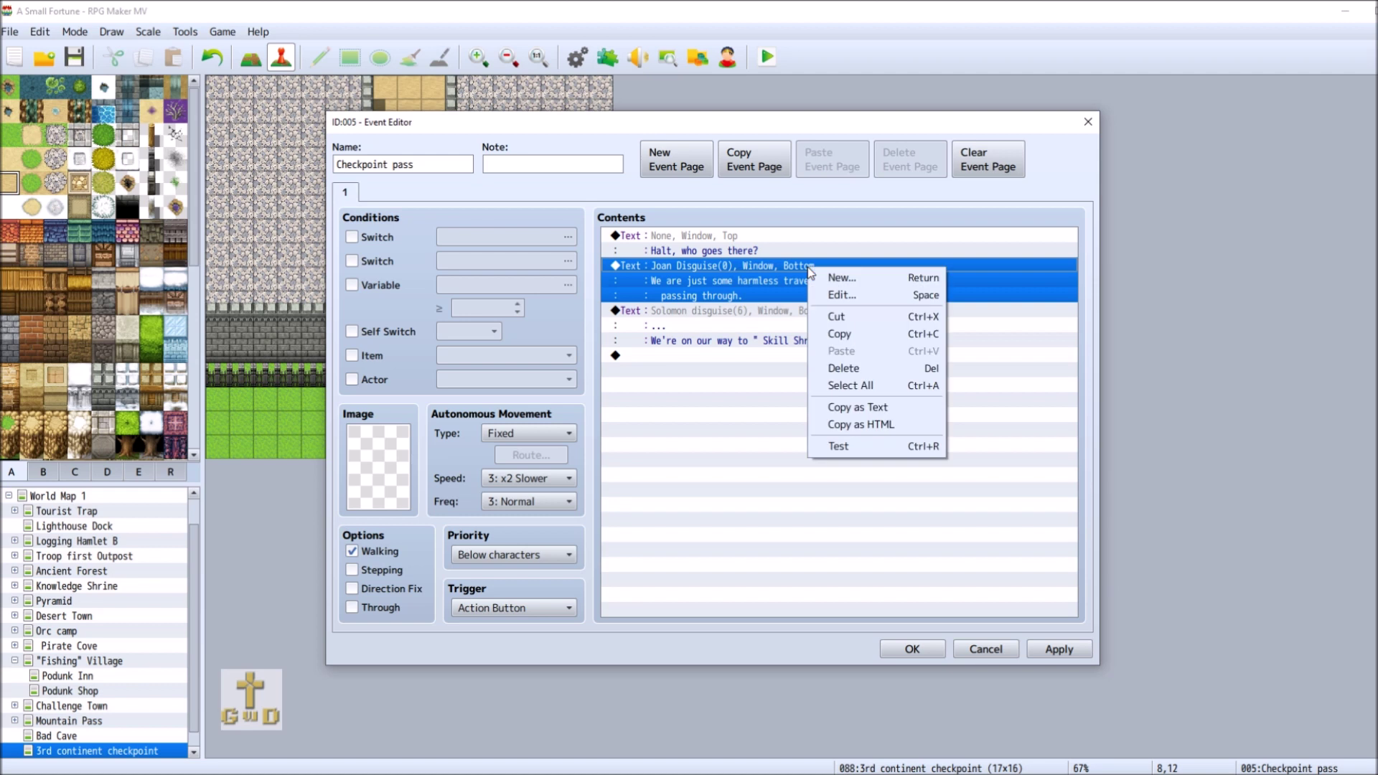
left_click(887, 296)
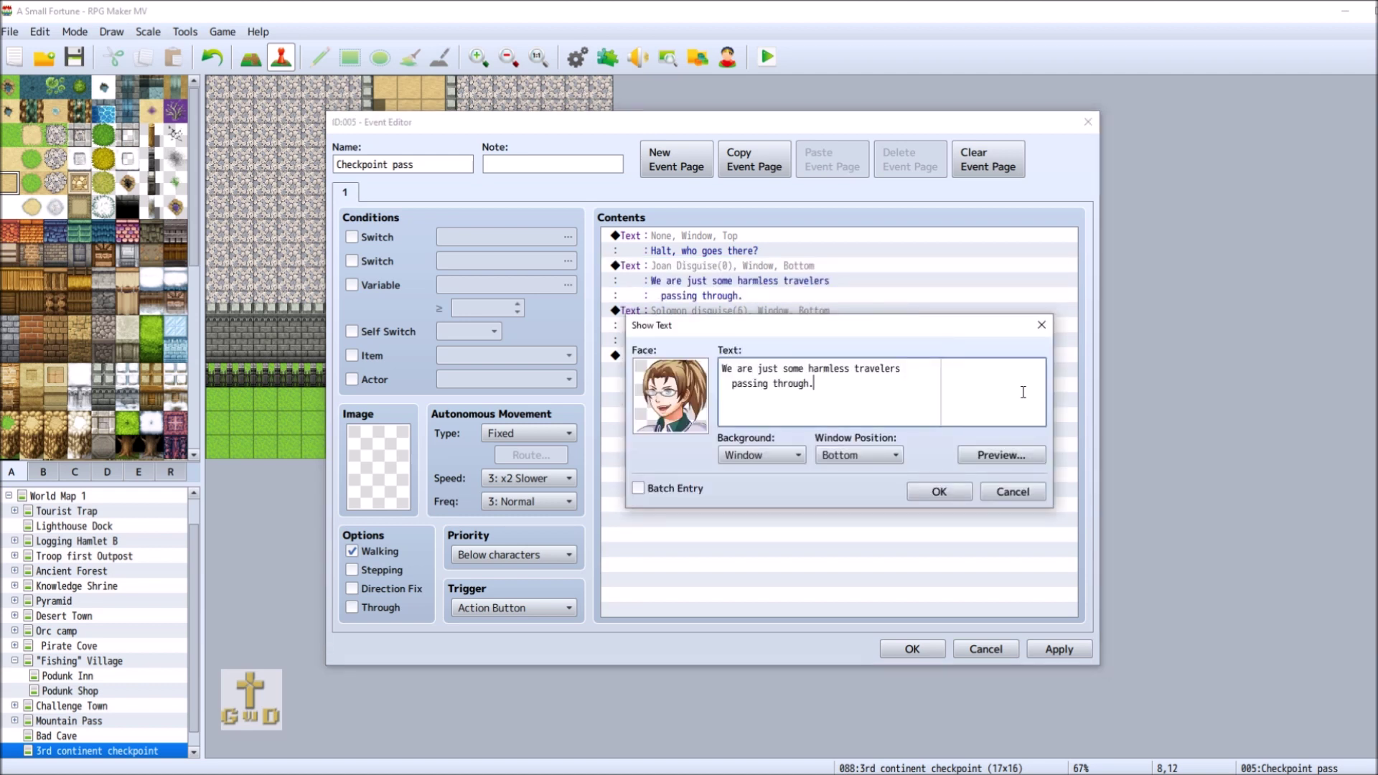
left_click(1015, 456)
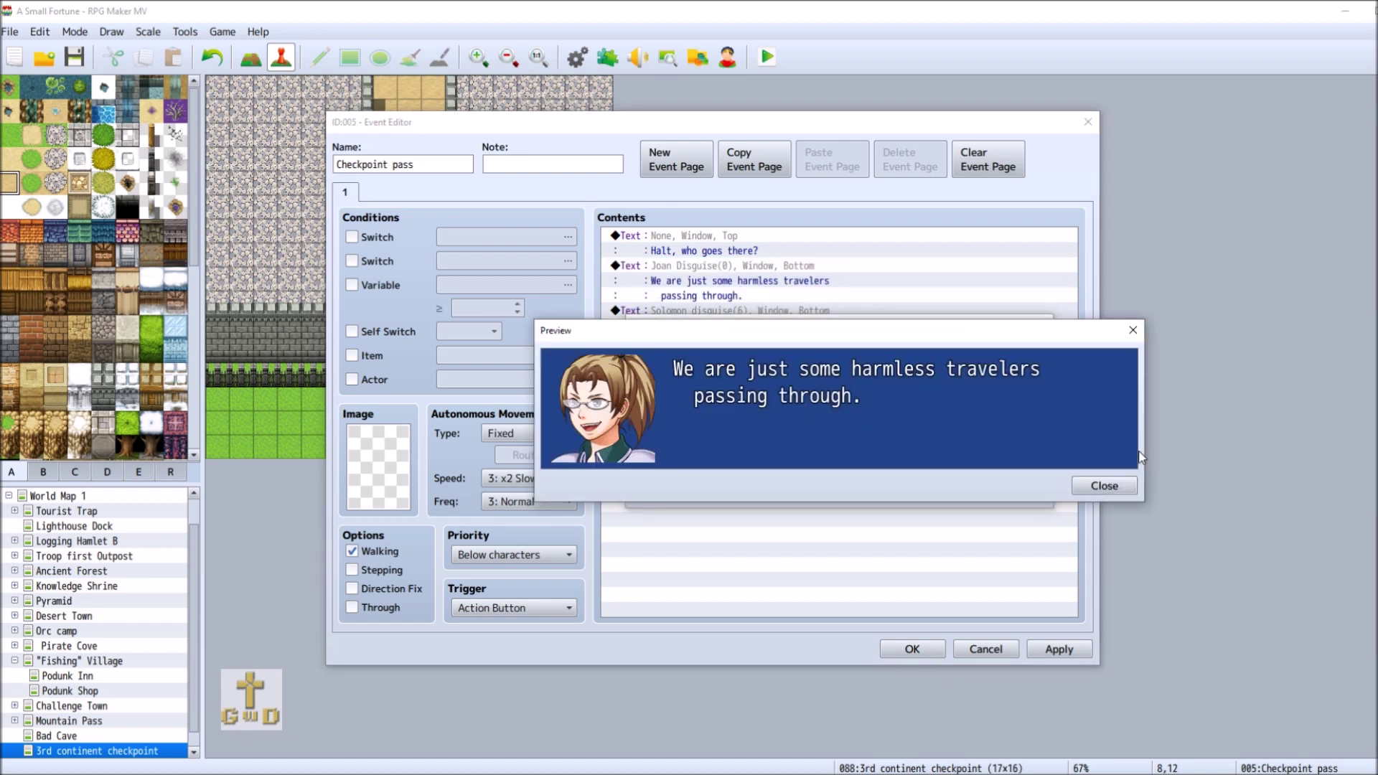
left_click(1106, 487)
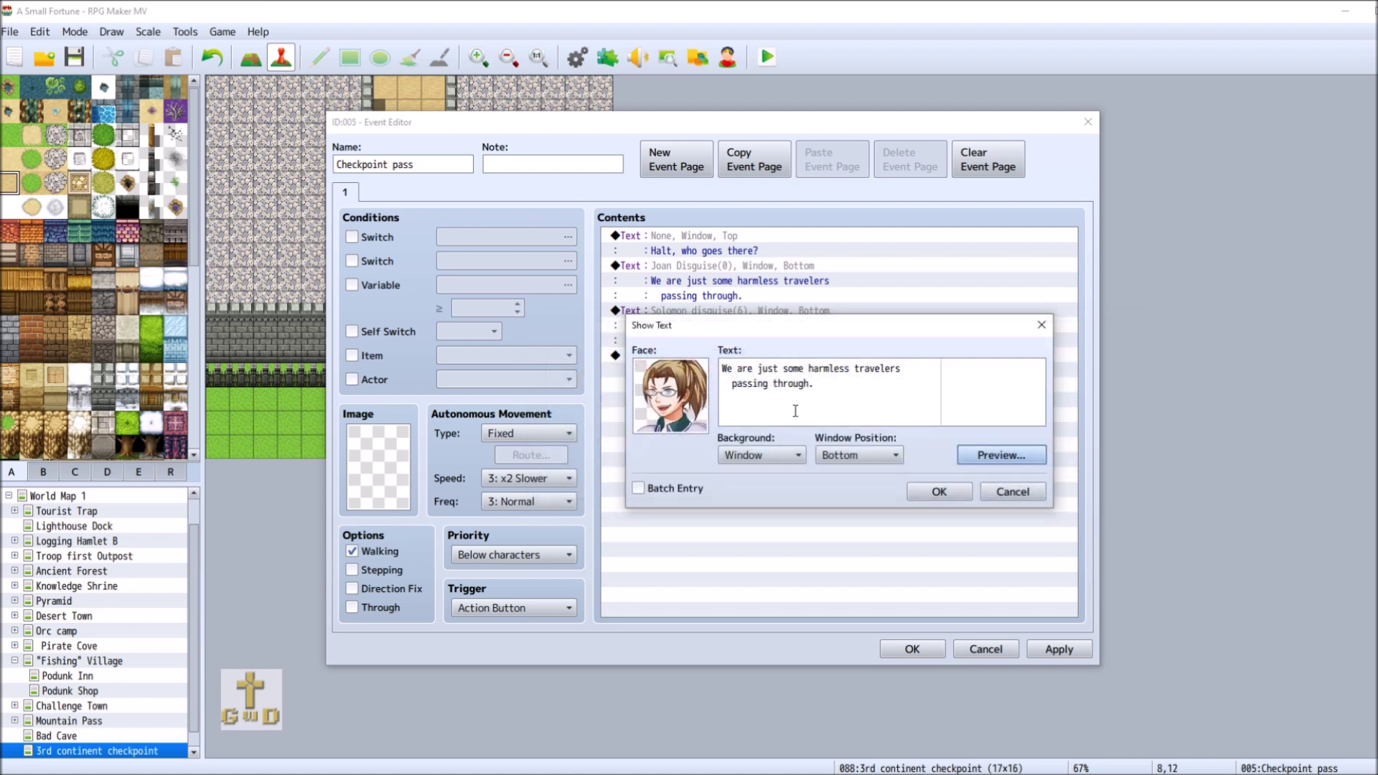
left_click(942, 492)
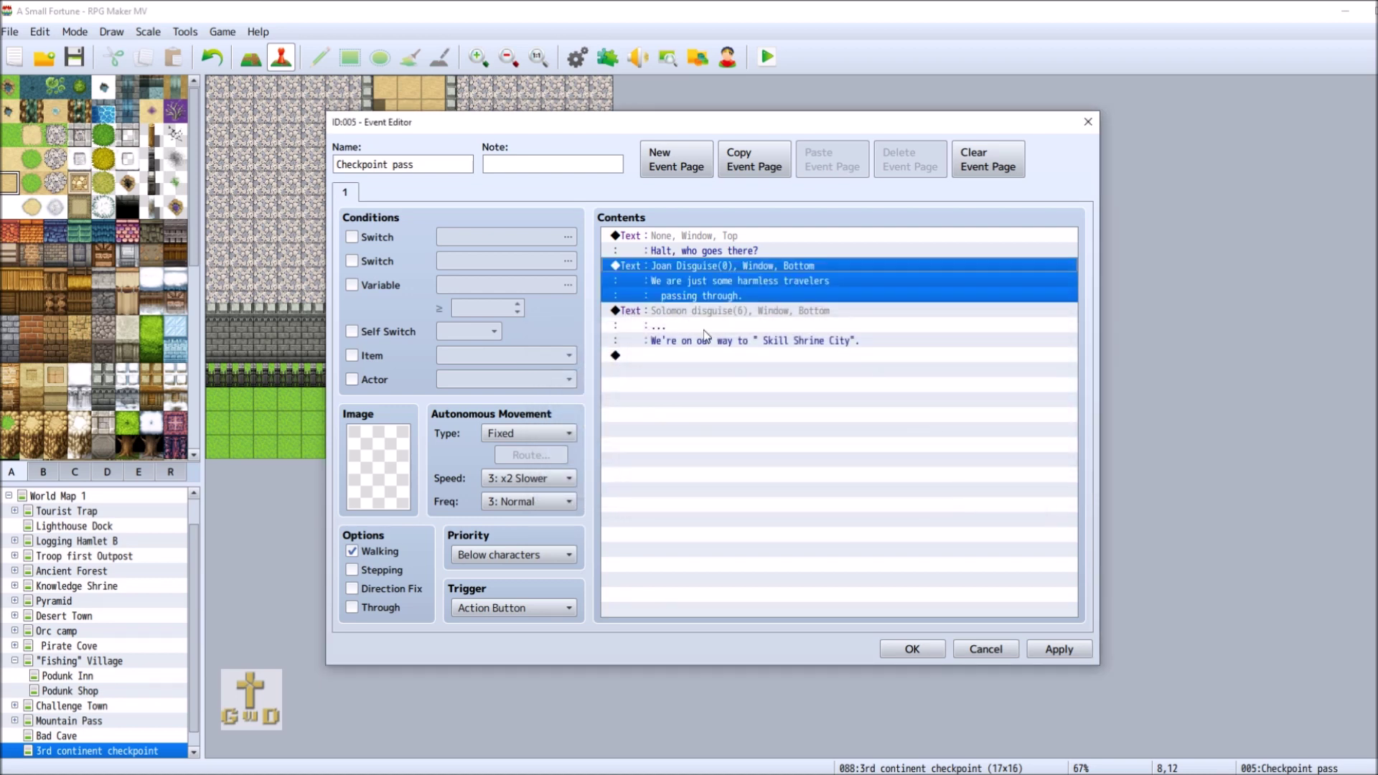
Check the face and wording of the Solomon disguise message in the Checkpoint pass event.
left_click(748, 308)
right_click(748, 308)
left_click(761, 338)
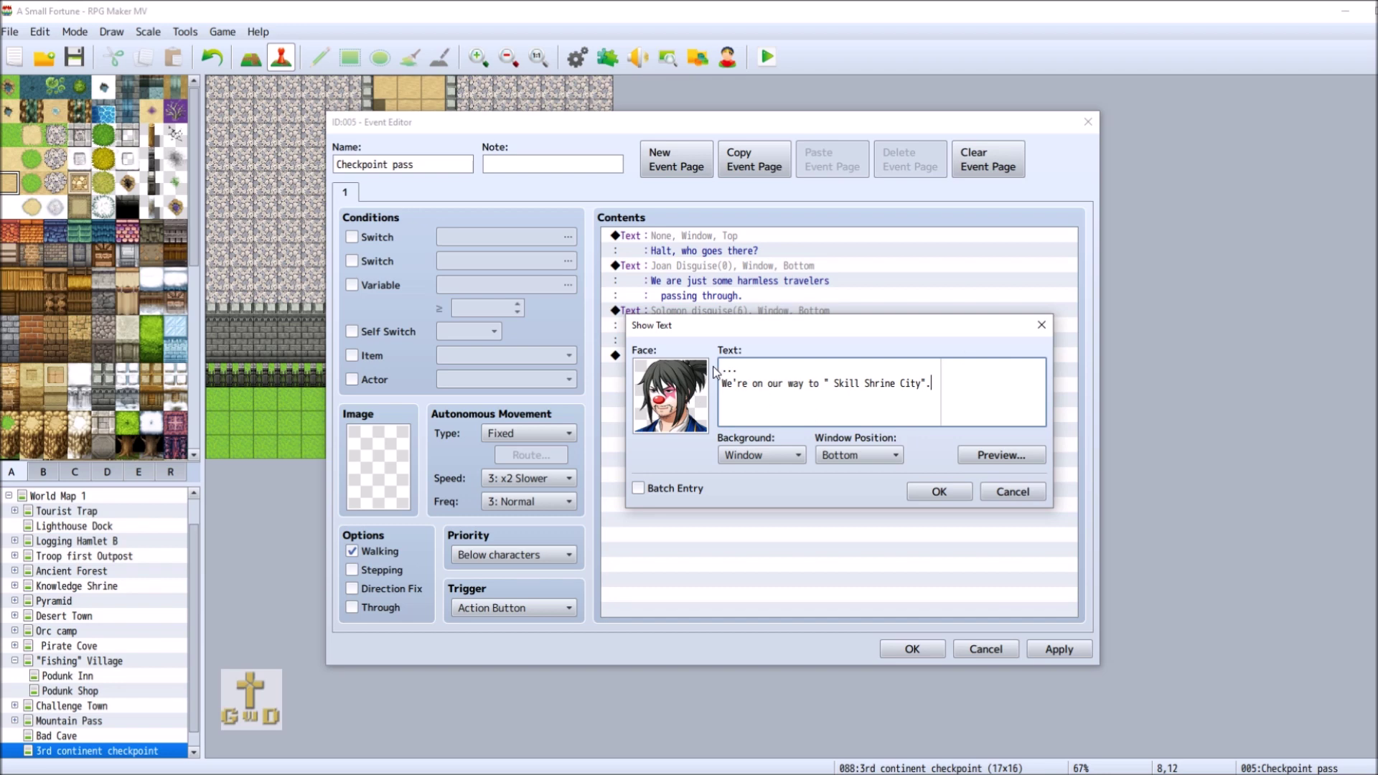
left_click(915, 489)
Write a Show Text reply reading "Oh all right. Lotsa people coming through for The Test lately. Keep heading north, ya can't miss it.".
double_click(695, 356)
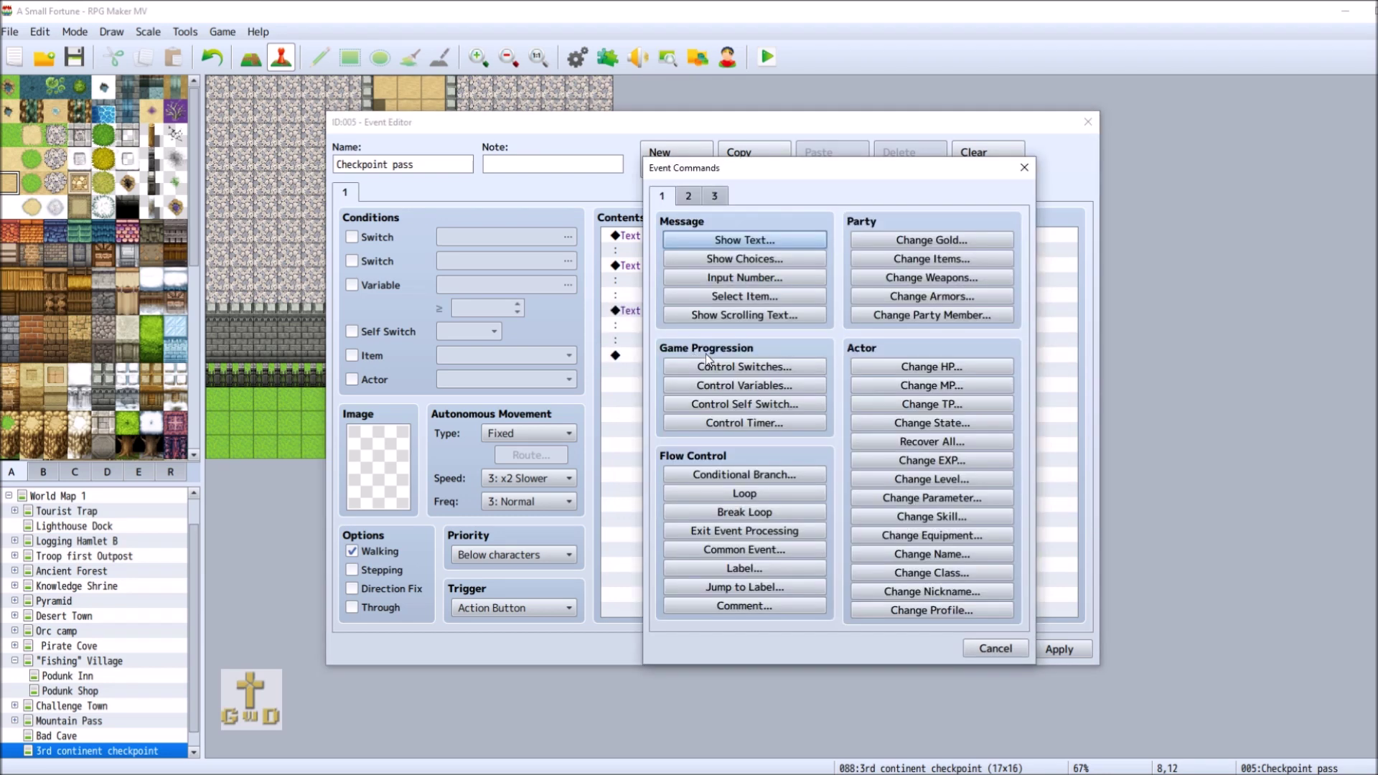
left_click(744, 240)
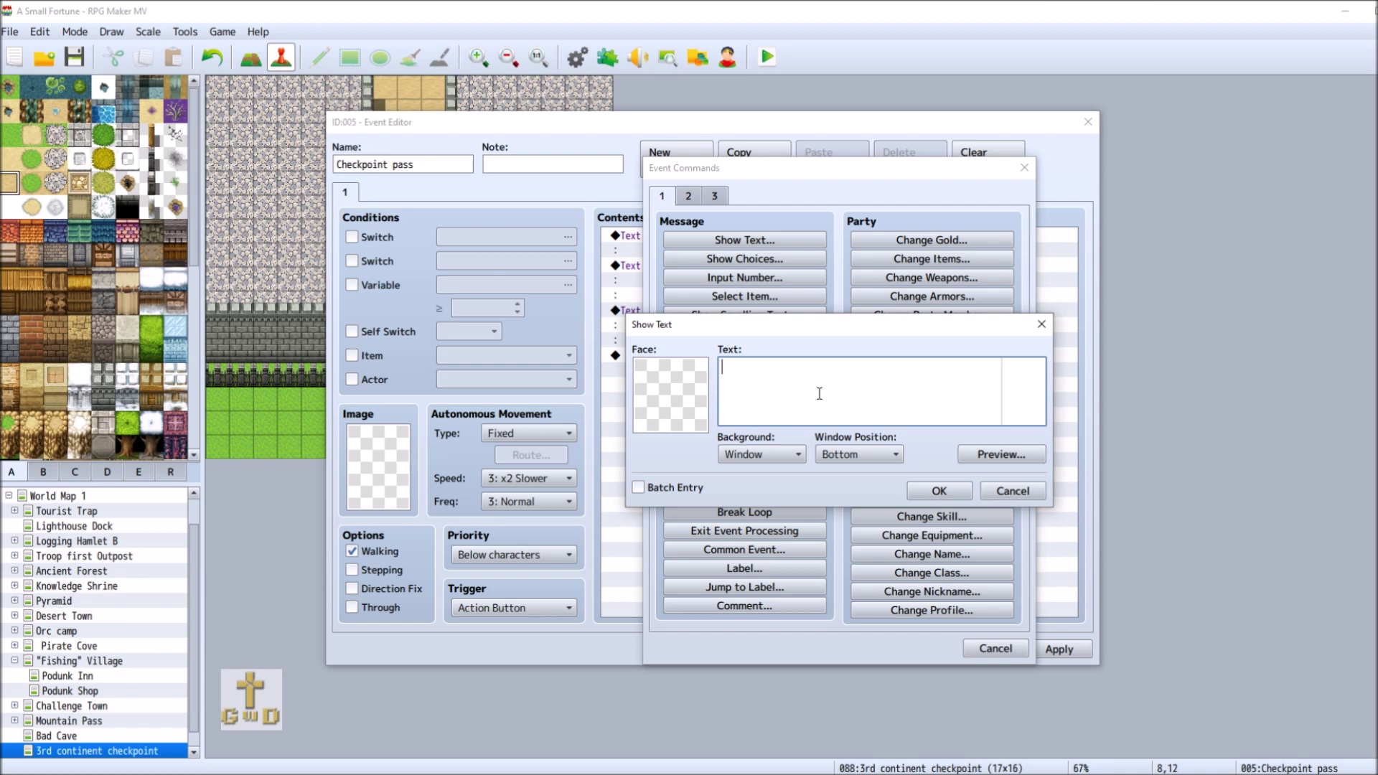
type("Oh all right")
key("BackSpace")
type(".")
type("Lotsa people coming through for The Test lately. Keep heading north, ya can't miss it.")
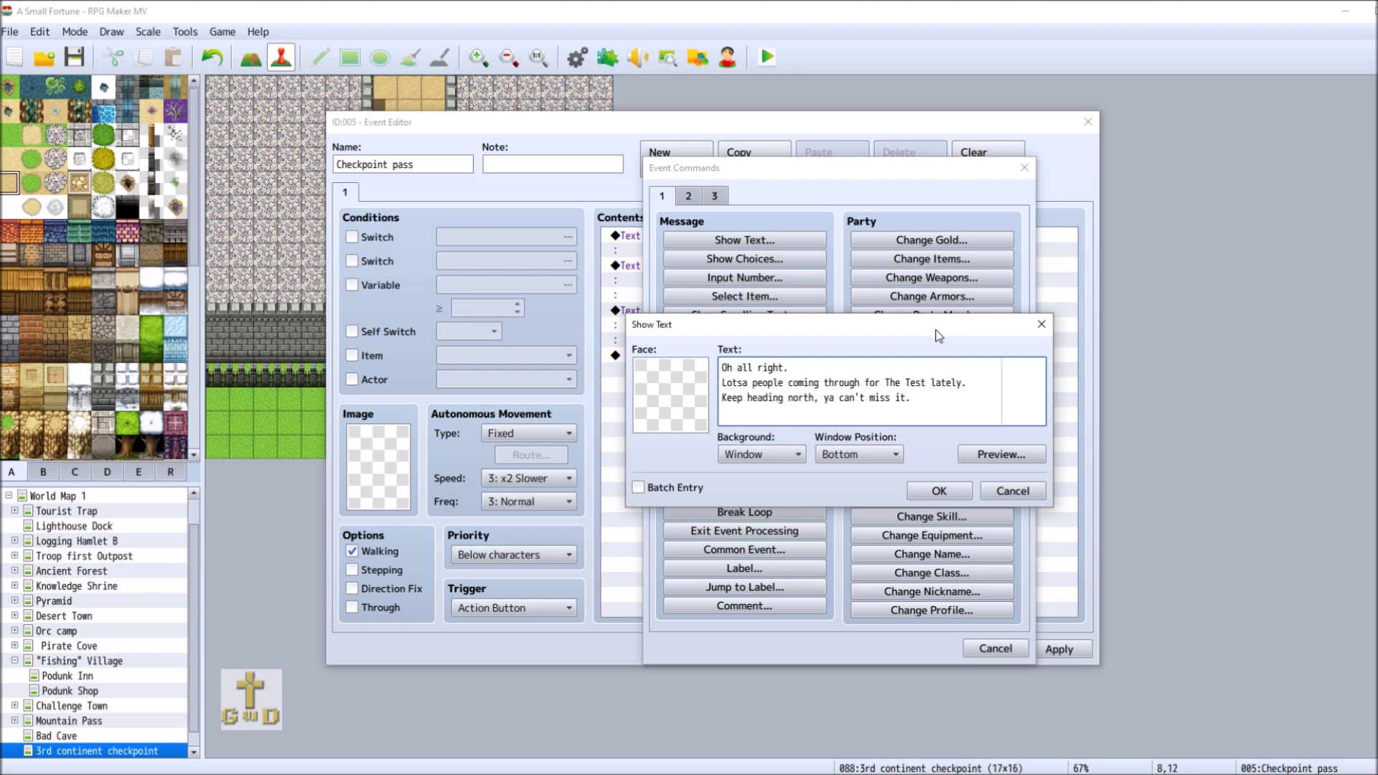
Set the reply's window position to Top and preview the message layout.
left_click(860, 455)
left_click(890, 473)
left_click(987, 454)
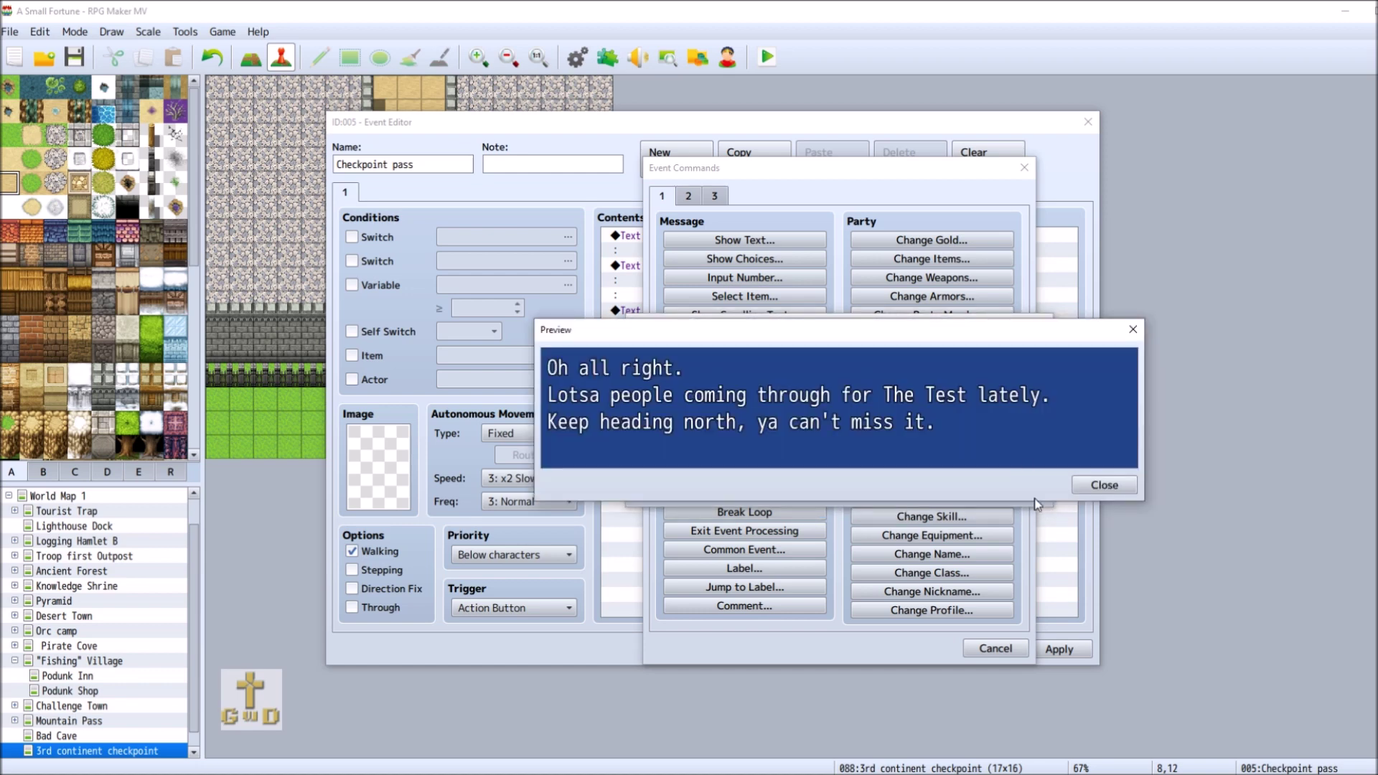
left_click(1104, 485)
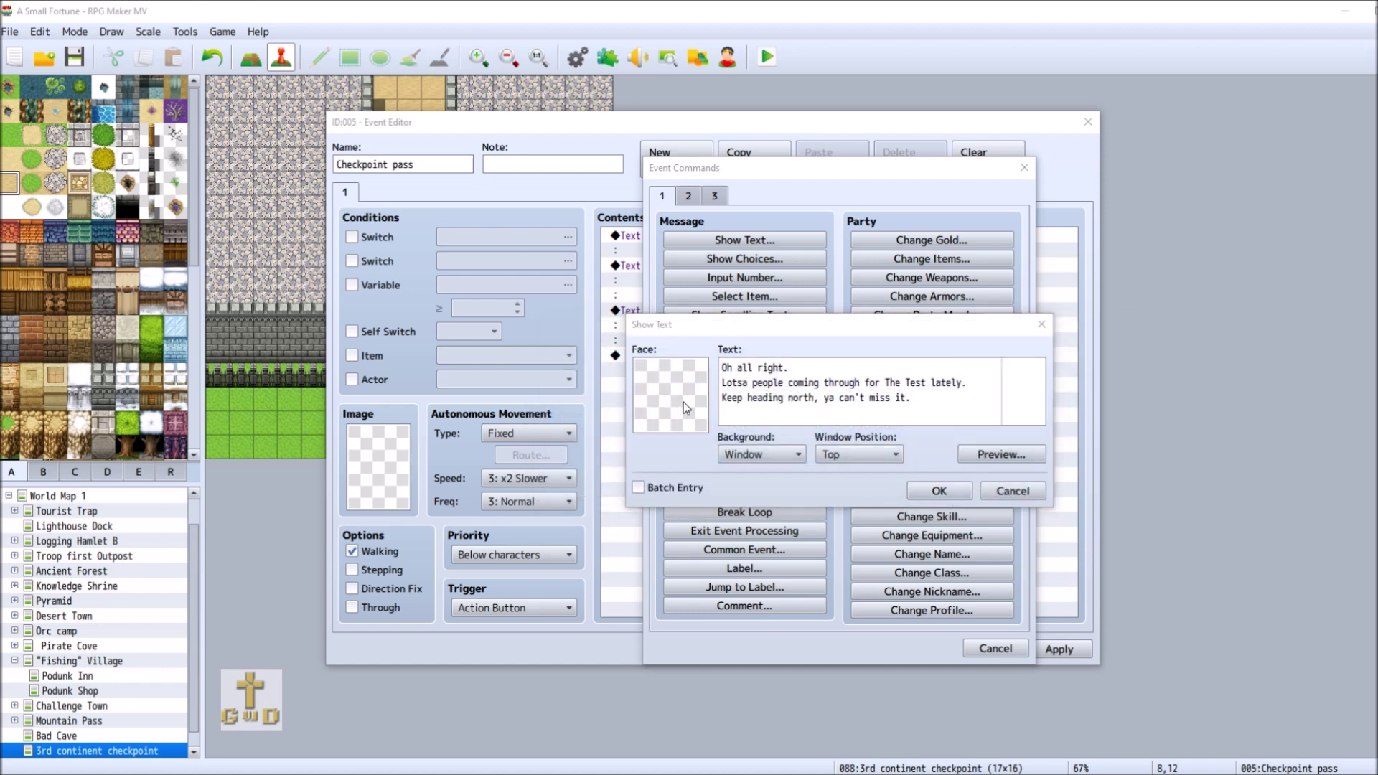
double_click(673, 410)
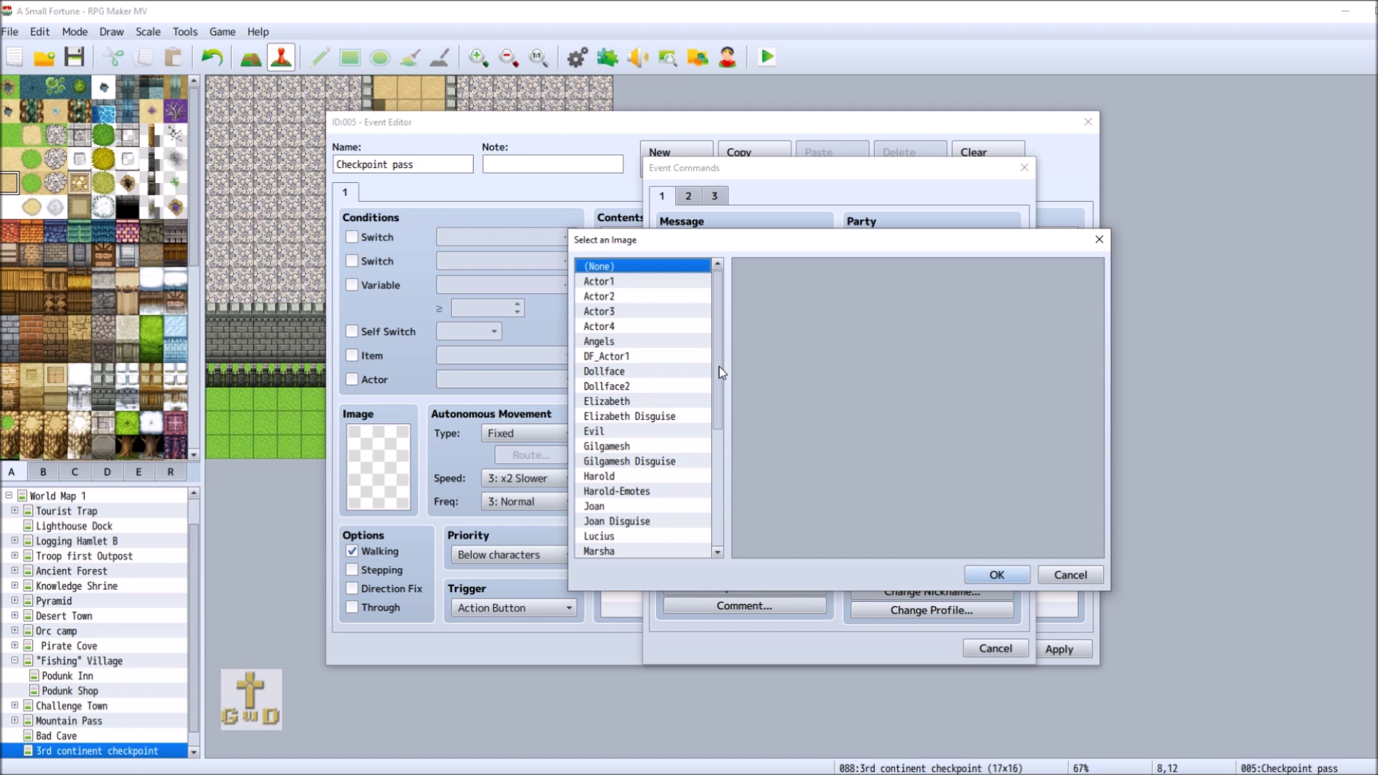
scroll(656, 459, "down", 4)
left_click(657, 457)
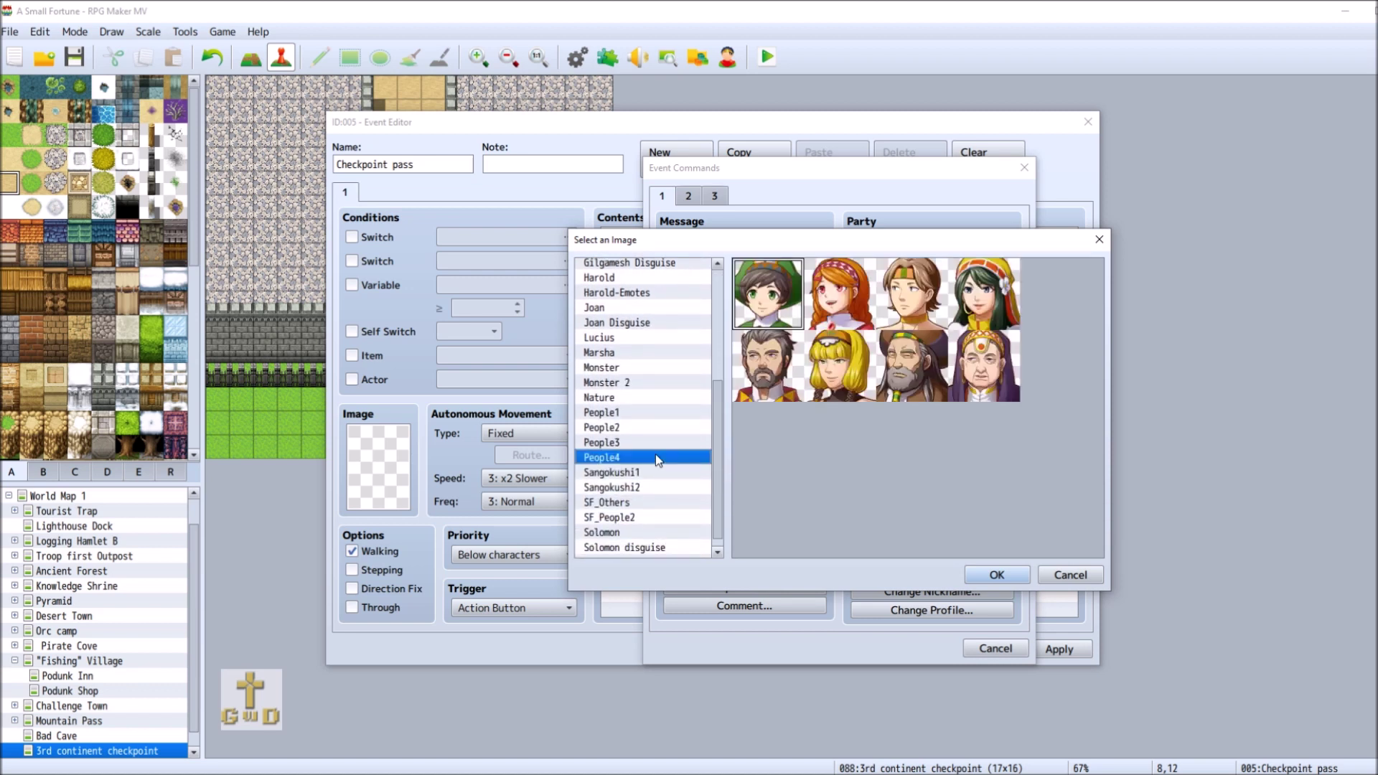
left_click(658, 443)
left_click(995, 396)
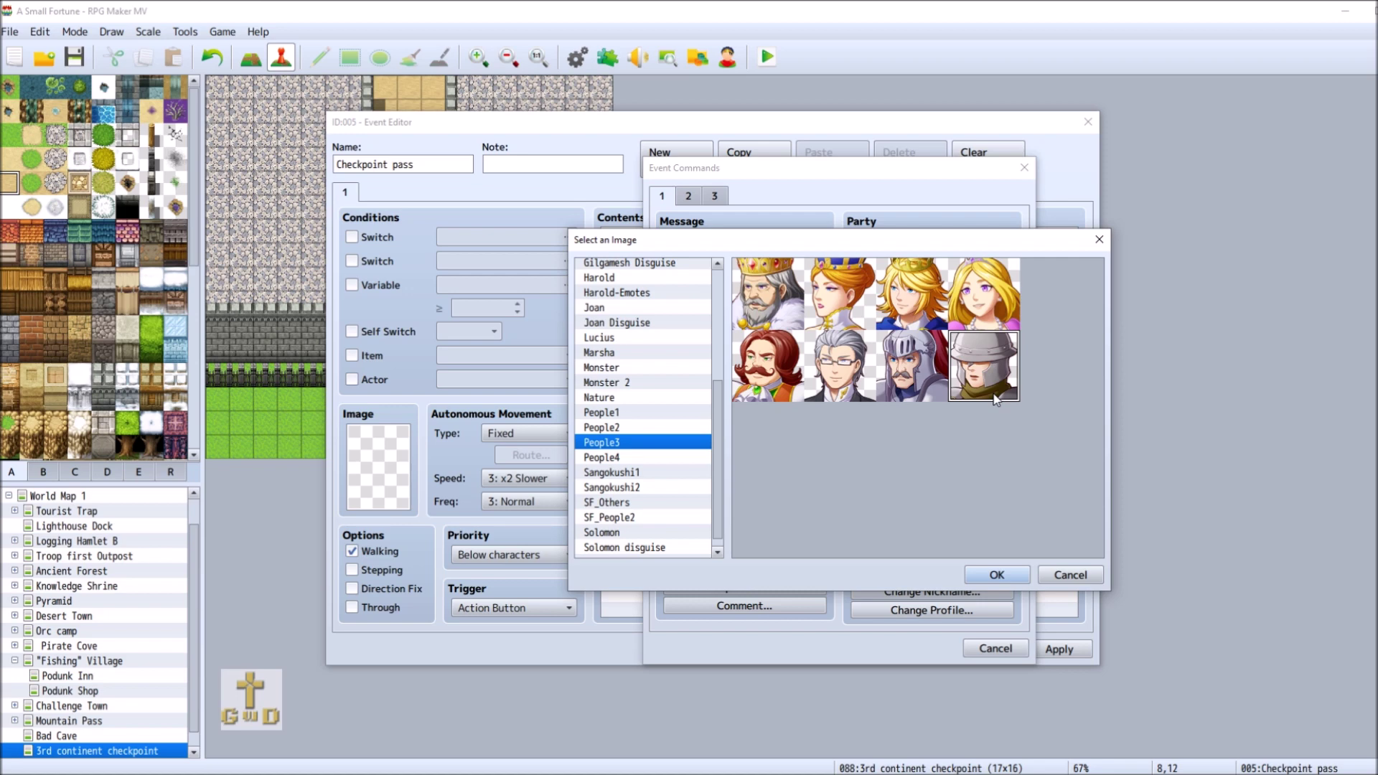
left_click(1071, 575)
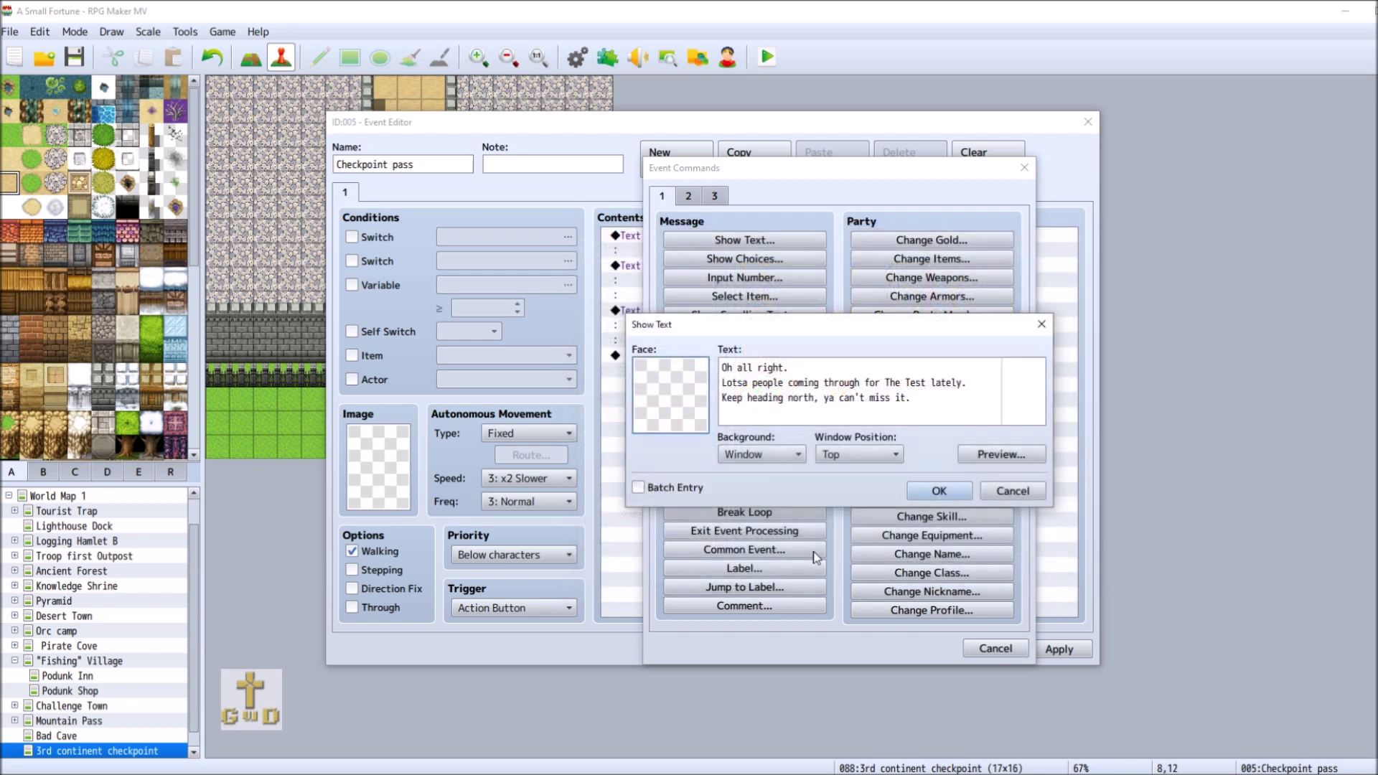
Add the guard's reply without a face and save the Checkpoint pass event.
left_click(939, 491)
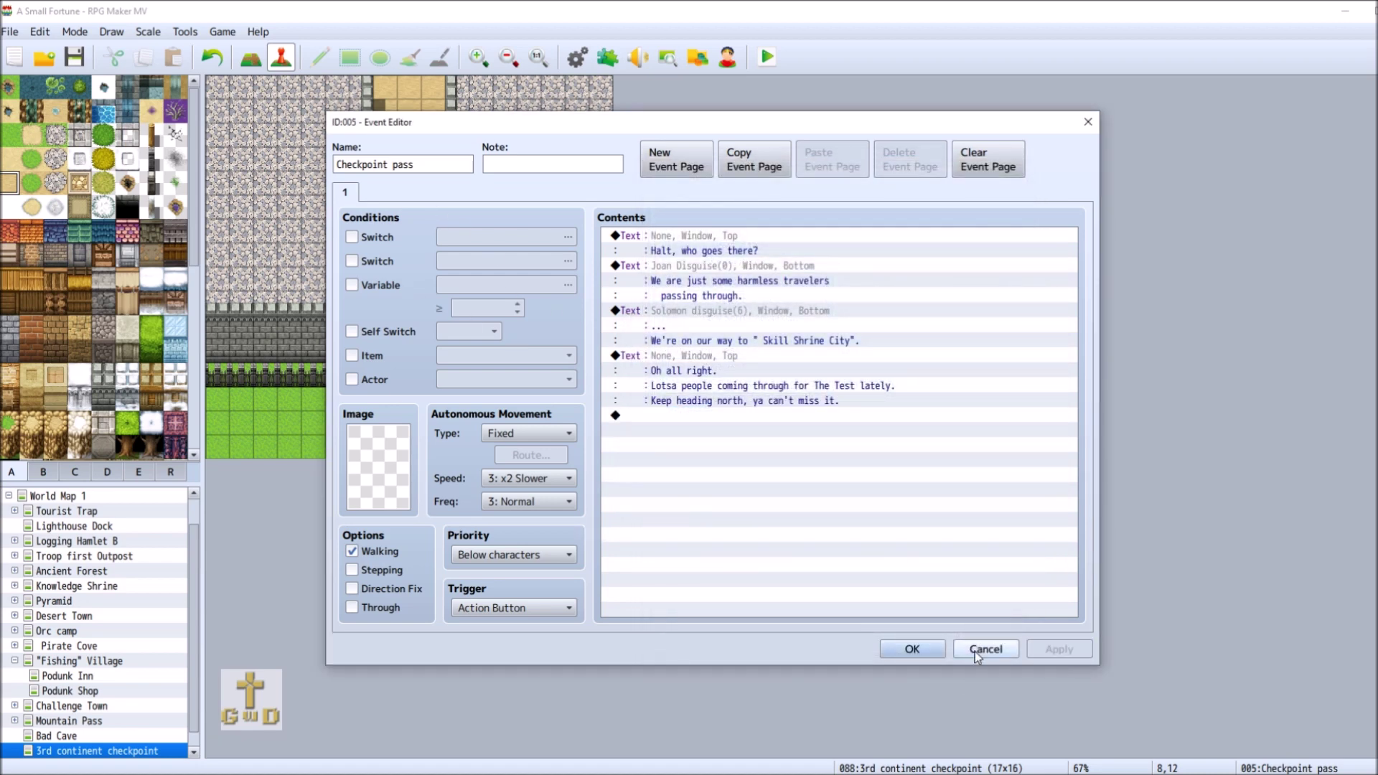
left_click(912, 649)
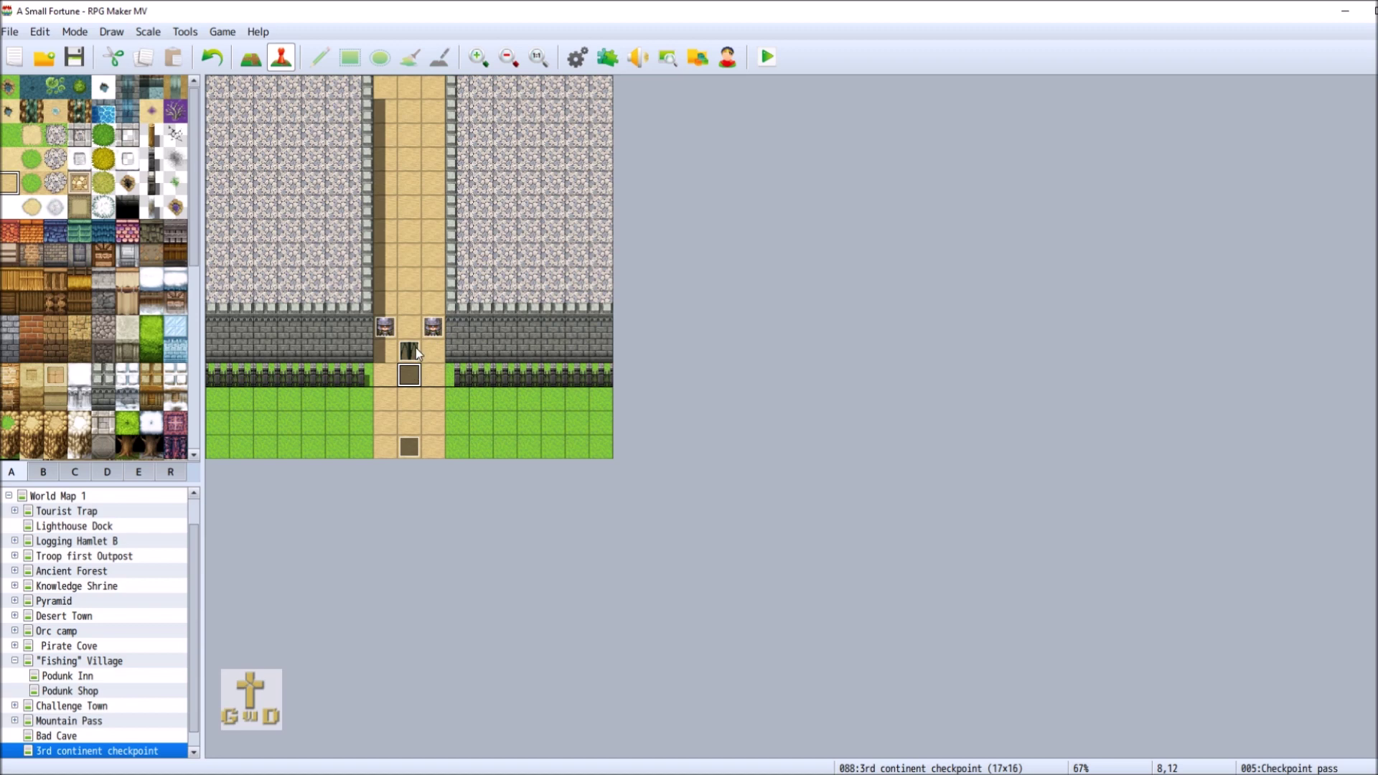
Start a Control Switches command at the end of the Checkpoint pass event and raise the maximum number of switches to 45.
right_click(417, 368)
left_click(472, 384)
left_click(672, 415)
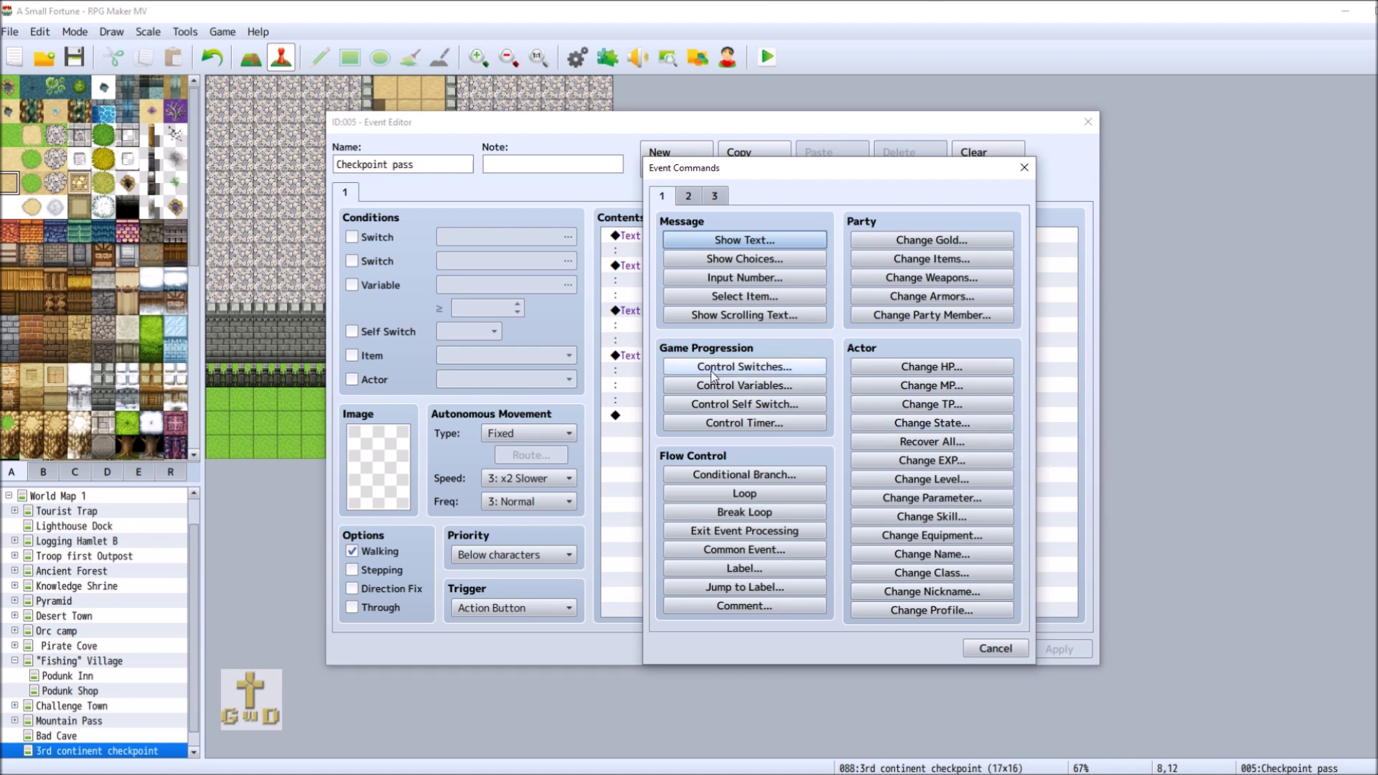
left_click(744, 367)
left_click(942, 380)
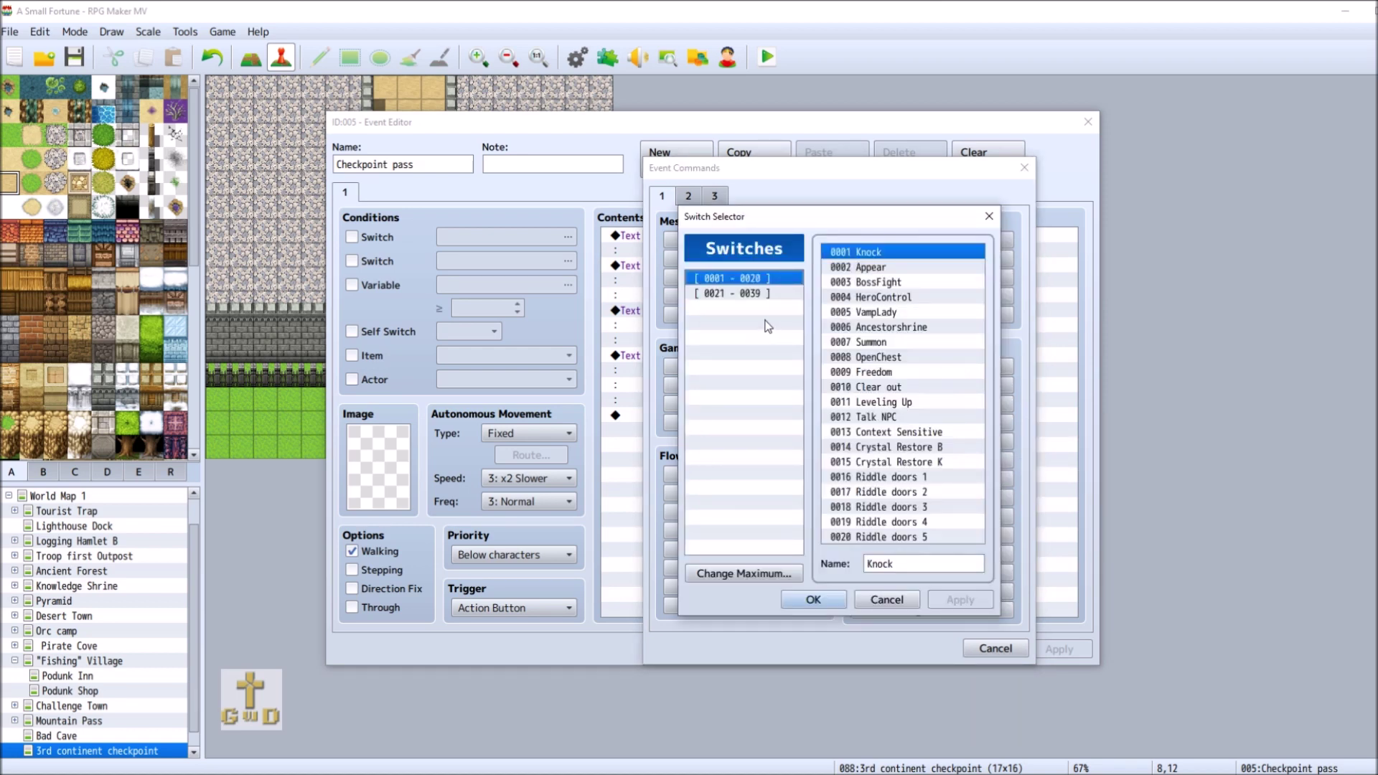
left_click(793, 298)
left_click(745, 574)
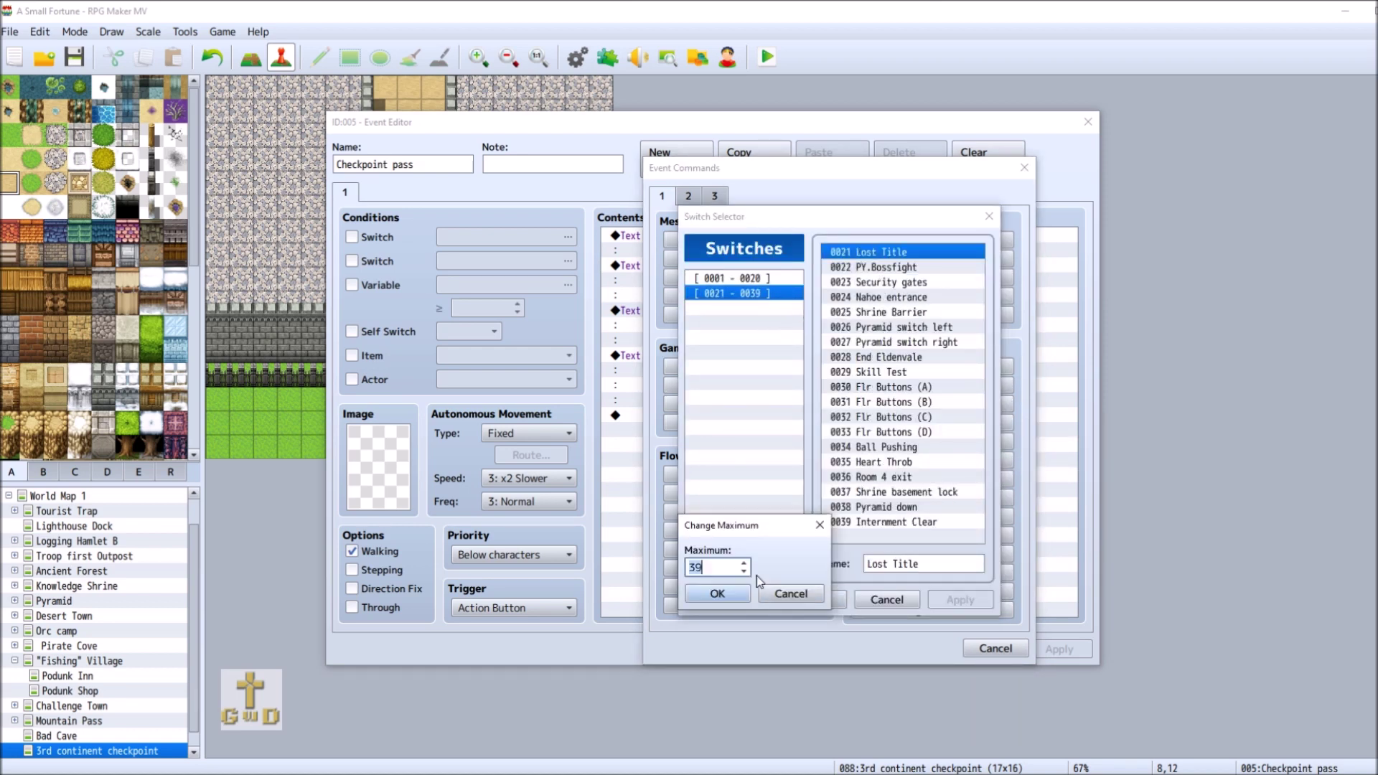
left_click(745, 563)
left_click(745, 562)
left_click(746, 562)
left_click(745, 563)
left_click(743, 563)
left_click(744, 563)
left_click(717, 594)
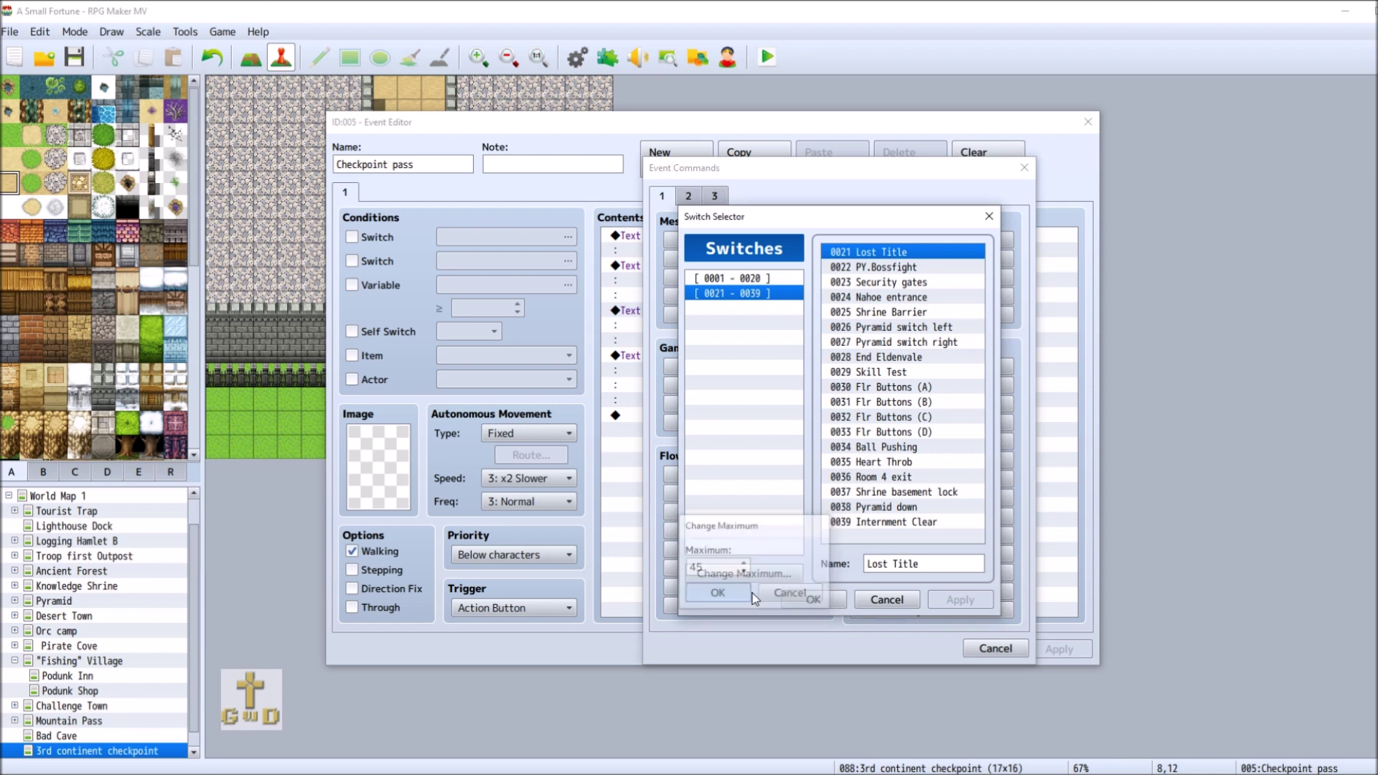
Name switch 0040 "Checkpoint gate" and add the Control Switches command that sets it to ON.
left_click(866, 538)
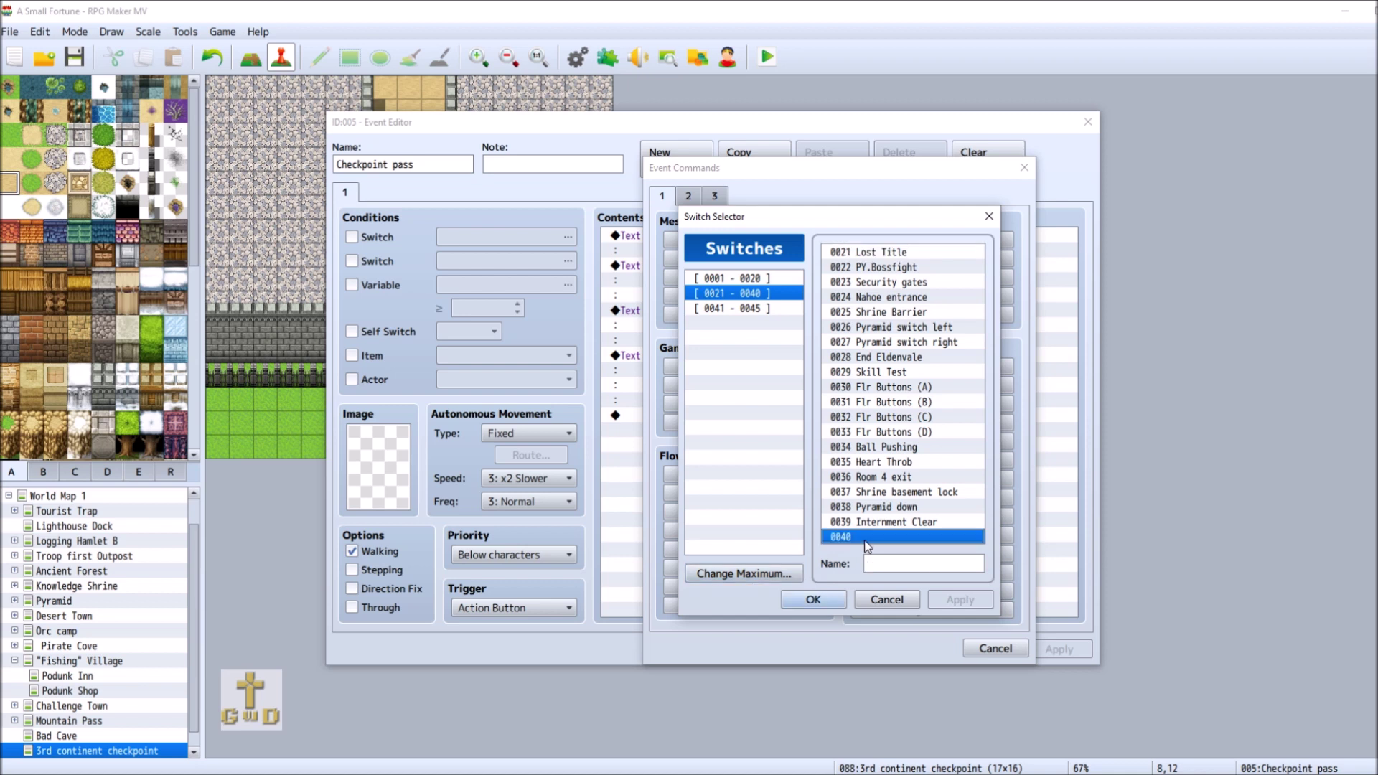
left_click(885, 561)
type("Checkpoint gate")
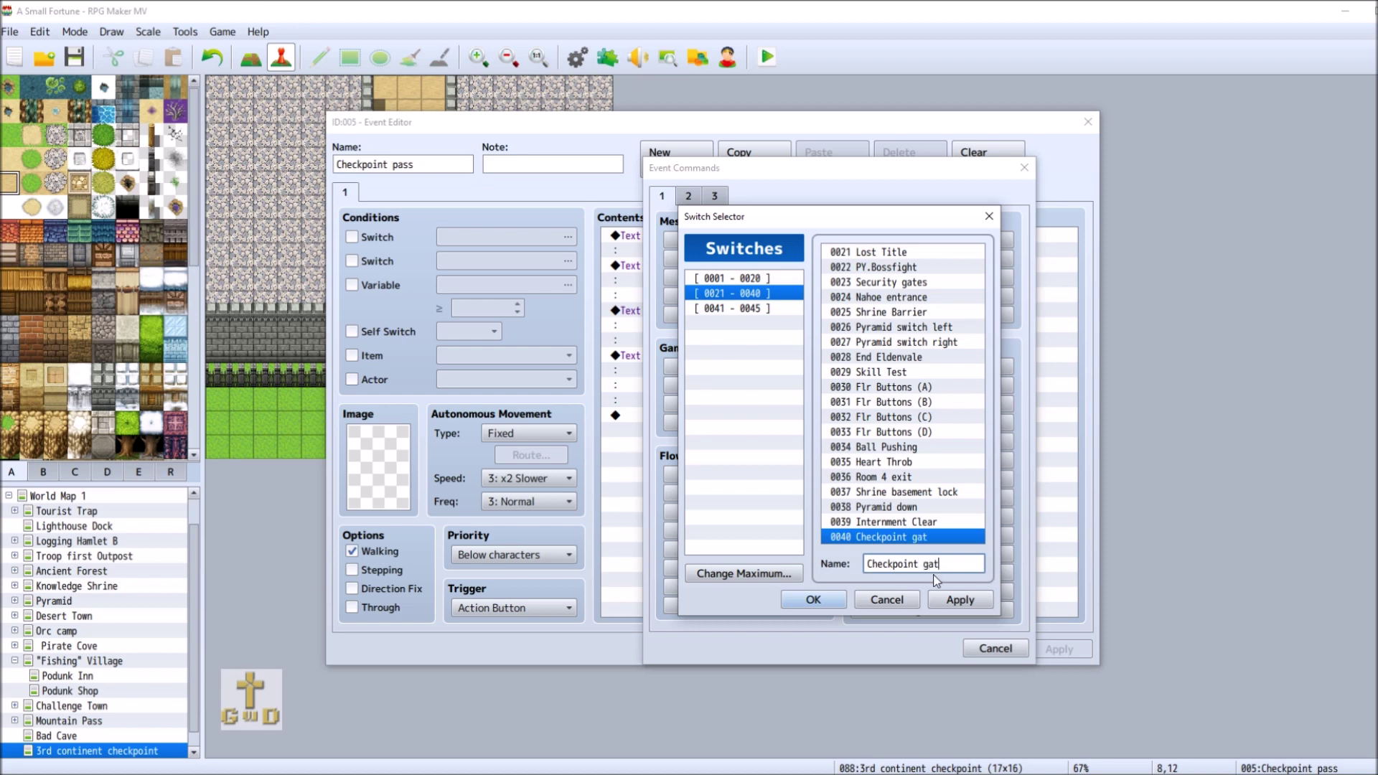
left_click(983, 603)
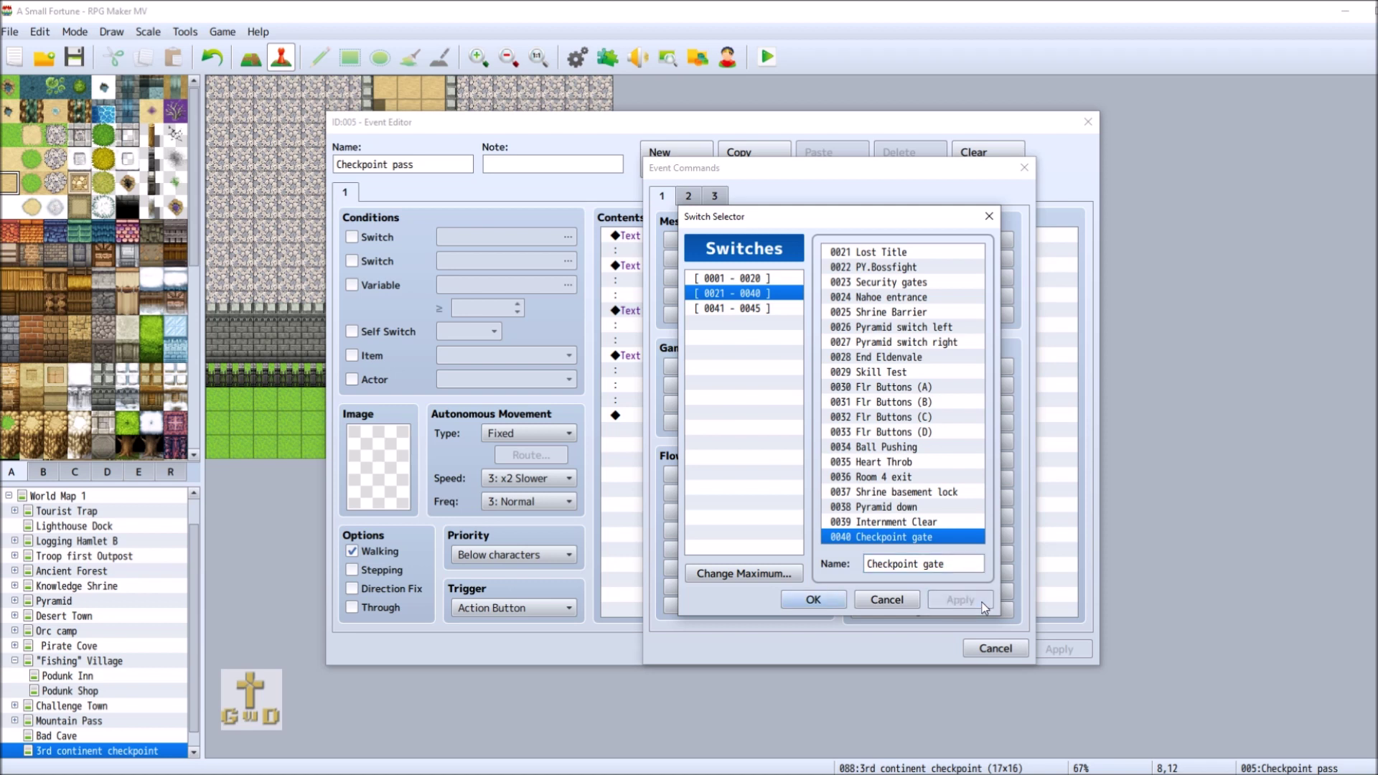
left_click(826, 602)
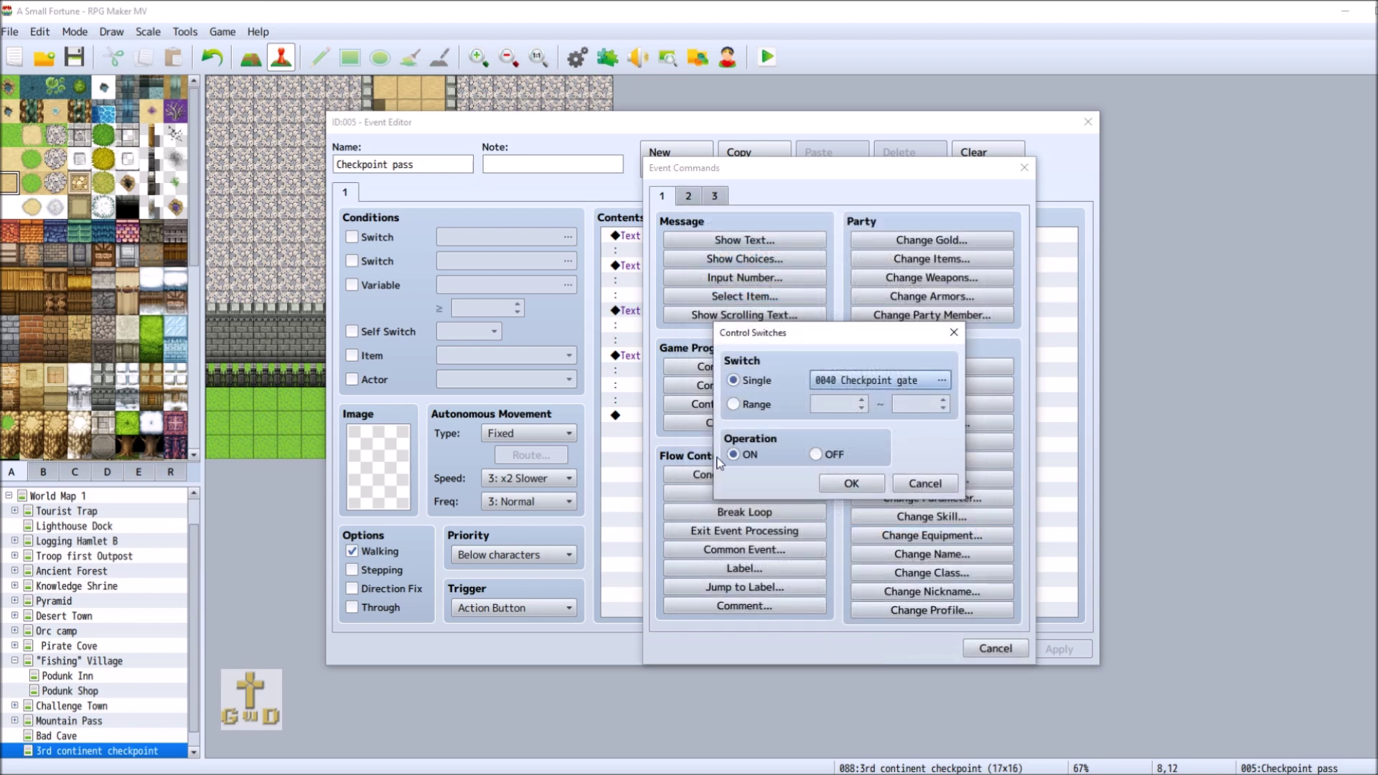
left_click(852, 483)
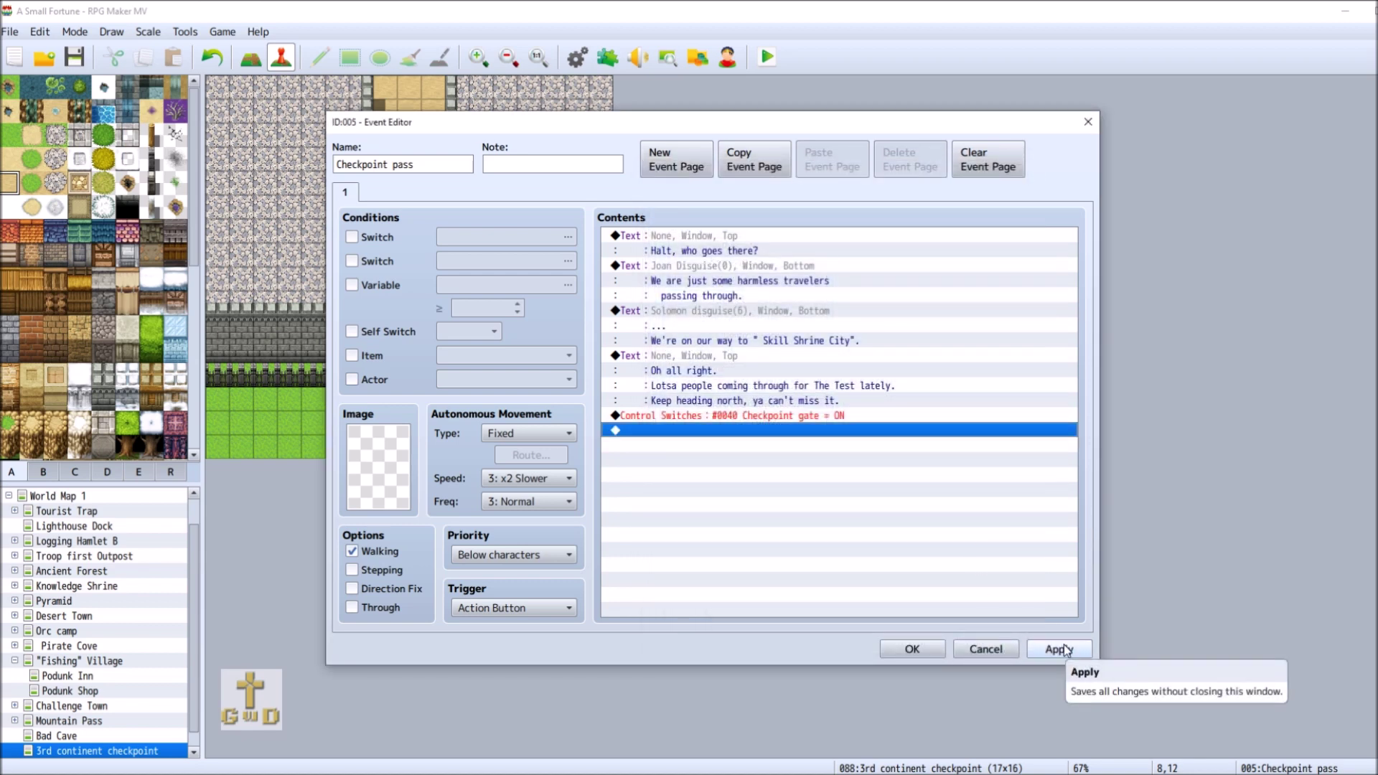
left_click(816, 418)
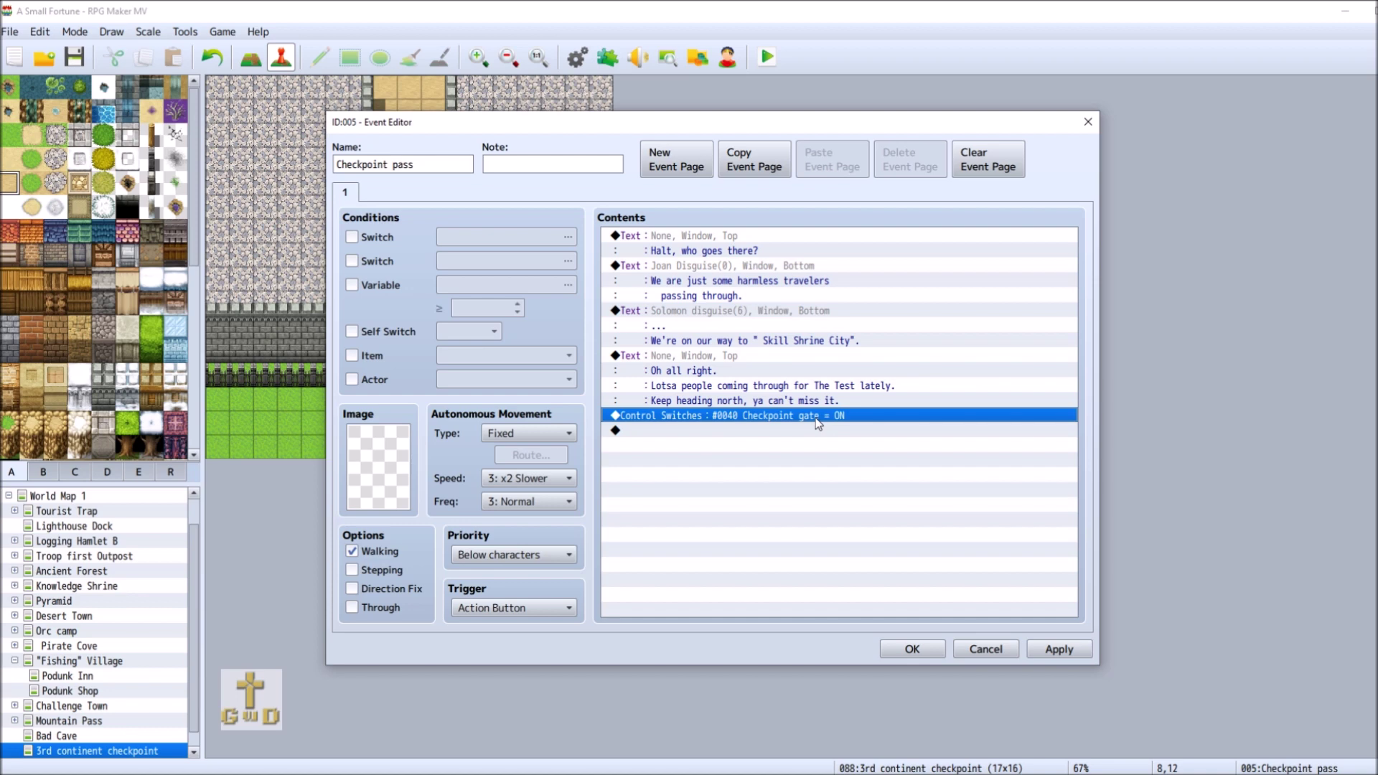
key("Insert")
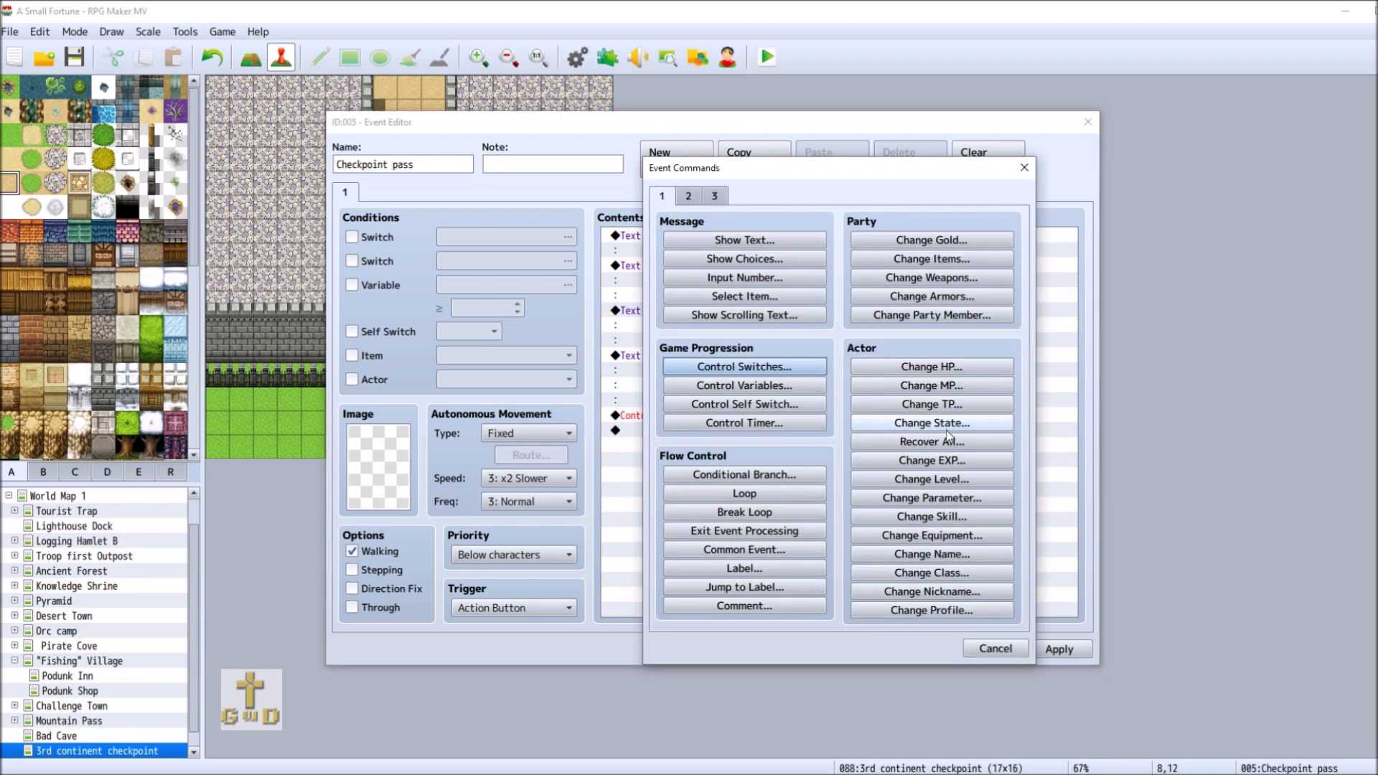
left_click(974, 654)
Change the Control Switches operation for the Checkpoint gate switch to OFF.
right_click(757, 418)
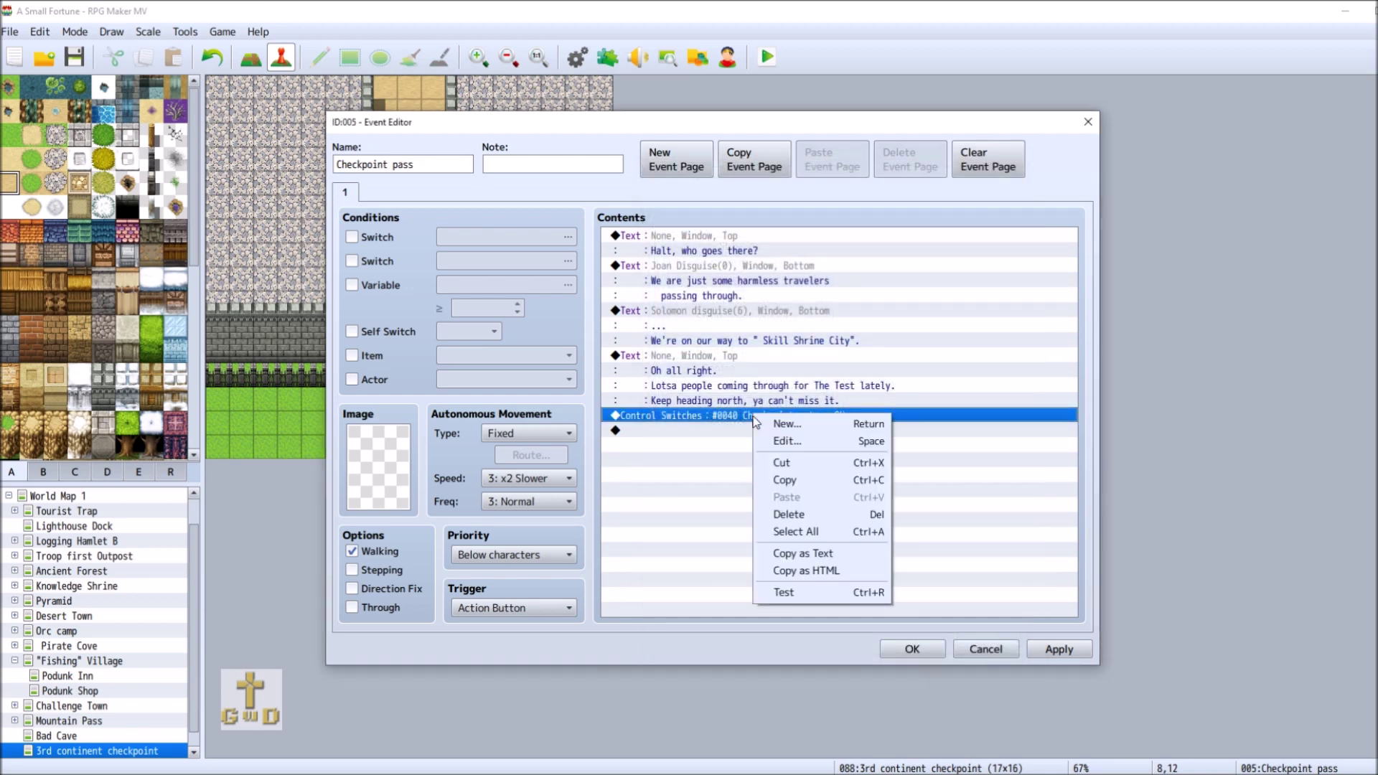
left_click(792, 441)
left_click(816, 451)
left_click(835, 482)
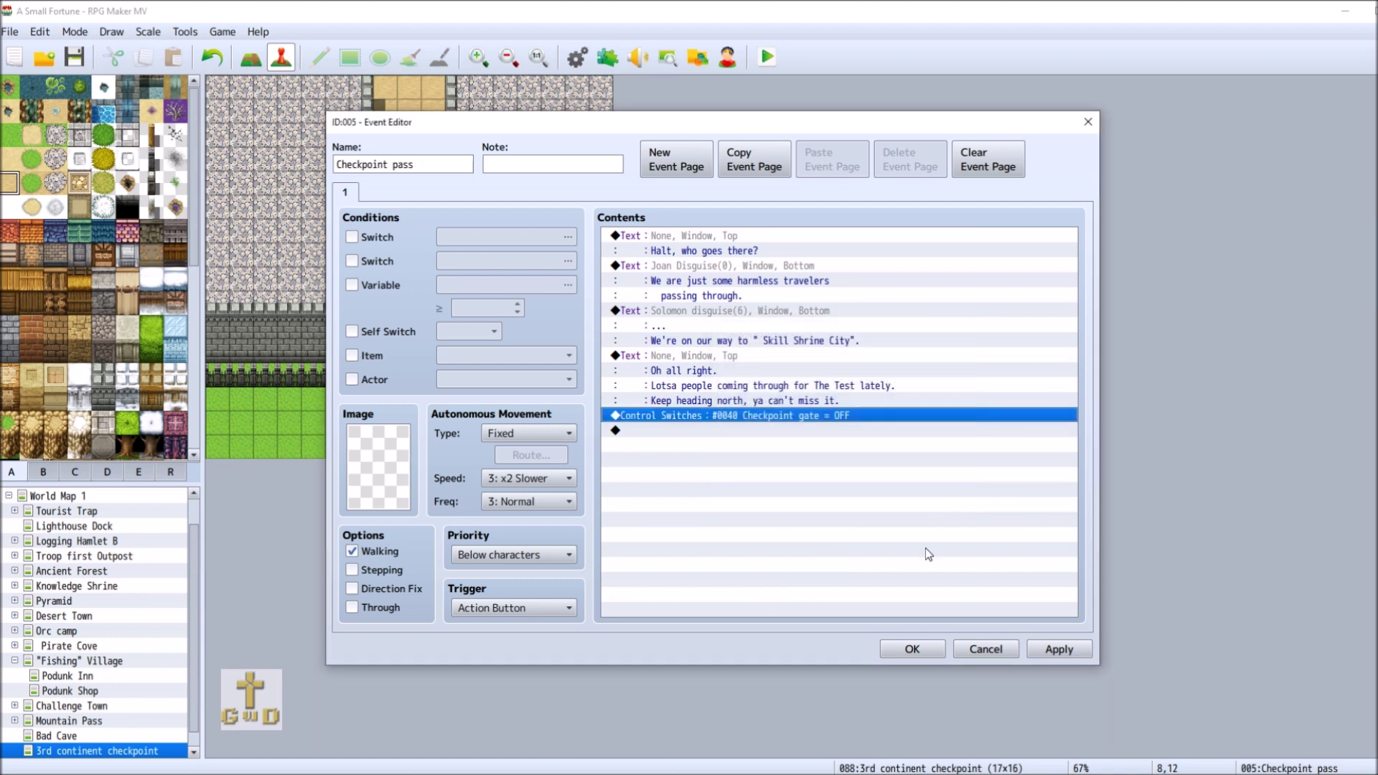
Require switch 0040 Checkpoint gate as a condition of the Checkpoint pass event and save the event.
left_click(357, 238)
left_click(491, 242)
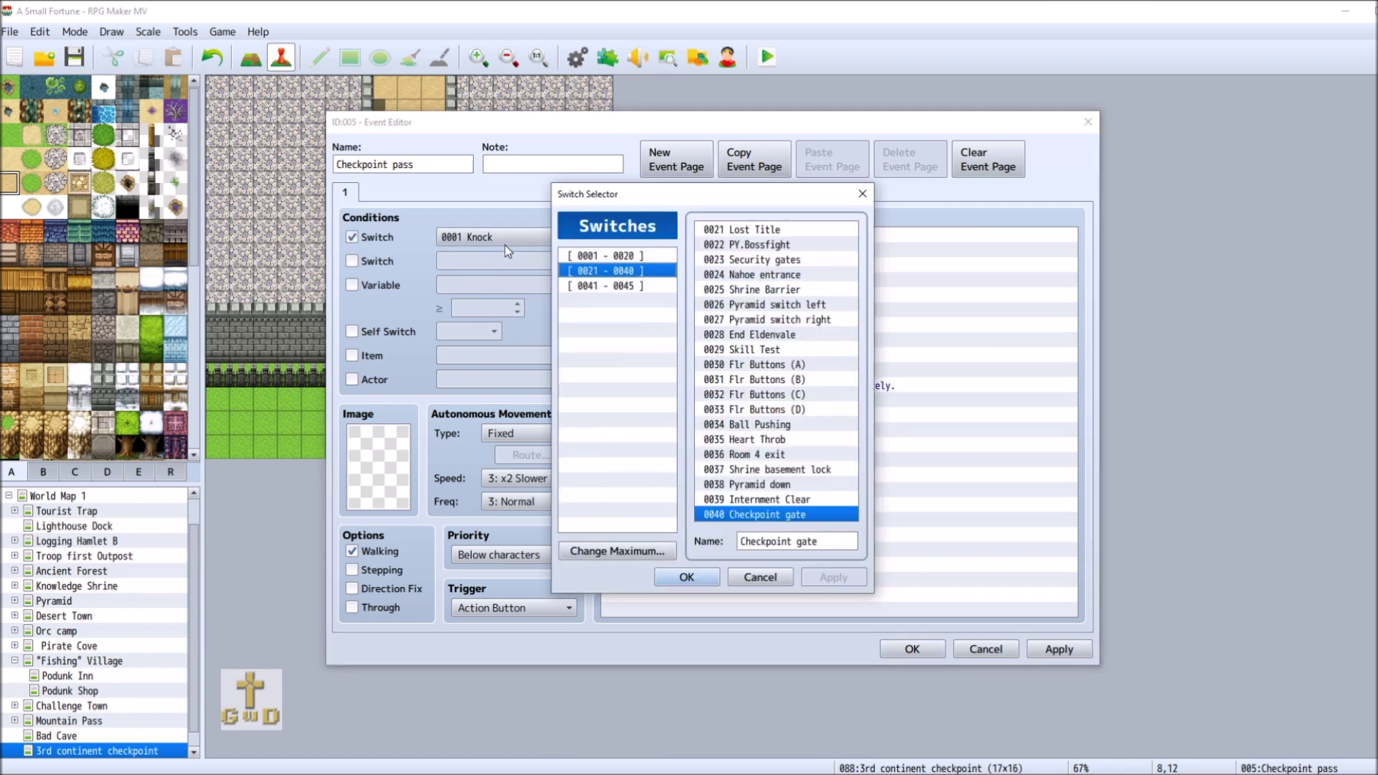
left_click(689, 578)
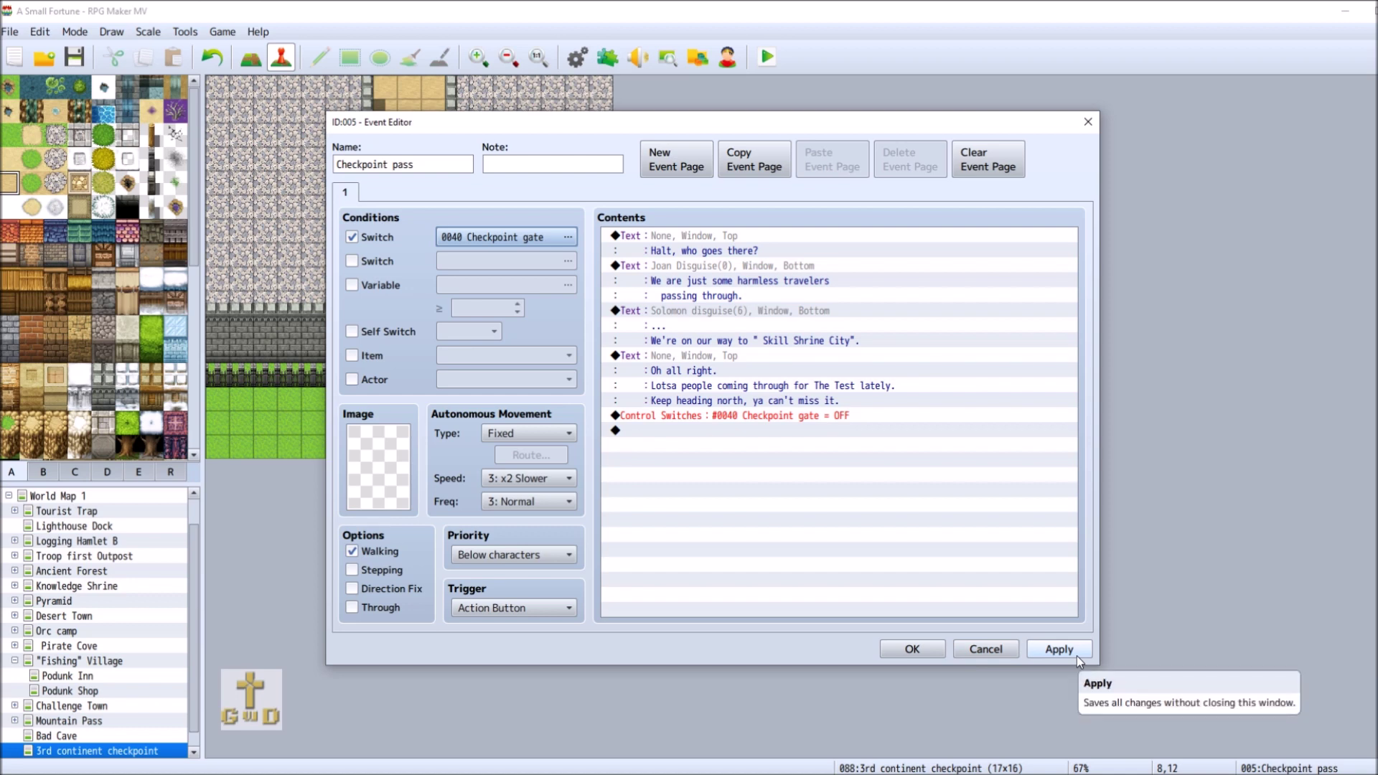
left_click(915, 652)
Reopen the Checkpoint pass event to check its switch condition.
right_click(423, 371)
right_click(417, 375)
left_click(574, 387)
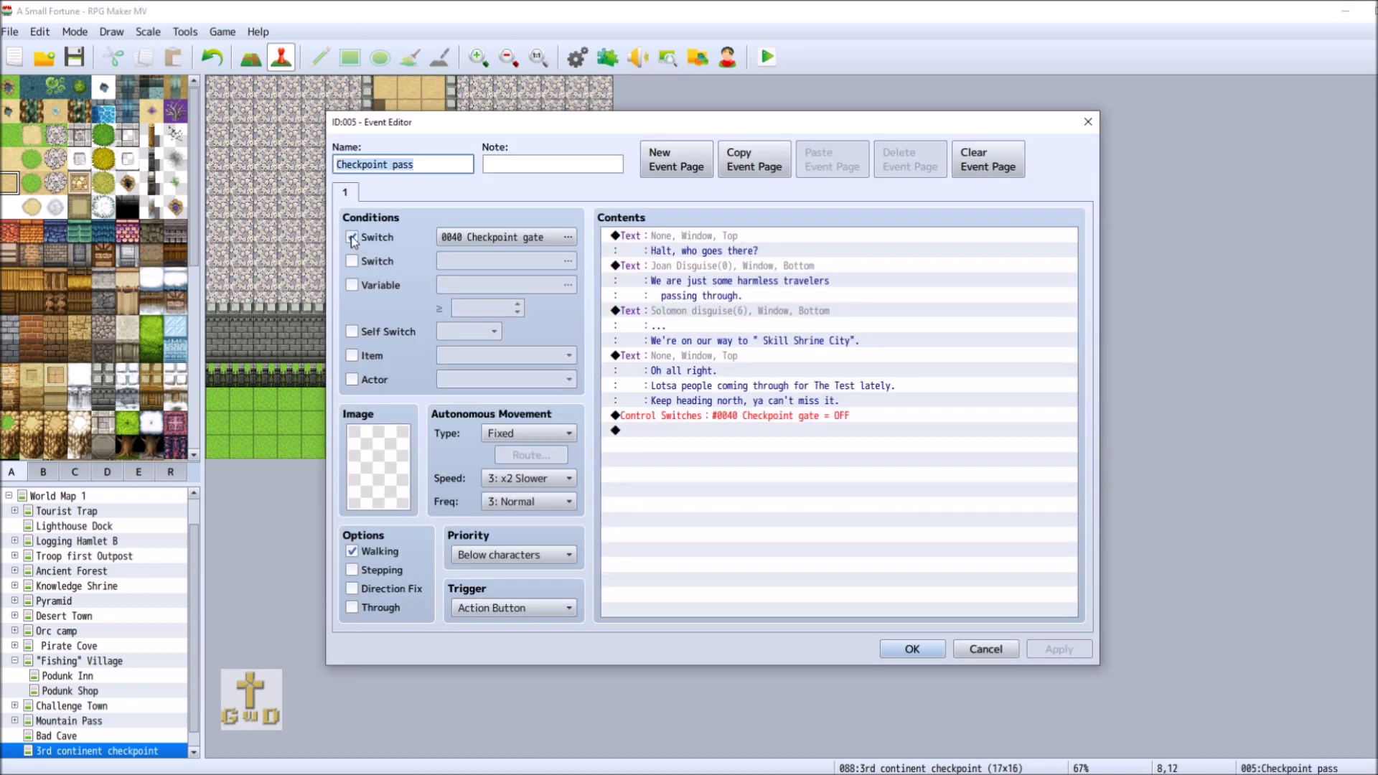
left_click(915, 646)
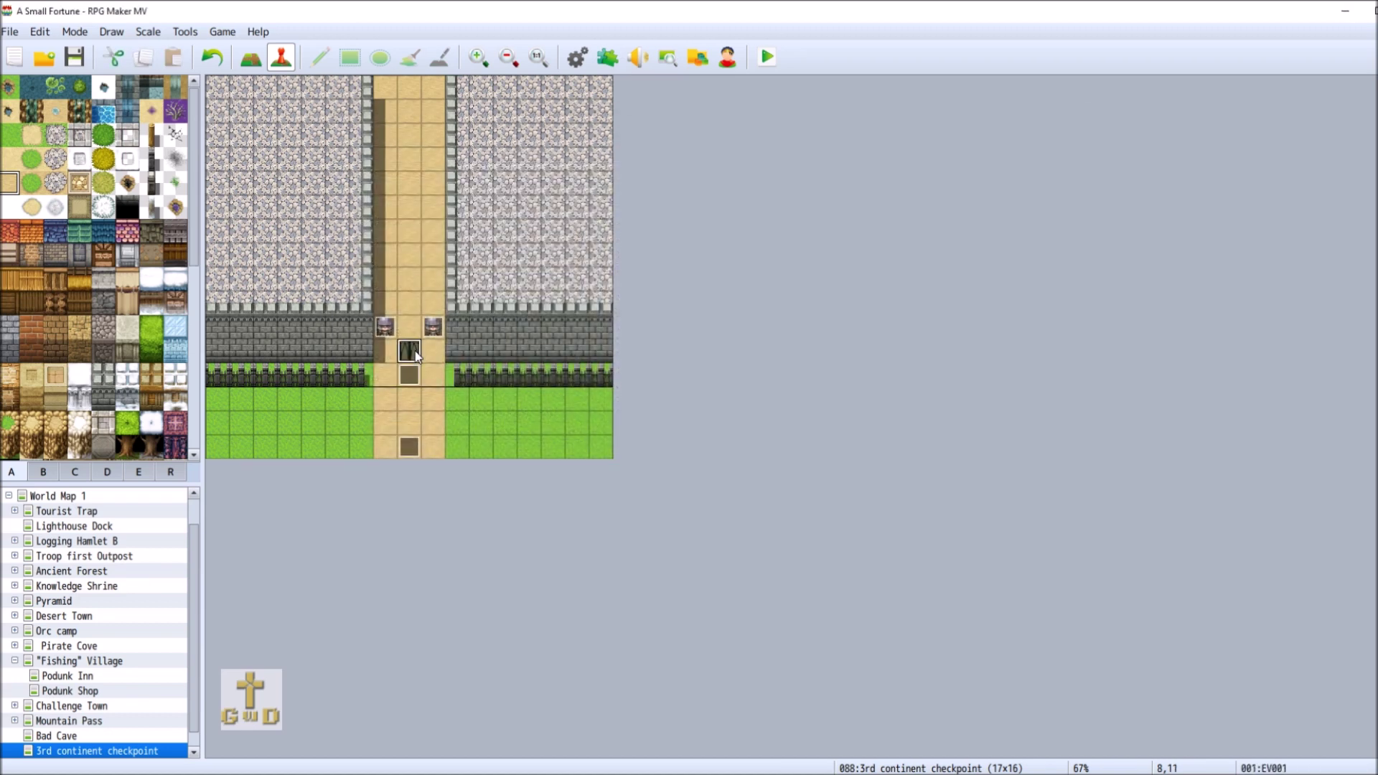
Require switch 0040 Checkpoint gate as a condition on the first page of the gate event at 8,11.
right_click(415, 351)
left_click(460, 365)
left_click(409, 238)
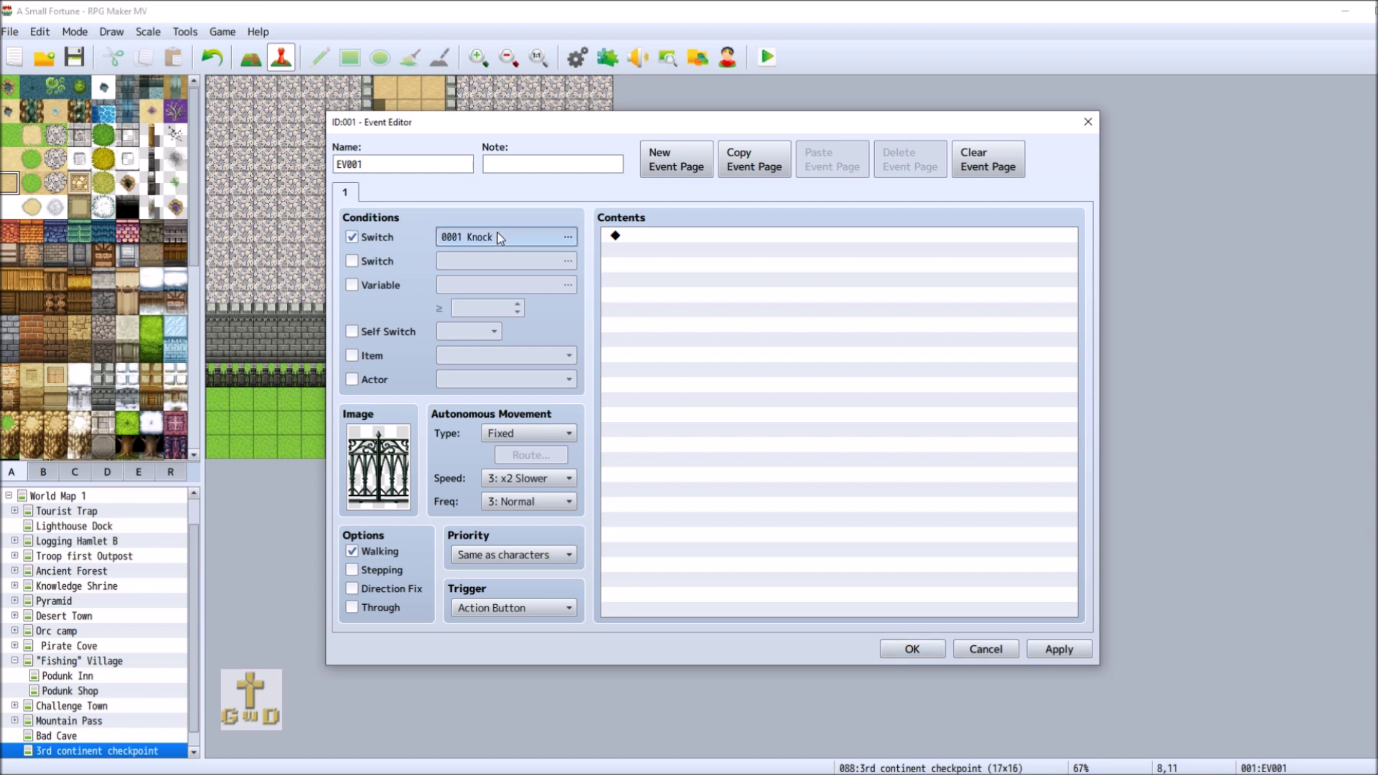
left_click(568, 237)
left_click(687, 578)
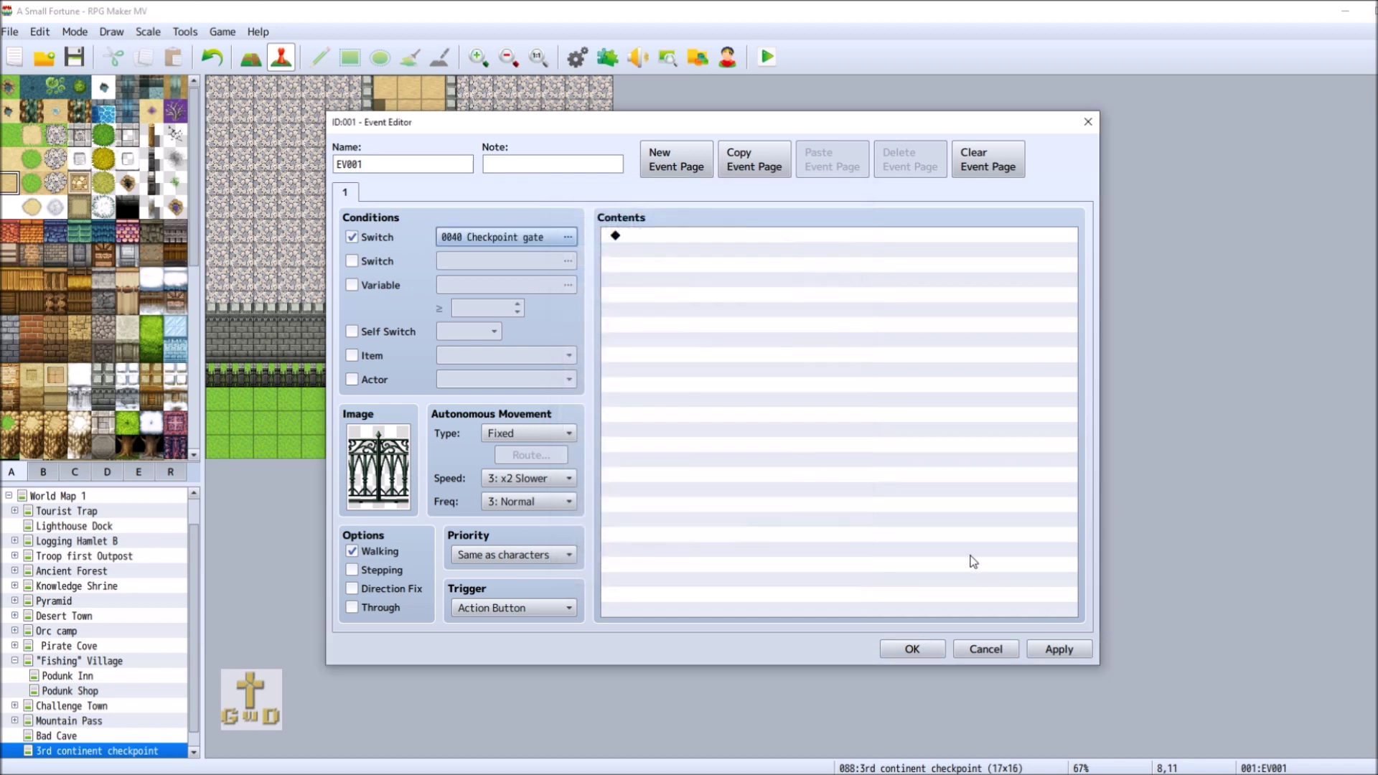
Add a blank second event page to the gate event, rename the event "Checkpoint Gate" and save it.
left_click(687, 157)
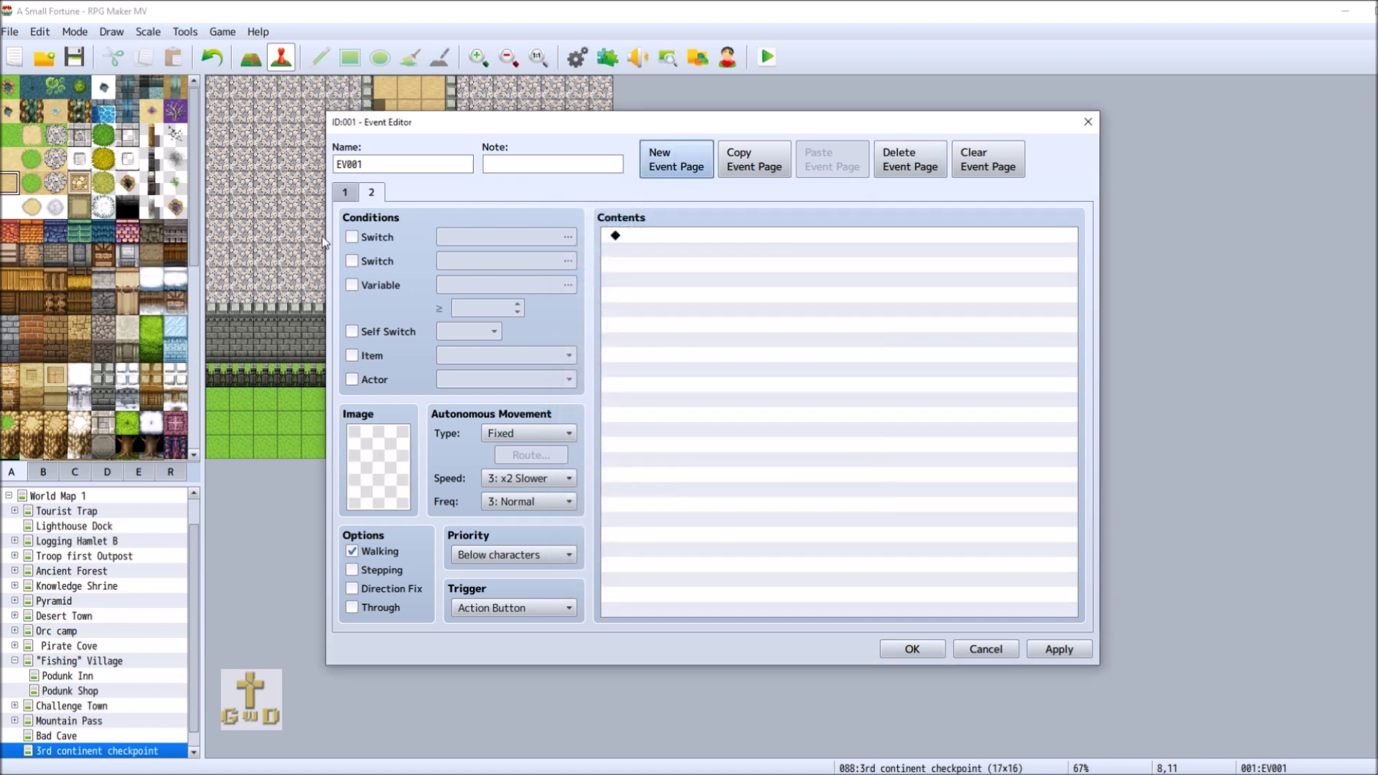
double_click(412, 165)
type("Ch")
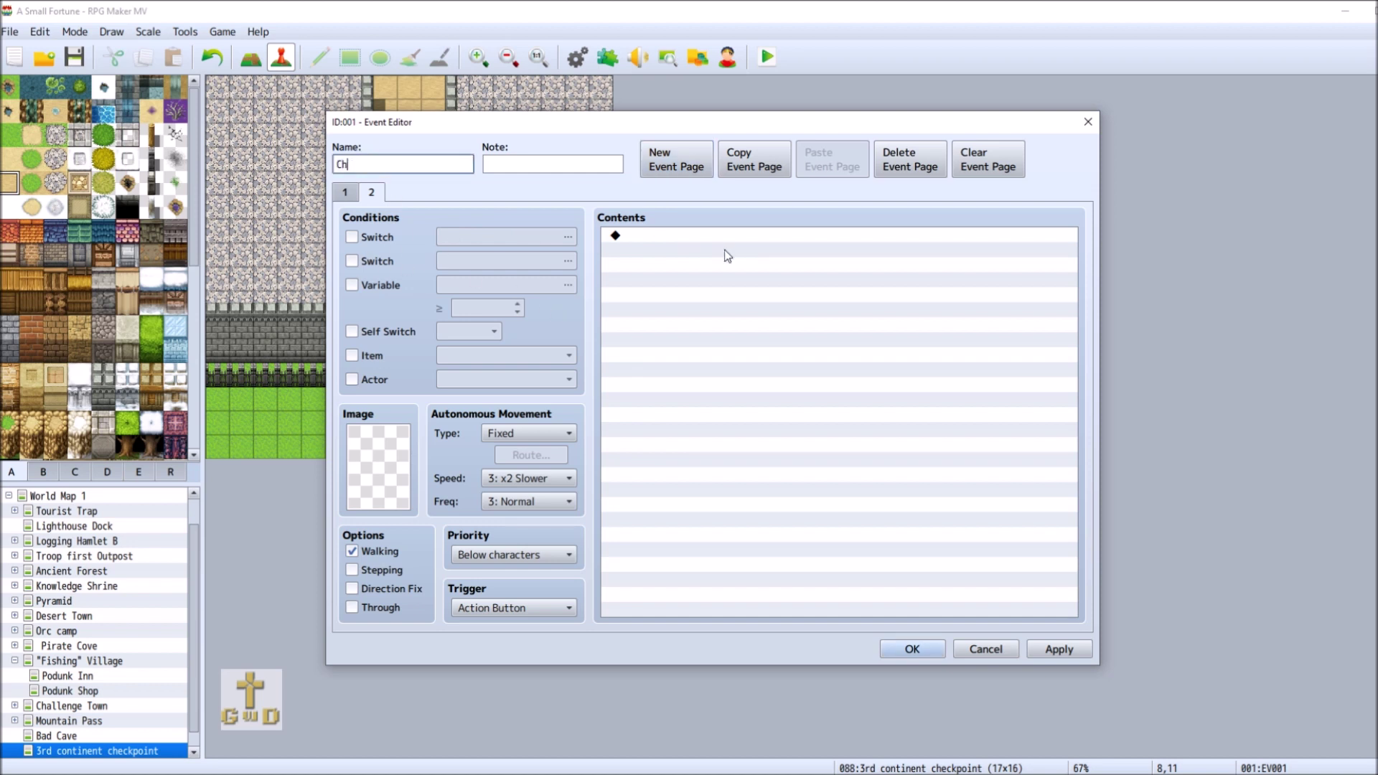
type("eckpoint Gate")
left_click(1070, 653)
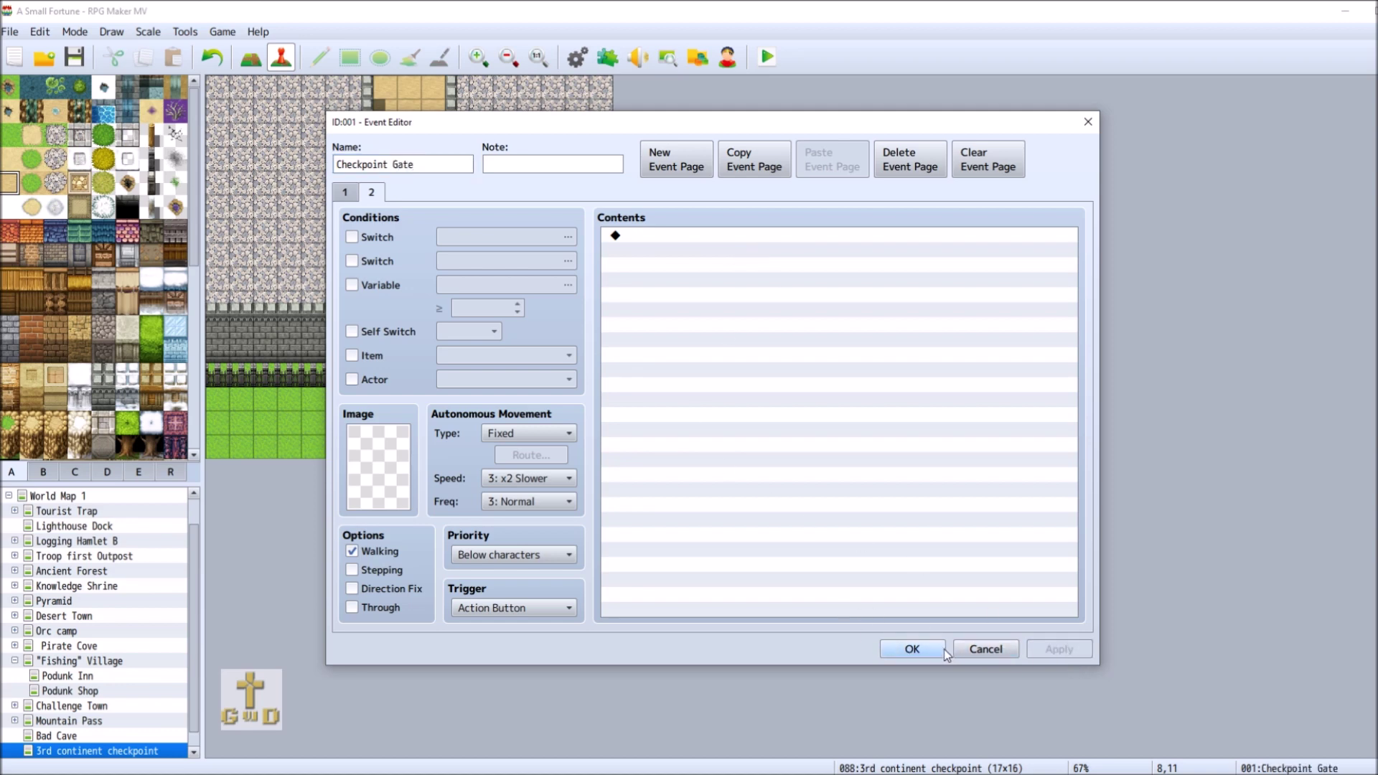
left_click(913, 650)
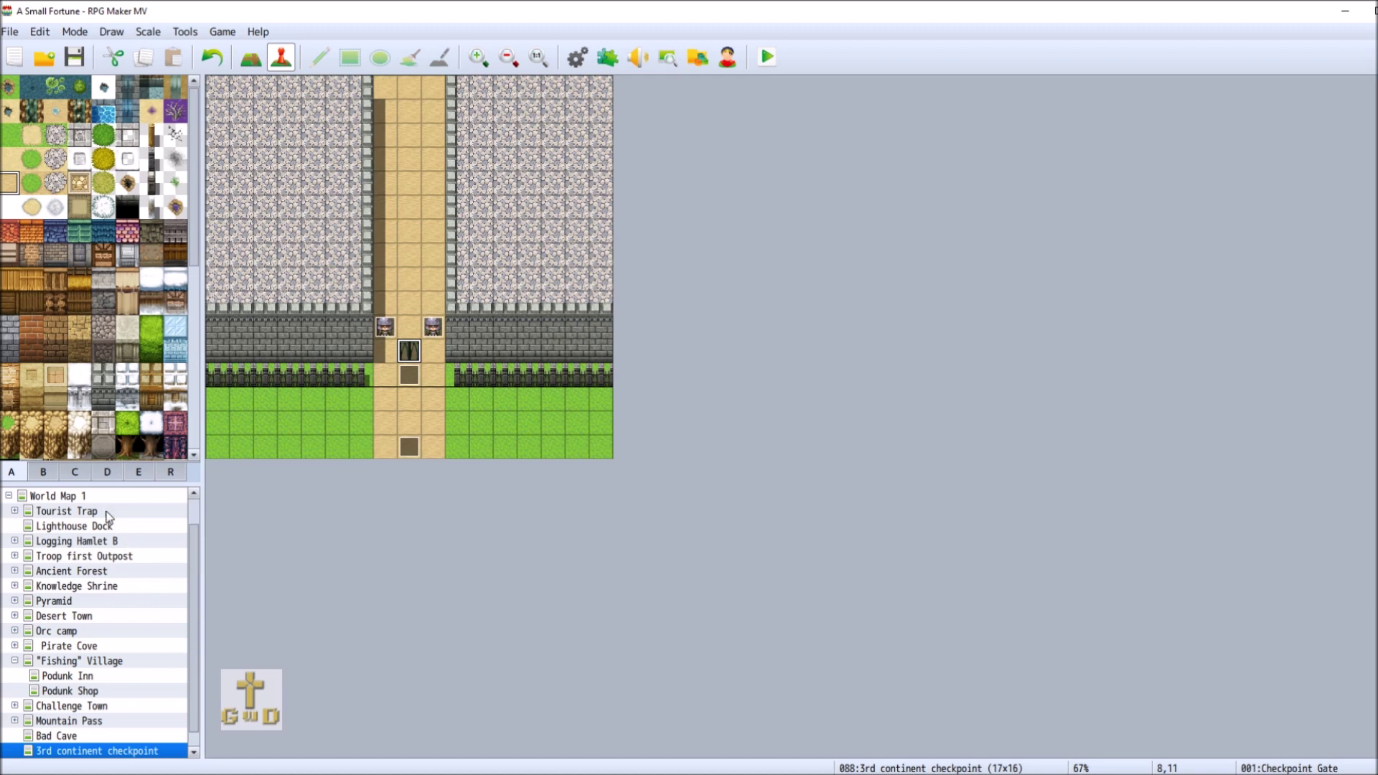
Look over World Map 1 around the checkpoint wall and the land to its east, and return to the checkpoint map.
left_click(83, 494)
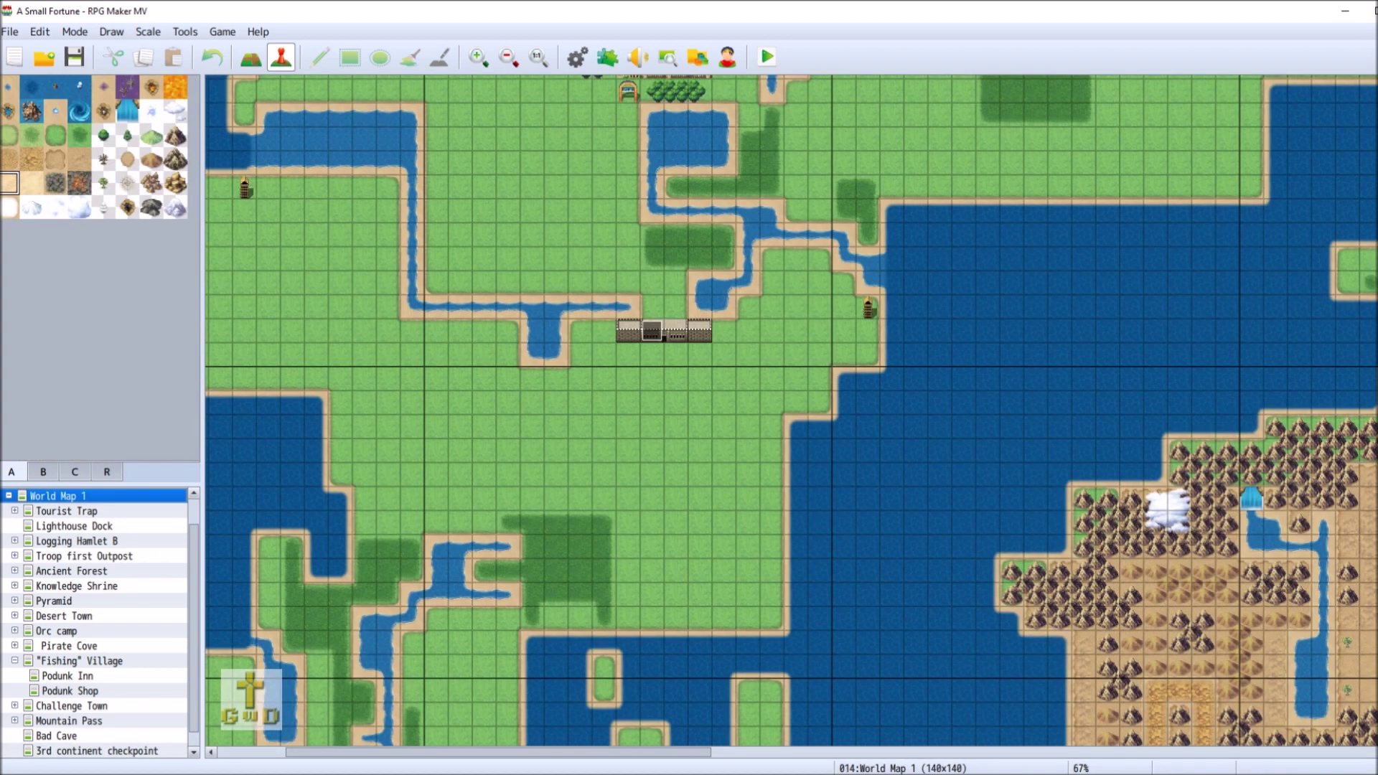
scroll(733, 284, "up", 4)
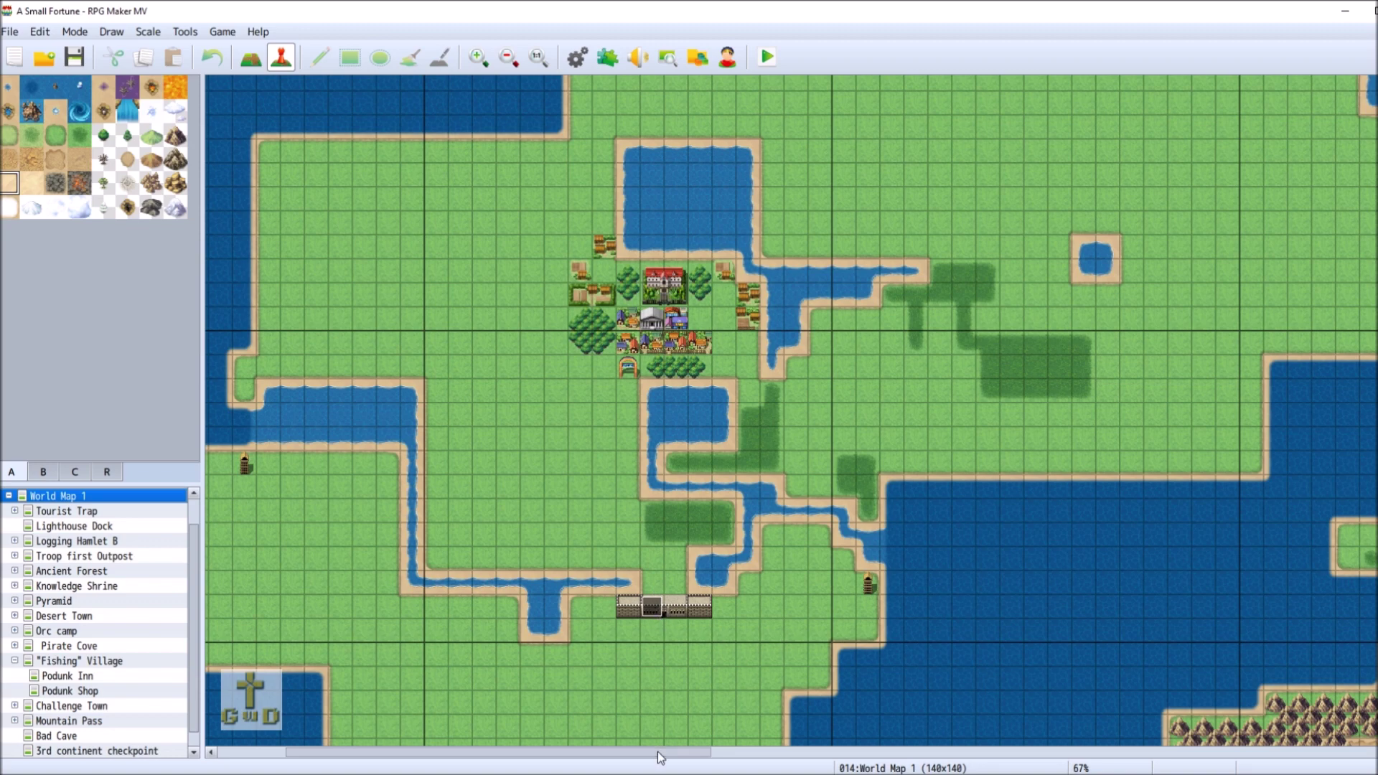
left_click_drag(664, 746, 815, 748)
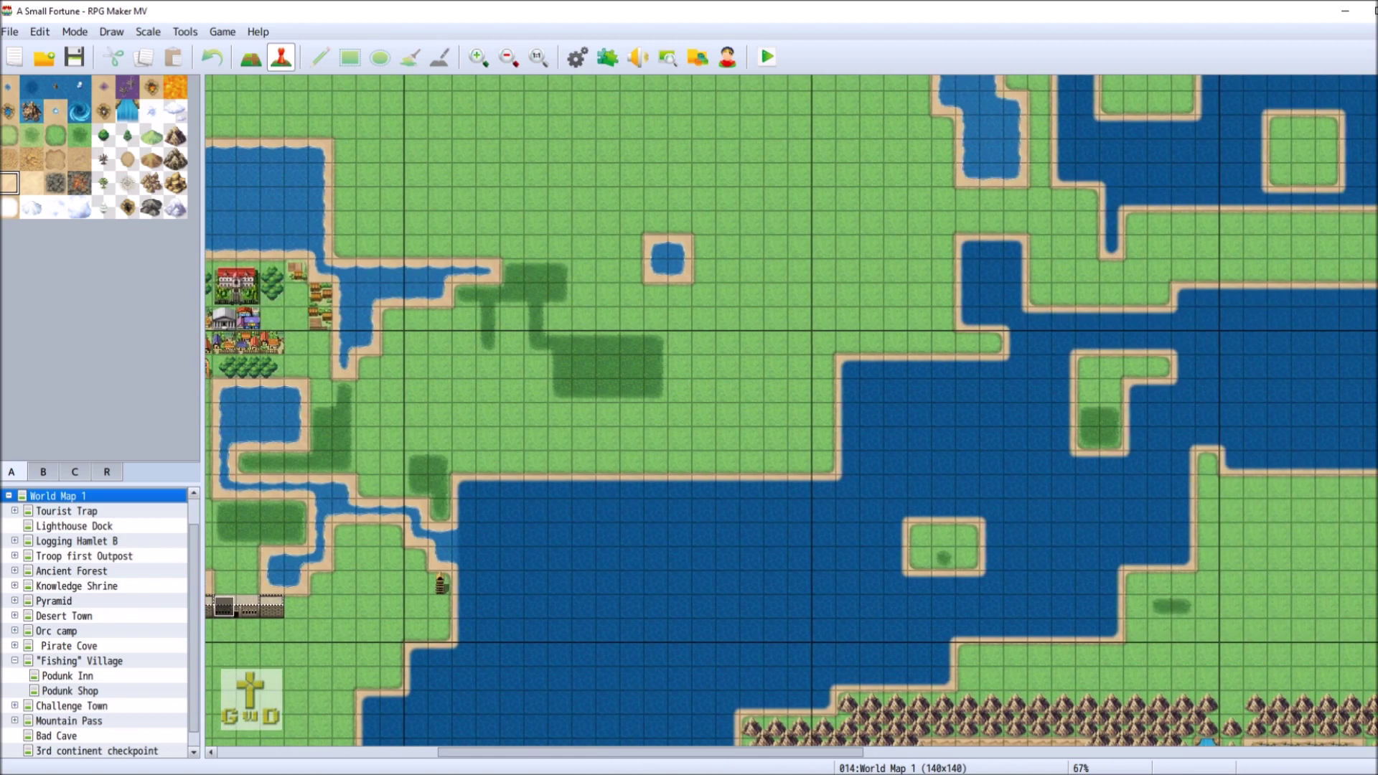
scroll(790, 410, "up", 5)
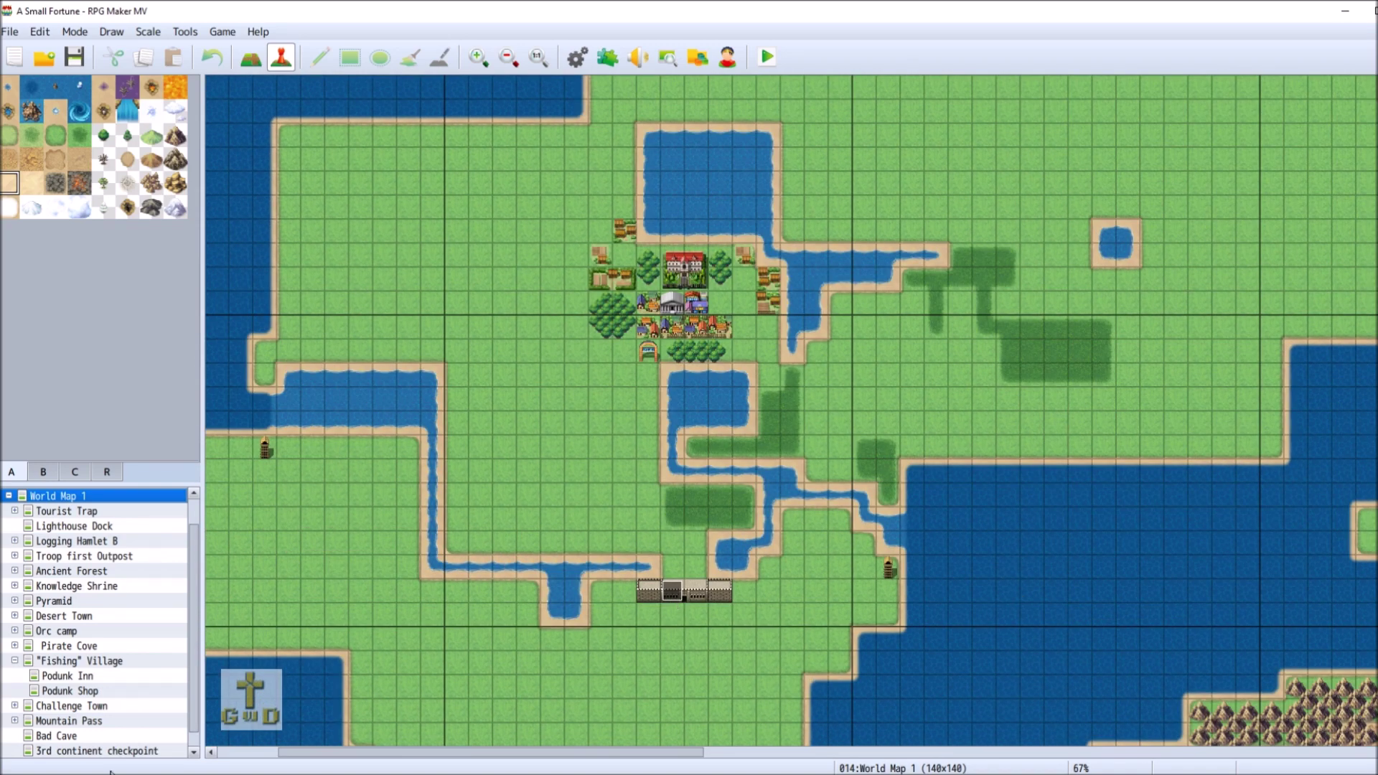
left_click(115, 752)
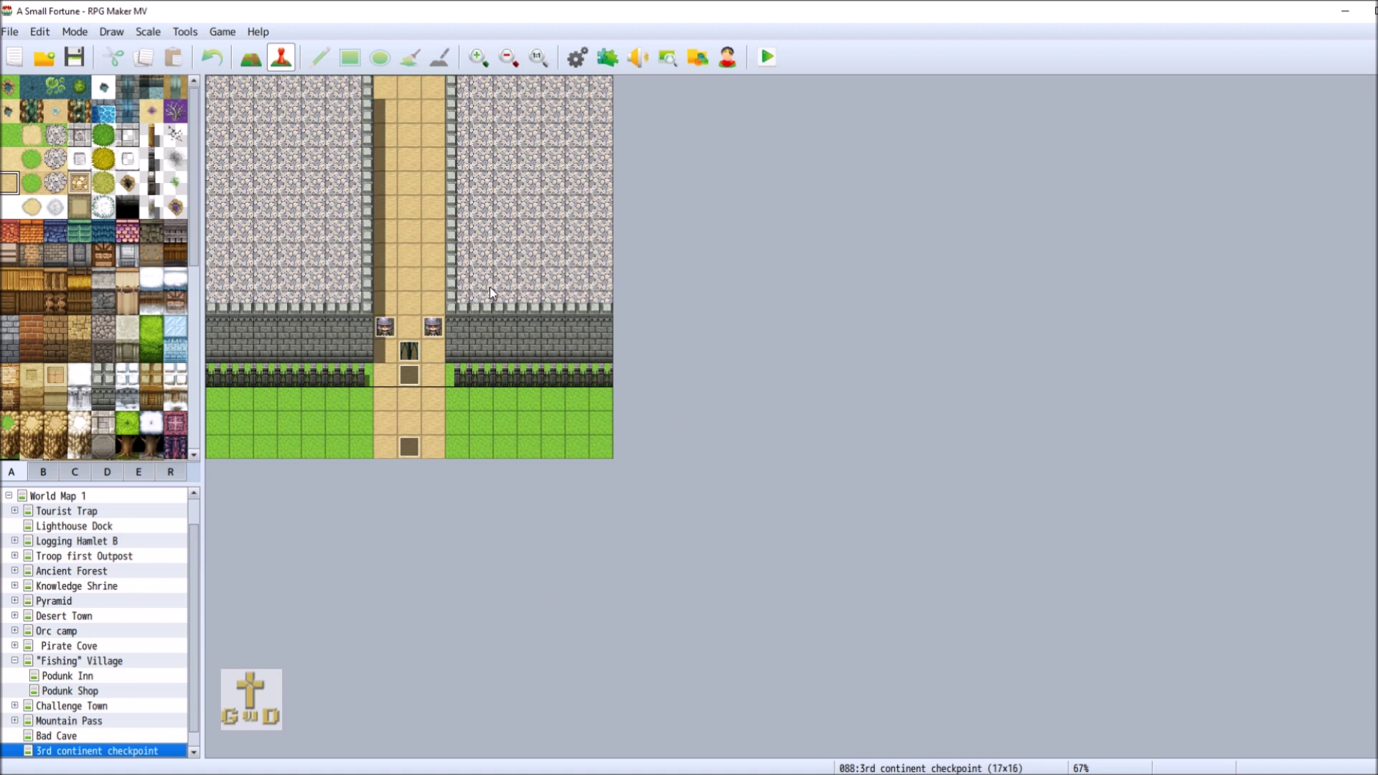
Open the Mayor's Basement map under Challenge Town's Mayor's Manor.
left_click(77, 707)
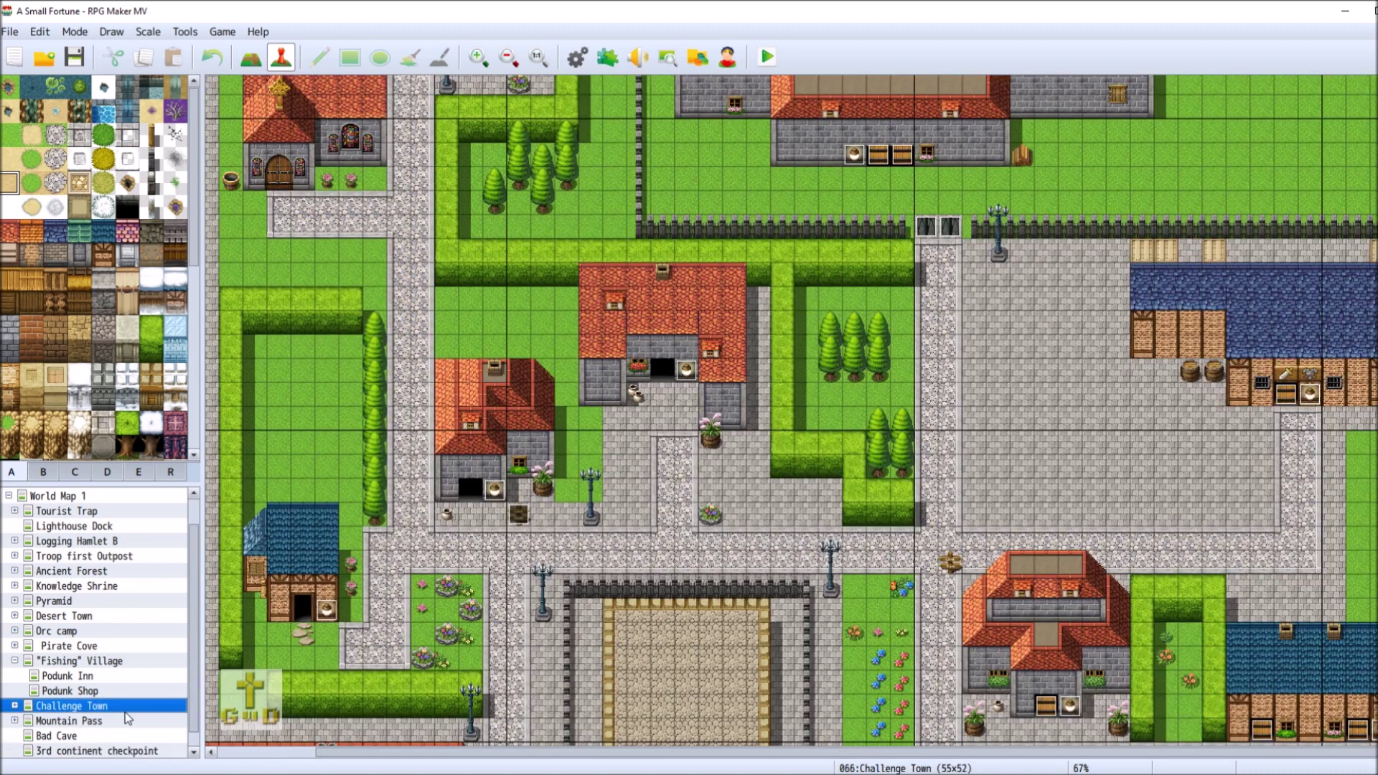
left_click(14, 706)
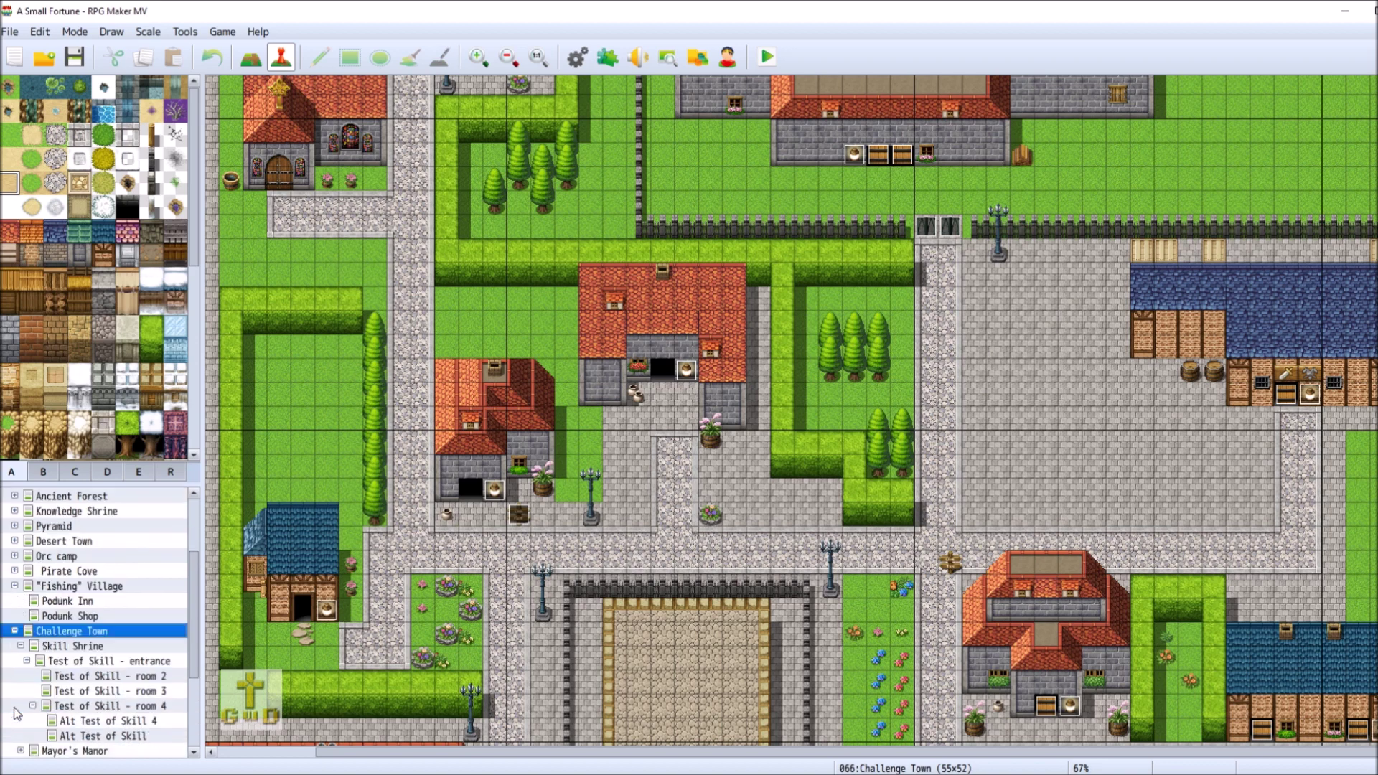
left_click(107, 647)
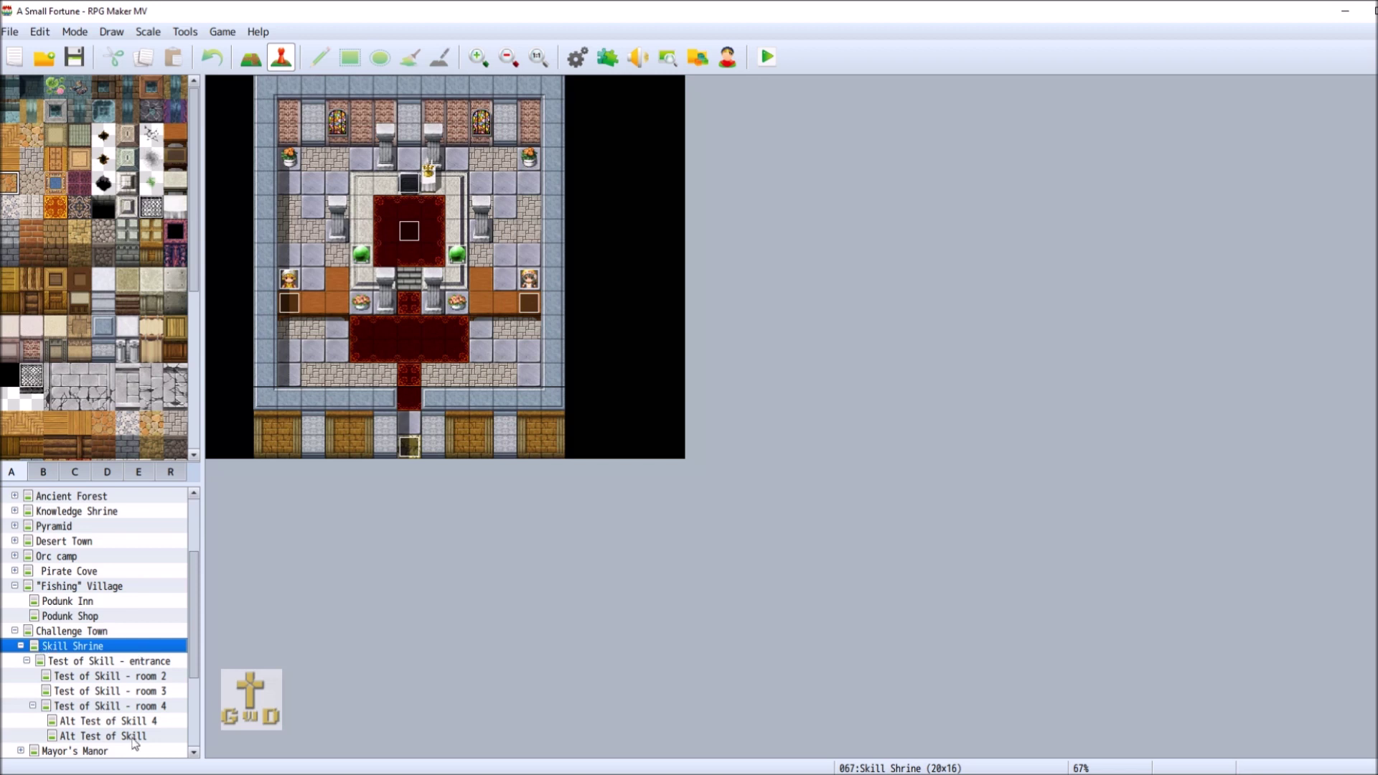
left_click(21, 646)
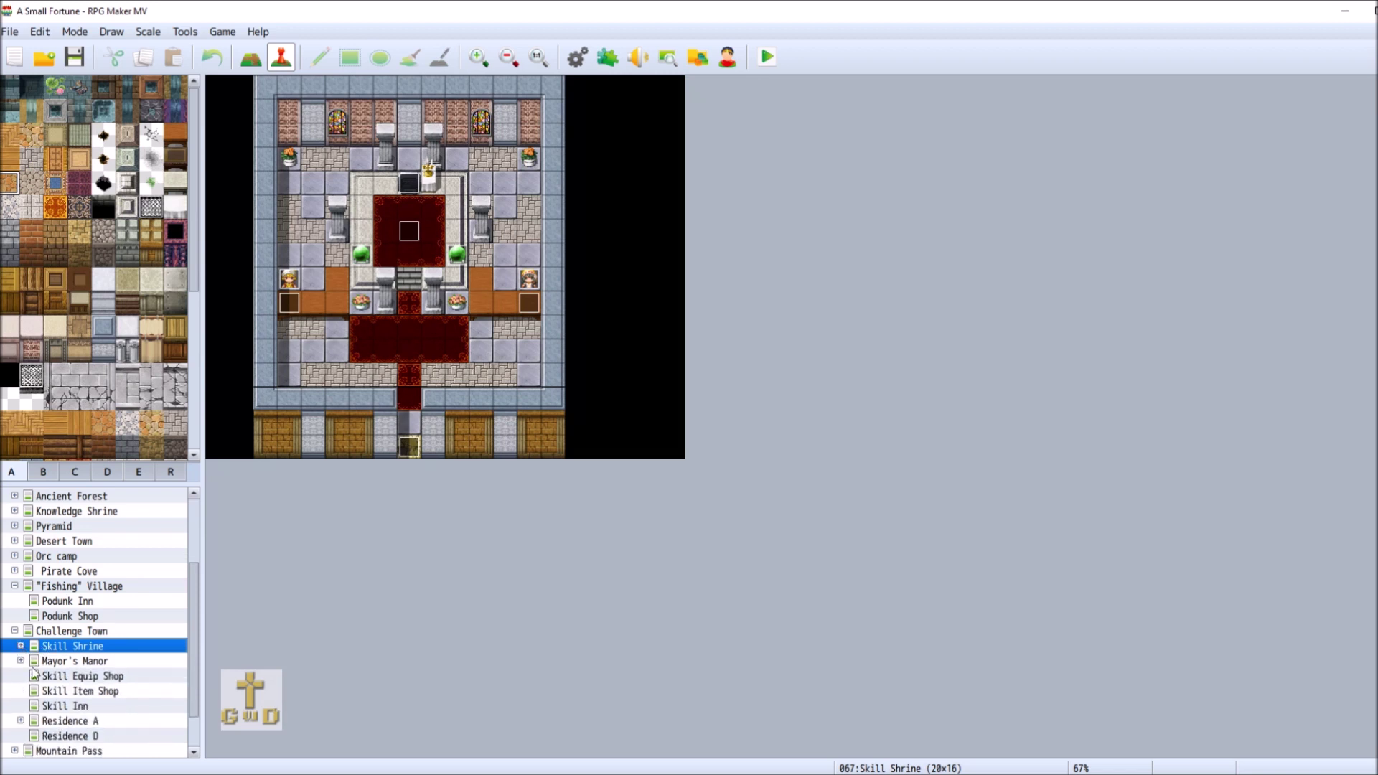
left_click(92, 661)
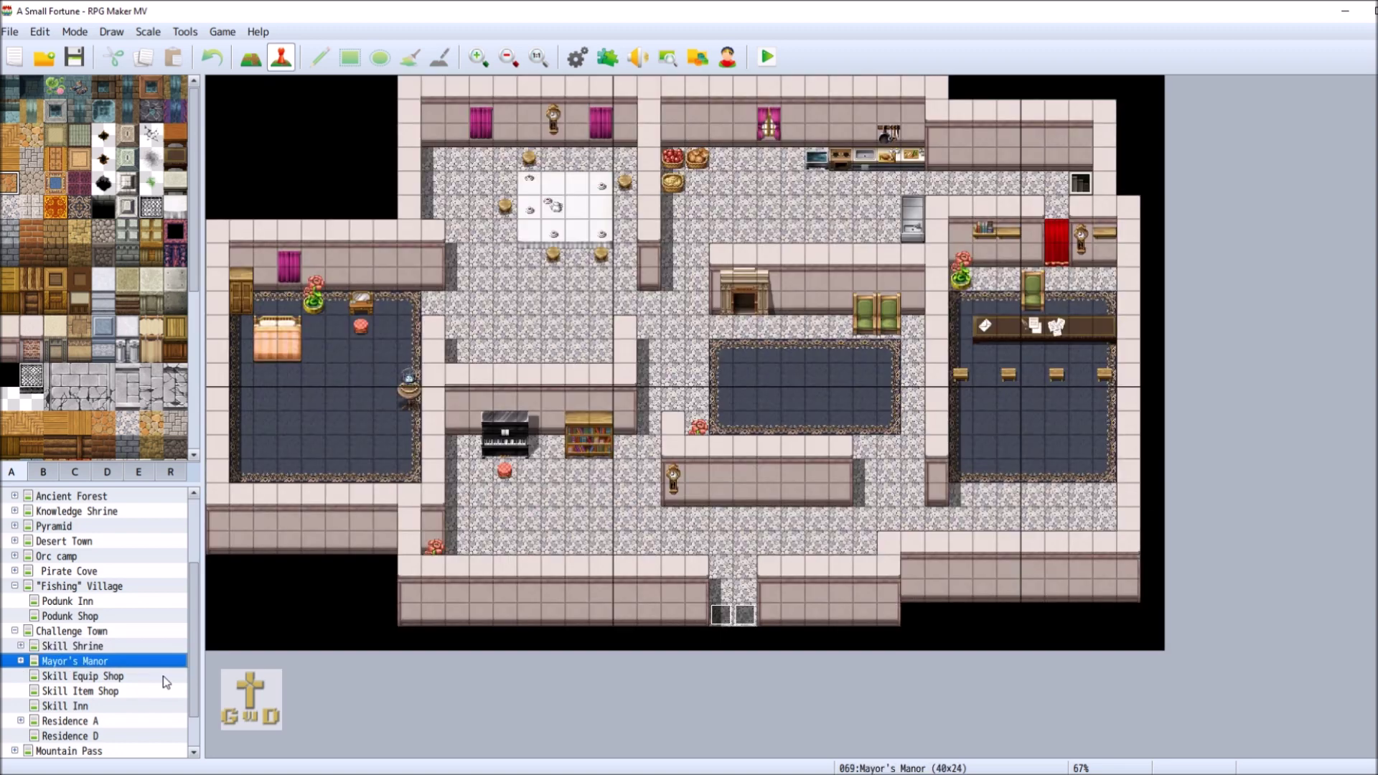
left_click(21, 661)
left_click(86, 676)
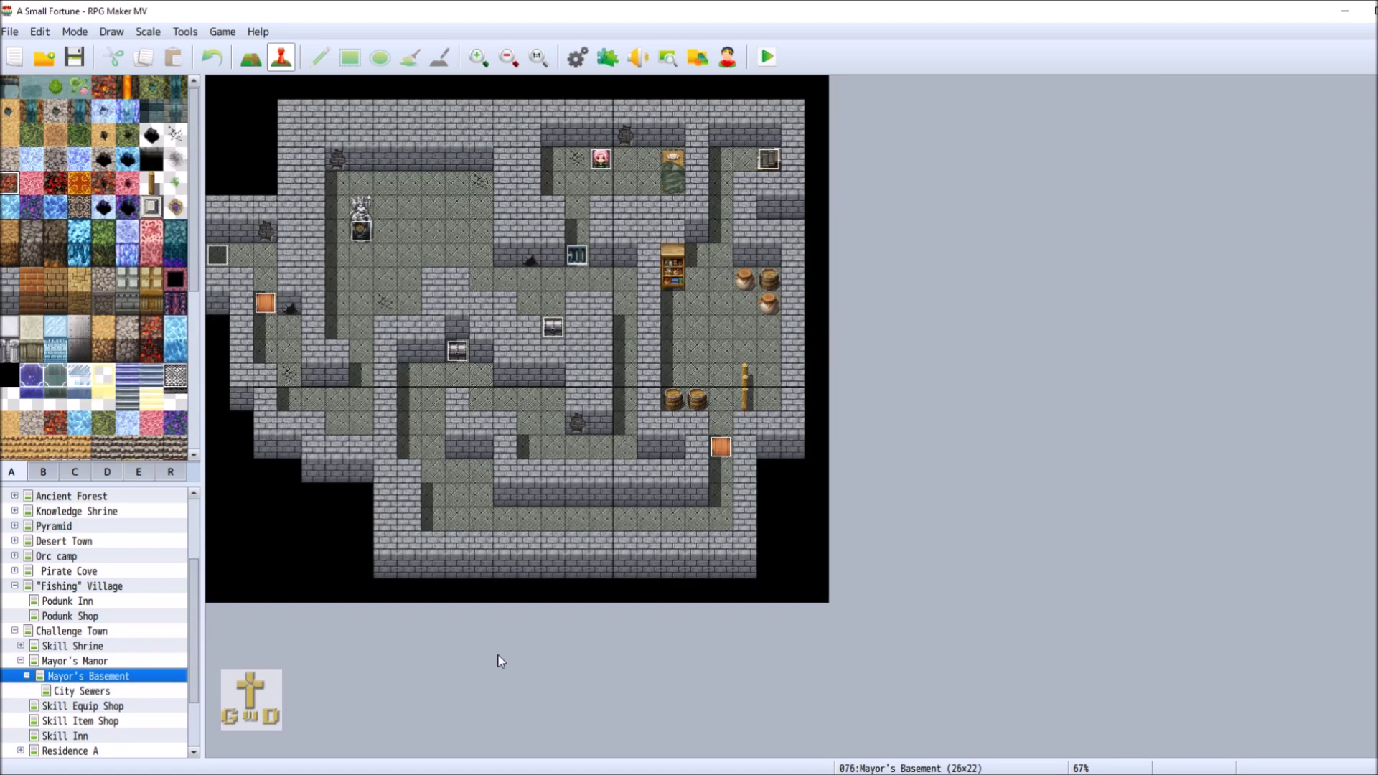
Make the pink-haired character's event at 16,3 turn switch 0040 Checkpoint gate ON, and save the event.
double_click(602, 167)
double_click(673, 240)
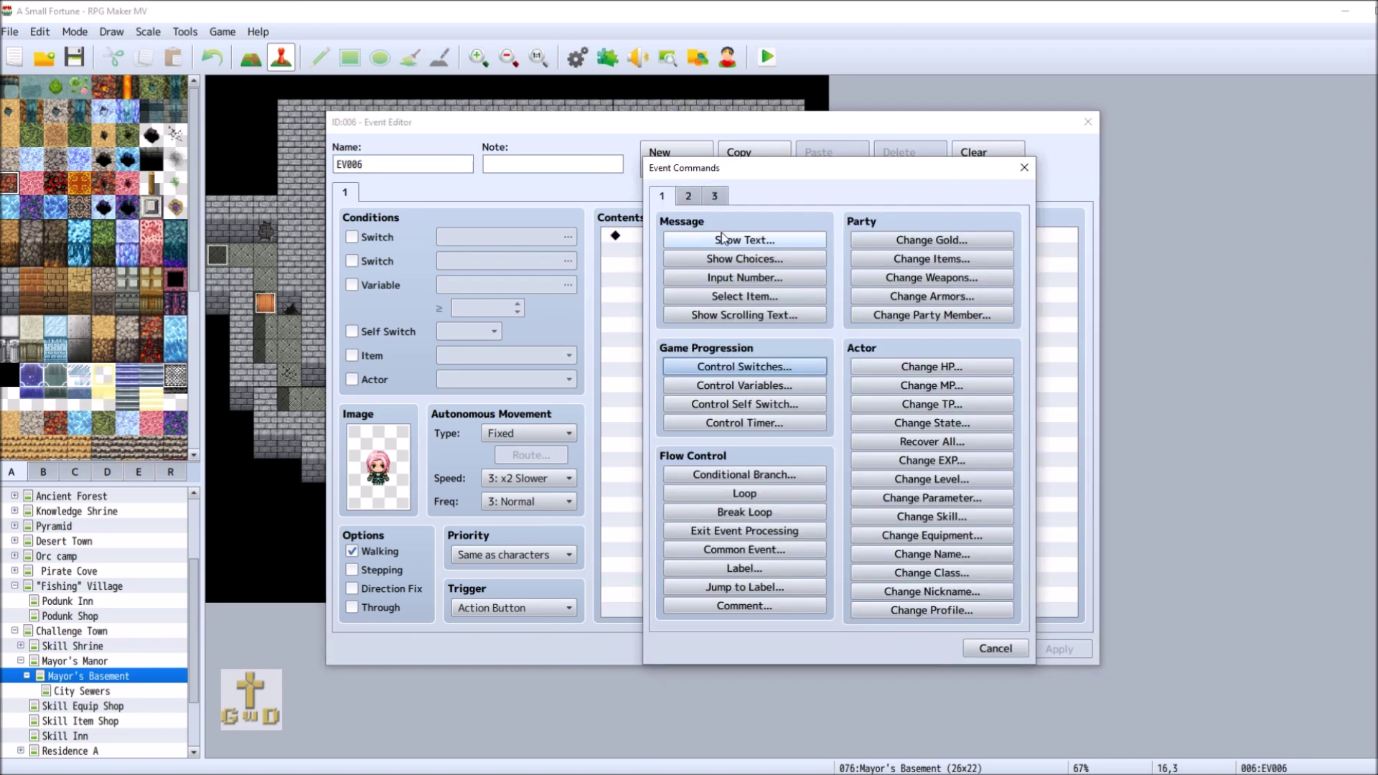
left_click(783, 367)
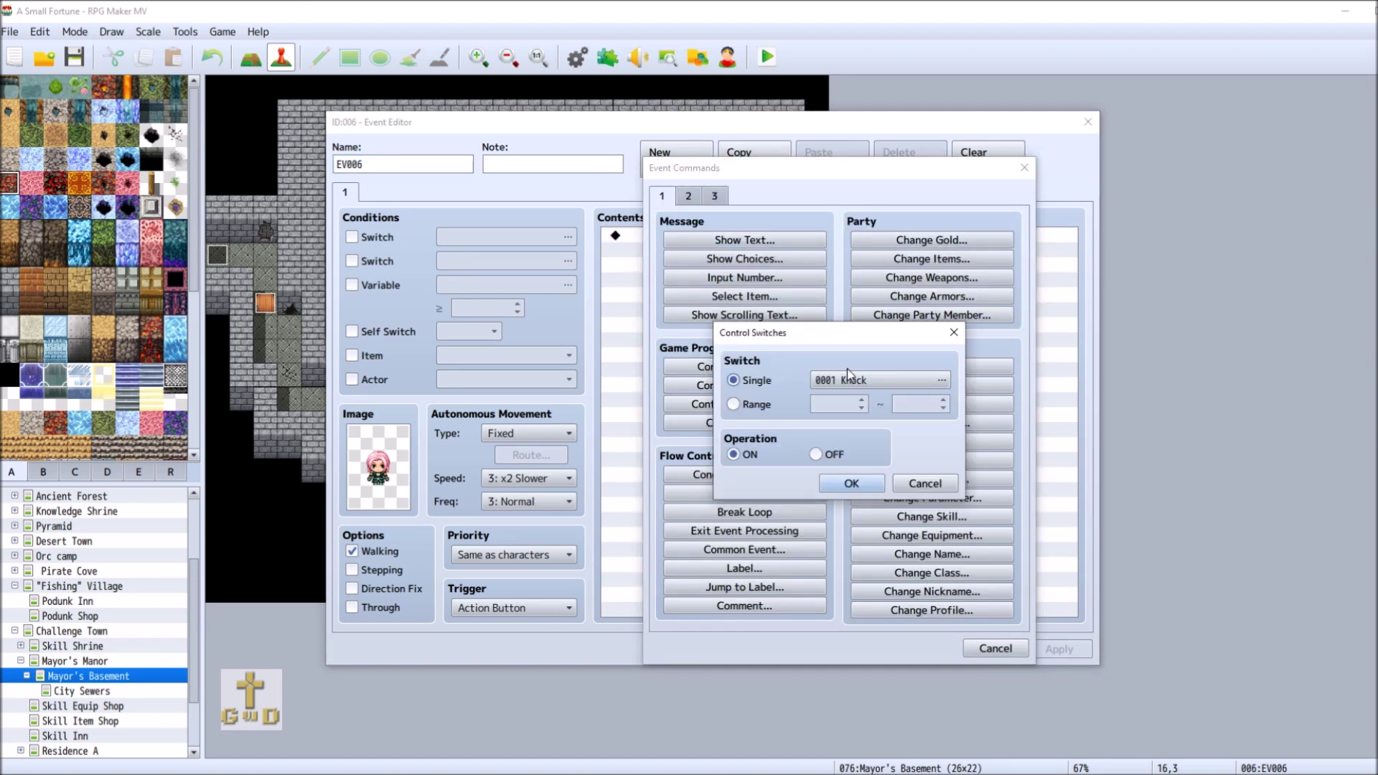
double_click(848, 379)
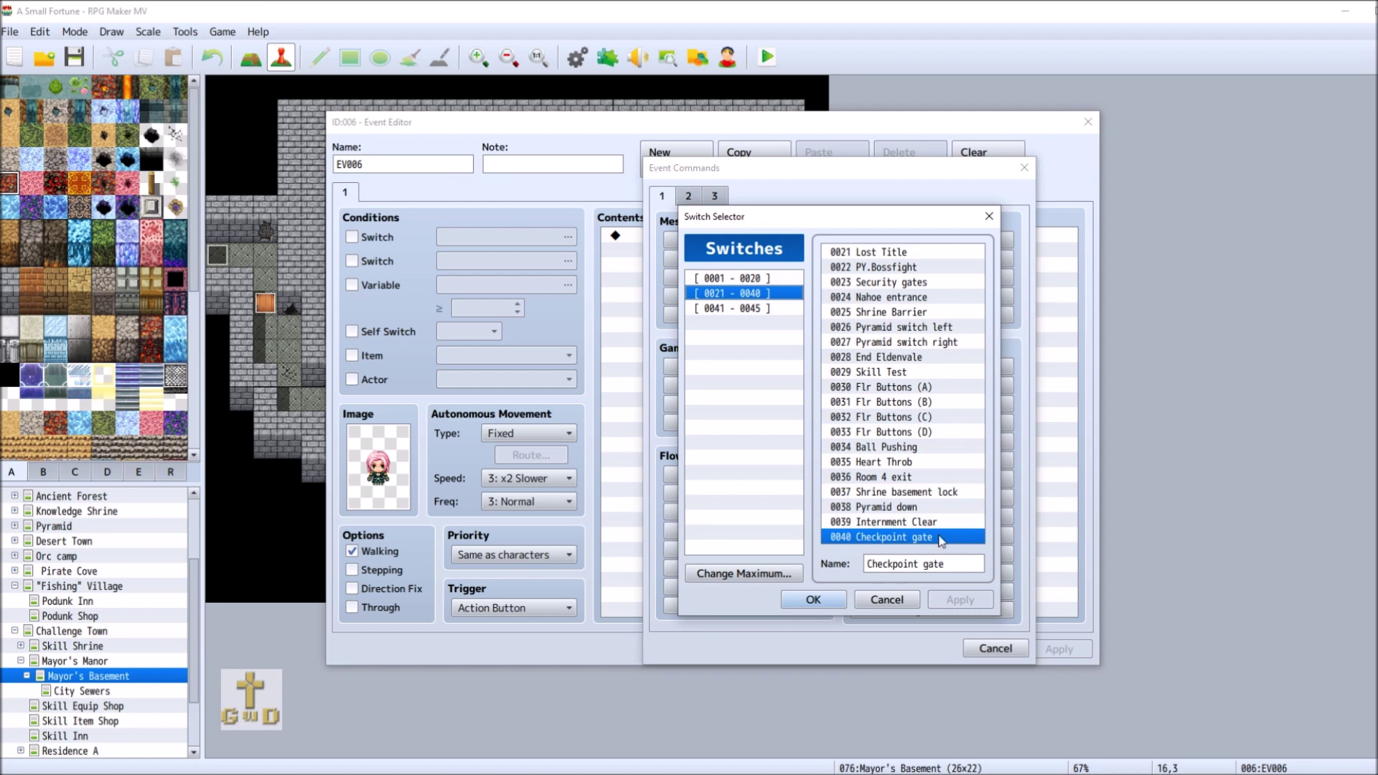
left_click(814, 599)
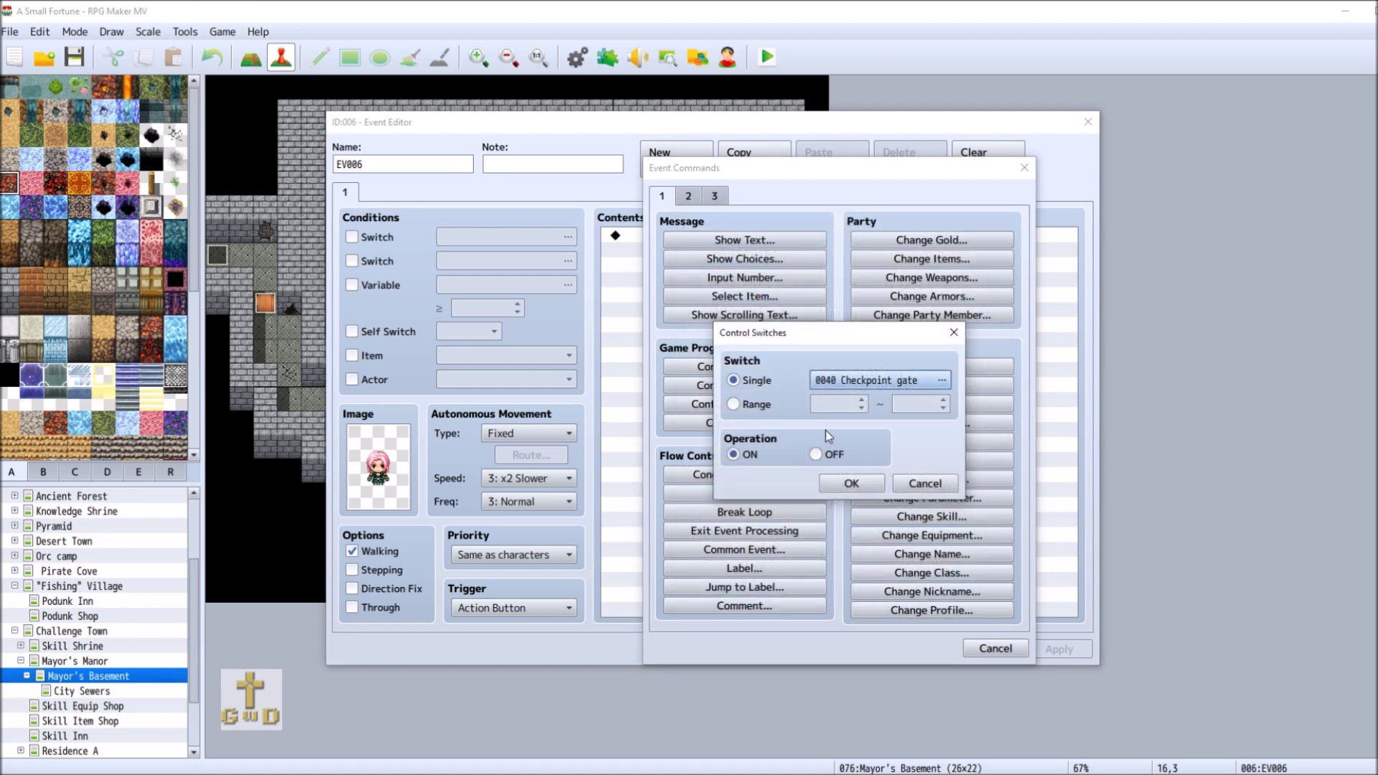
left_click(858, 483)
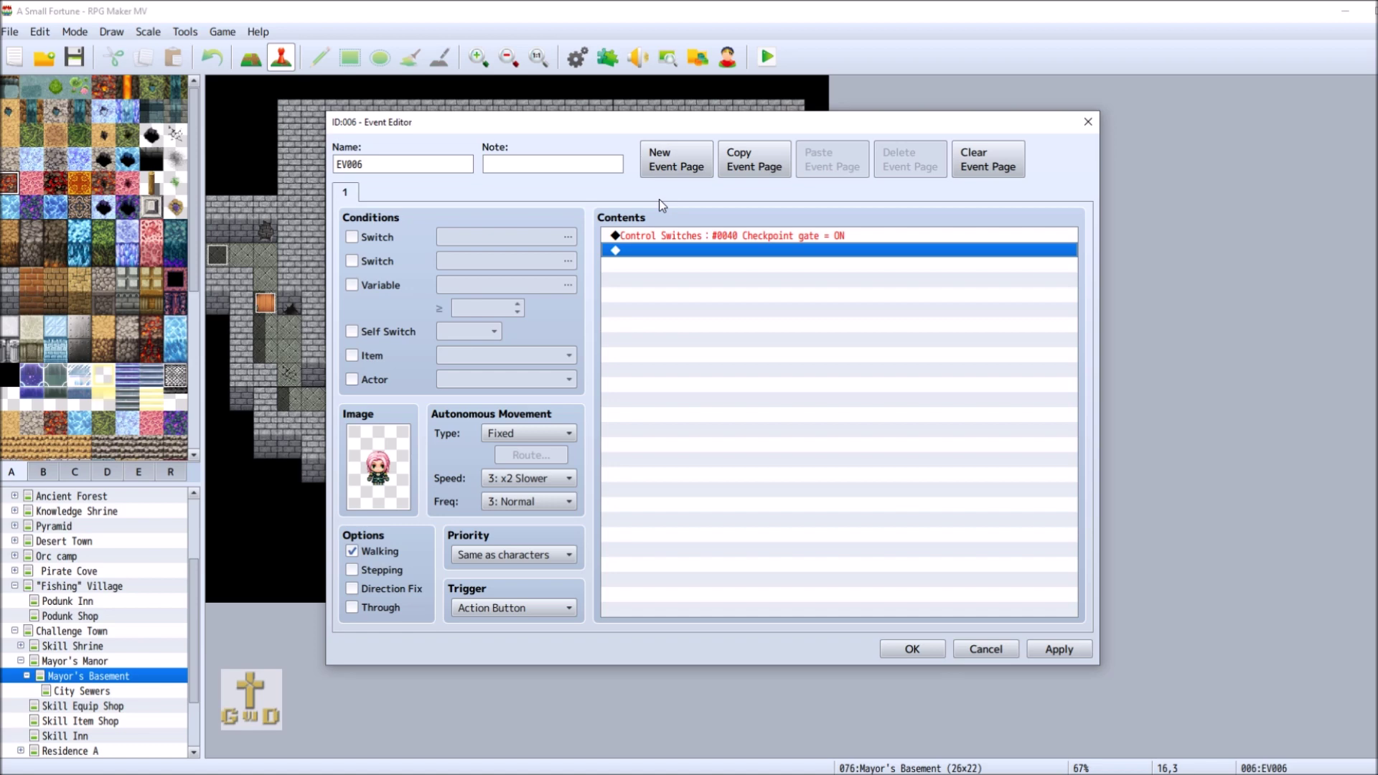
left_click(1054, 650)
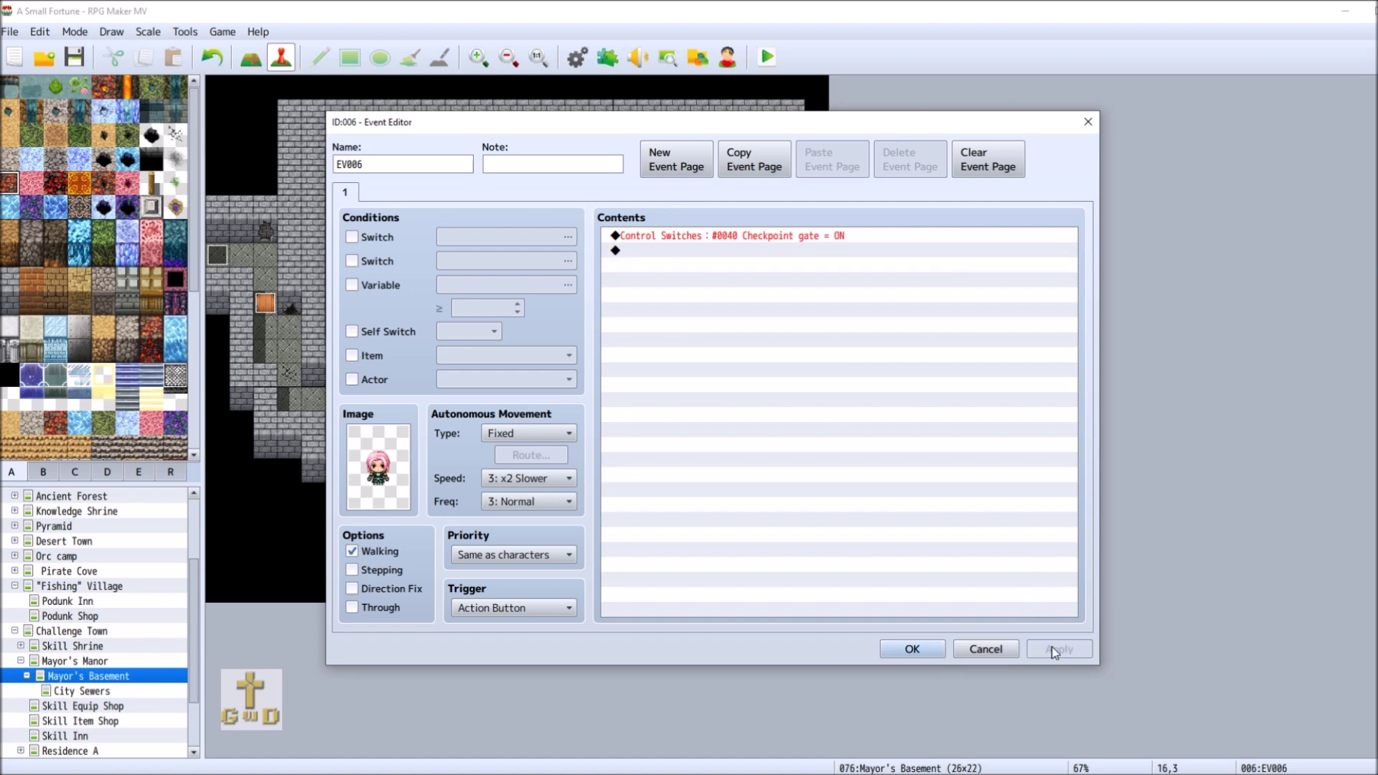
left_click(911, 649)
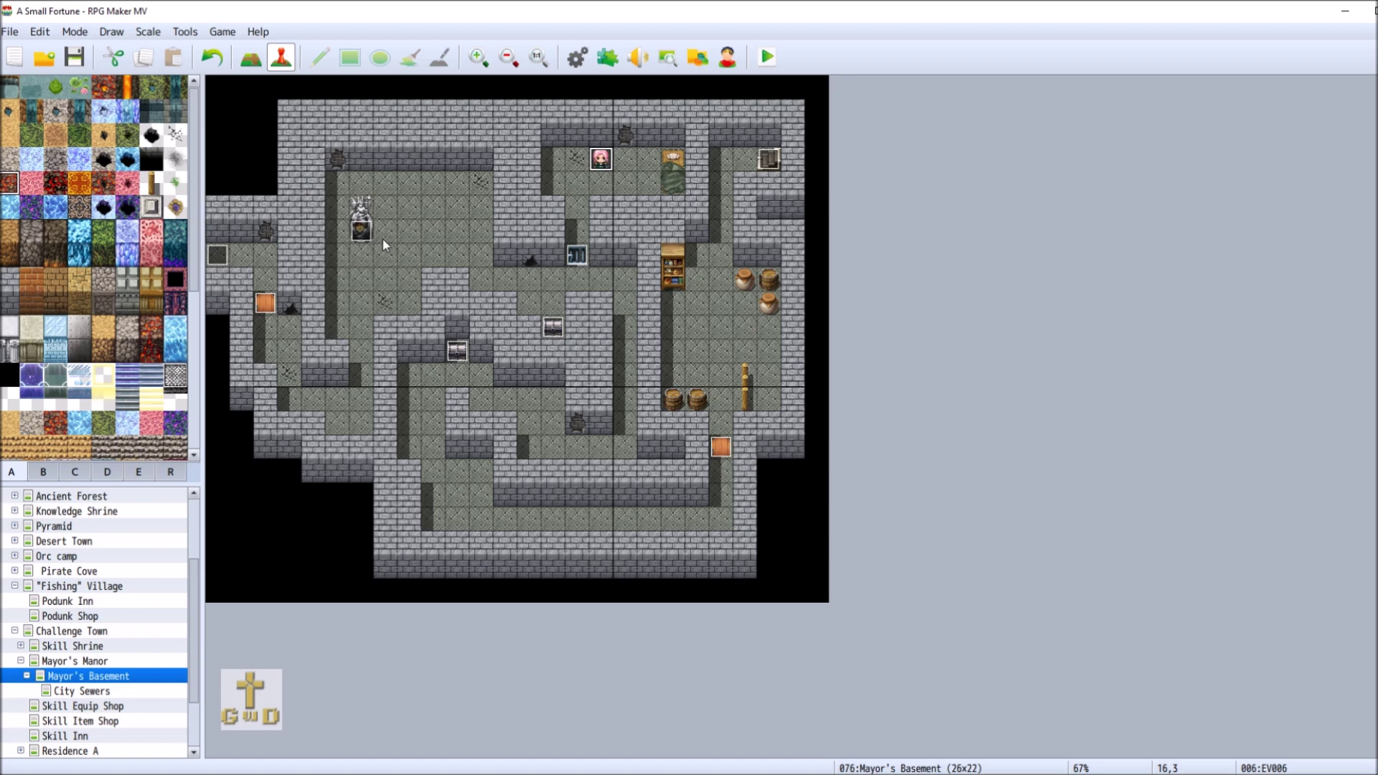
Rename the statue event at 6,6 in the Mayor's Basement "Skill Statue" and save it.
left_click(360, 234)
right_click(358, 231)
left_click(439, 244)
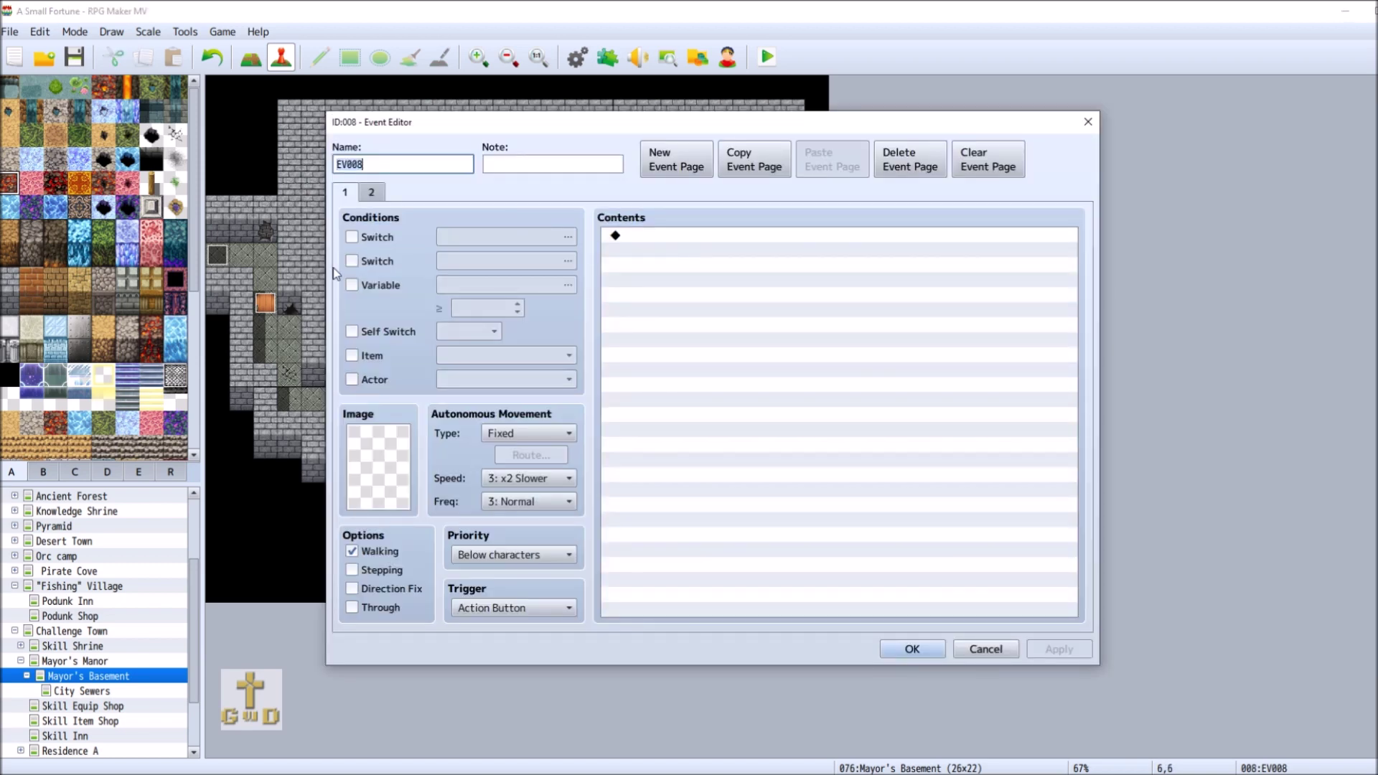
type("Skill Statue")
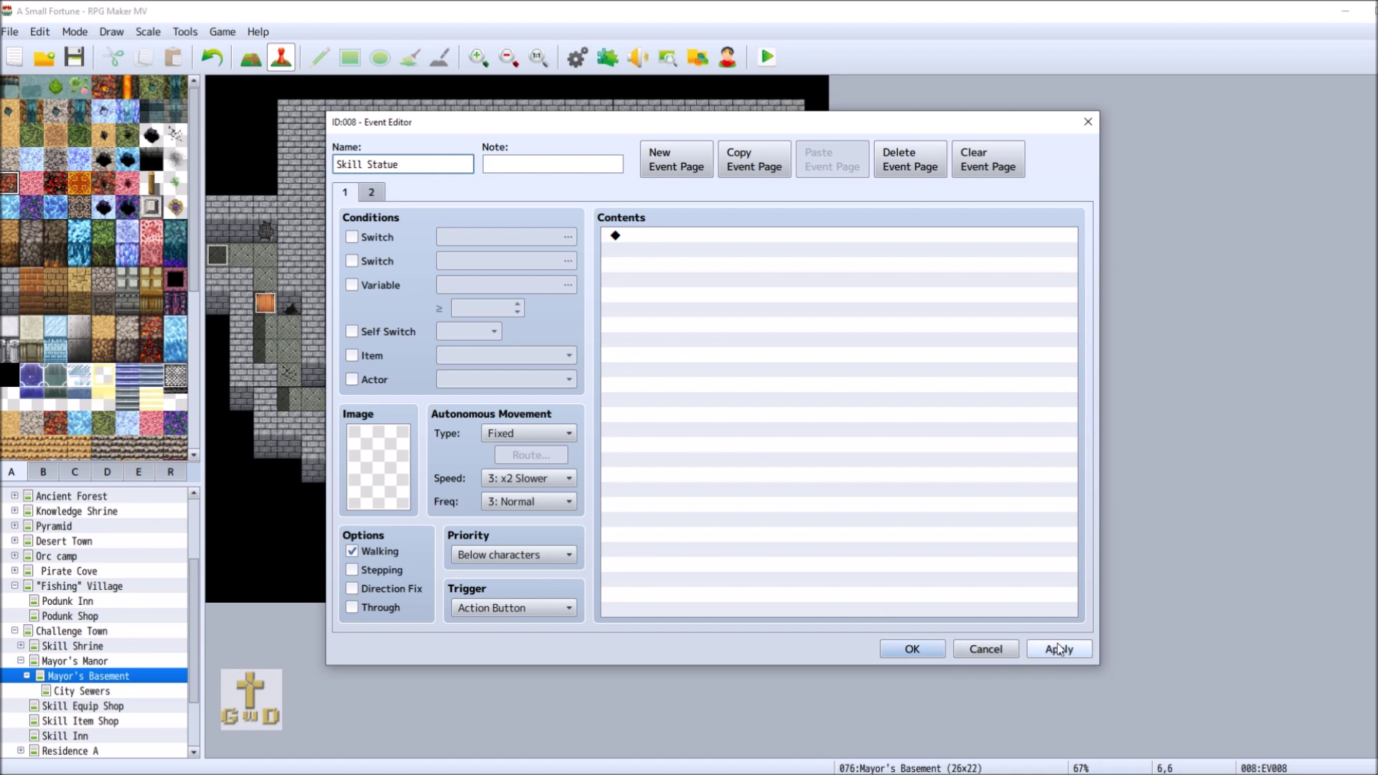
left_click(912, 649)
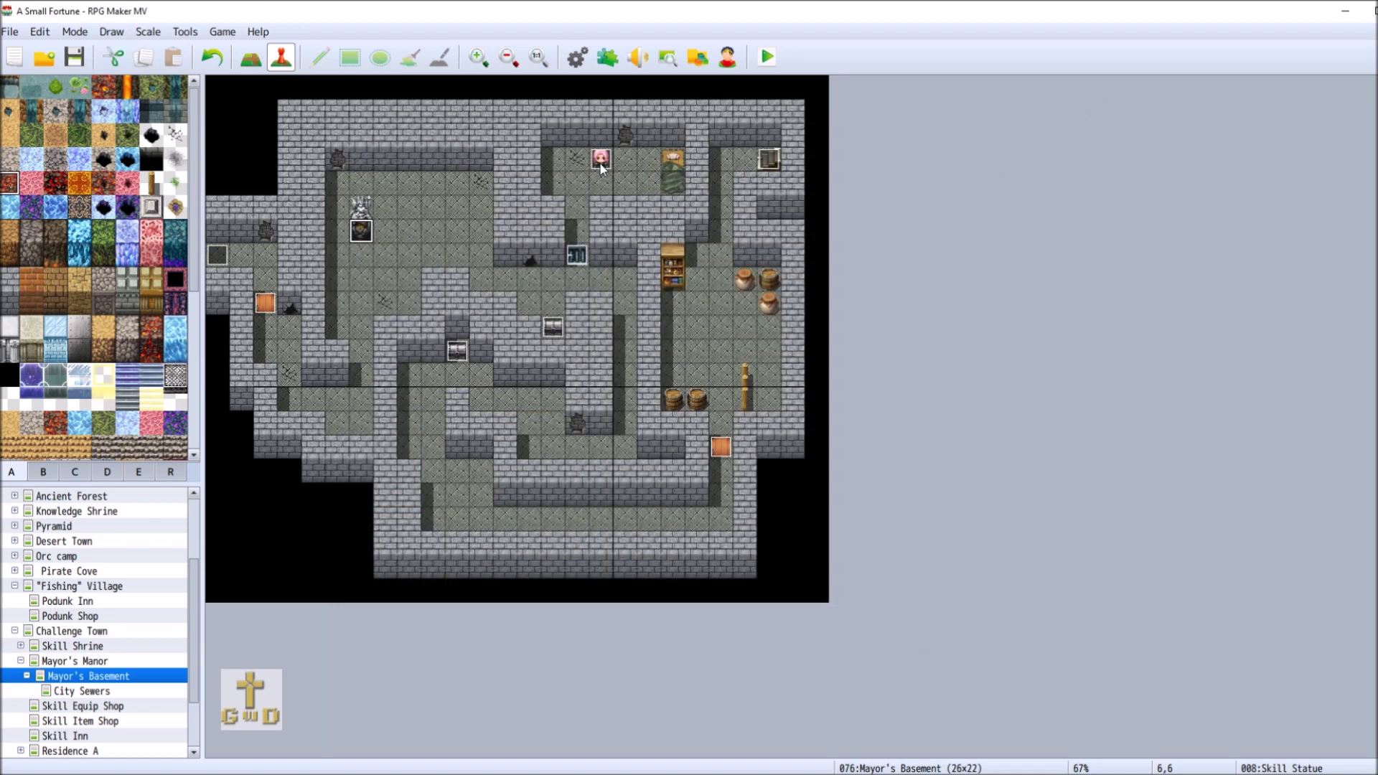
Look through the Mayor's Manor, Challenge Town and World Map 1 maps, and return to the Mayor's Basement.
left_click(48, 664)
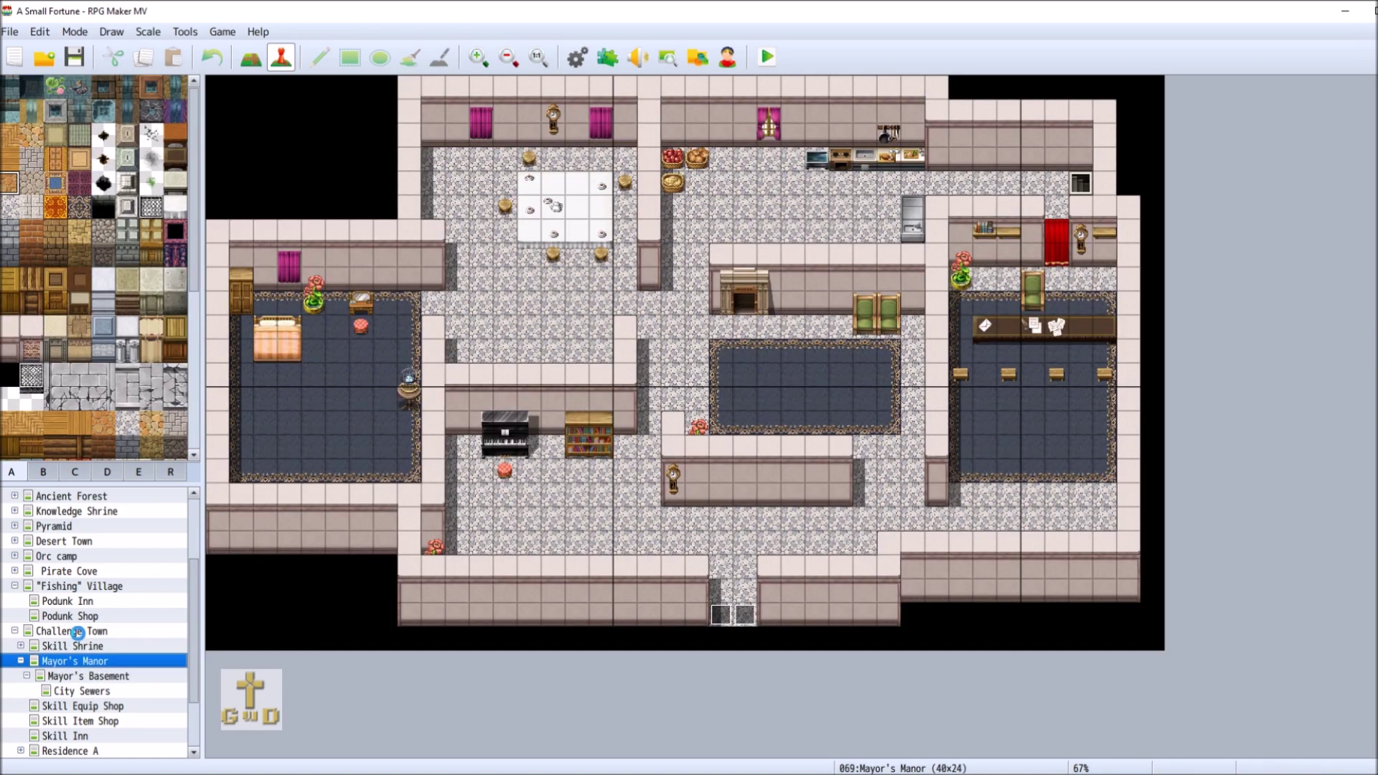
left_click(79, 633)
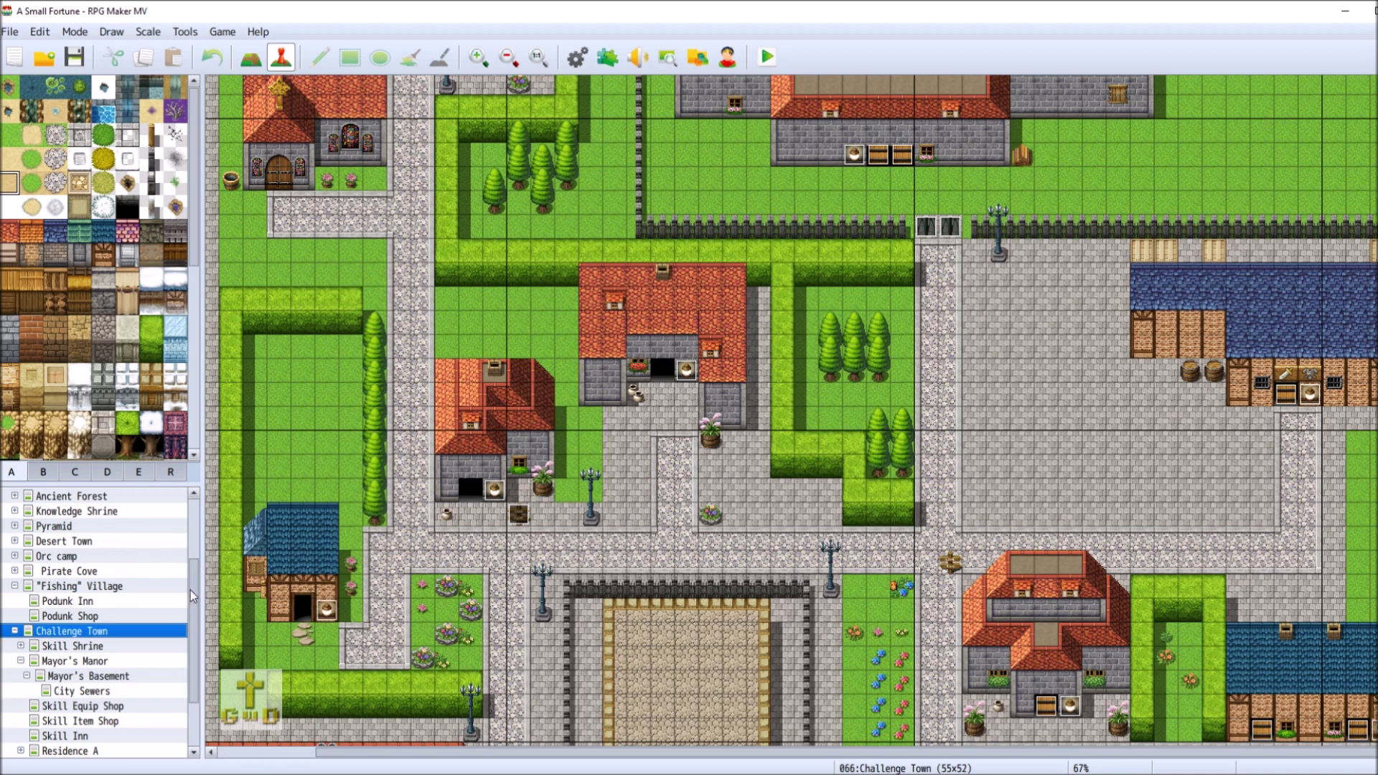
left_click_drag(191, 590, 197, 515)
left_click(88, 525)
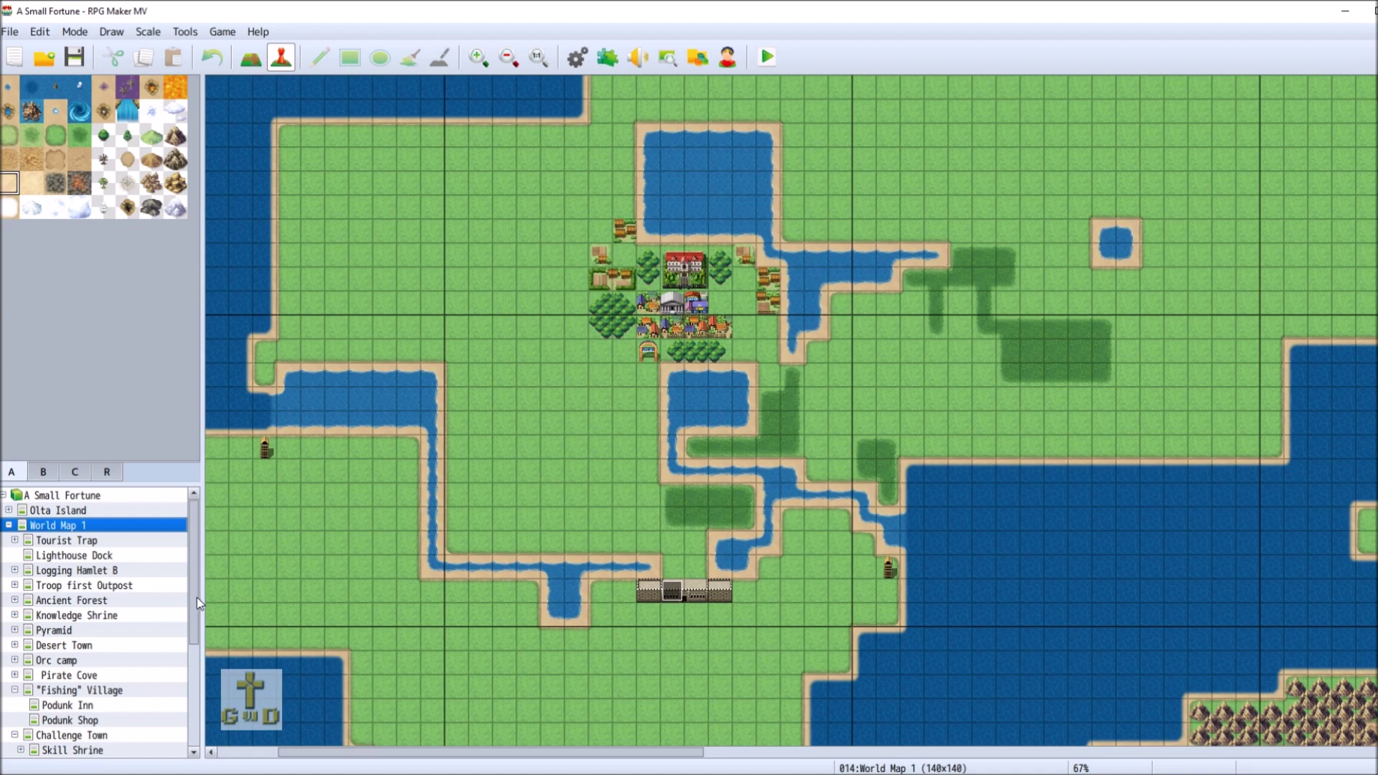
scroll(191, 614, "down", 3)
left_click(92, 678)
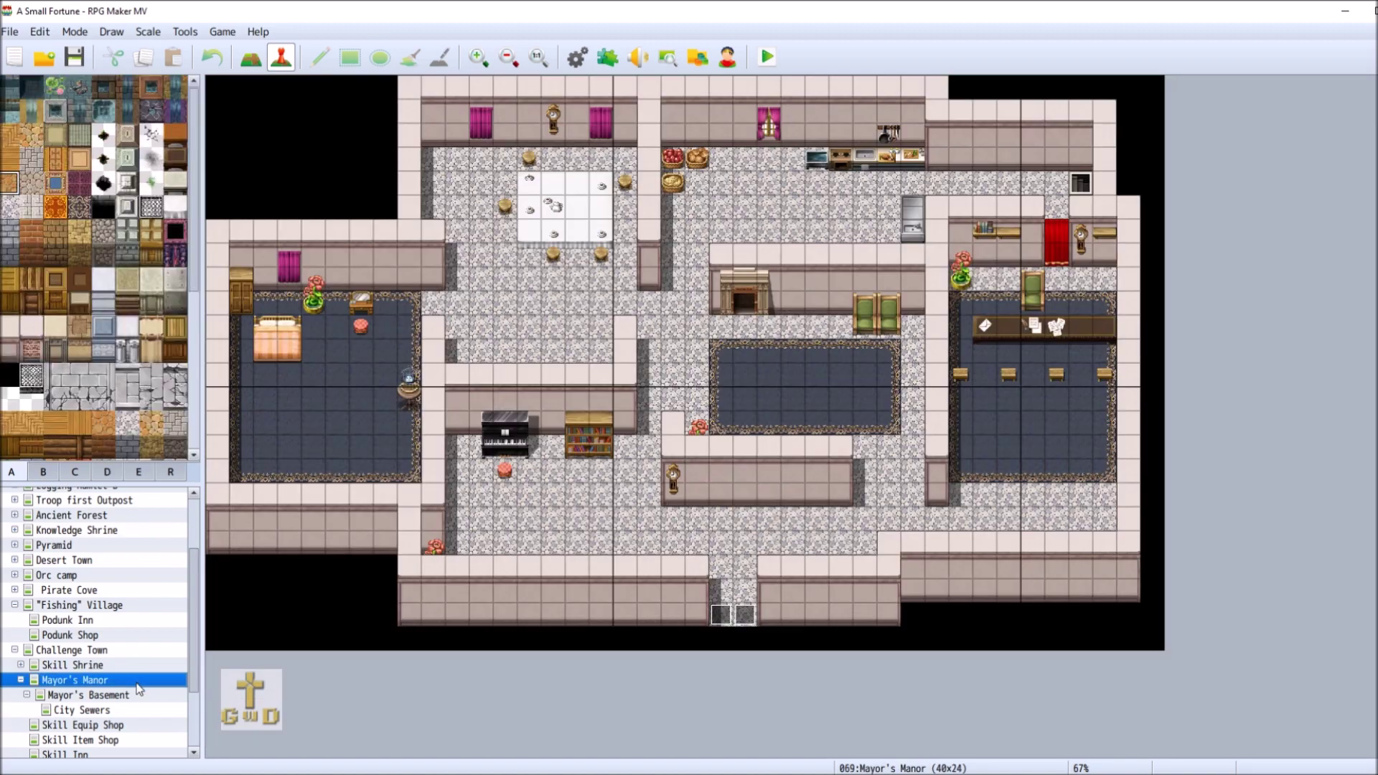
left_click(120, 695)
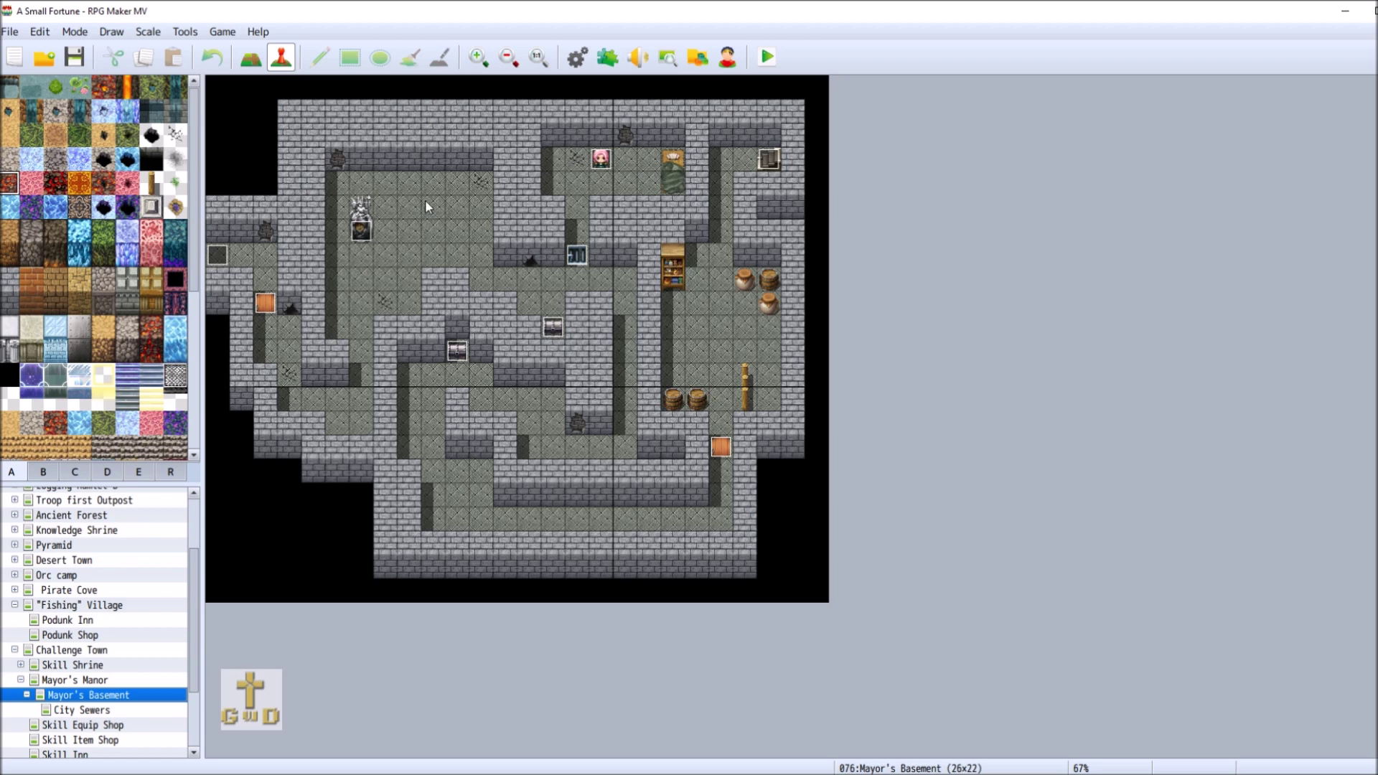
Save the project and open the 3rd continent checkpoint map.
left_click(74, 57)
scroll(188, 574, "up", 2)
left_click(164, 527)
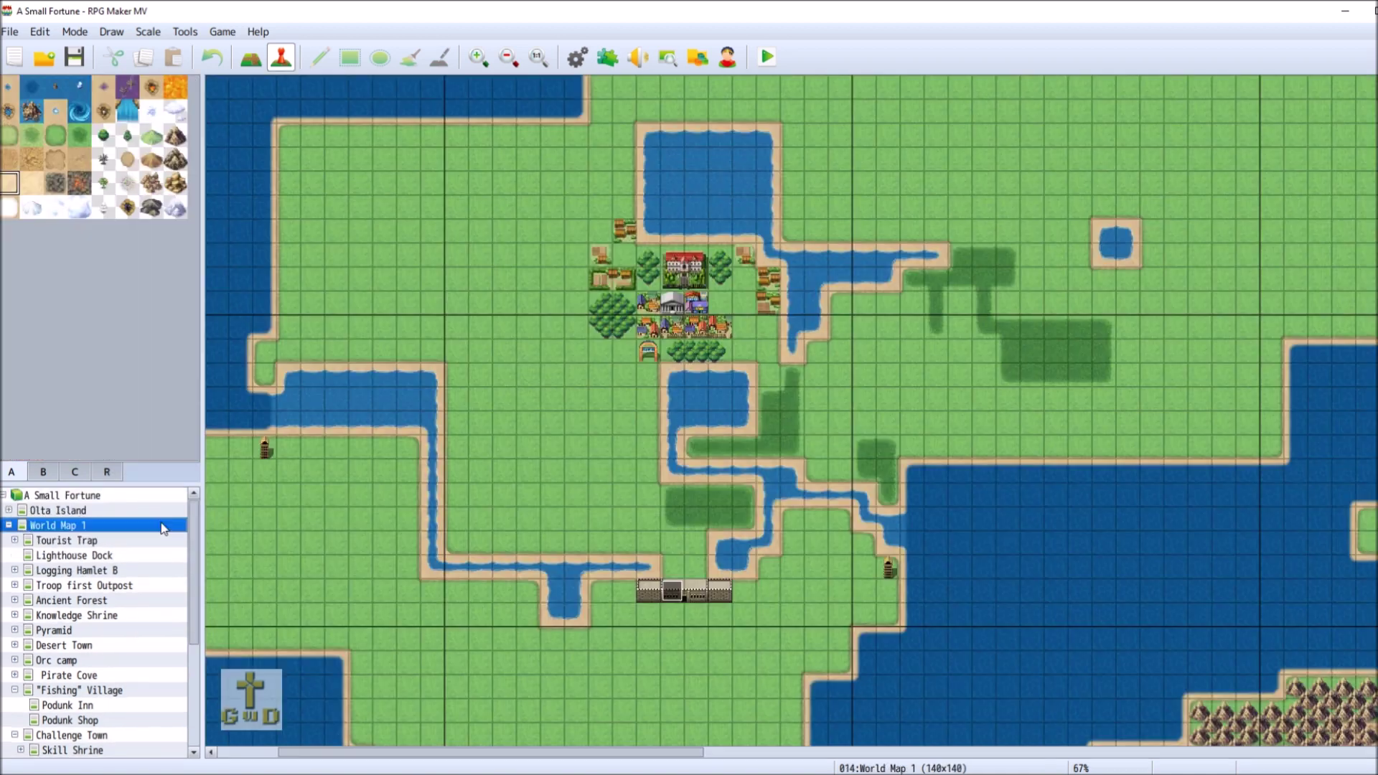
left_click_drag(196, 578, 194, 679)
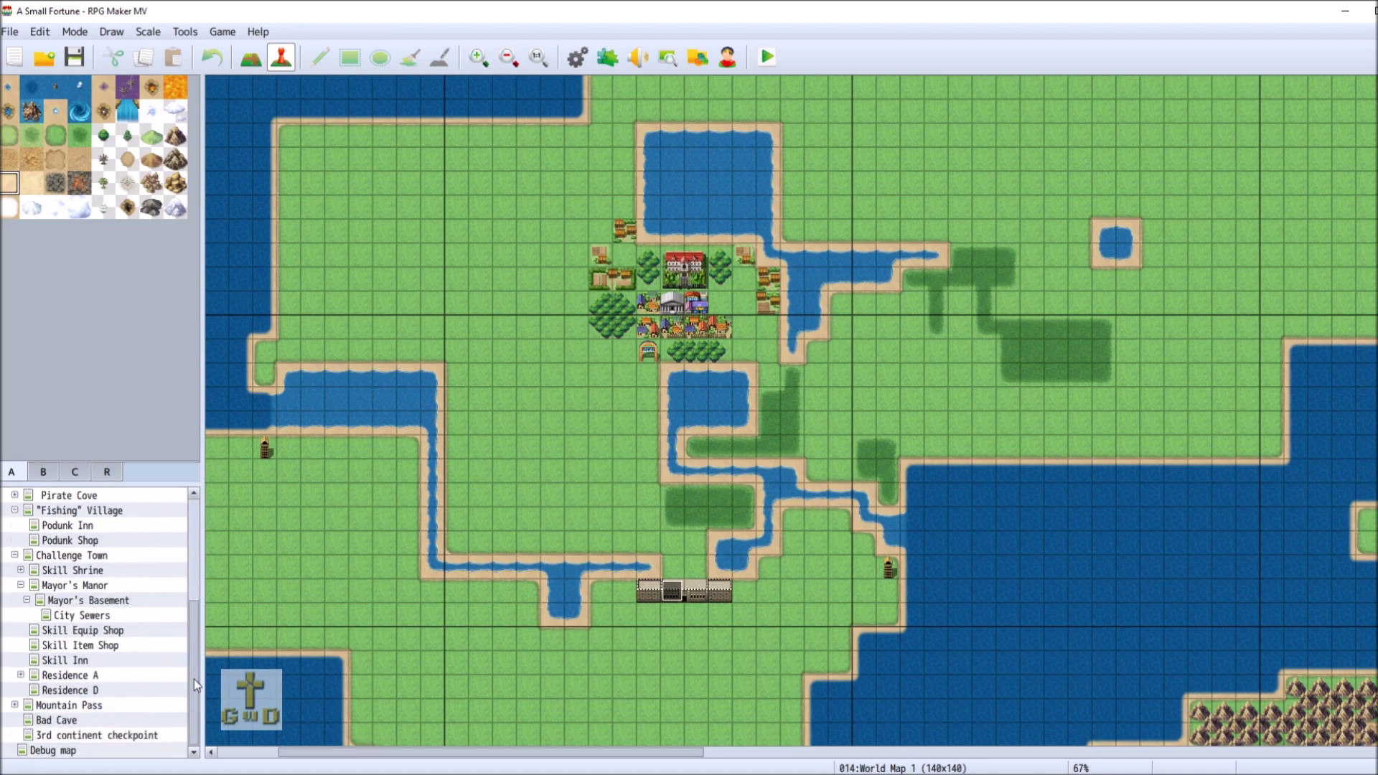
left_click(114, 738)
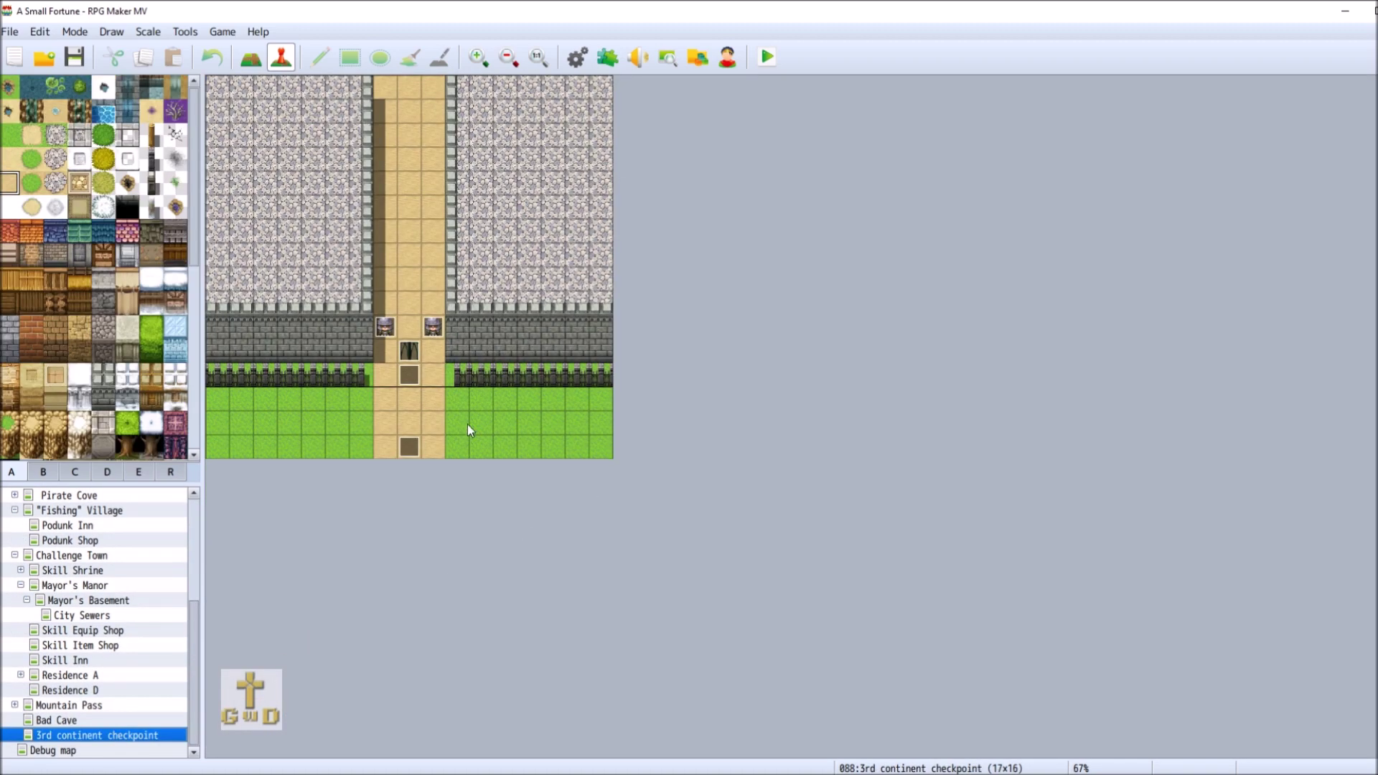
Rename the guard event at 7,10 "Checkpoint Guard A" and save it.
right_click(386, 329)
left_click(430, 339)
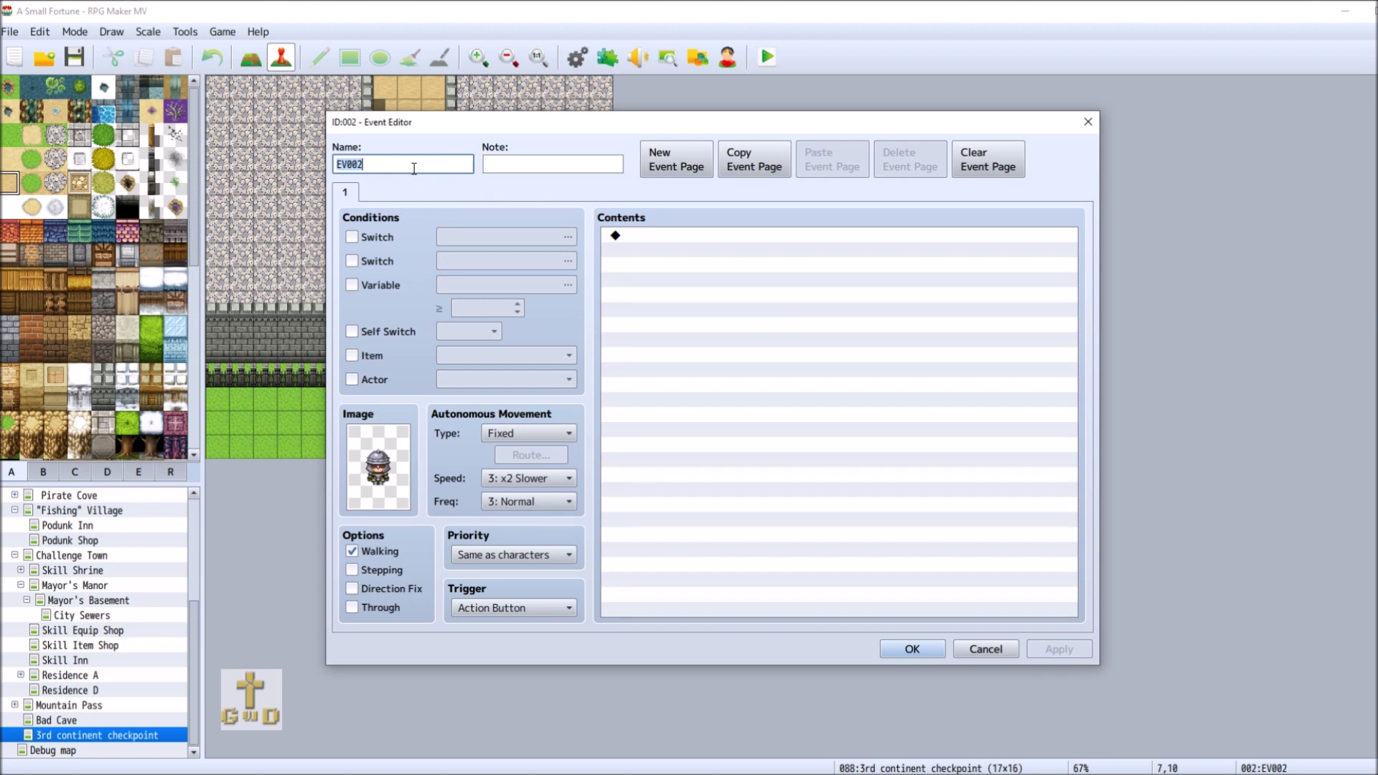
type("Che")
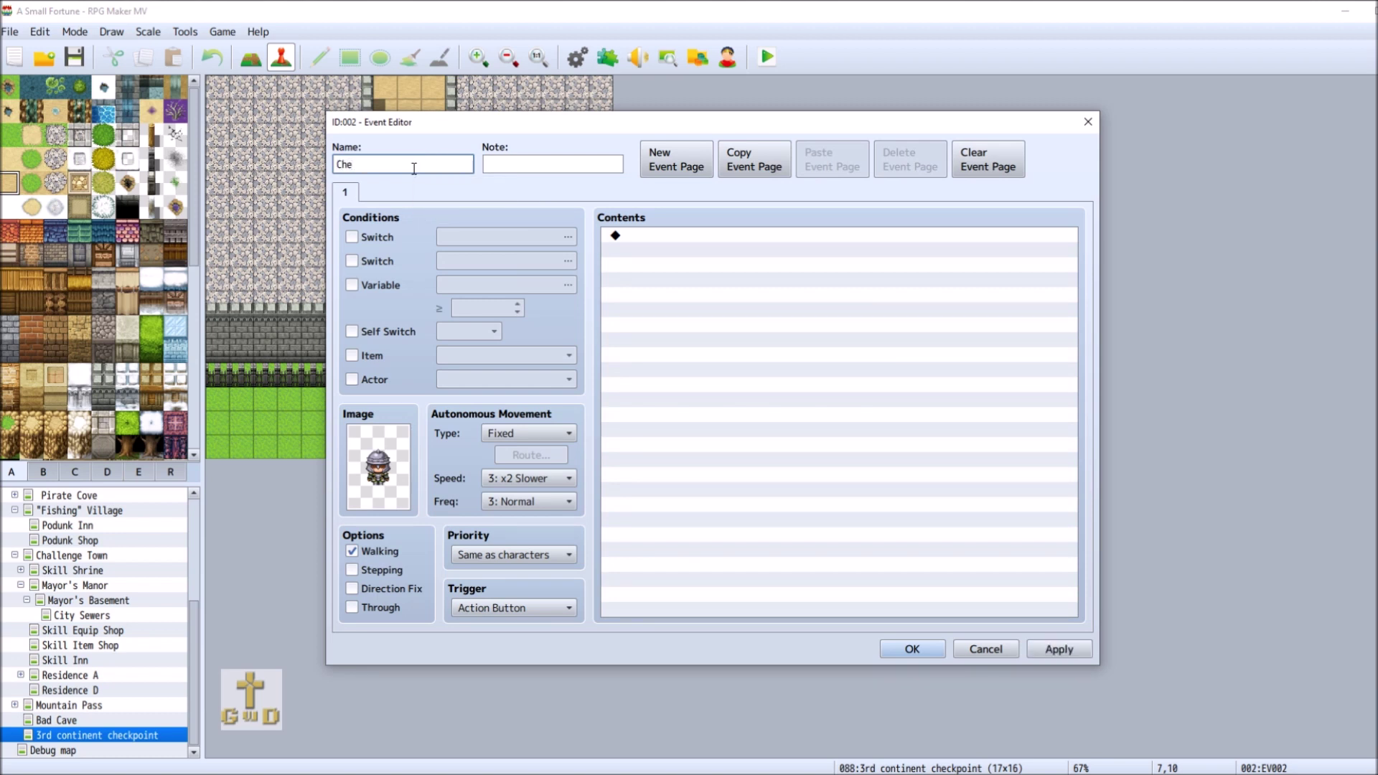
type("ckpoint Guard A")
left_click(912, 649)
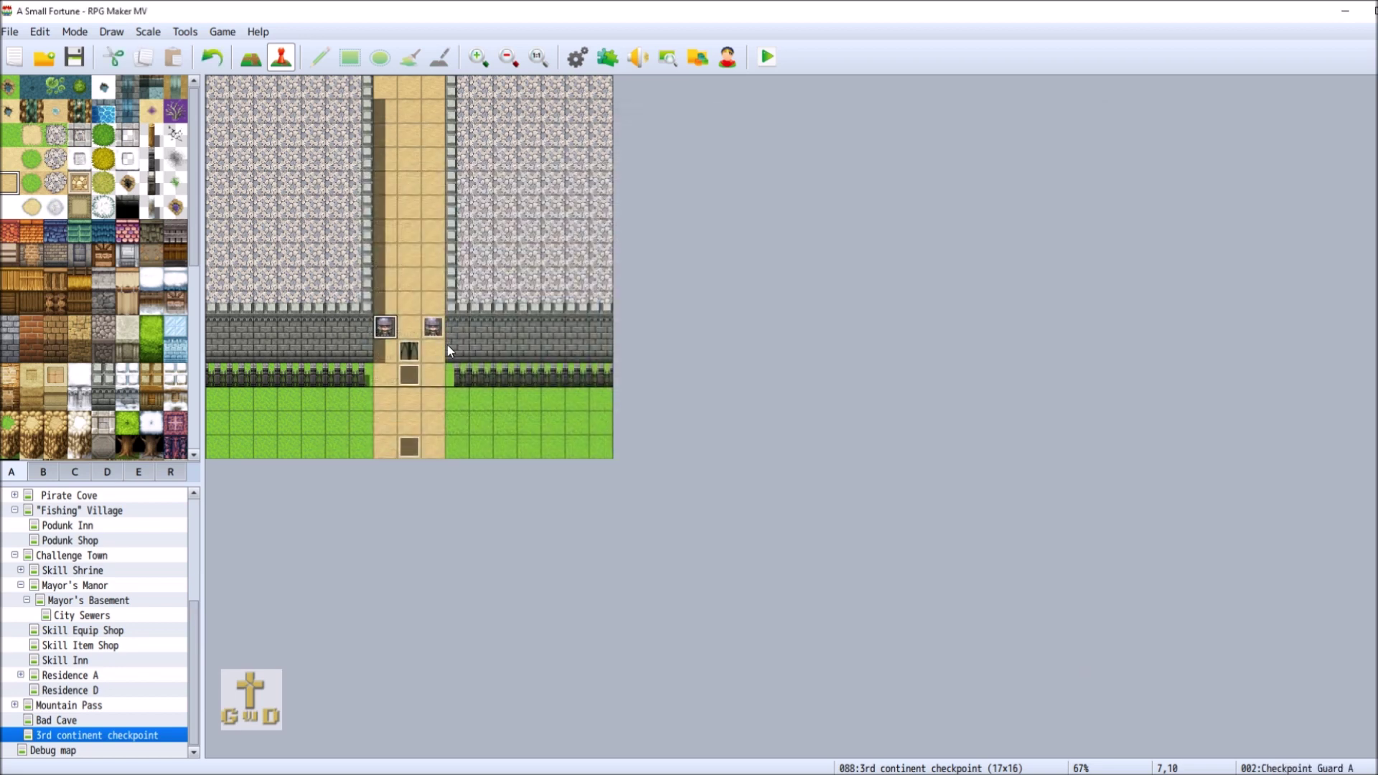
Rename the other guard's event at 9,10 with a "Checkpoint Guard" name and save it.
right_click(435, 326)
left_click(482, 334)
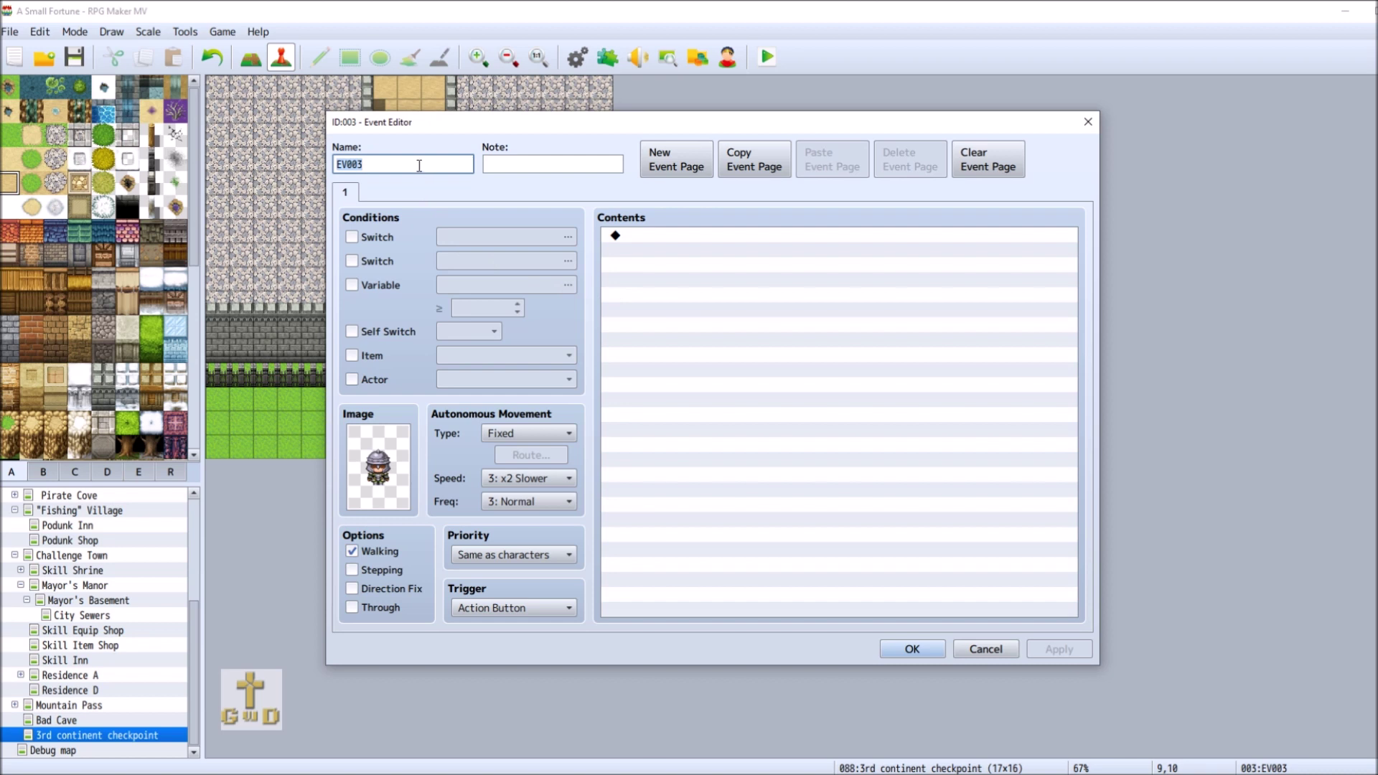
type("Ch")
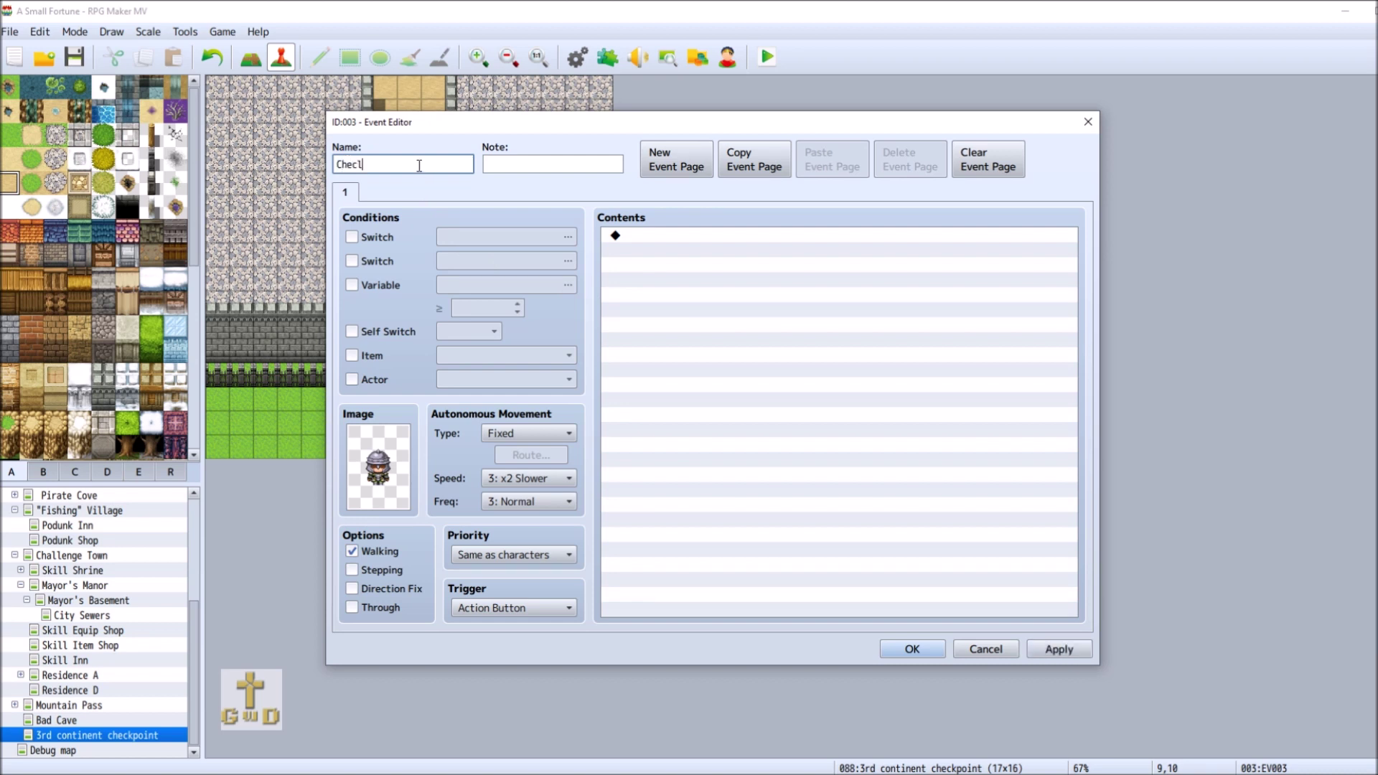
type("eckpoint Guard")
key("Return")
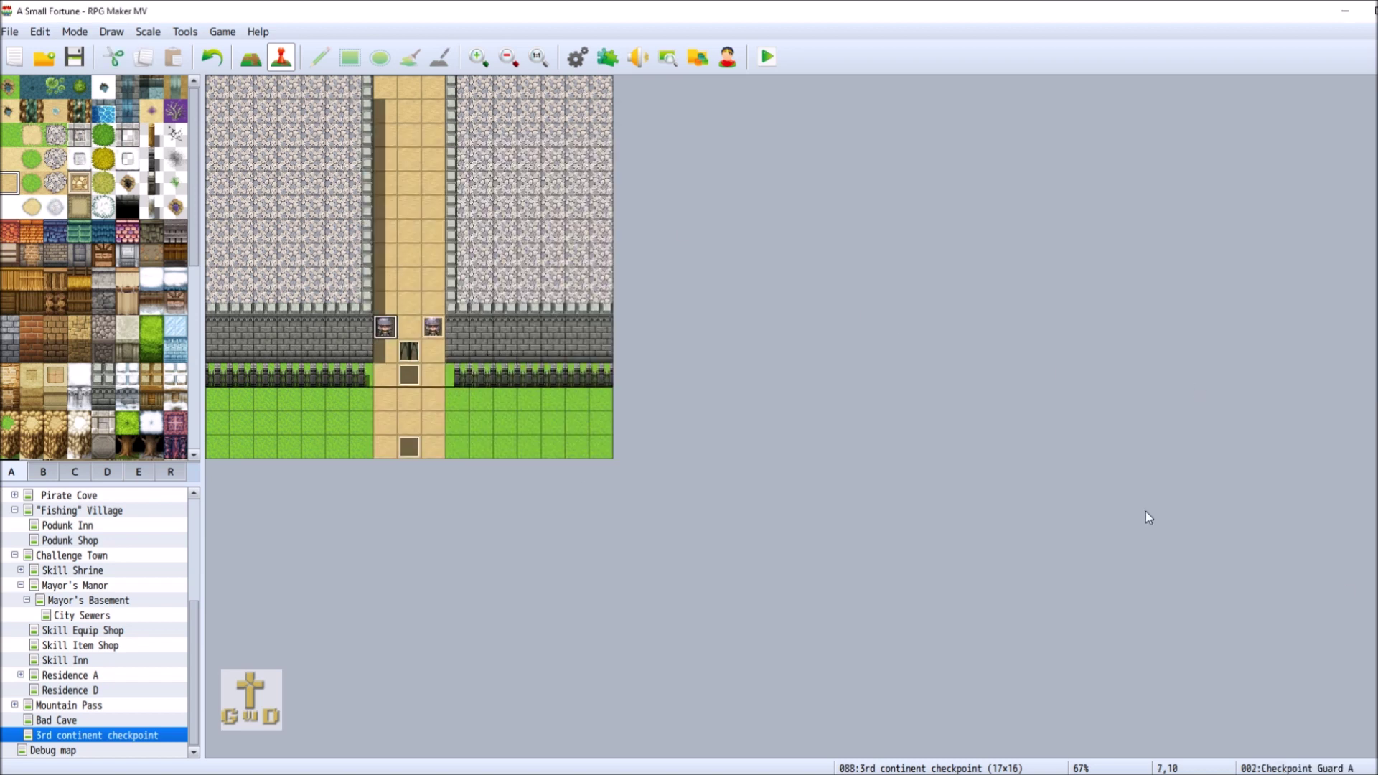
Create a transfer event at 8,0 on the checkpoint map leading to World Map 1 (26,36), with direction Retain.
right_click(409, 87)
mouse_move(481, 267)
left_click(622, 266)
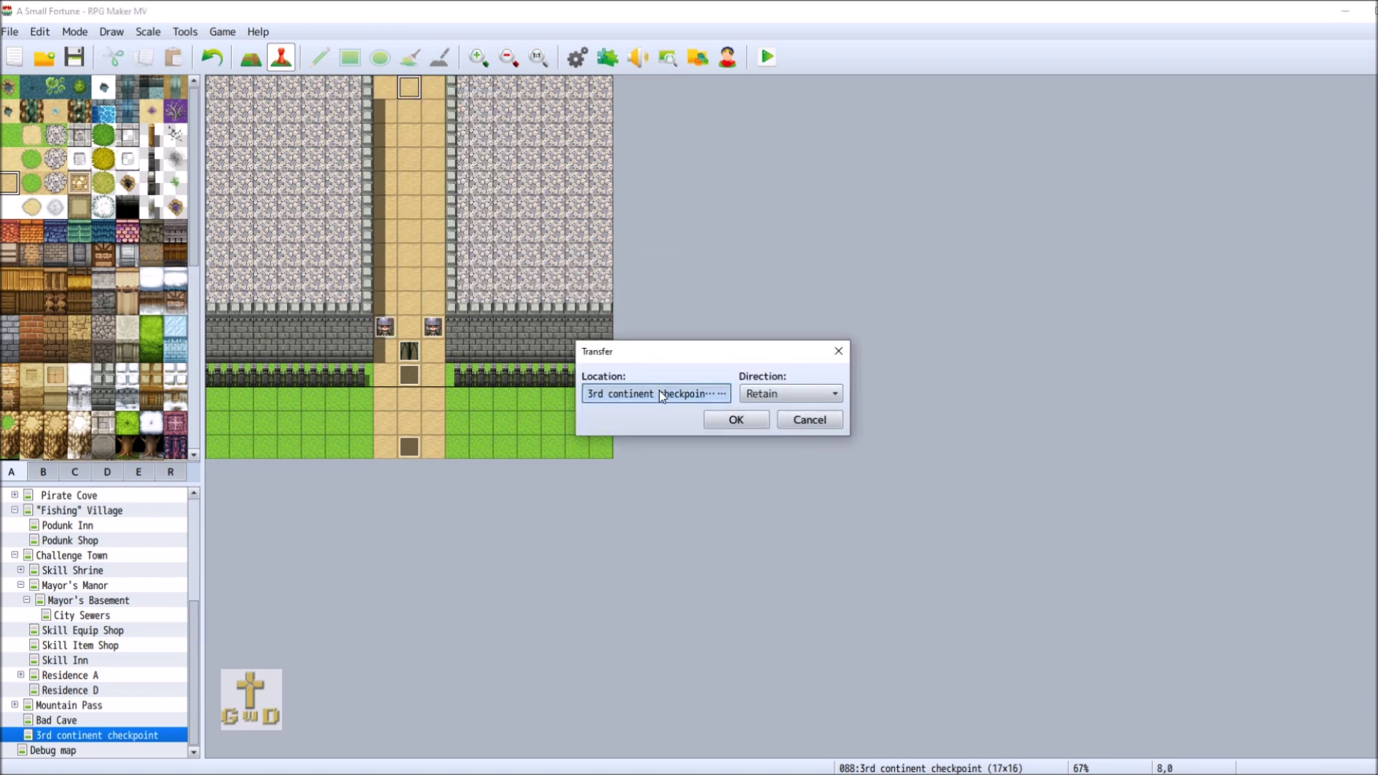
left_click(721, 393)
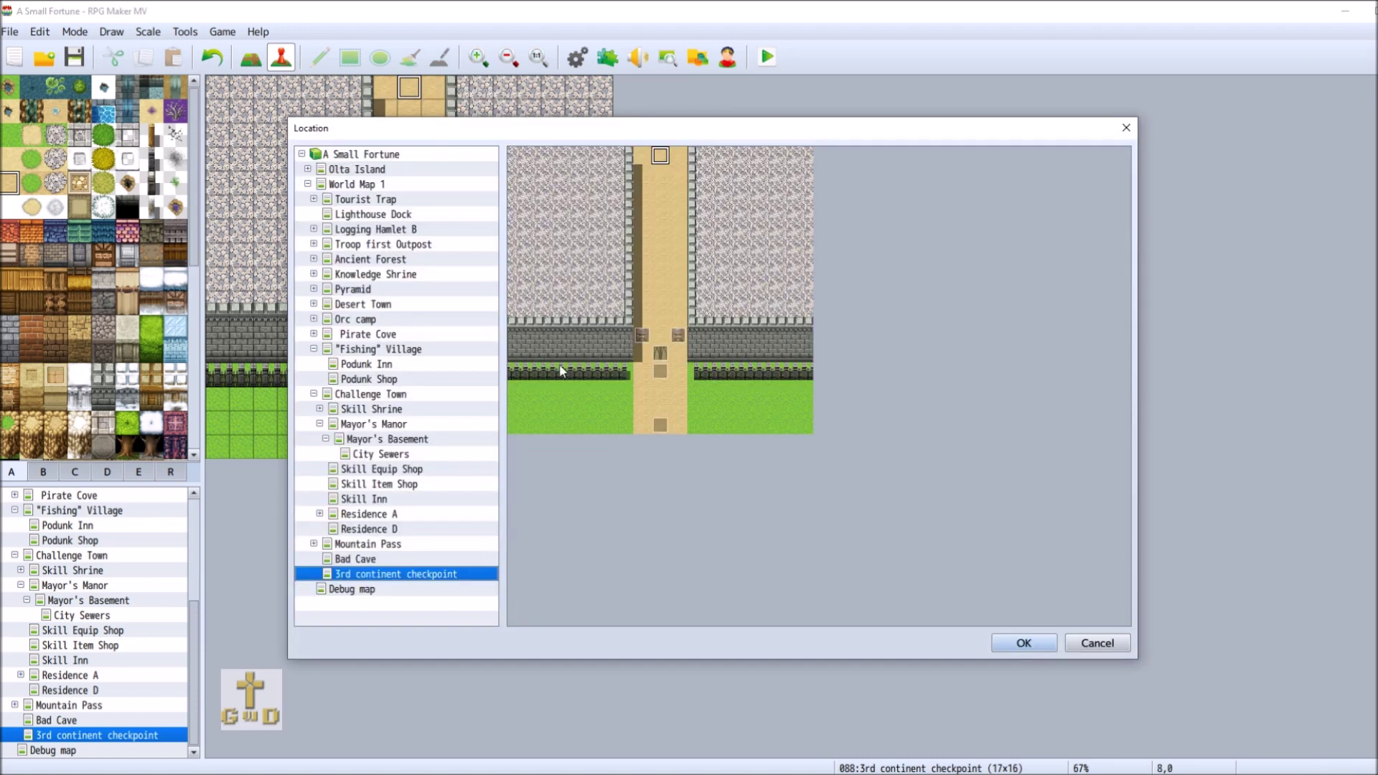
left_click(374, 186)
left_click(725, 504)
double_click(709, 498)
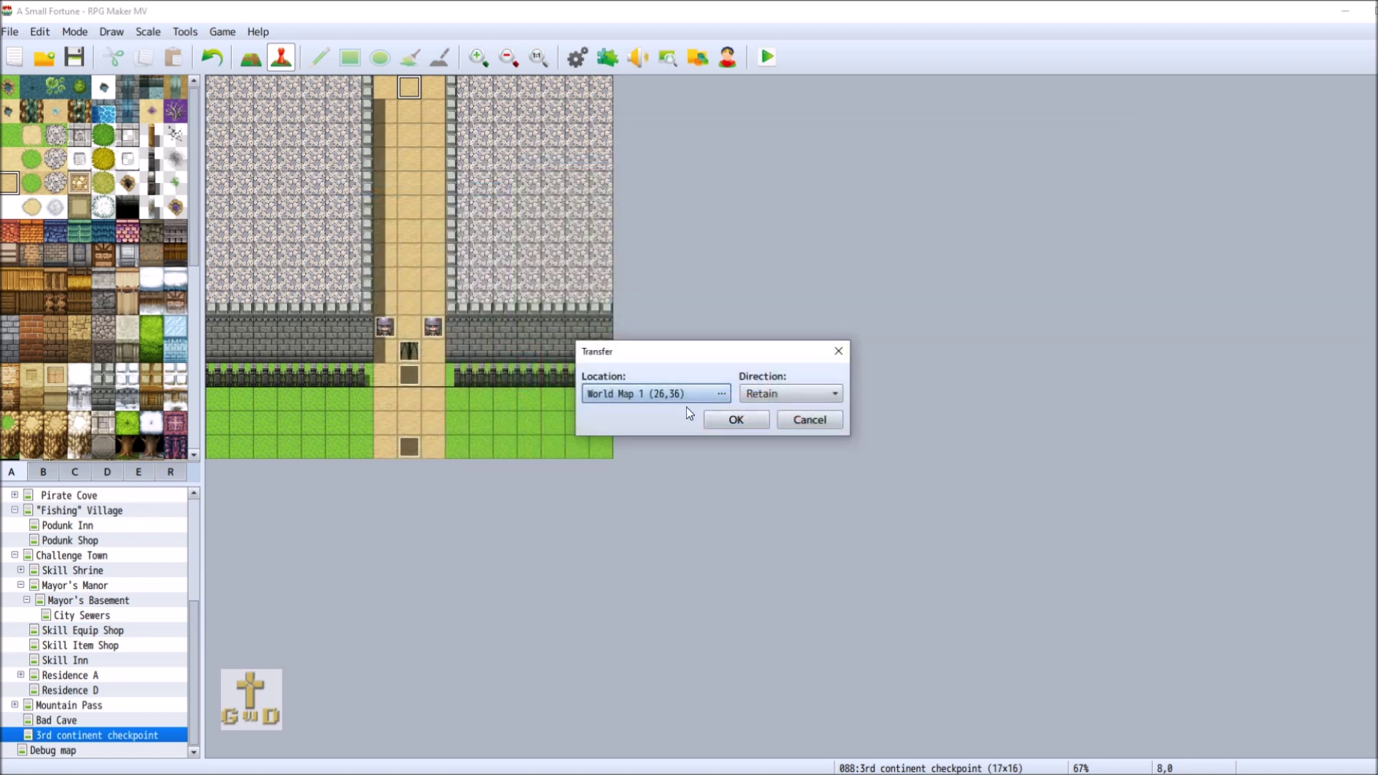
left_click(747, 420)
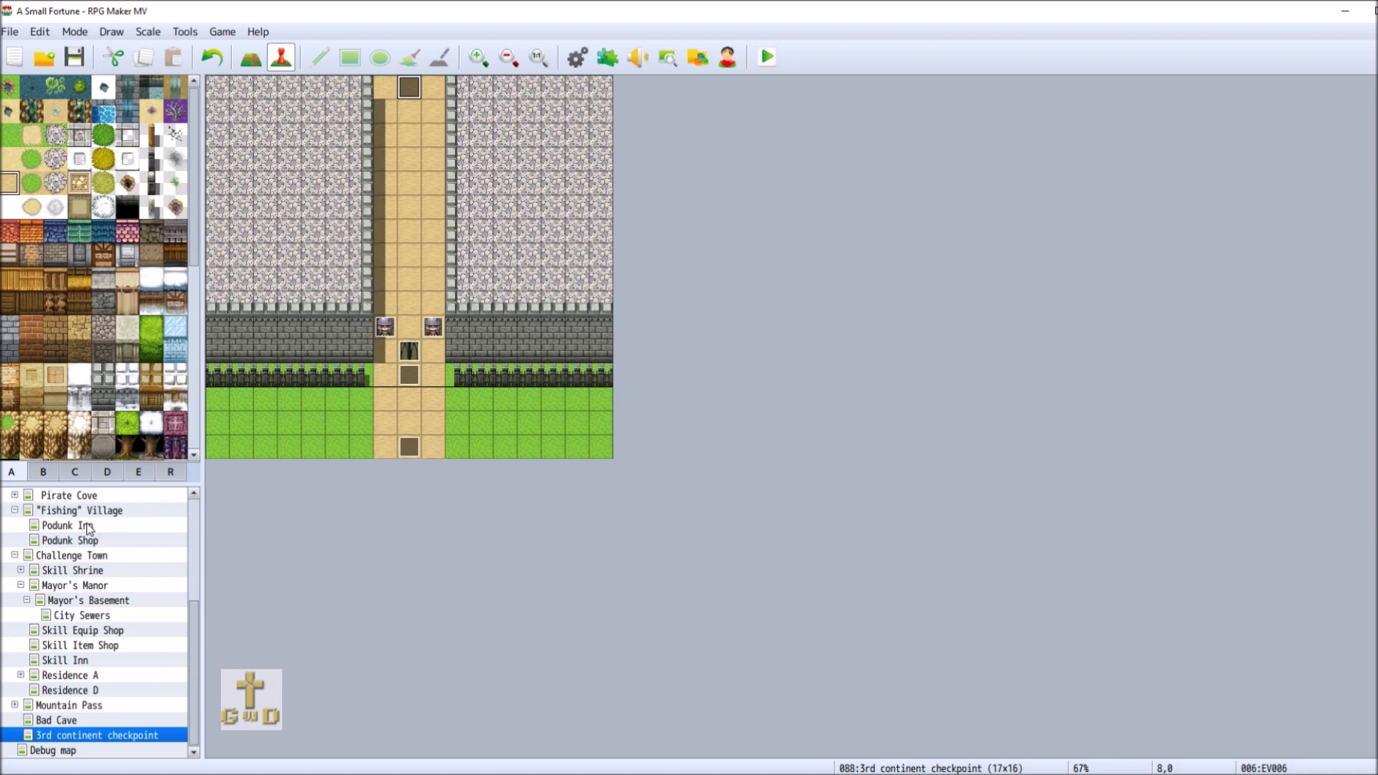
Open World Map 1 and move the checkpoint's transfer event from 26,37 down to the tile at 26,38.
scroll(122, 560, "up", 4)
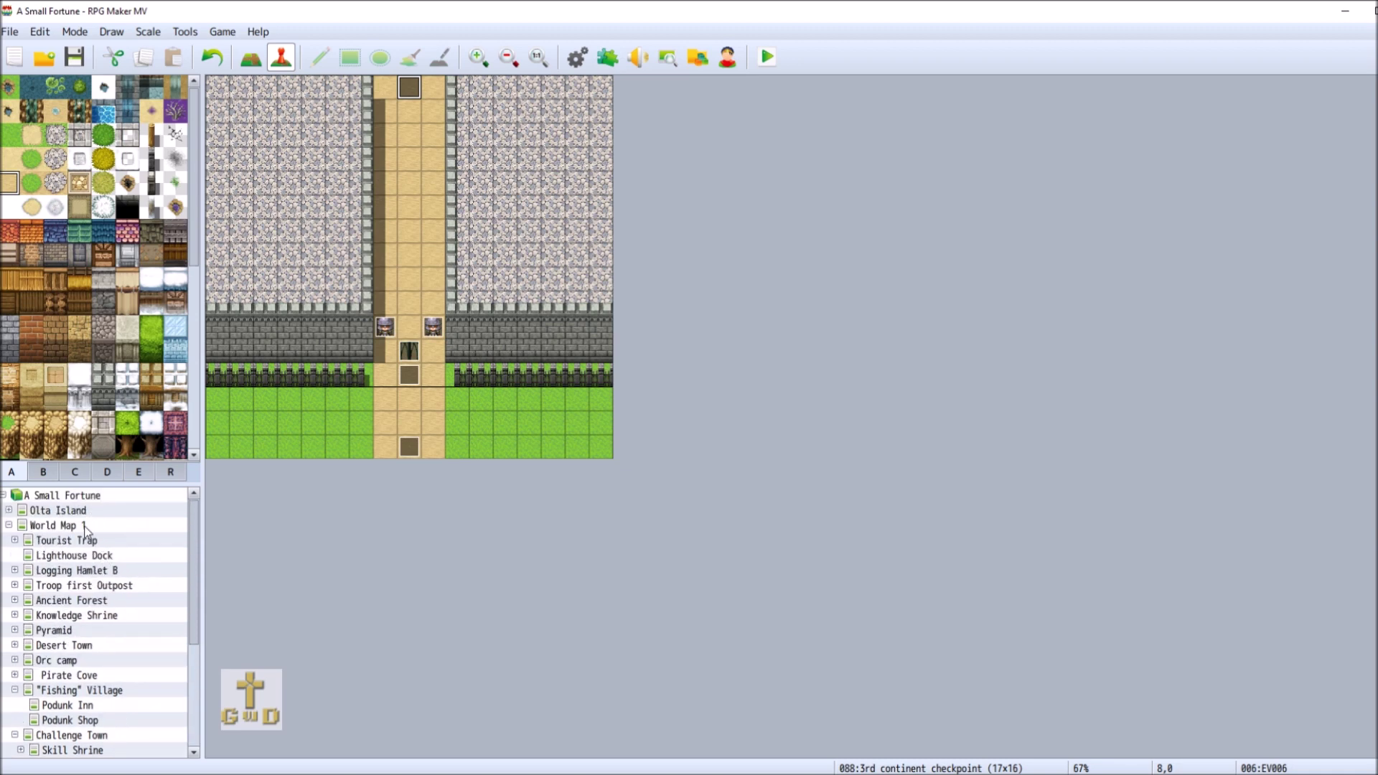
left_click(92, 526)
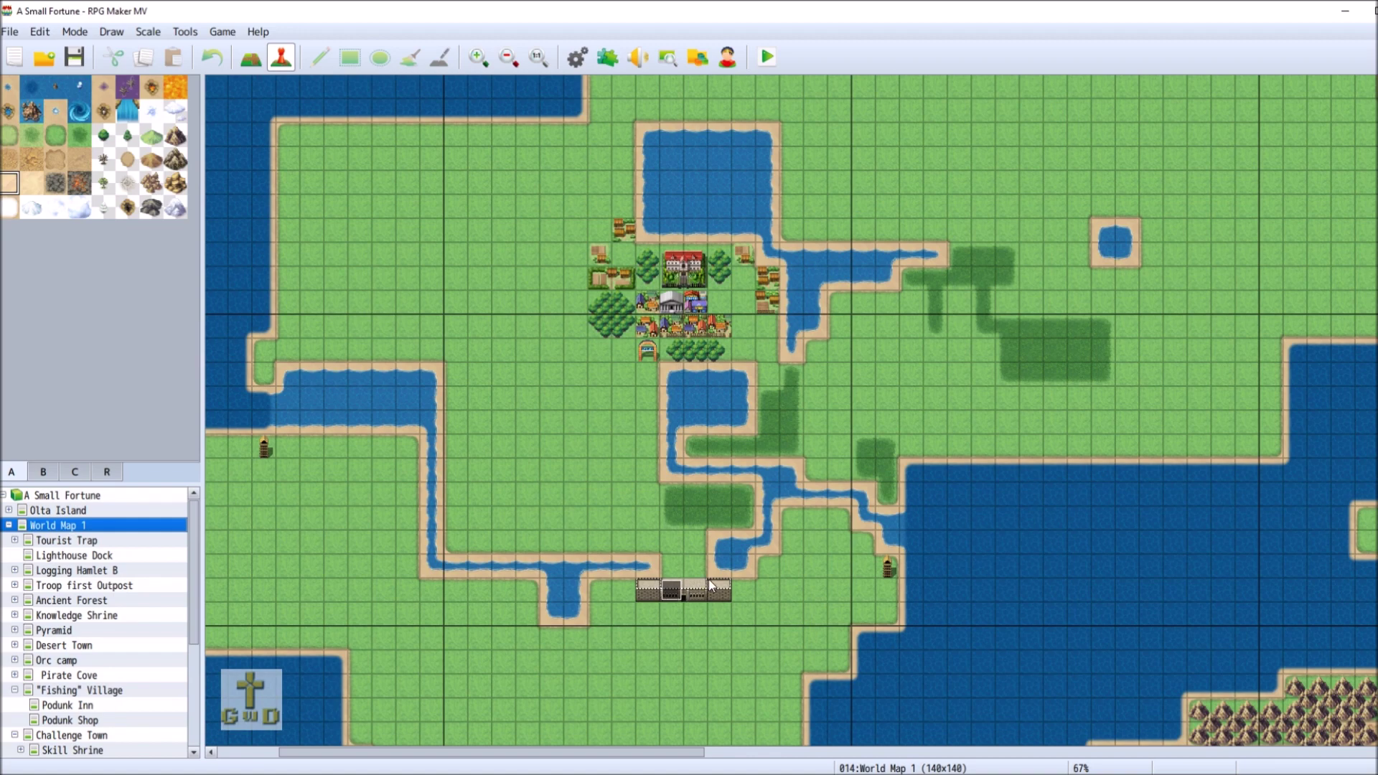
left_click(671, 592)
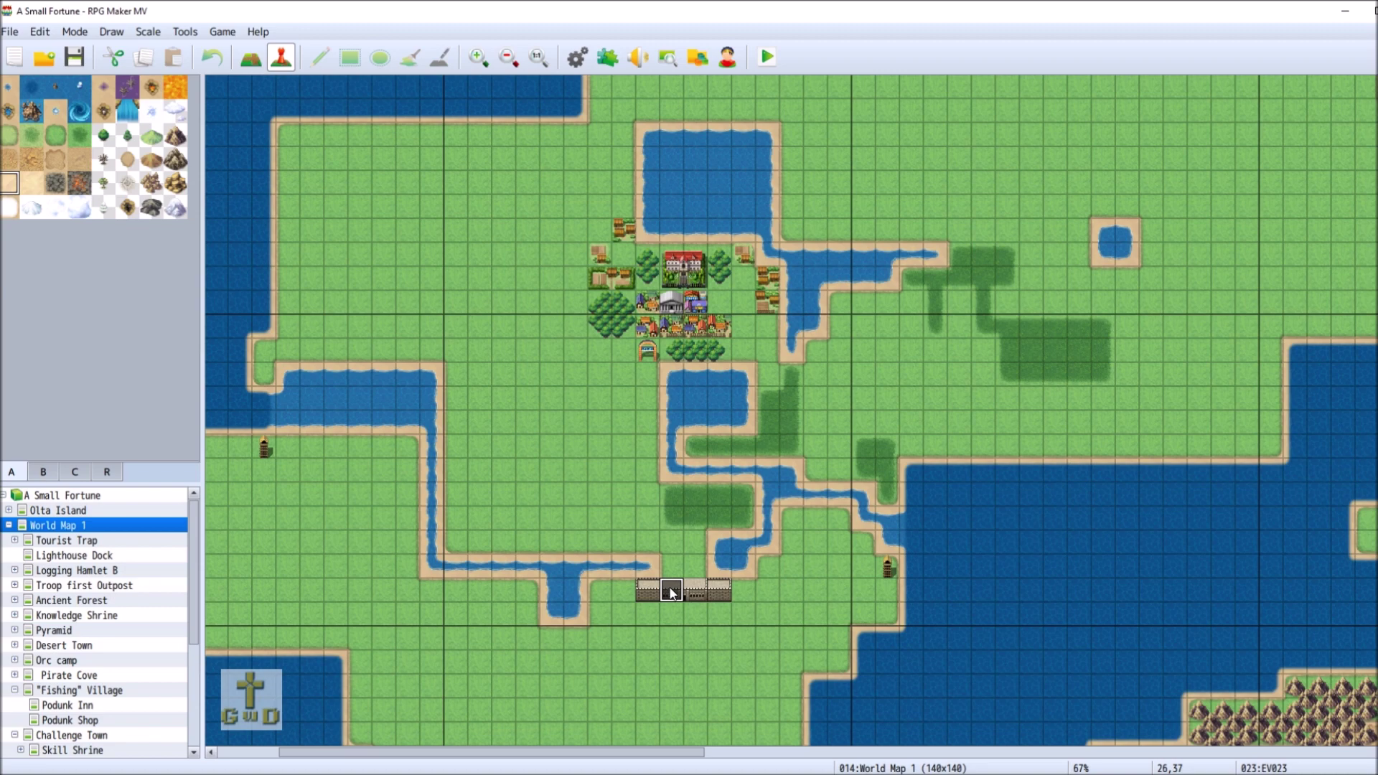
right_click(671, 591)
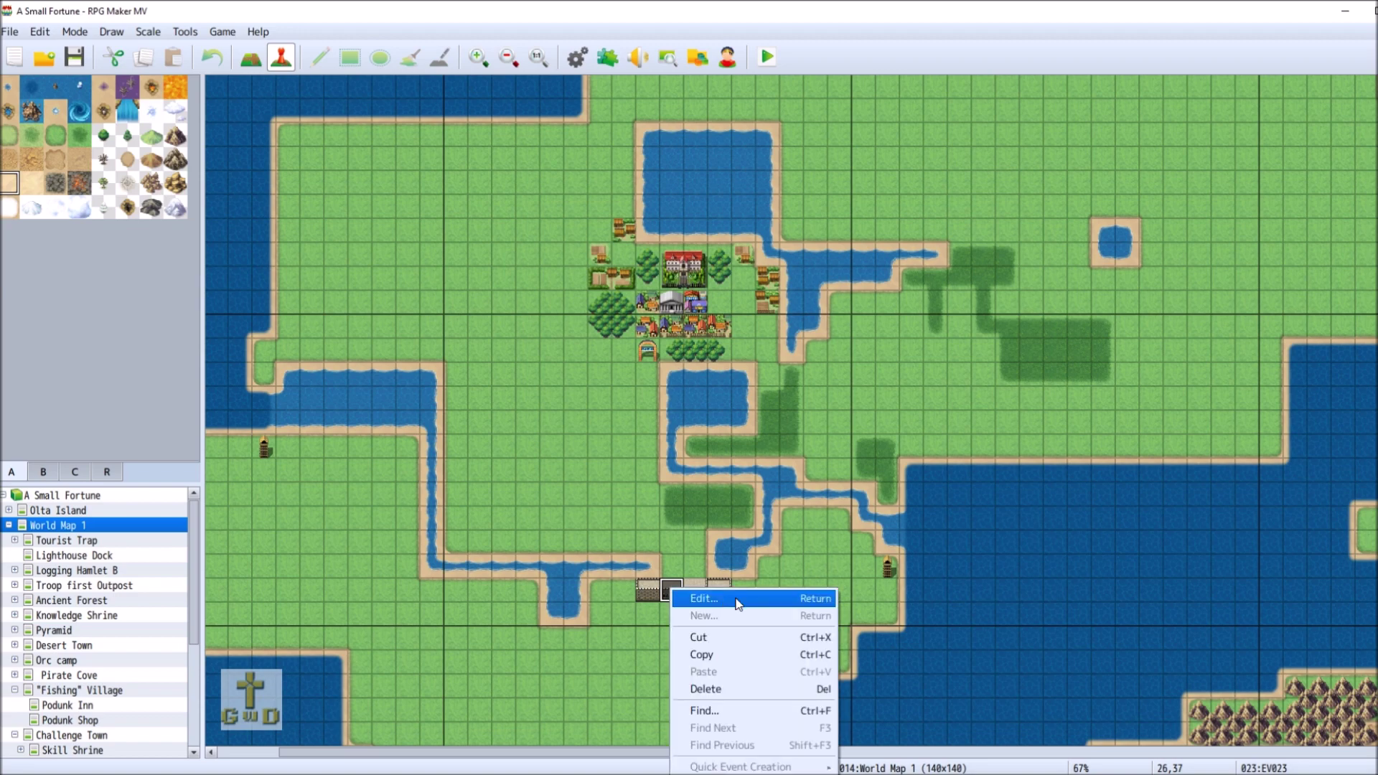
left_click(698, 636)
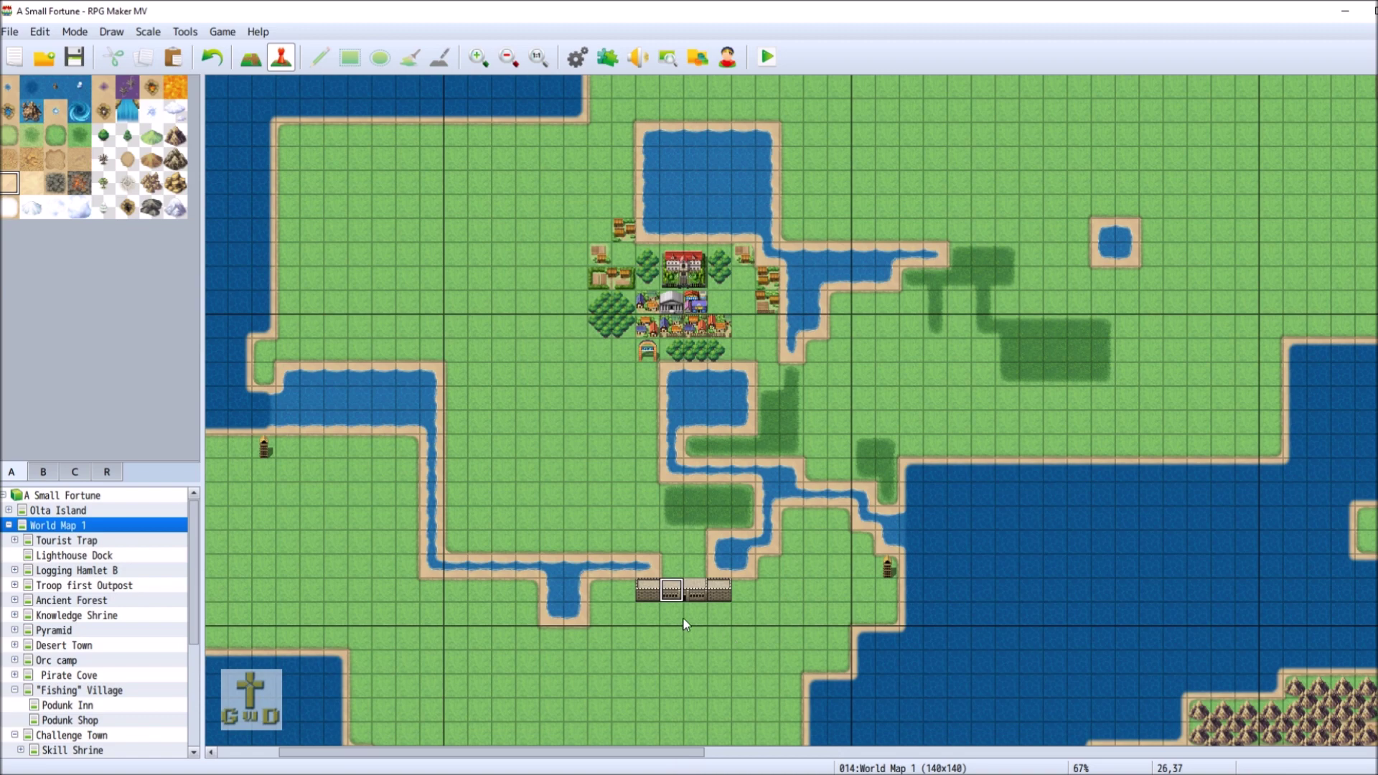
right_click(670, 614)
left_click(703, 678)
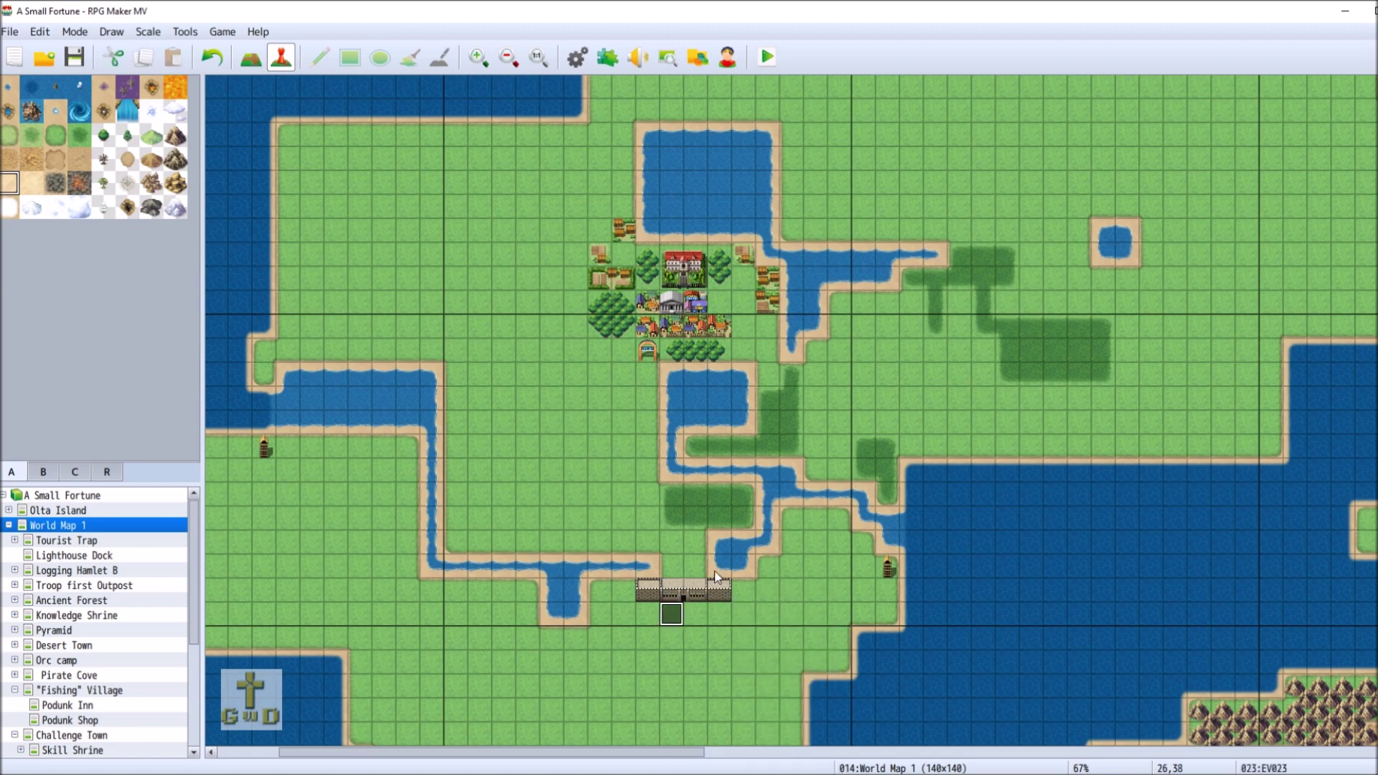
Create a transfer event at 26,37 on World Map 1 leading to the north end of the path on the 3rd continent checkpoint map.
right_click(672, 592)
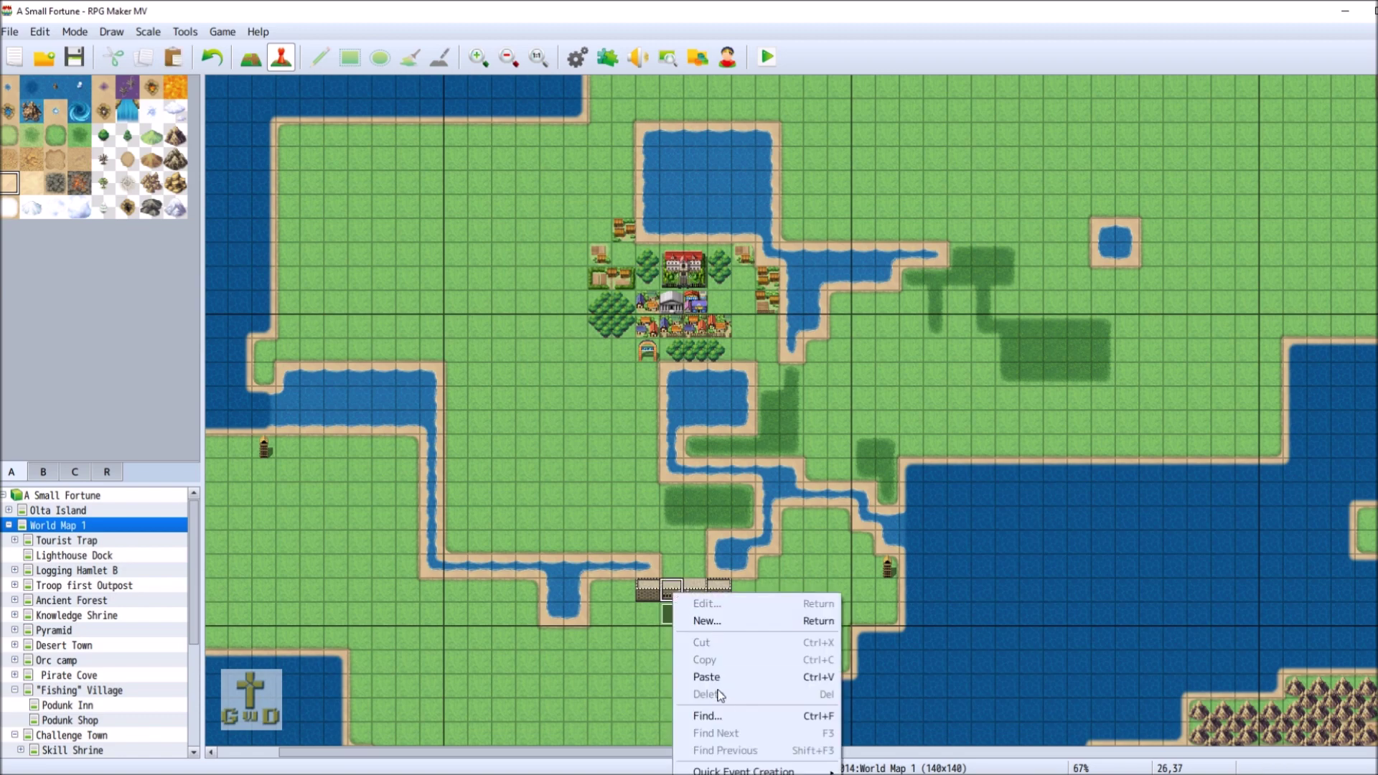
mouse_move(746, 770)
left_click(883, 742)
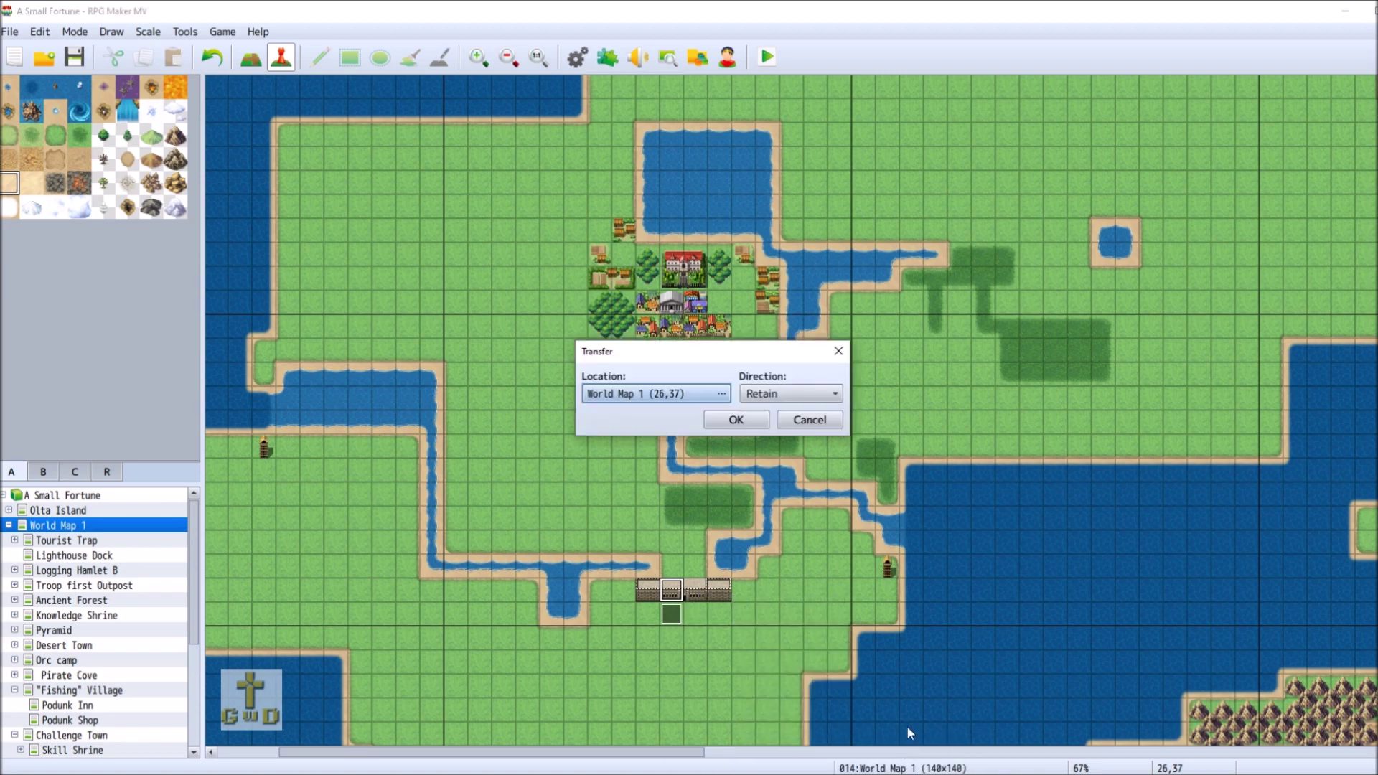
left_click(670, 394)
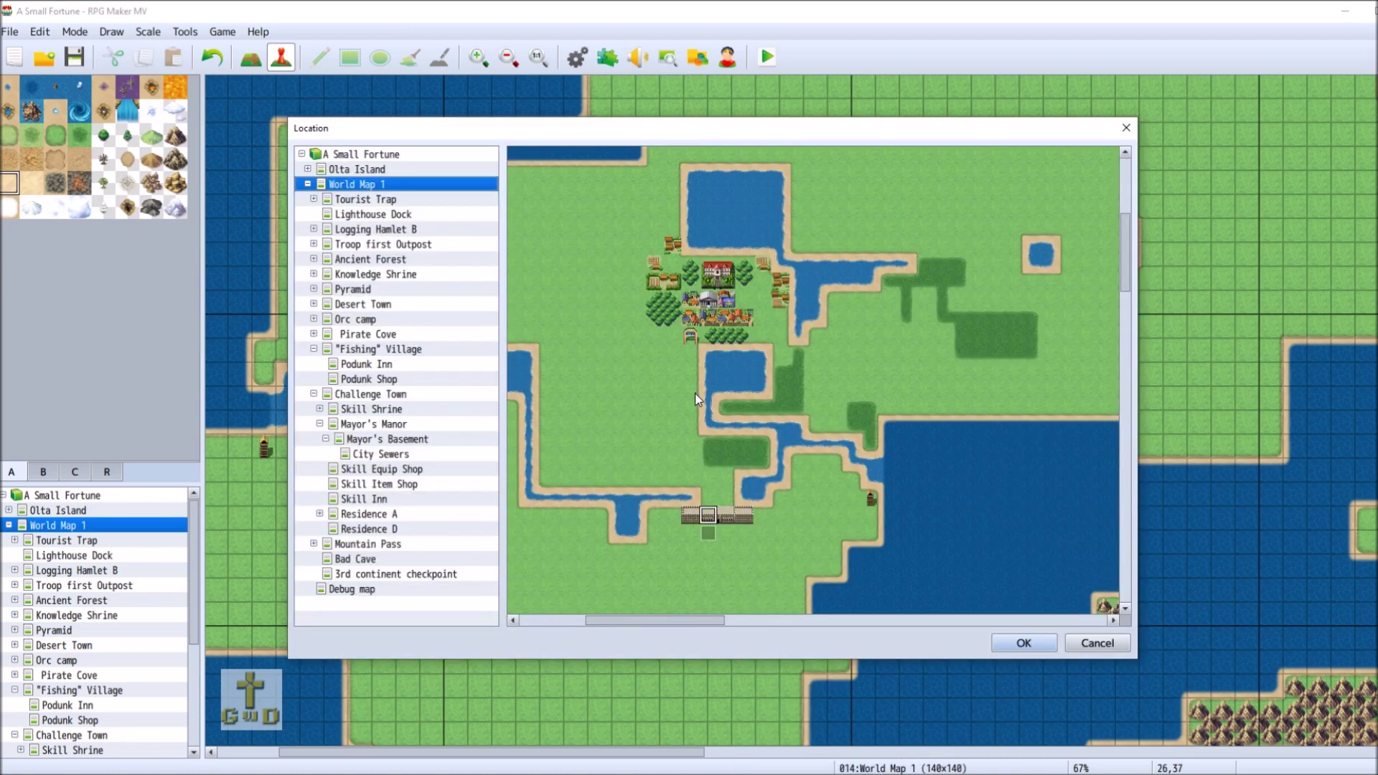
left_click(429, 577)
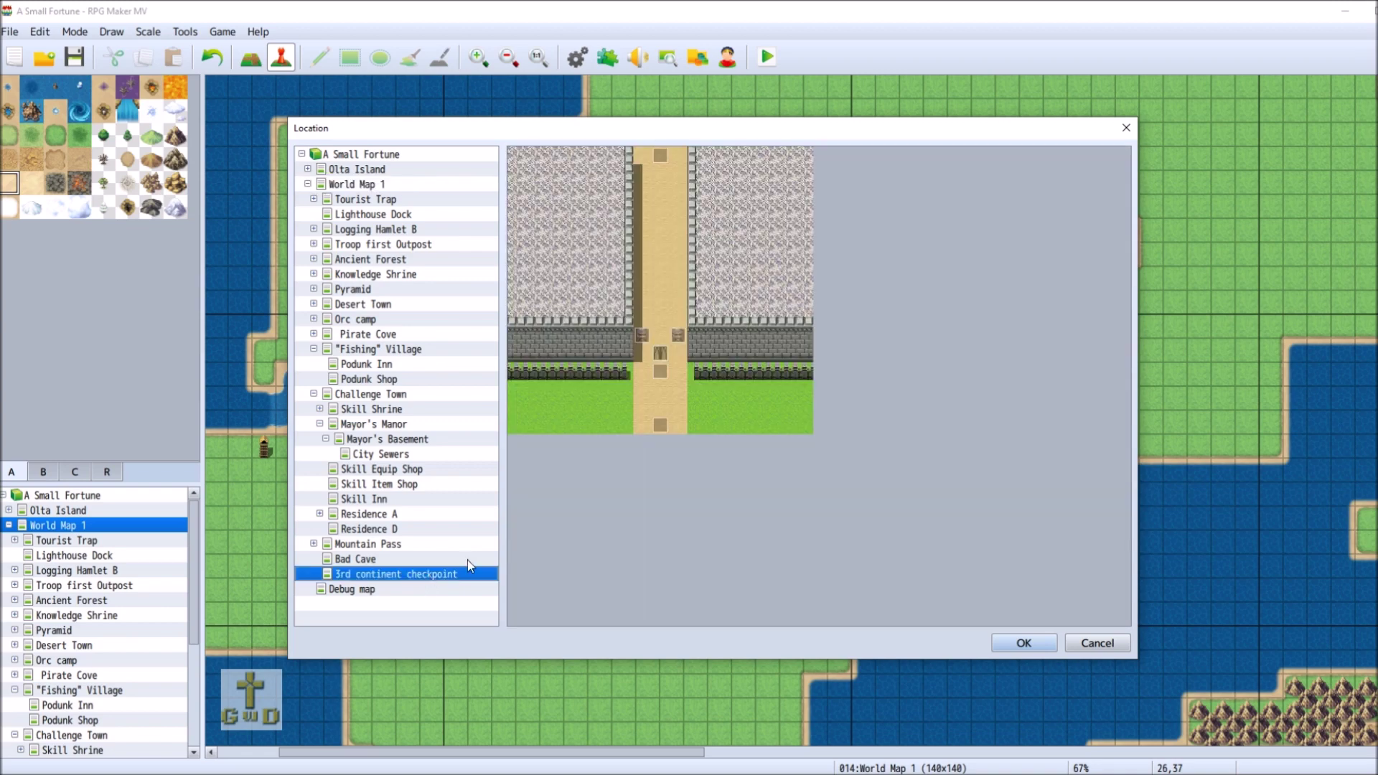
double_click(656, 173)
left_click(739, 422)
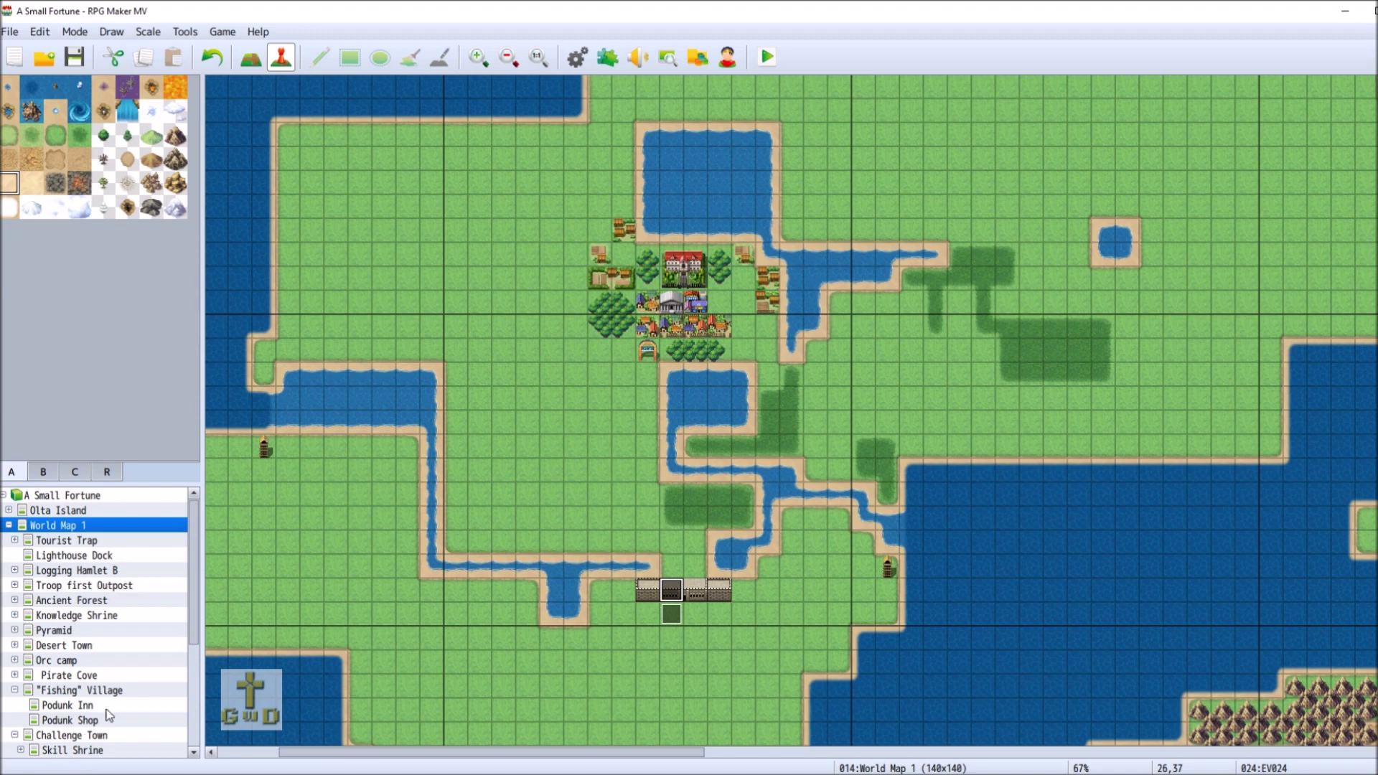
Set the checkpoint map's exit event at 8,15 to transfer the player to World Map 1 (26,38) and save the event.
scroll(109, 716, "down", 4)
left_click(109, 750)
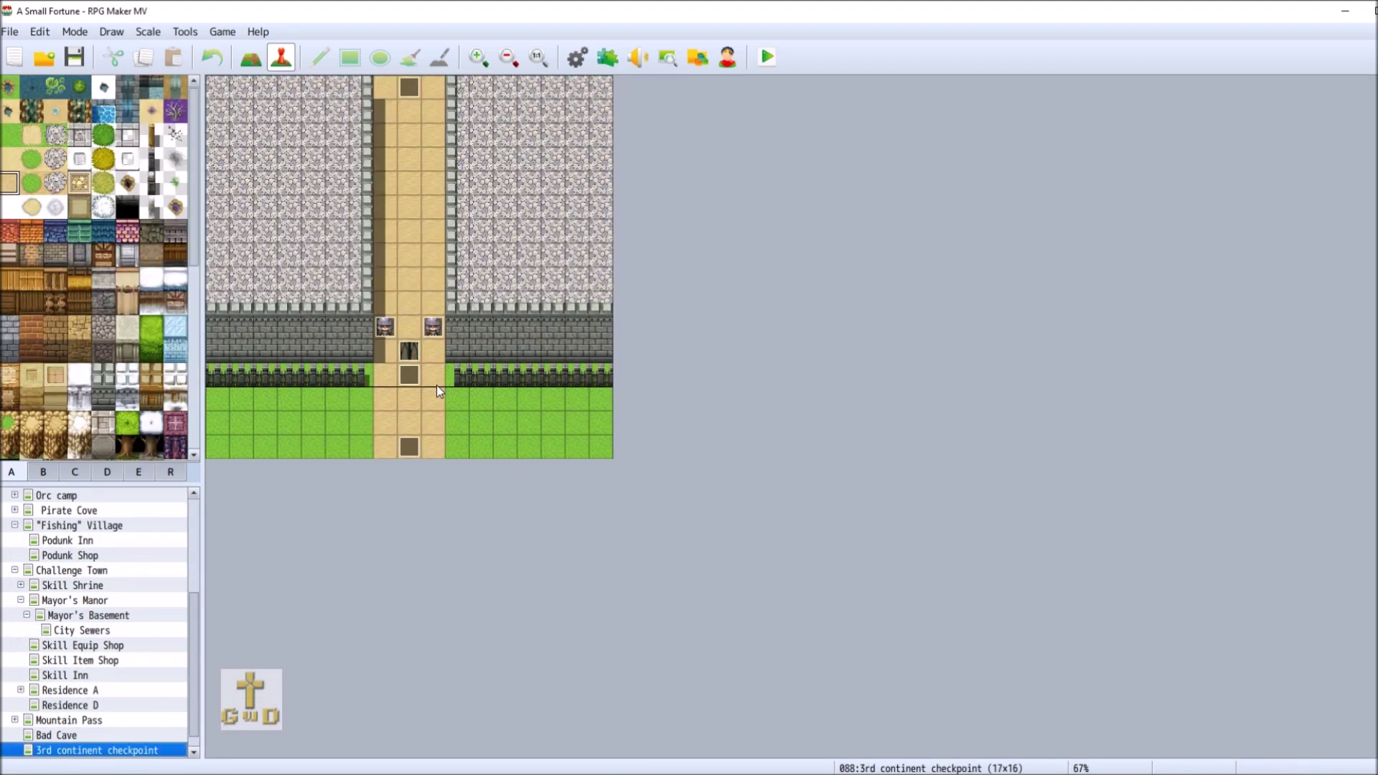
right_click(411, 445)
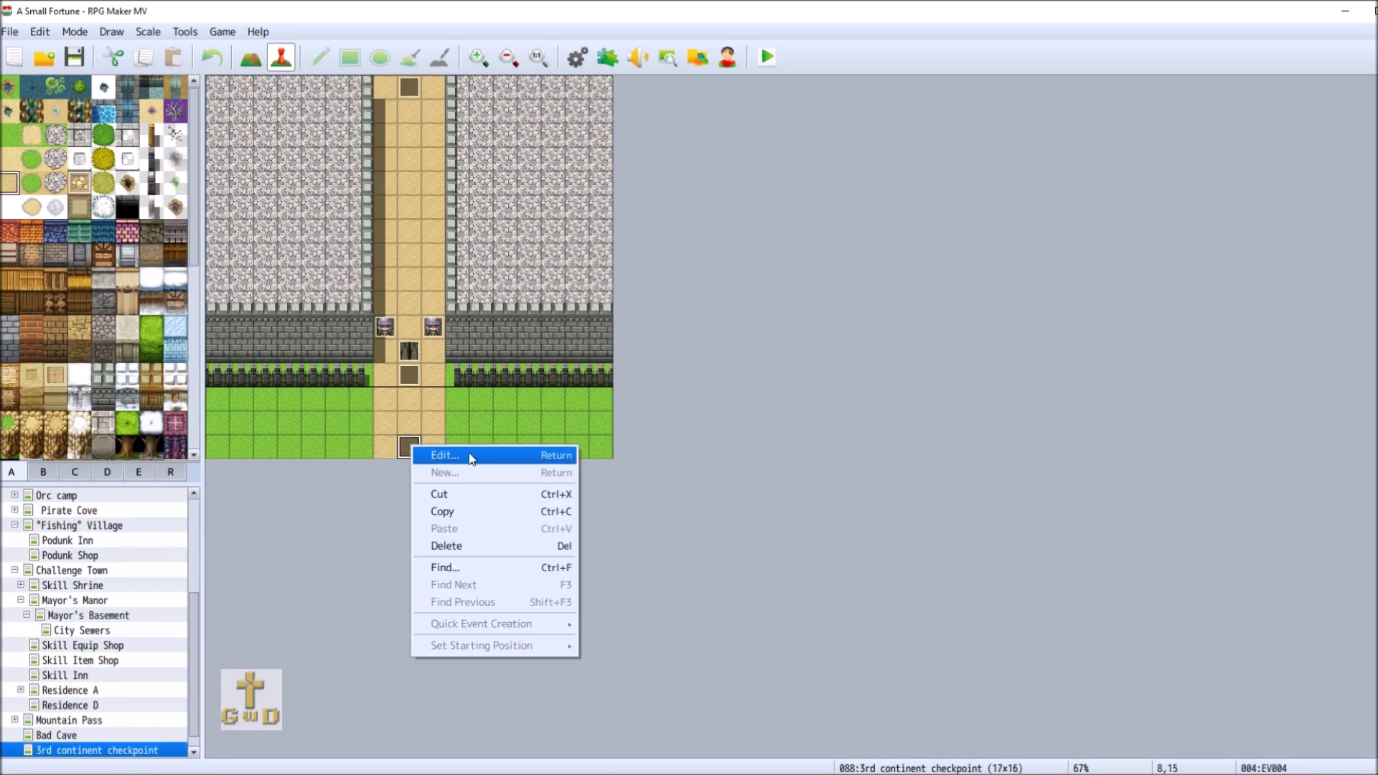
left_click(468, 452)
right_click(683, 252)
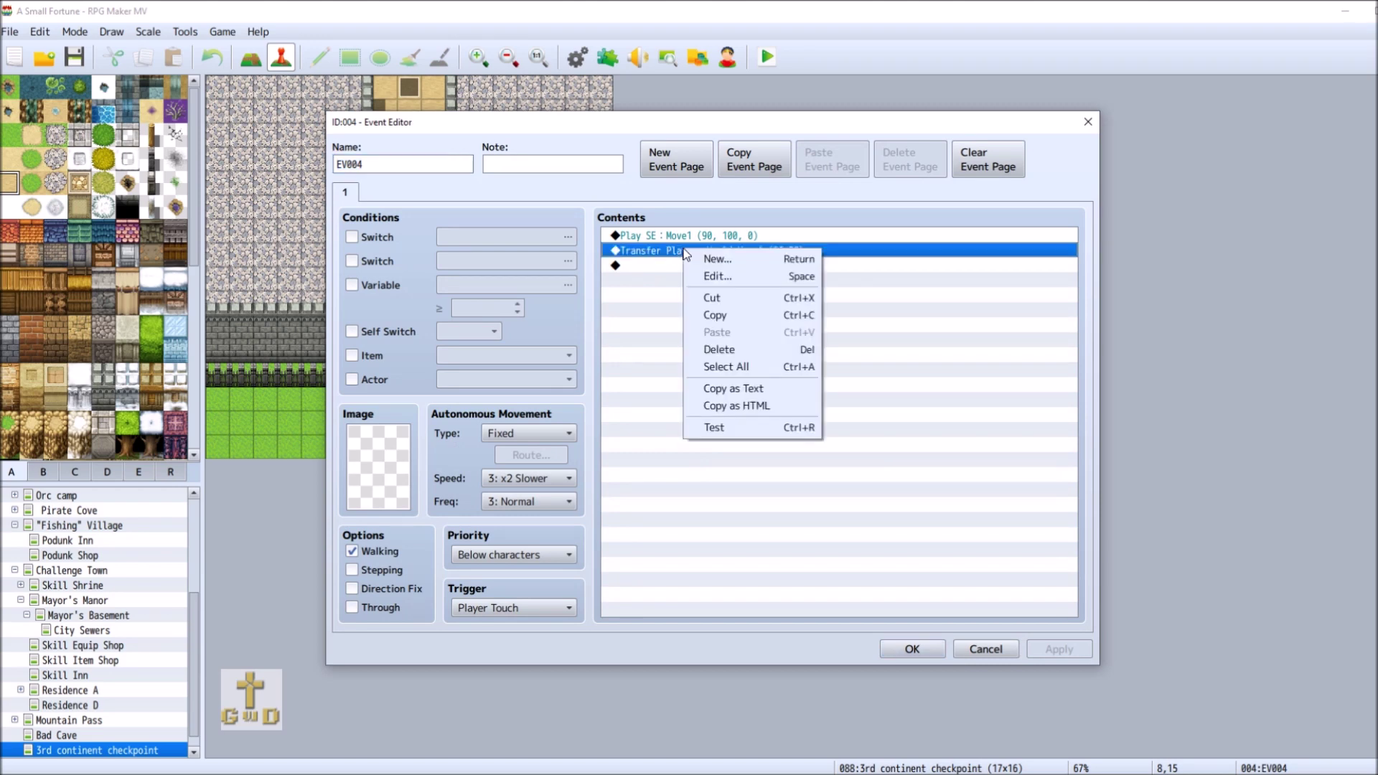
left_click(739, 280)
left_click(837, 357)
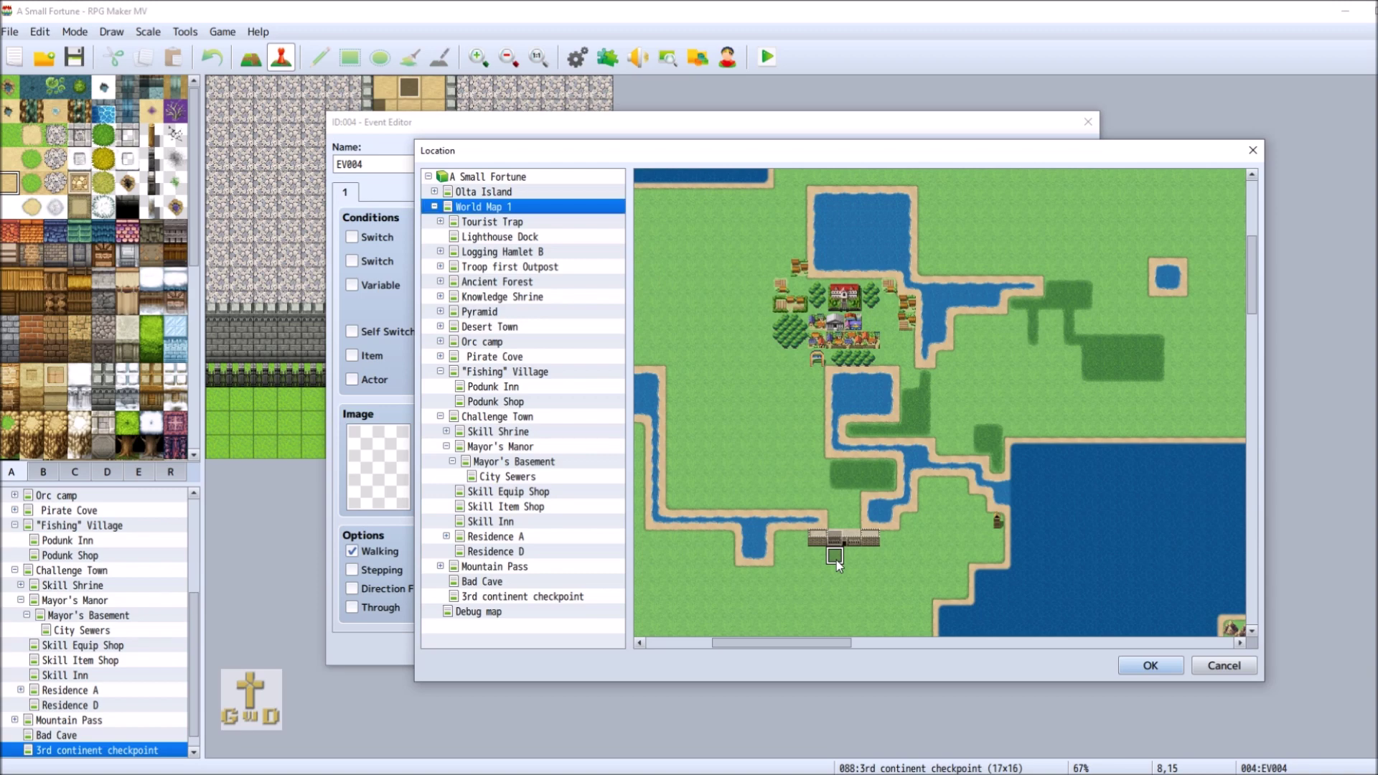
double_click(837, 560)
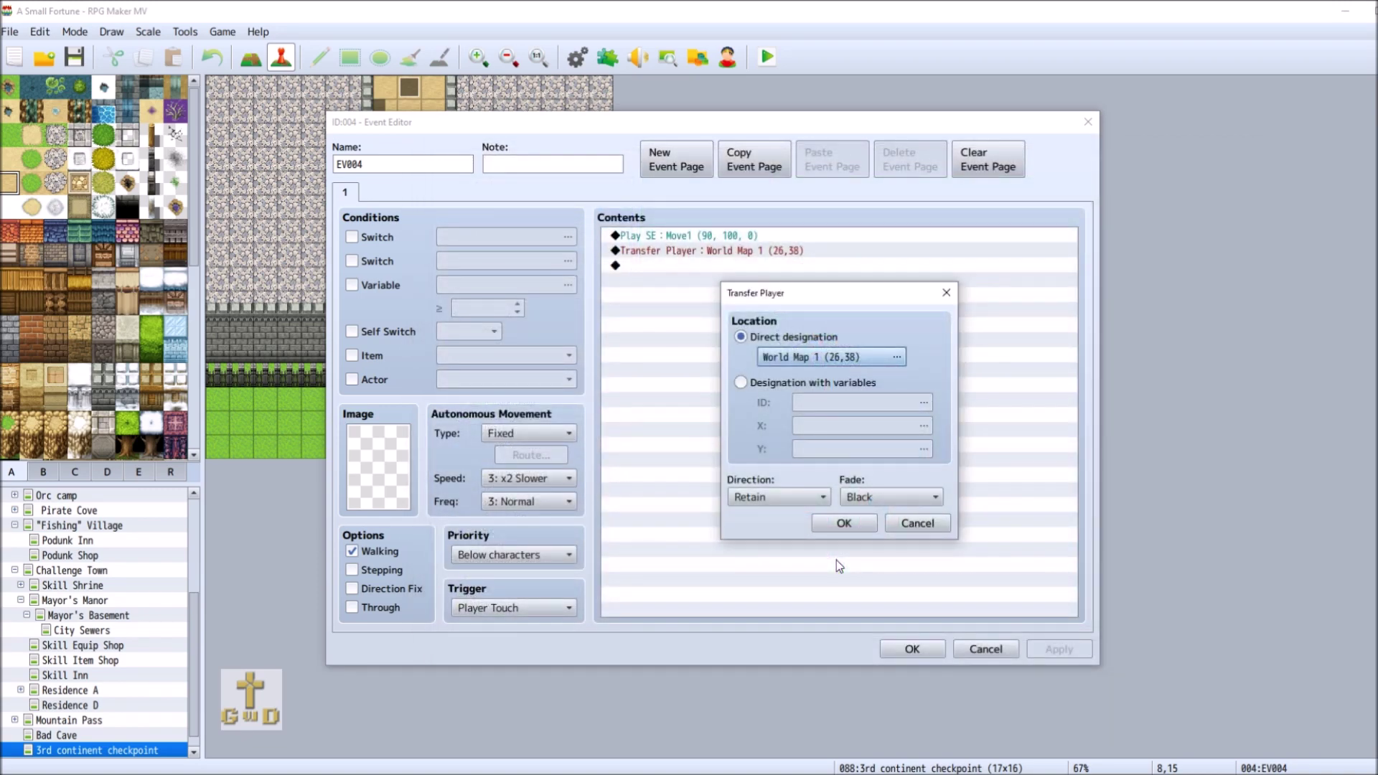
left_click(850, 520)
left_click(1044, 646)
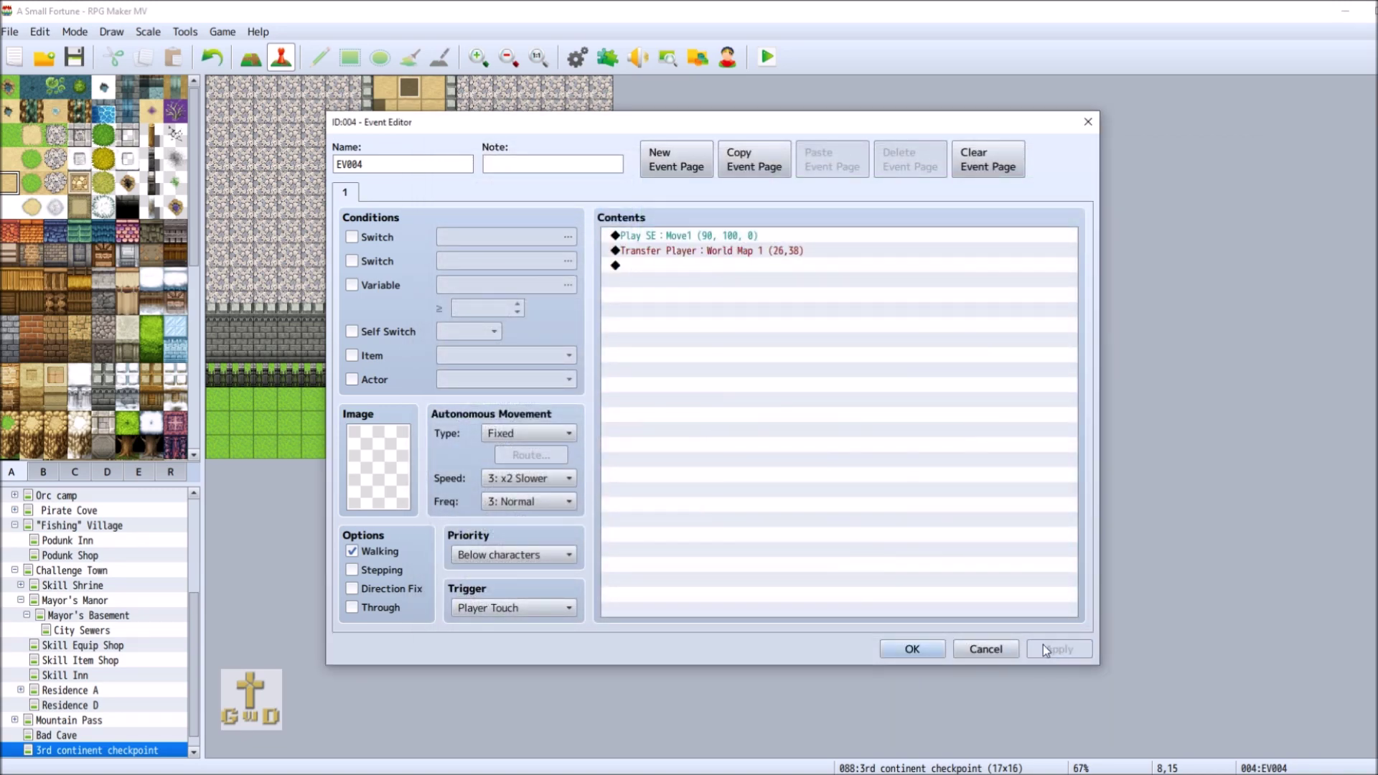
left_click(932, 649)
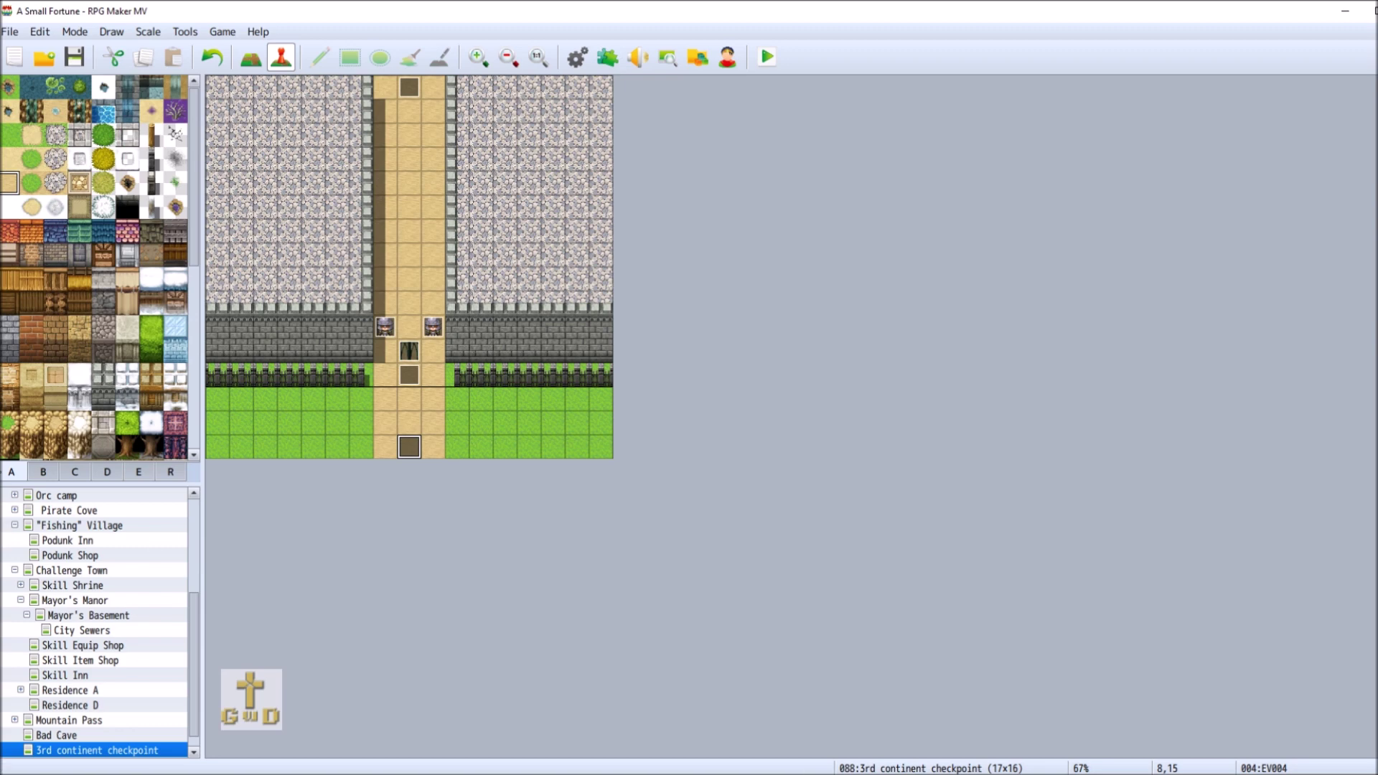
Check that the World Map 1 event at 26,38 transfers the player to 3rd continent checkpoint (8,14).
scroll(118, 625, "up", 2)
scroll(119, 625, "up", 2)
left_click(113, 525)
right_click(670, 617)
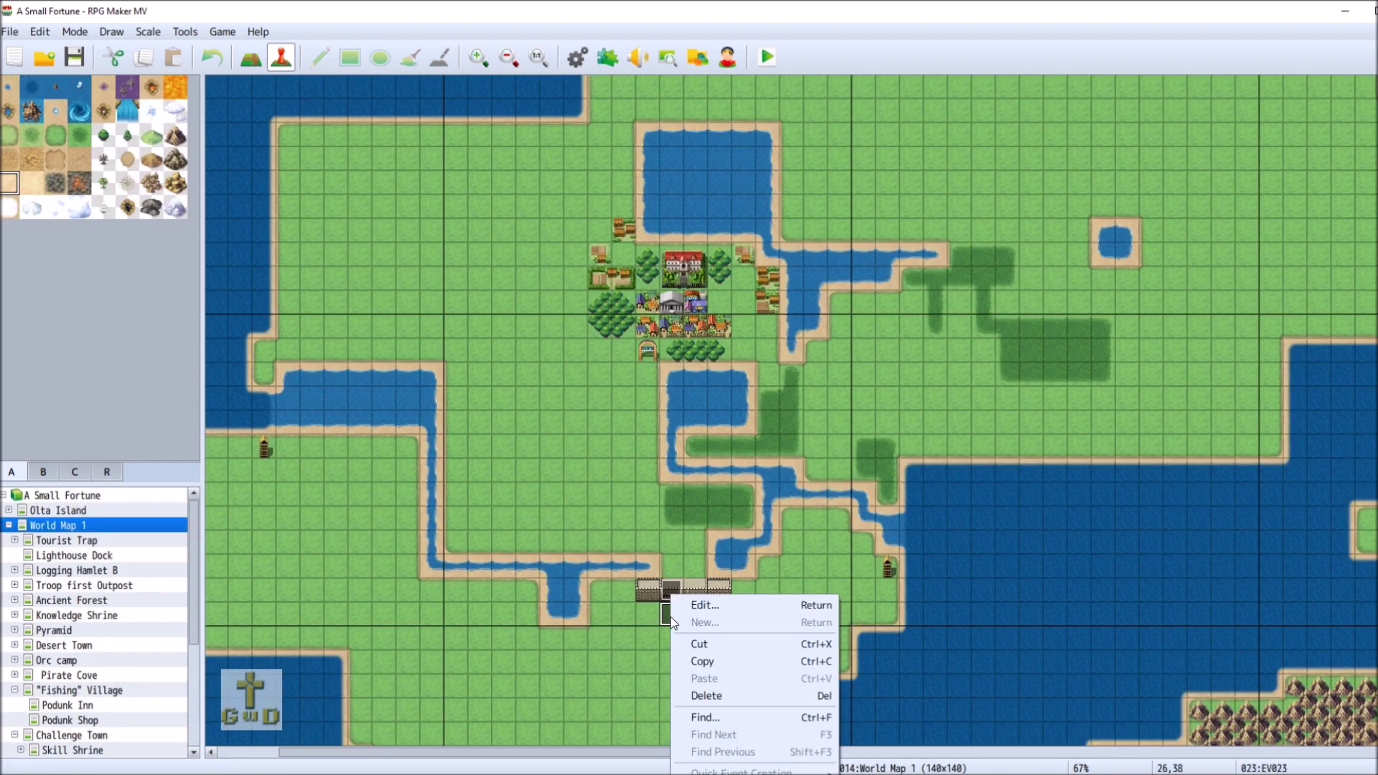
left_click(682, 609)
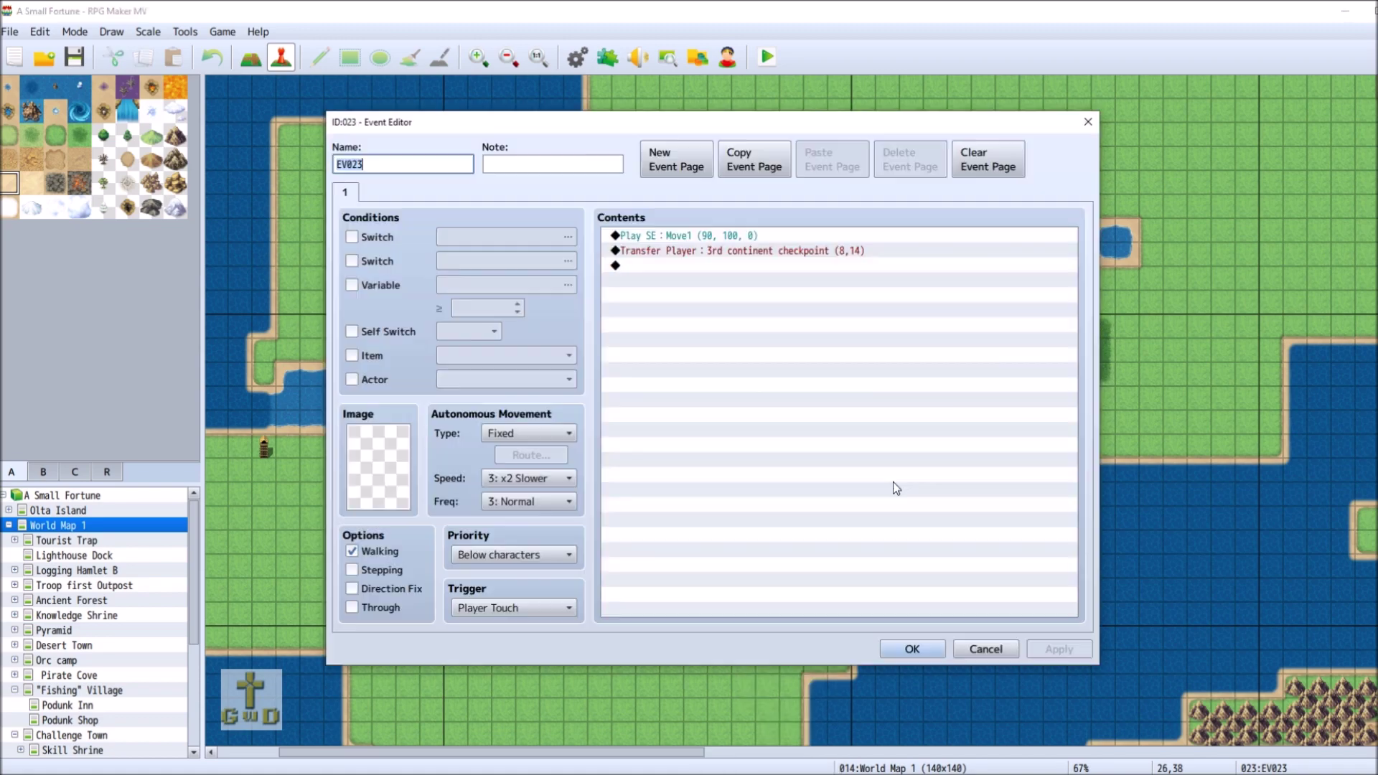
right_click(763, 253)
left_click(821, 278)
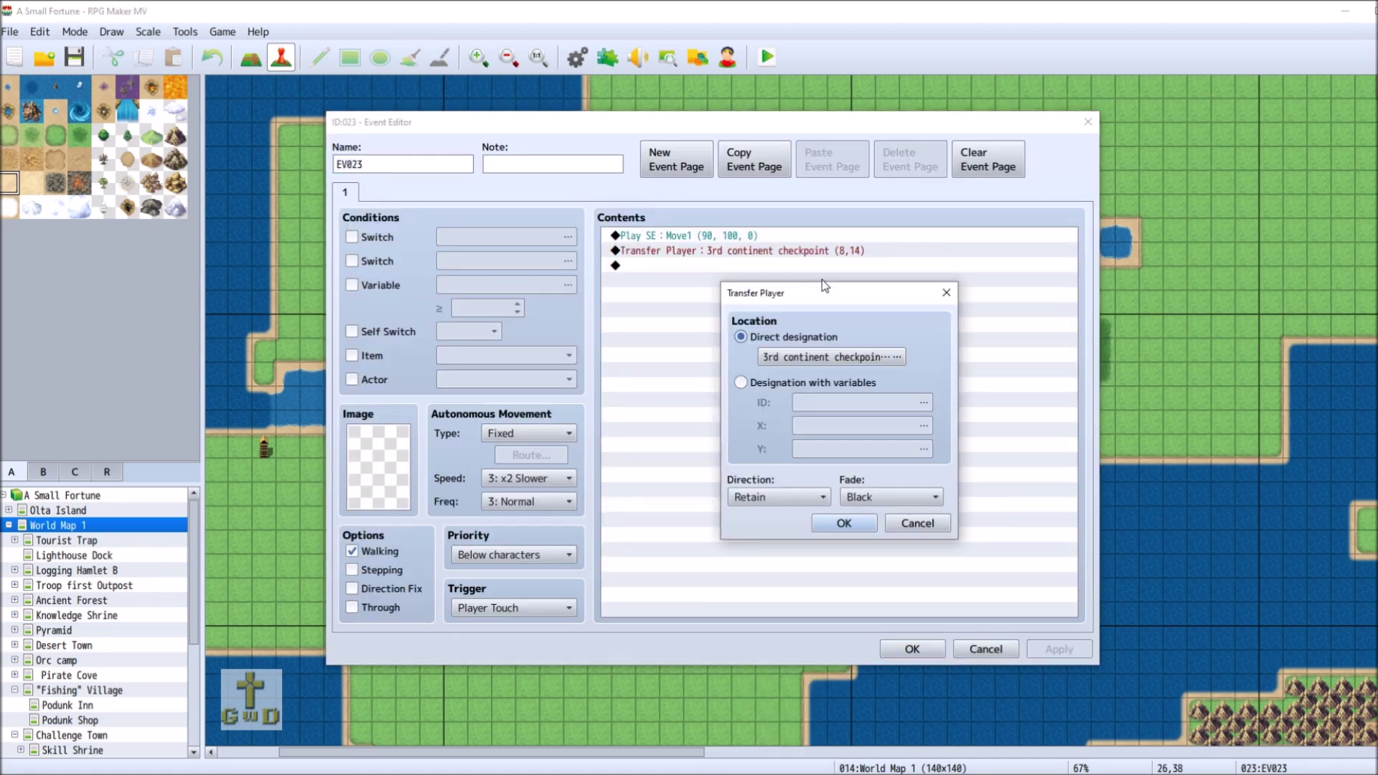
left_click(830, 357)
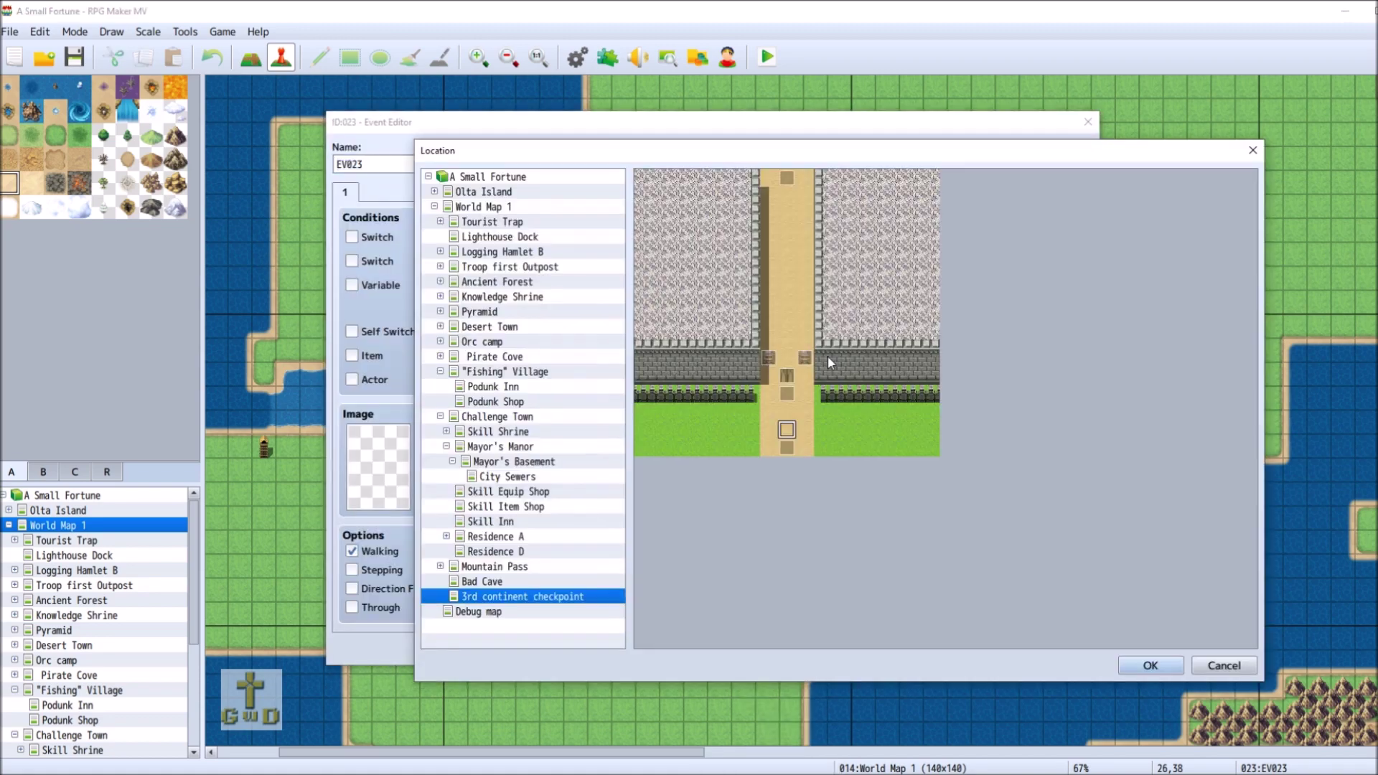
double_click(788, 433)
left_click(839, 523)
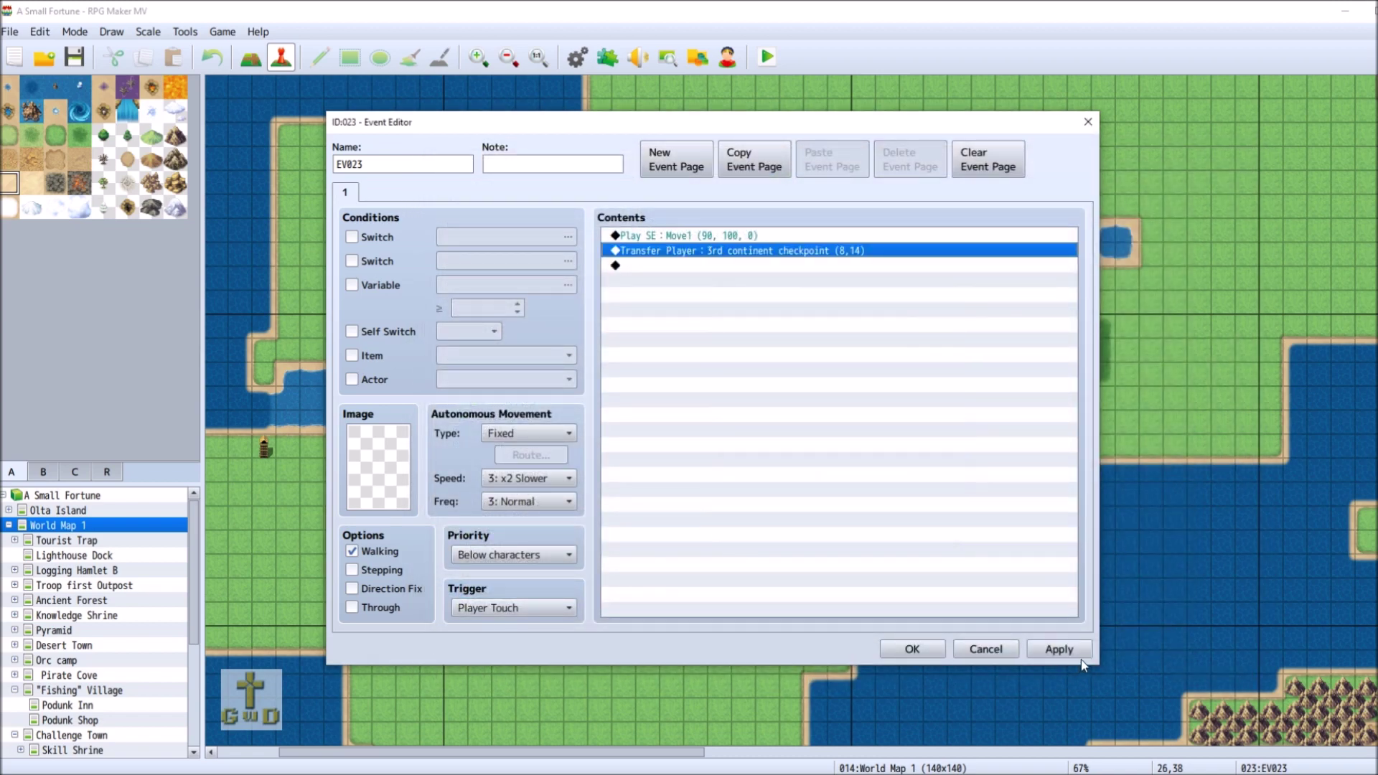
left_click(910, 649)
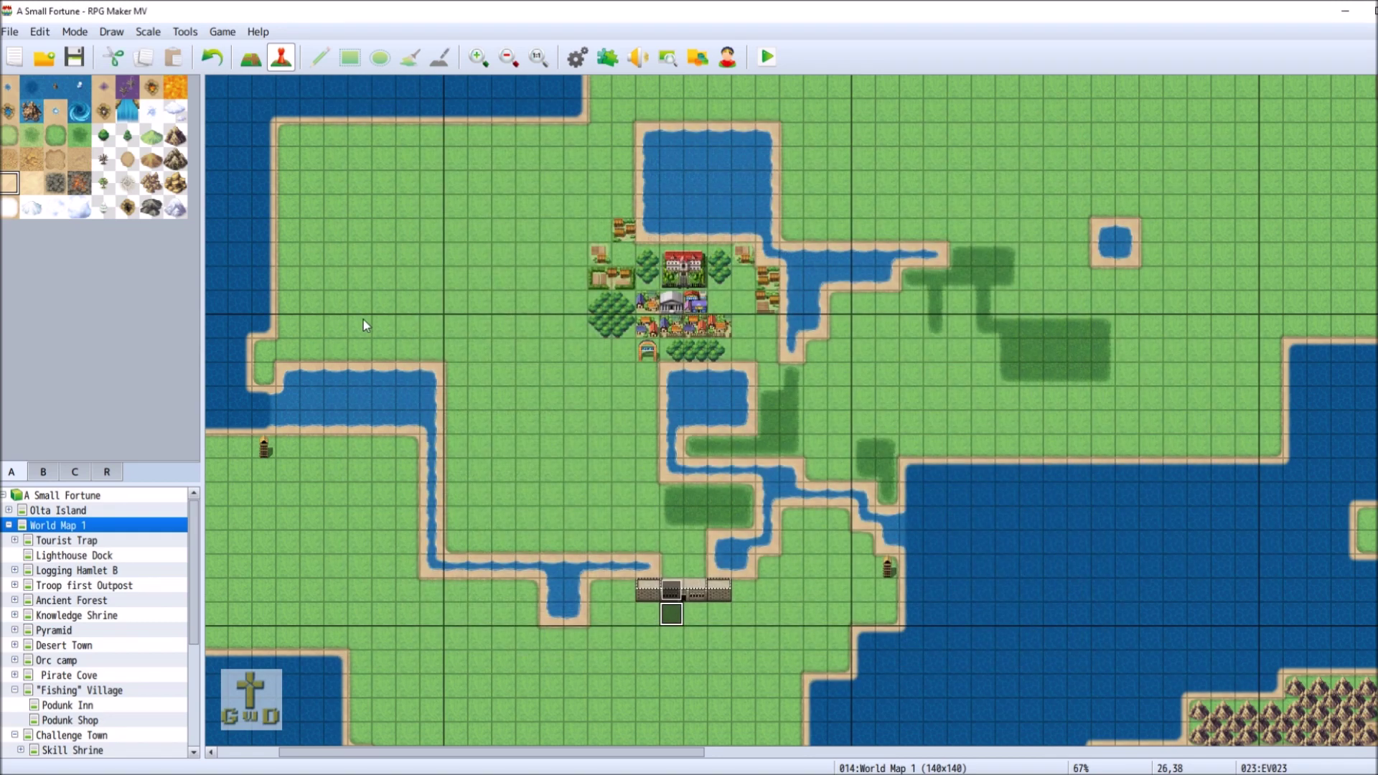
Paint a rectangle of deep ocean over the western part of the 3rd continent's northern coast on World Map 1.
scroll(1324, 295, "down", 6)
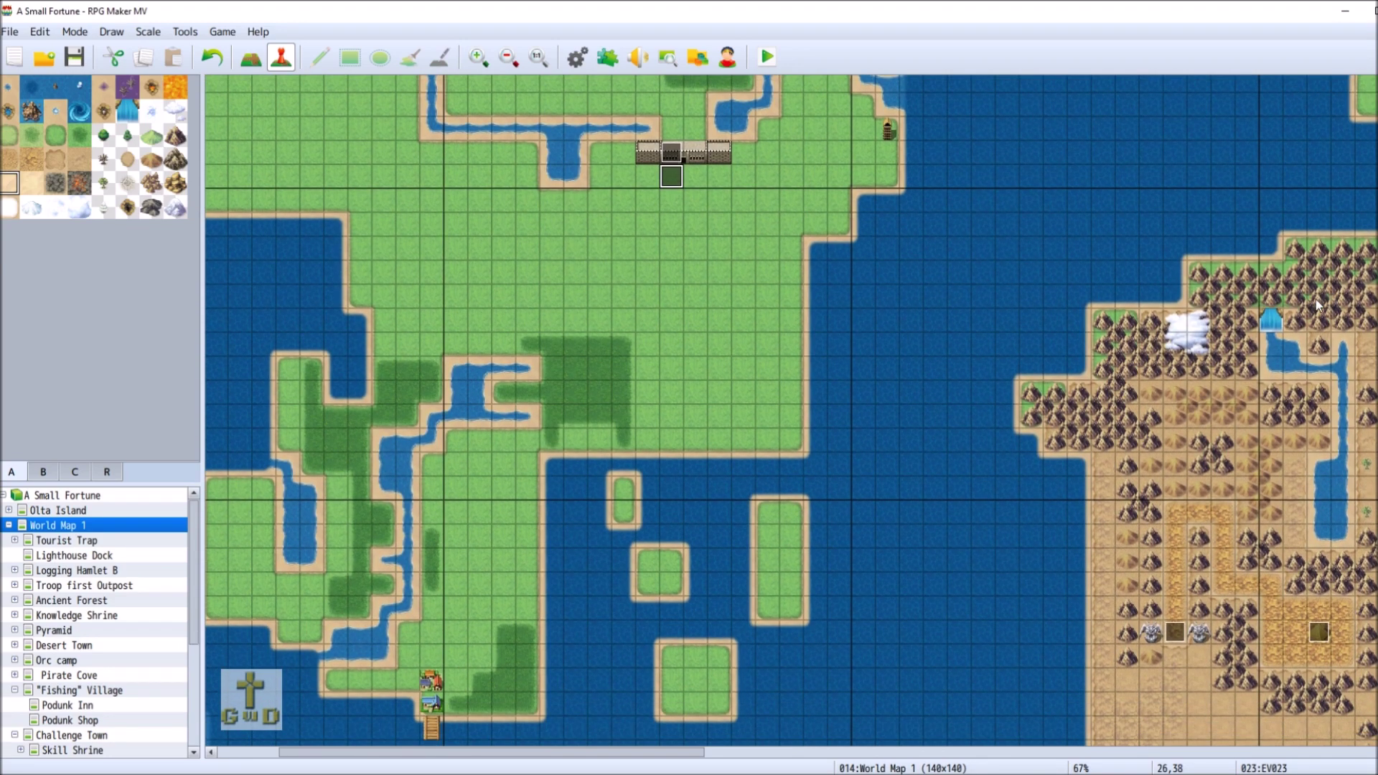
left_click(508, 59)
left_click(507, 59)
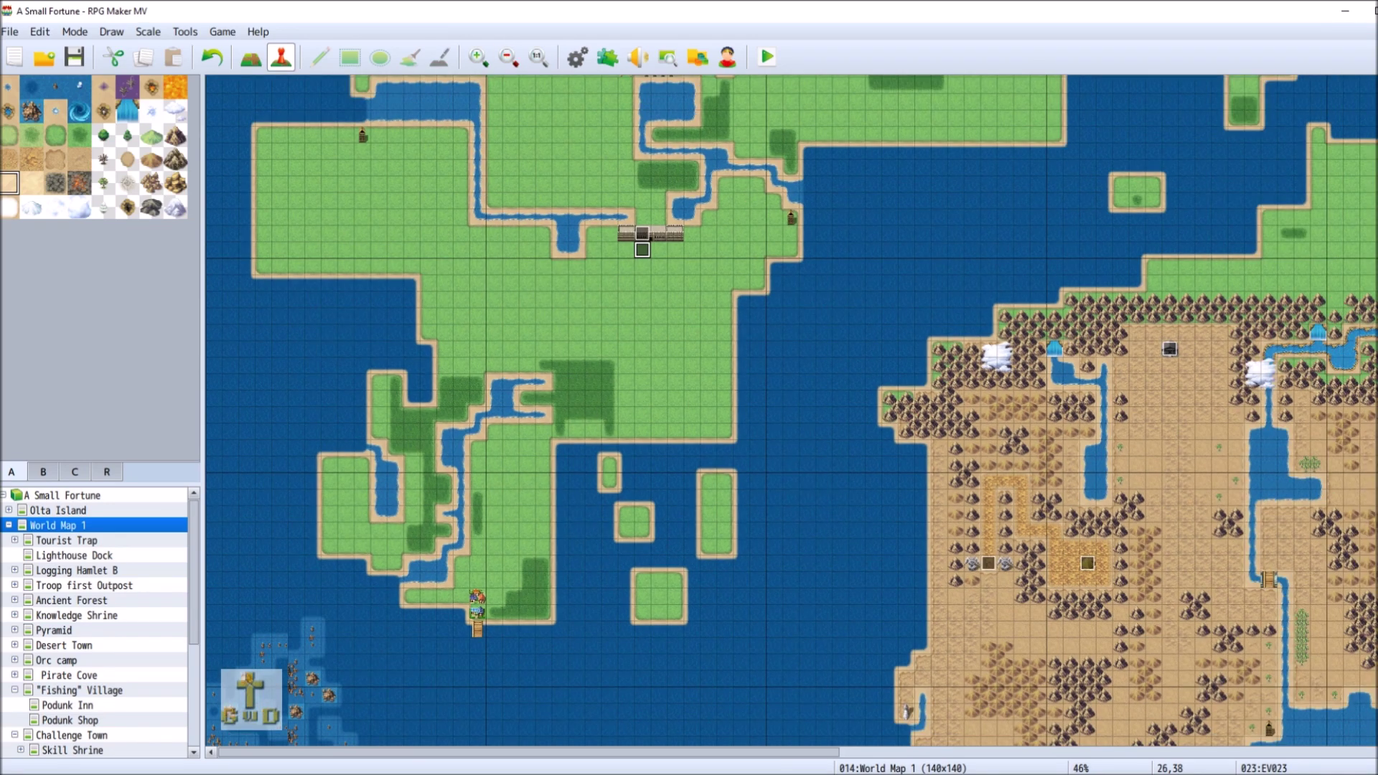
scroll(408, 497, "up", 5)
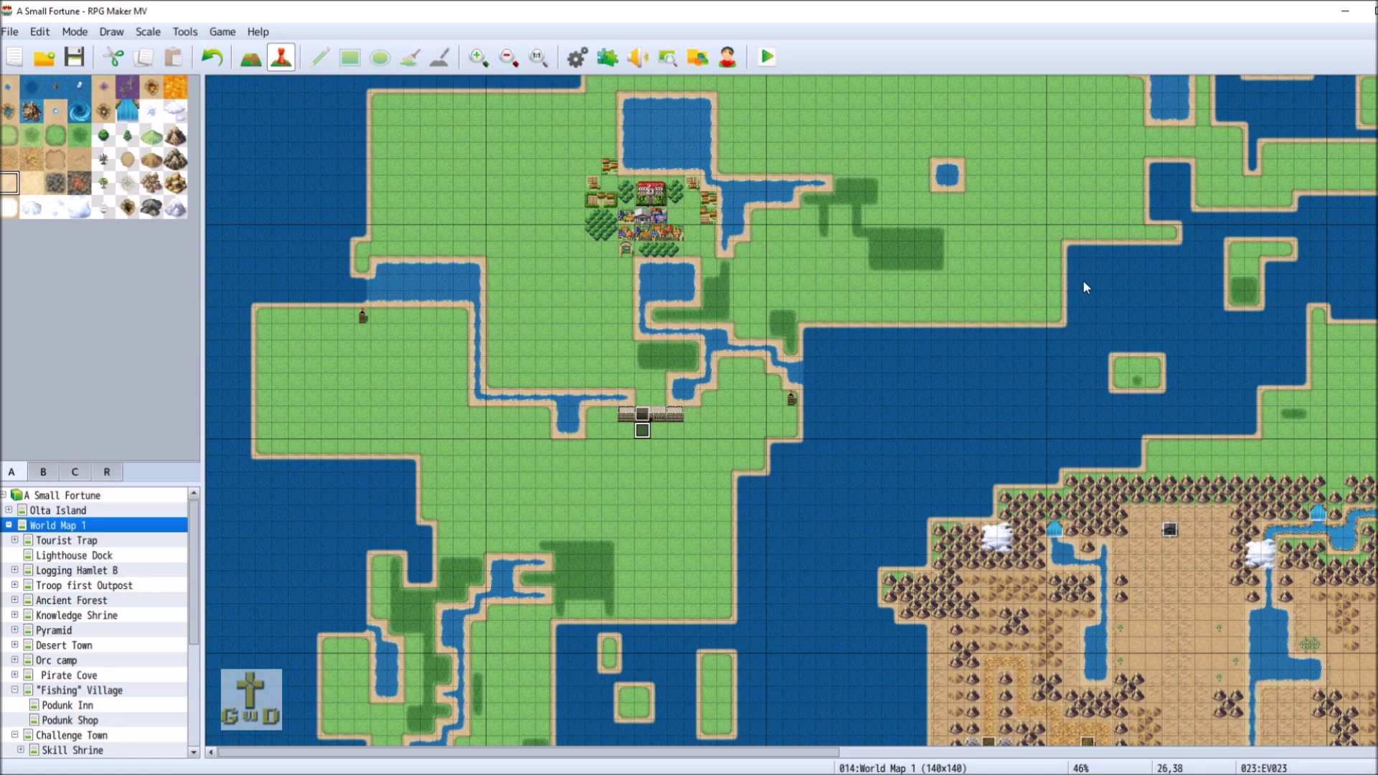
scroll(792, 410, "up", 7)
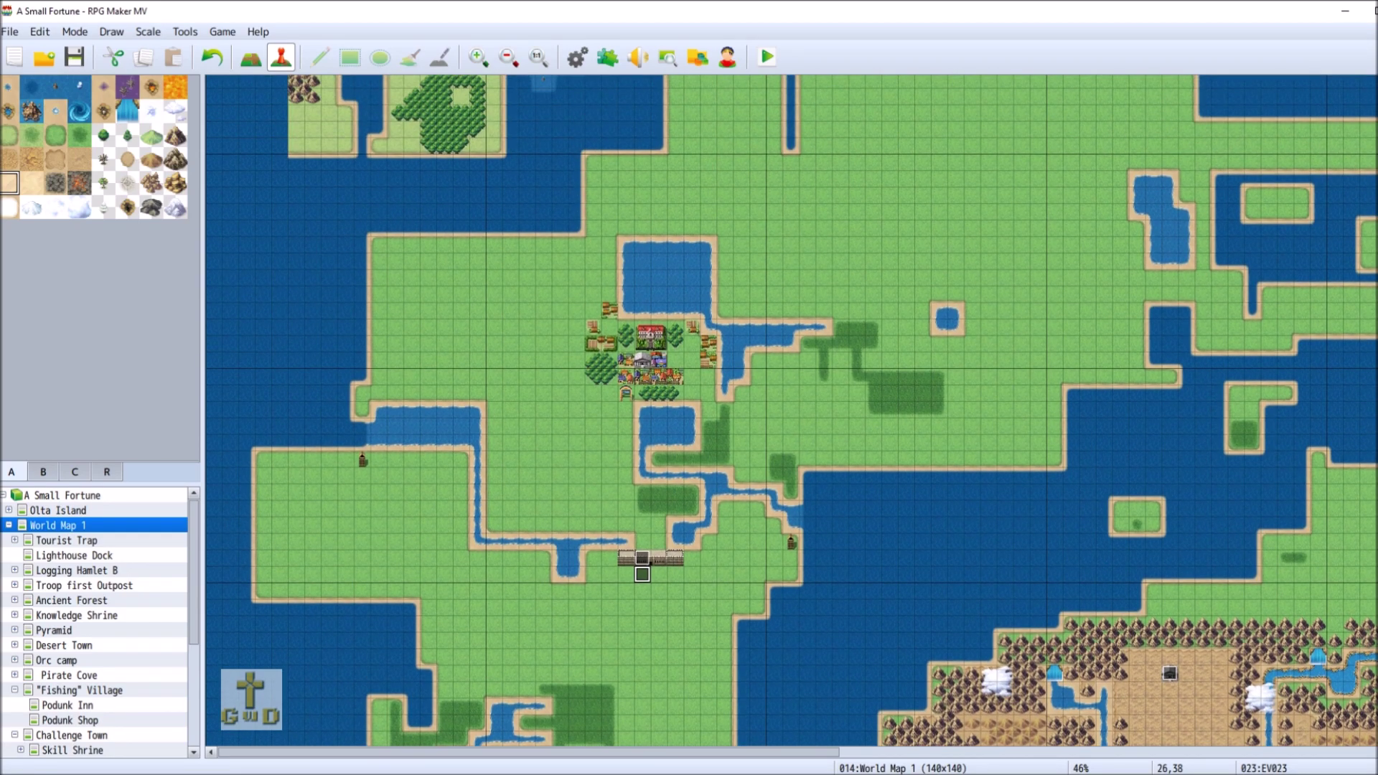
scroll(828, 342, "down", 1)
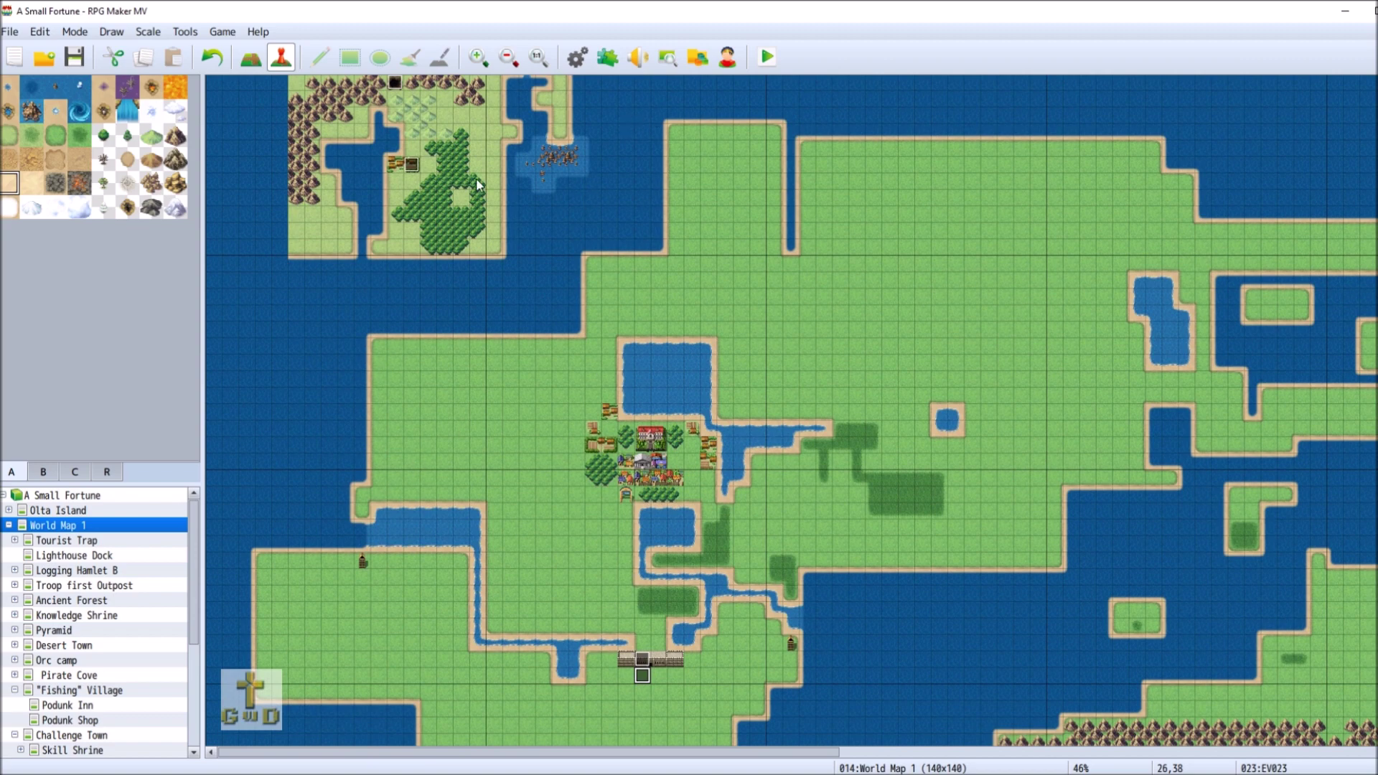
left_click(251, 56)
left_click(31, 87)
left_click_drag(668, 126, 723, 283)
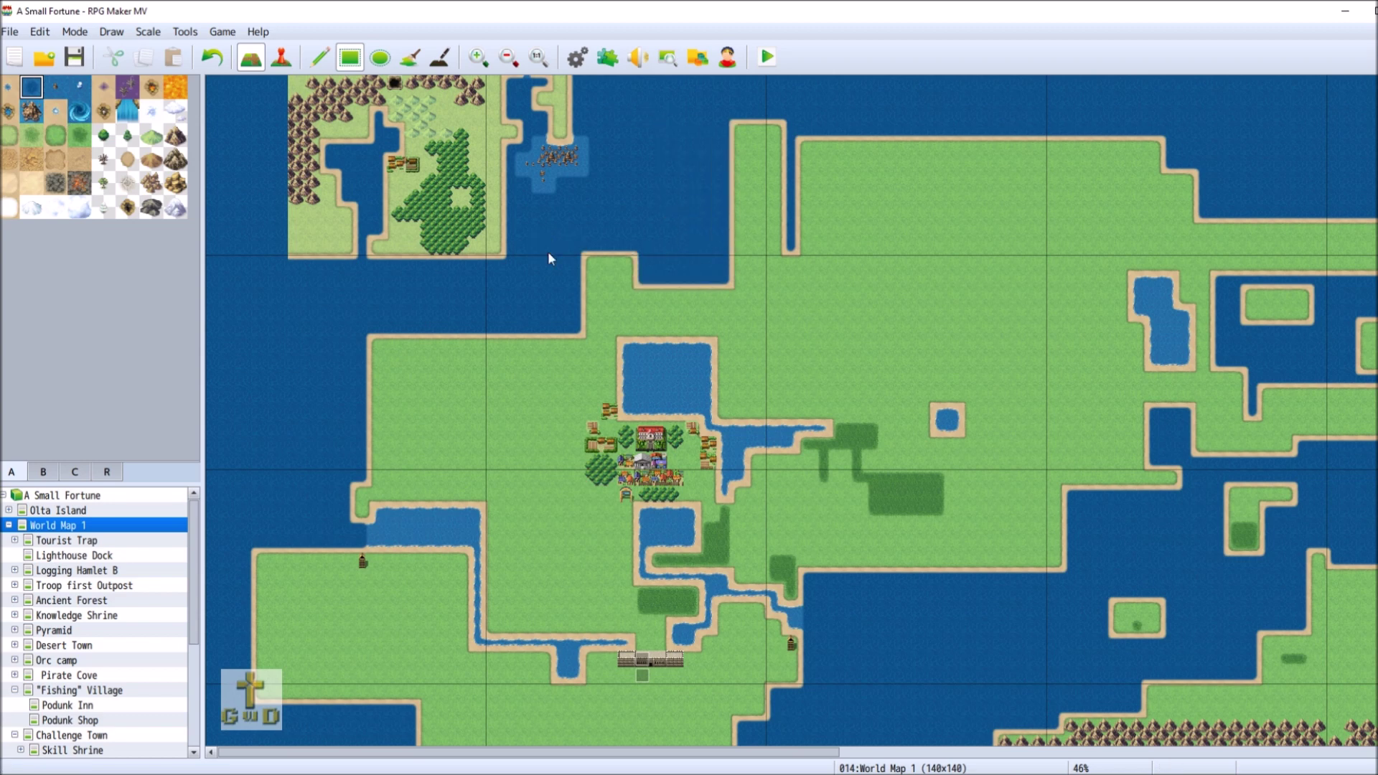
Carve the coast northwest of the town into stepped edges and trim back the northern shoreline with deep ocean tiles.
left_click_drag(548, 252, 627, 303)
mouse_move(324, 348)
left_mouse_down()
mouse_move(431, 395)
mouse_move(535, 418)
mouse_move(569, 396)
left_mouse_up()
left_click_drag(583, 299, 606, 321)
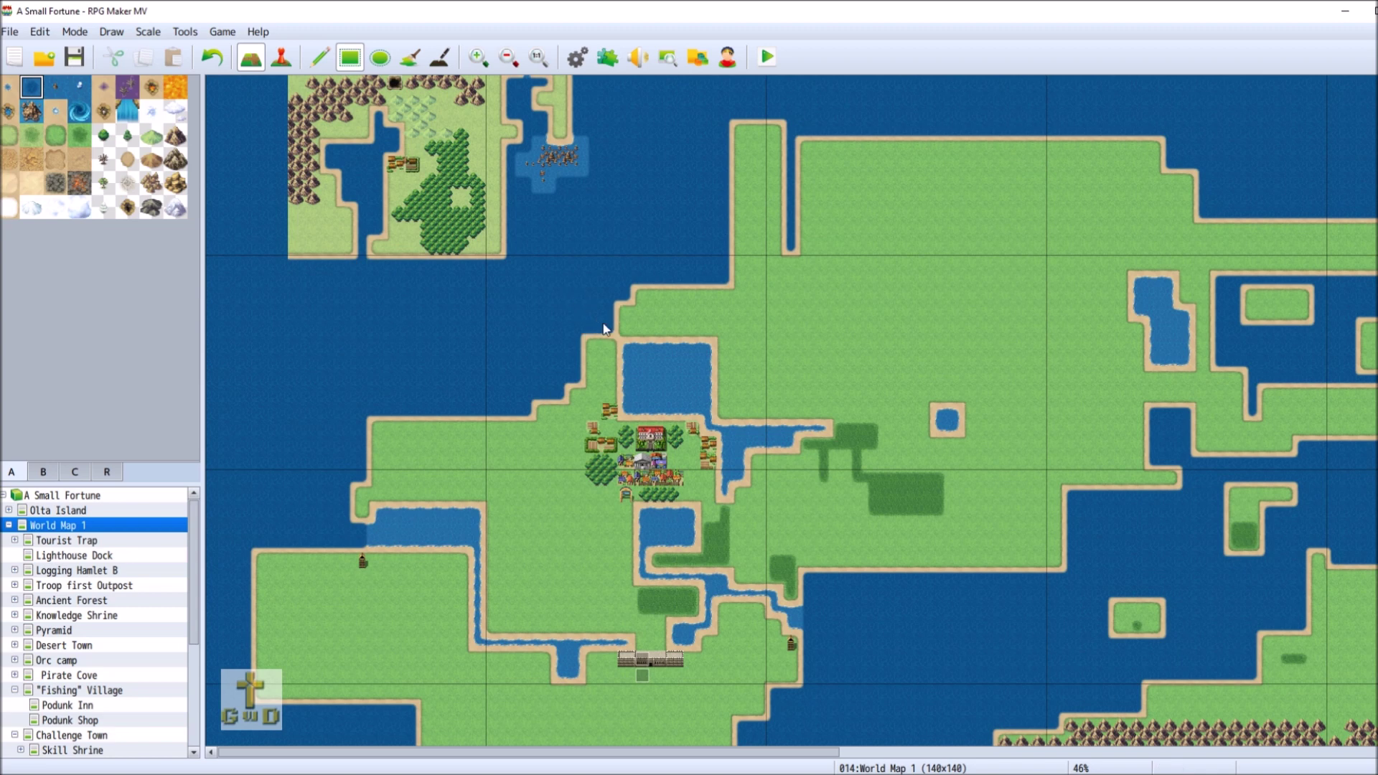
mouse_move(722, 114)
left_mouse_down()
mouse_move(772, 169)
mouse_move(774, 217)
left_mouse_up()
mouse_move(801, 131)
left_mouse_down()
mouse_move(1170, 188)
mouse_move(1201, 250)
left_mouse_up()
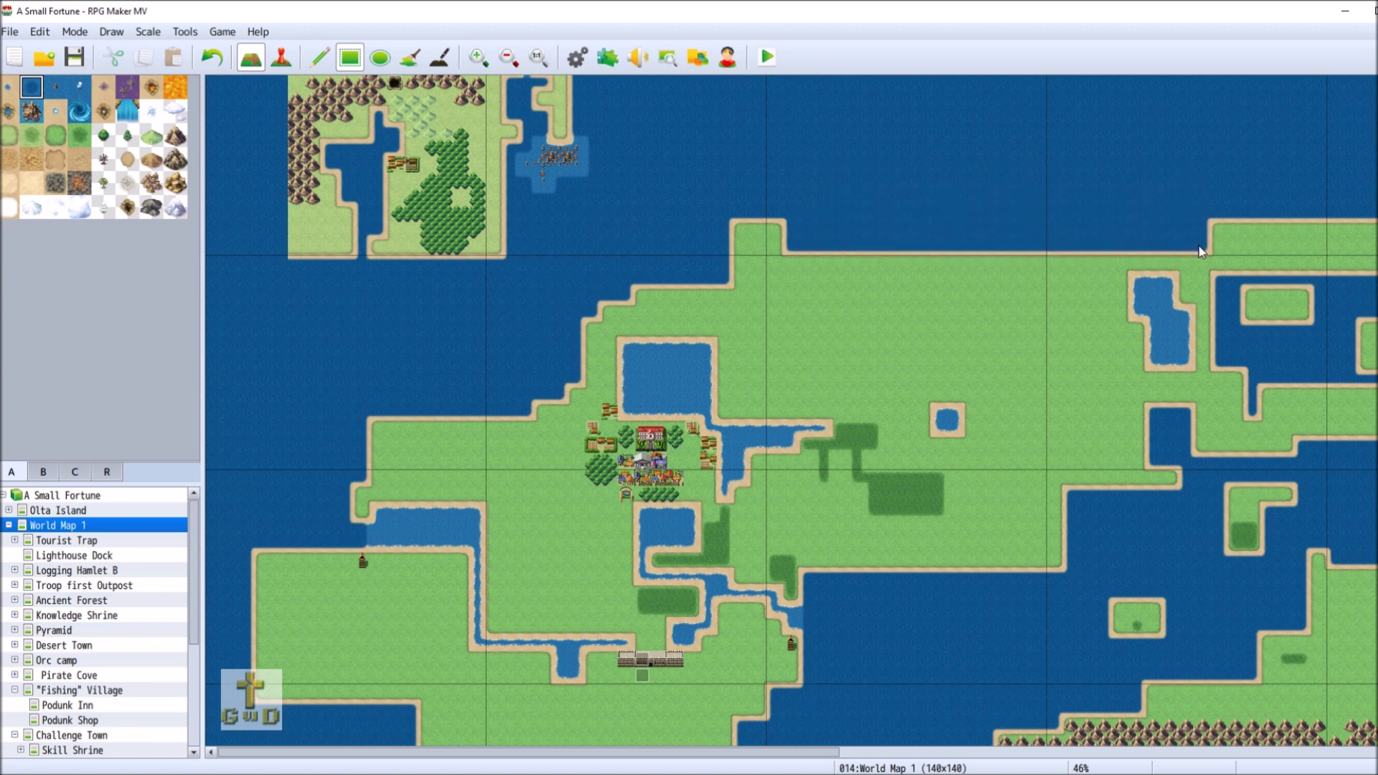
Undo the large square ocean cut at the land's corner west of the town and recut that corner in small steps.
left_click_drag(367, 419, 410, 461)
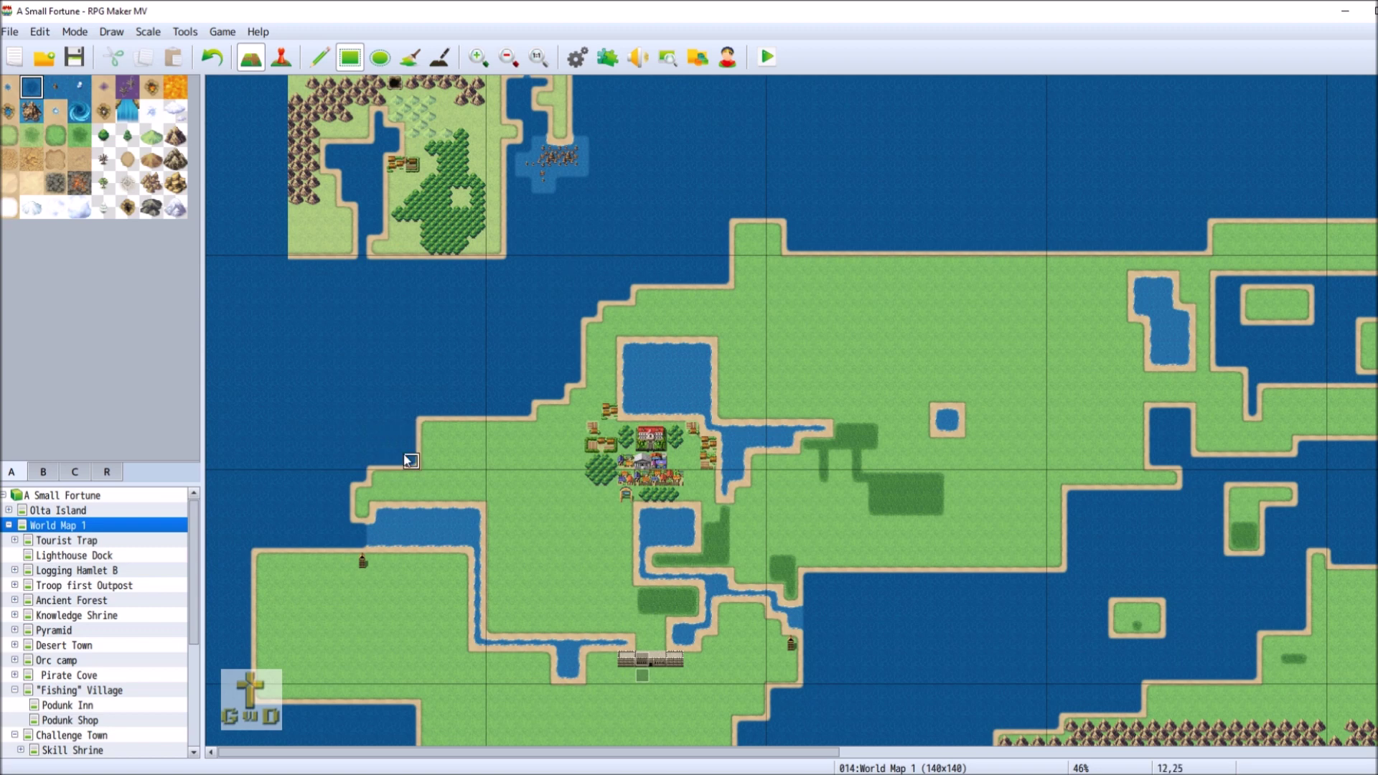
left_click(212, 57)
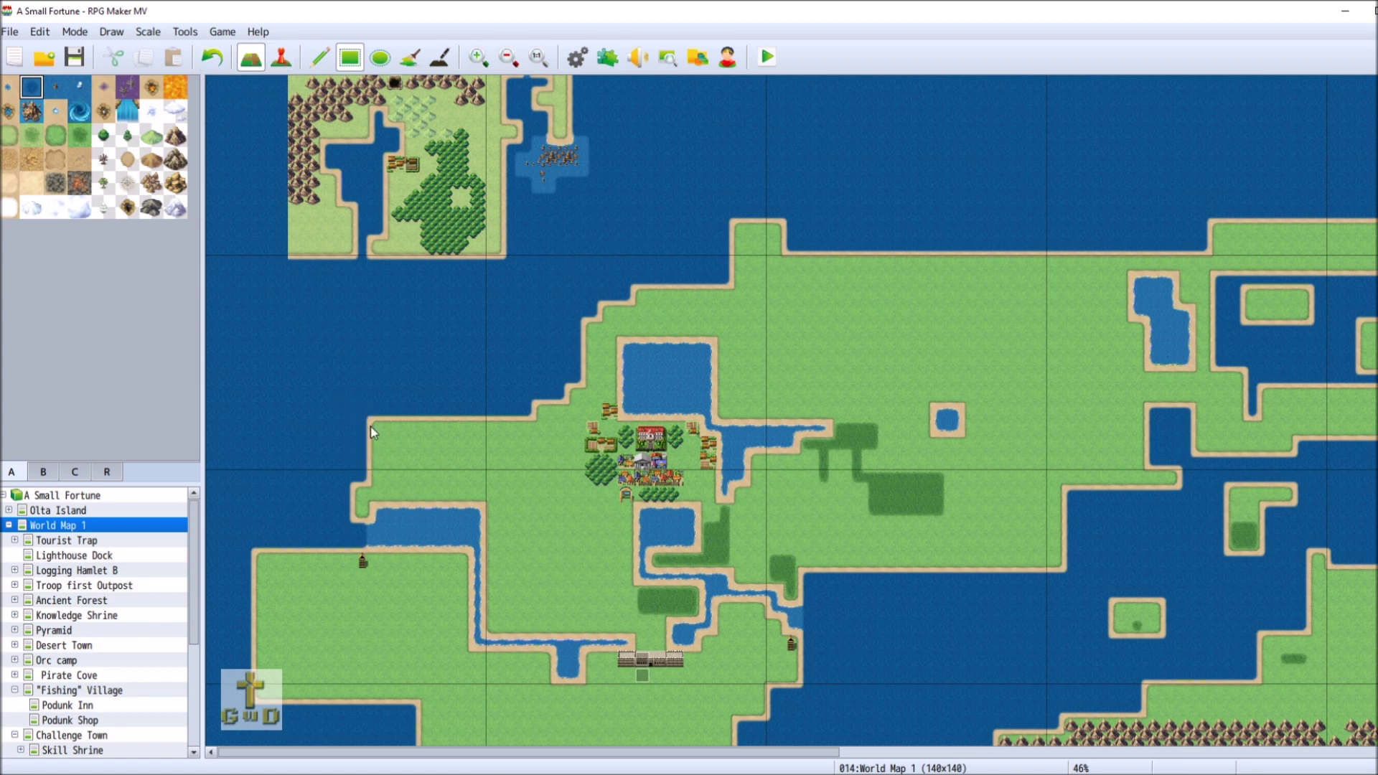
key("ctrl+z")
left_click(428, 429)
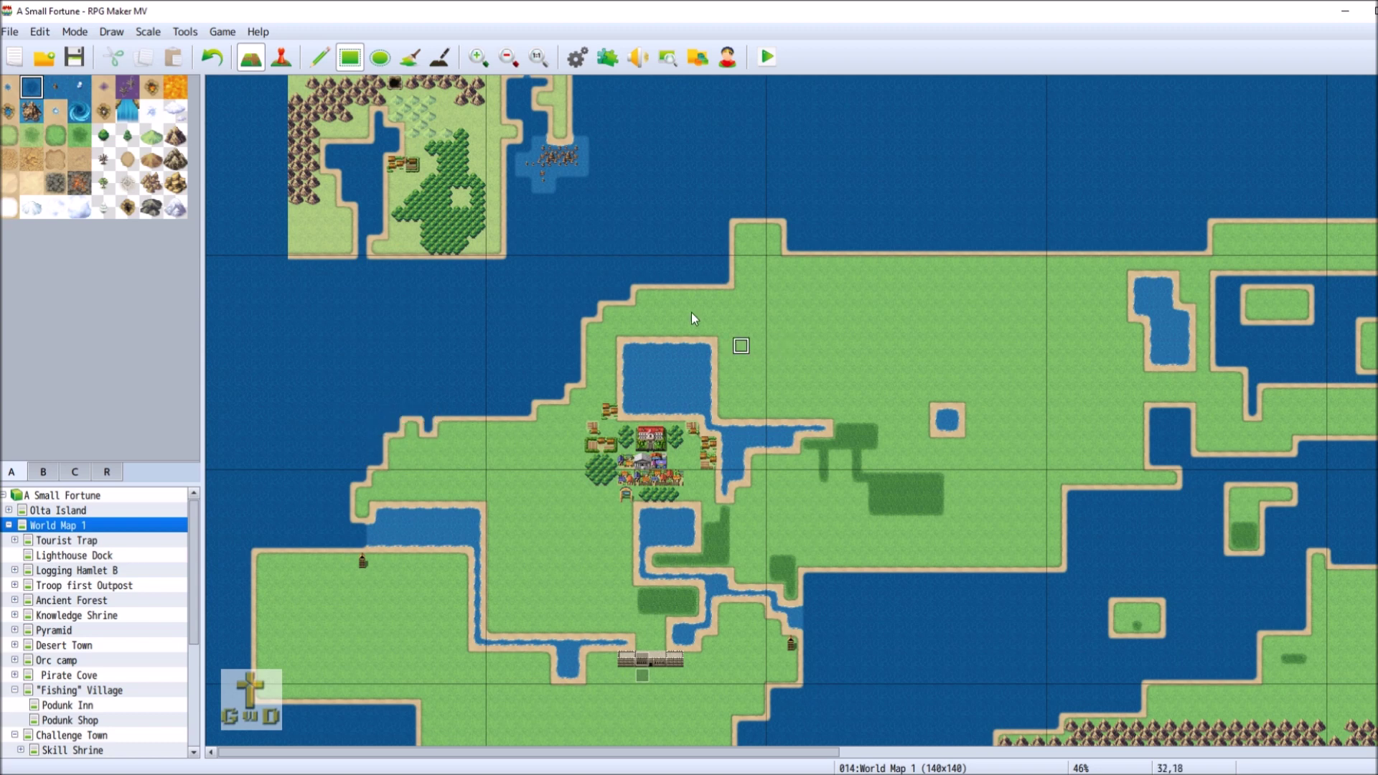
Save the project and open the 3rd continent checkpoint map.
left_click(74, 57)
scroll(135, 674, "down", 4)
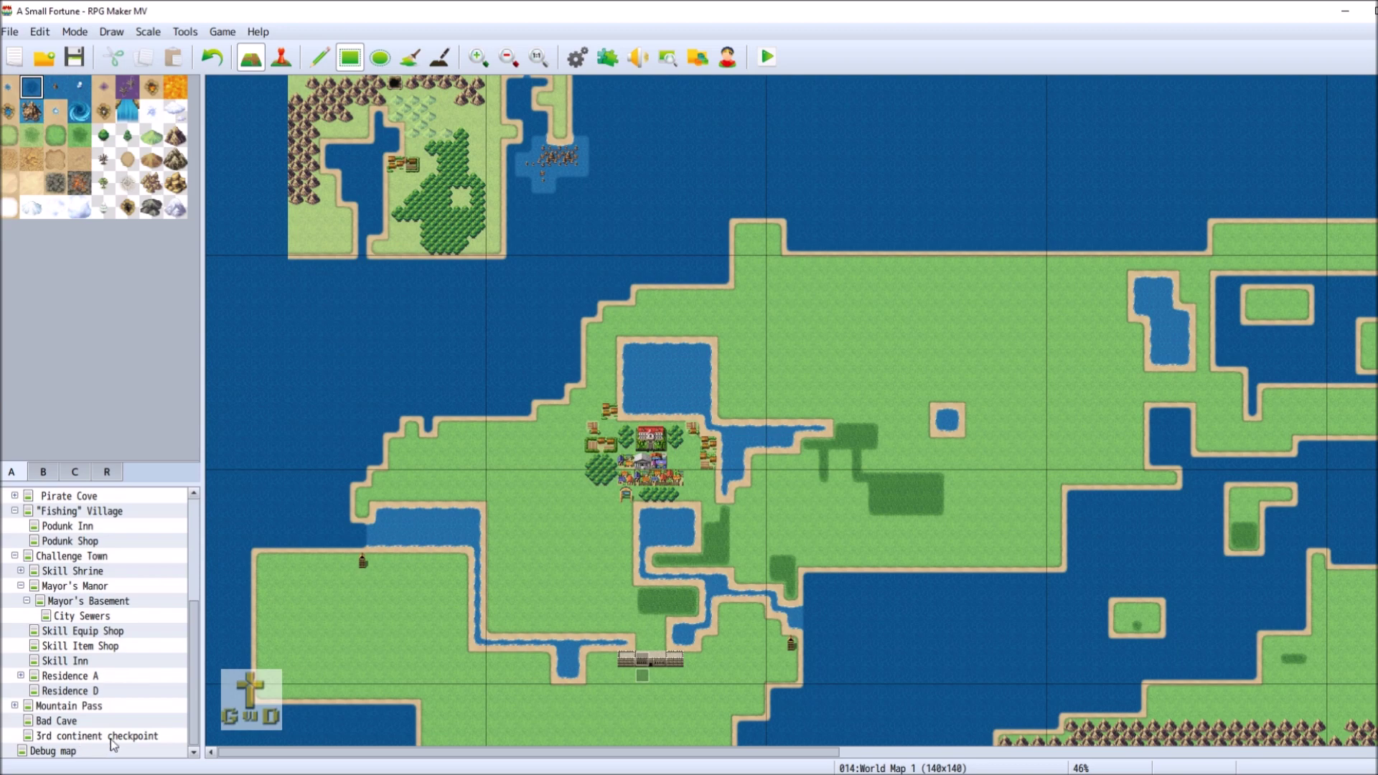
left_click(108, 735)
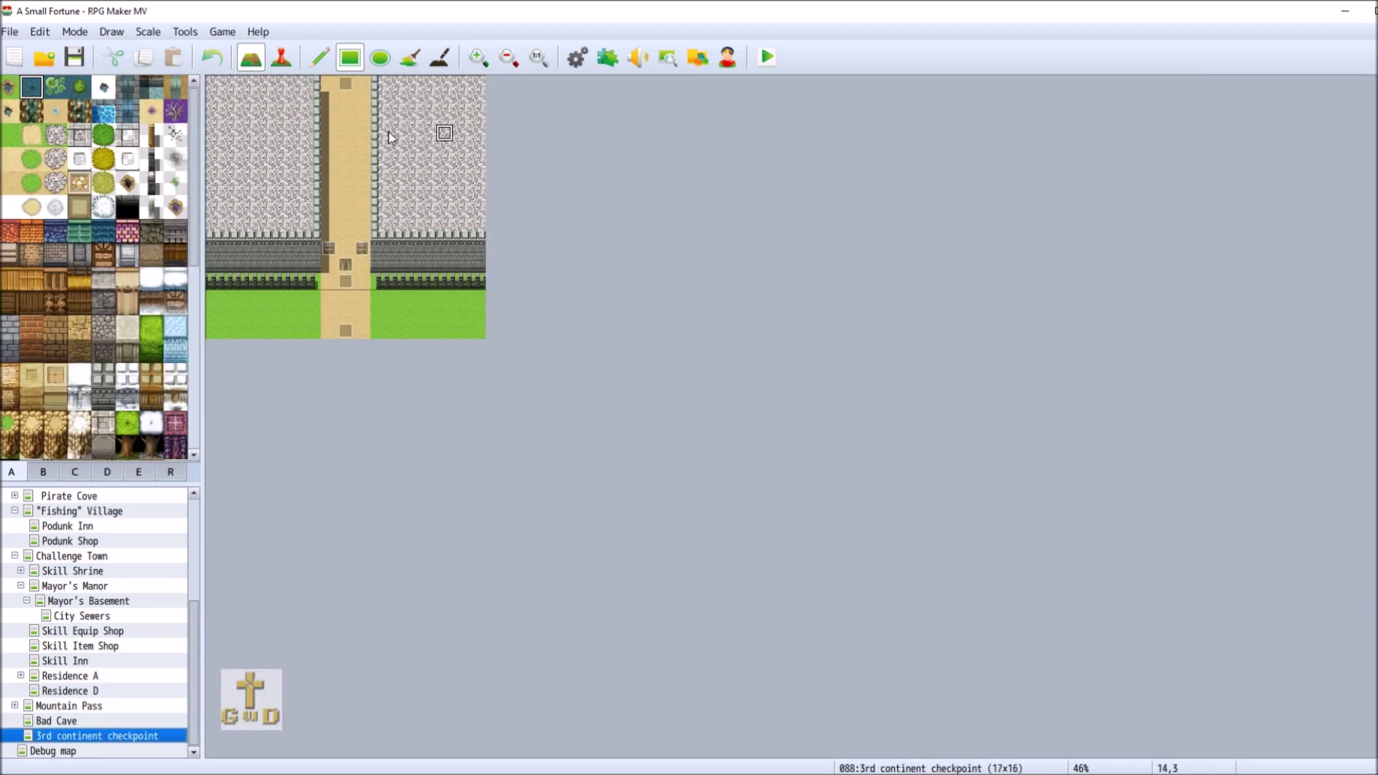